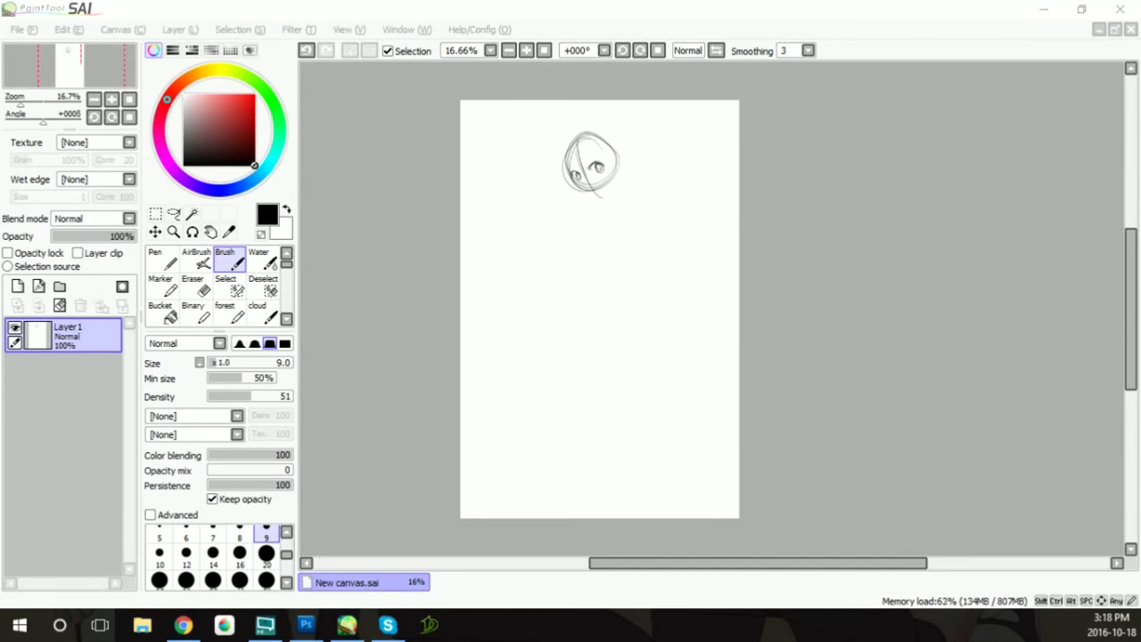
Zoom in and sketch the face's cheek, jaw and brow lines
key(ctrl+plus)
mouse_move(492, 109)
mouse_down()
mouse_move(531, 148)
mouse_move(550, 147)
mouse_up()
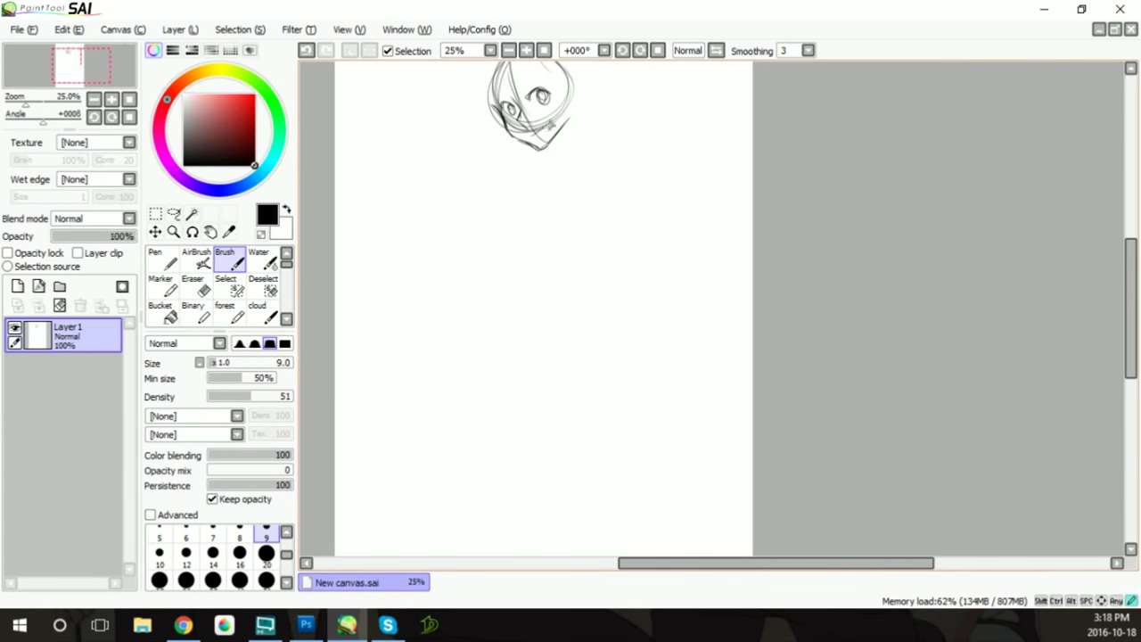
drag(498, 96, 517, 92)
drag(532, 78, 525, 90)
Sketch the neck, shoulders, torso and arm, with a chest oval and collar marks
drag(577, 157, 545, 283)
mouse_move(526, 169)
mouse_down()
mouse_move(606, 146)
mouse_move(588, 228)
mouse_up()
drag(577, 159, 584, 228)
drag(533, 183, 517, 236)
drag(515, 228, 570, 211)
mouse_move(522, 248)
mouse_down()
mouse_move(579, 234)
mouse_move(583, 211)
mouse_up()
drag(563, 147, 555, 164)
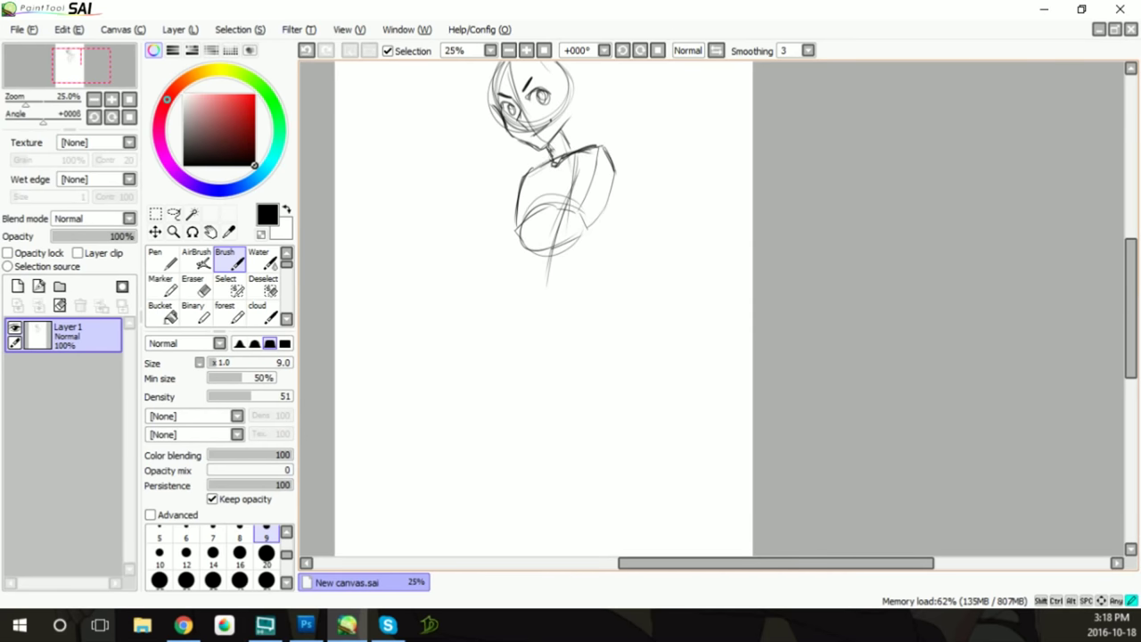
drag(574, 121, 595, 155)
drag(533, 166, 540, 177)
Draw a raised hand beside the face, lighten its strokes with the Eraser, and darken the wrist and arm
drag(478, 144, 516, 159)
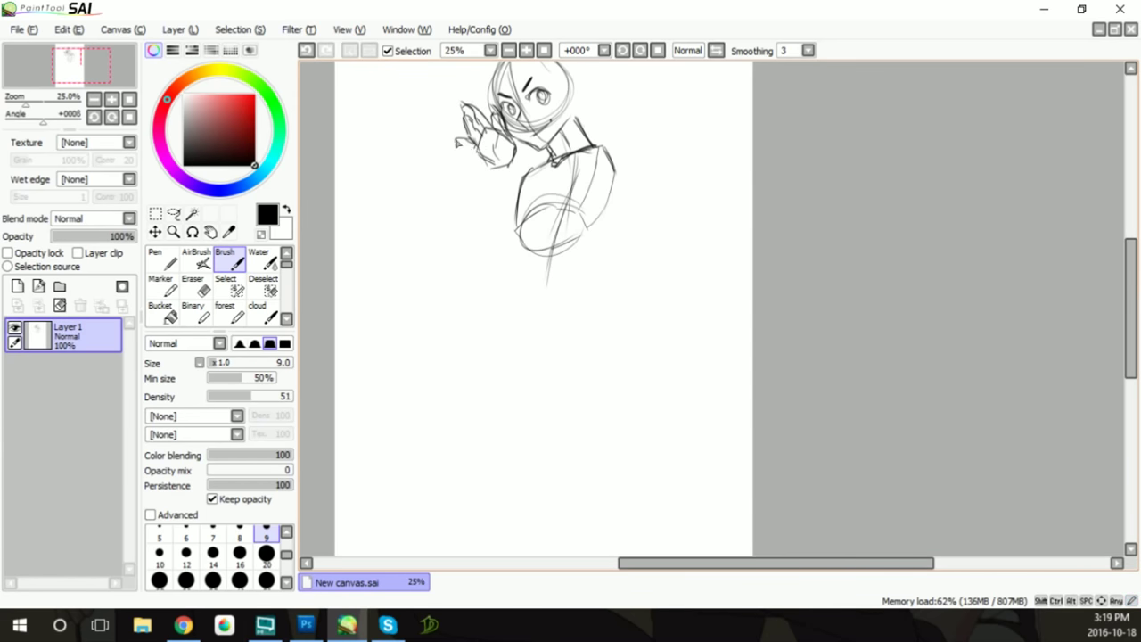
drag(472, 157, 514, 177)
drag(510, 152, 519, 175)
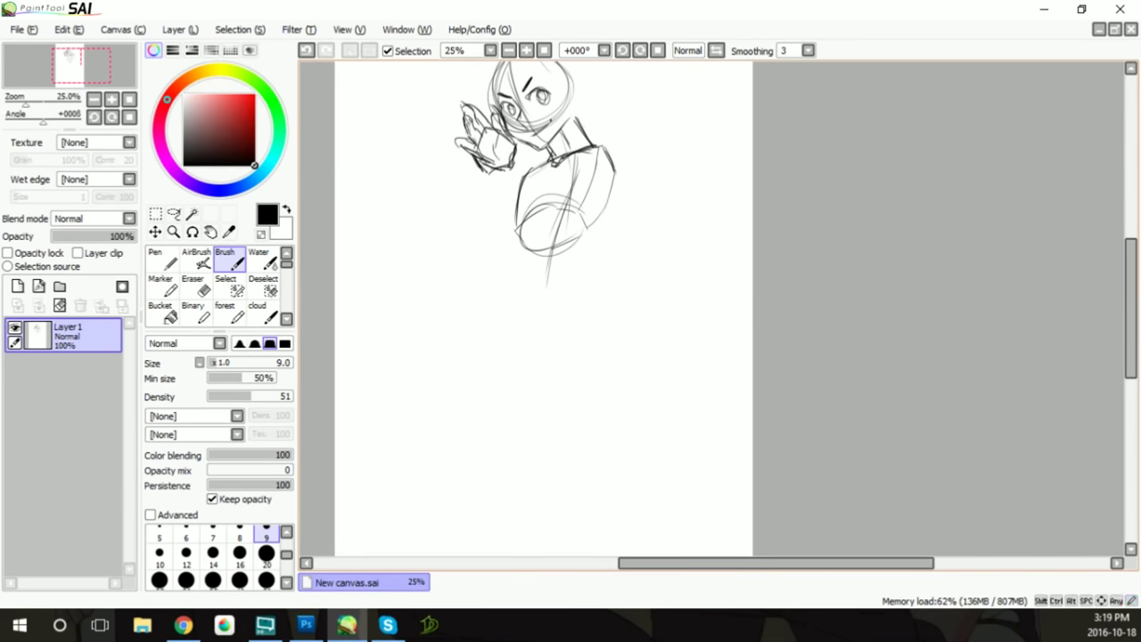
key(e)
drag(486, 173, 500, 129)
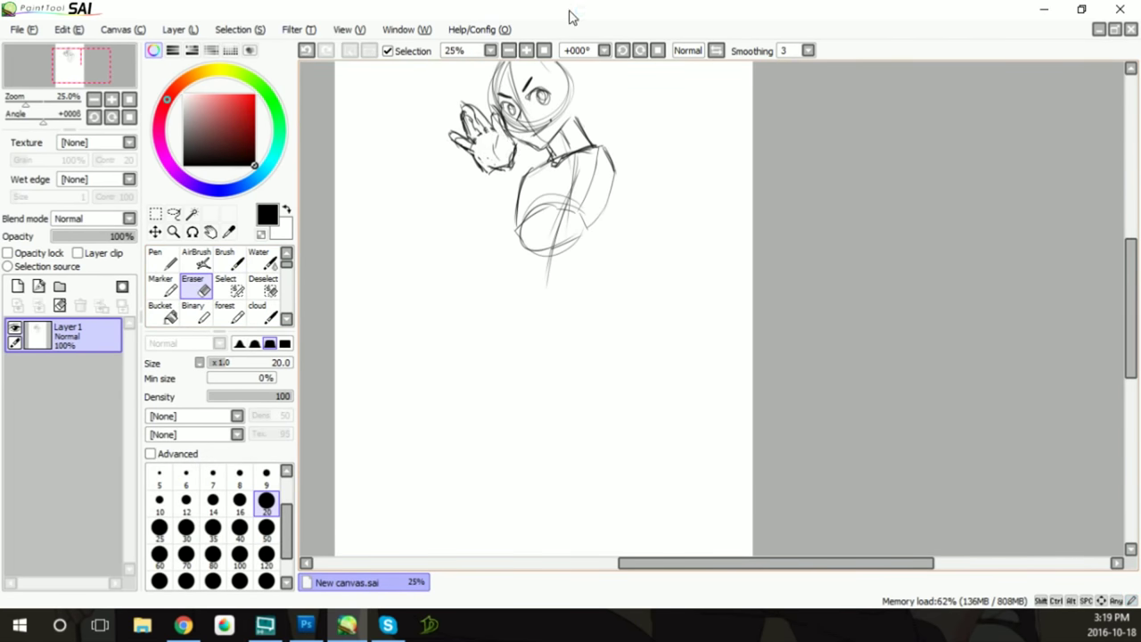
key(b)
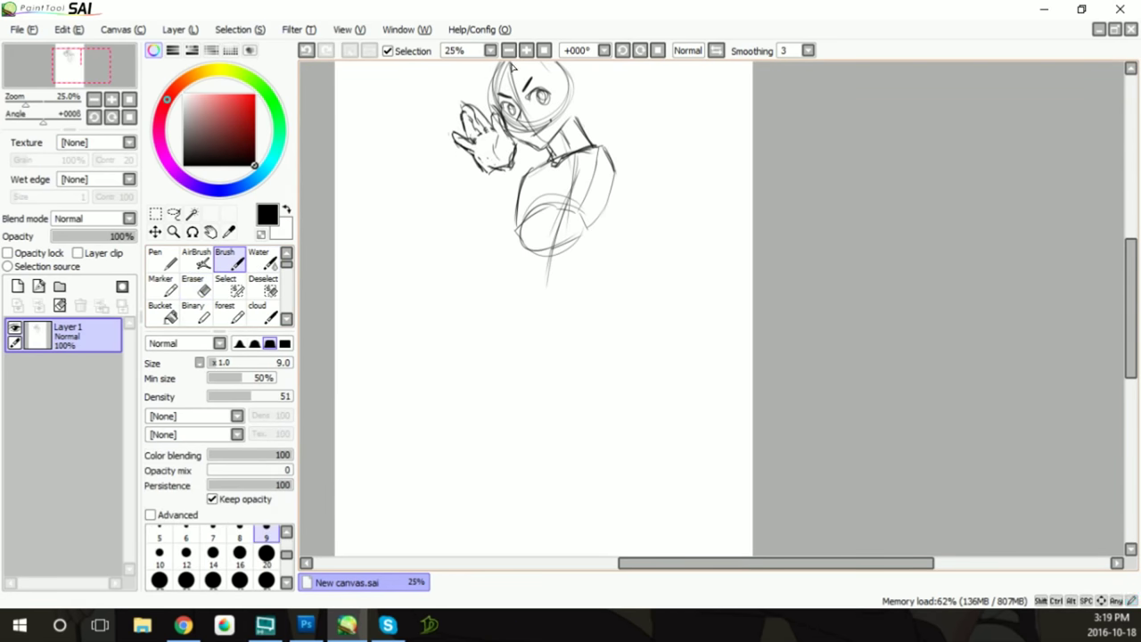
mouse_move(519, 157)
mouse_down()
mouse_move(508, 188)
mouse_move(462, 235)
mouse_up()
Darken the forearm, elbow and upper arm, and extend lines down to the hips
drag(514, 159, 495, 250)
drag(505, 193, 478, 248)
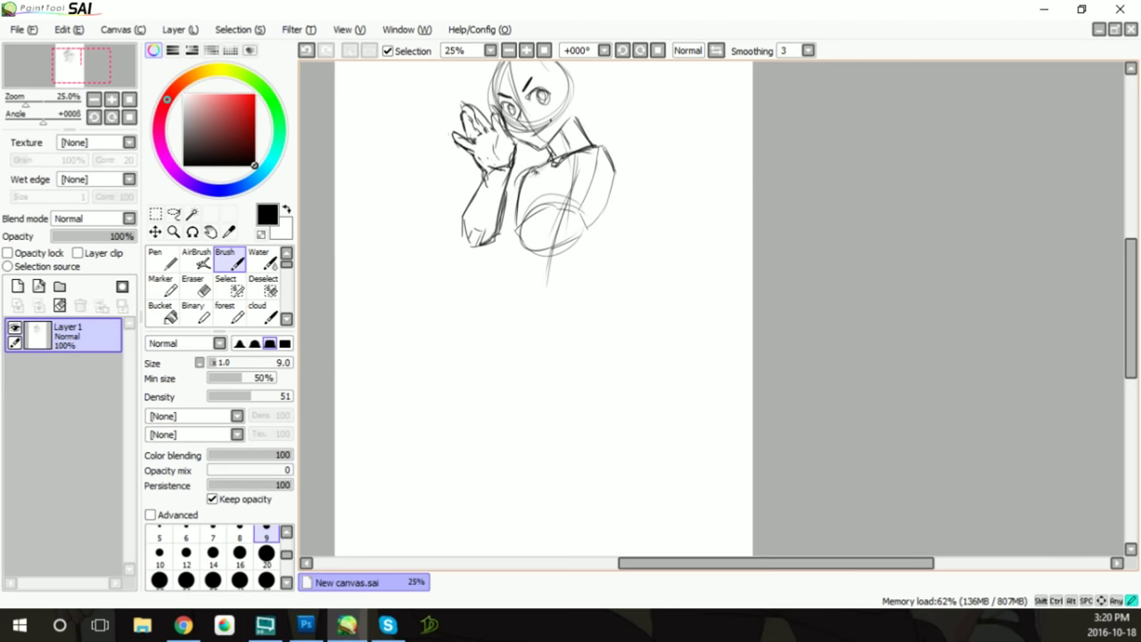
mouse_move(526, 187)
mouse_down()
mouse_move(496, 246)
mouse_move(499, 237)
mouse_up()
mouse_move(531, 196)
mouse_down()
mouse_move(522, 267)
mouse_move(481, 294)
mouse_up()
mouse_move(599, 205)
mouse_down()
mouse_move(558, 289)
mouse_move(575, 307)
mouse_up()
mouse_move(516, 270)
mouse_down()
mouse_move(476, 310)
mouse_move(568, 272)
mouse_up()
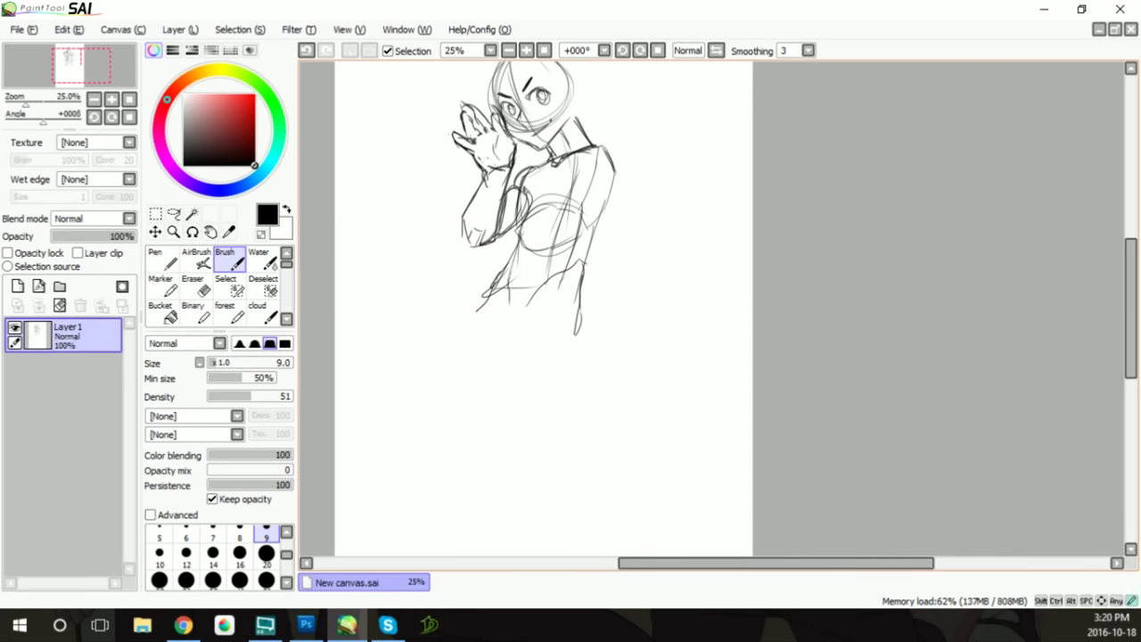
Add and refine strokes across the chest and the right torso contour
drag(555, 173, 528, 220)
drag(588, 200, 562, 225)
mouse_move(553, 164)
mouse_down()
mouse_move(595, 205)
mouse_move(573, 253)
mouse_up()
drag(616, 164, 590, 241)
drag(530, 215, 515, 255)
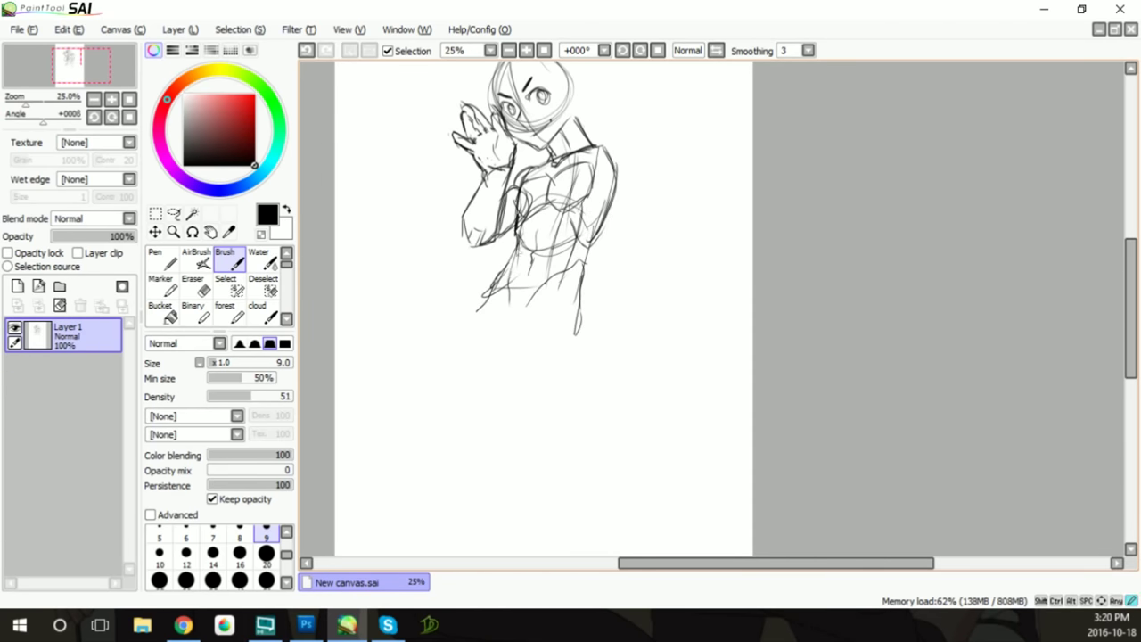
drag(551, 163, 509, 198)
Draw the right shoulder, upper arm and forearm ending in a lowered hand
mouse_move(597, 148)
mouse_down()
mouse_move(638, 164)
mouse_move(642, 189)
mouse_move(599, 189)
mouse_move(609, 258)
mouse_move(639, 250)
mouse_up()
drag(634, 149, 656, 332)
mouse_move(642, 268)
mouse_down()
mouse_move(652, 328)
mouse_move(625, 348)
mouse_move(628, 367)
mouse_up()
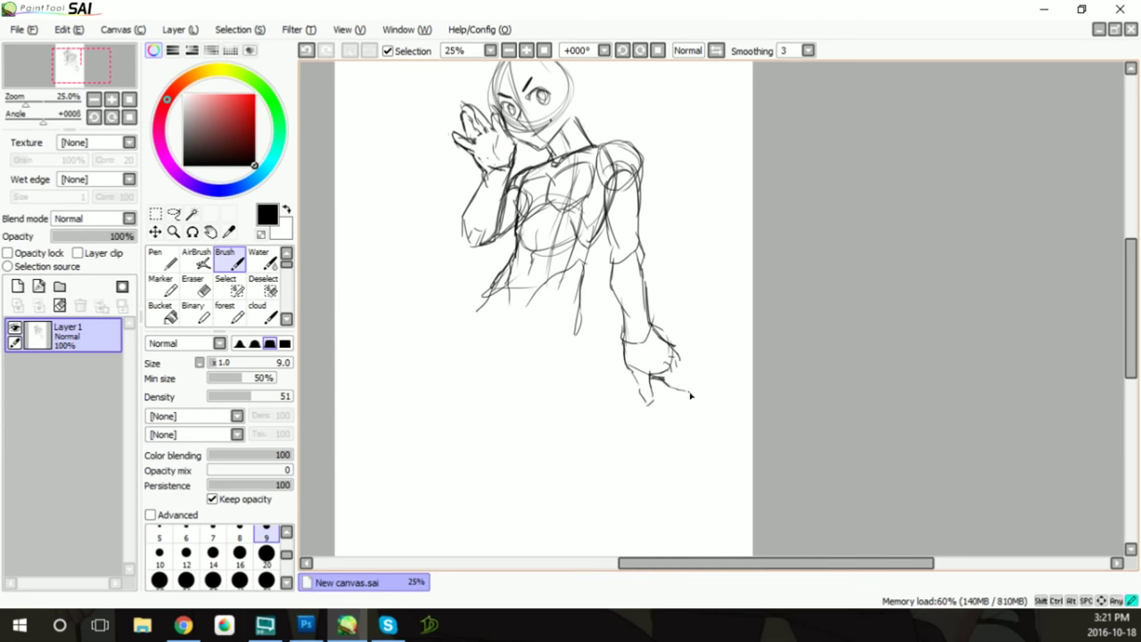
drag(676, 356, 700, 388)
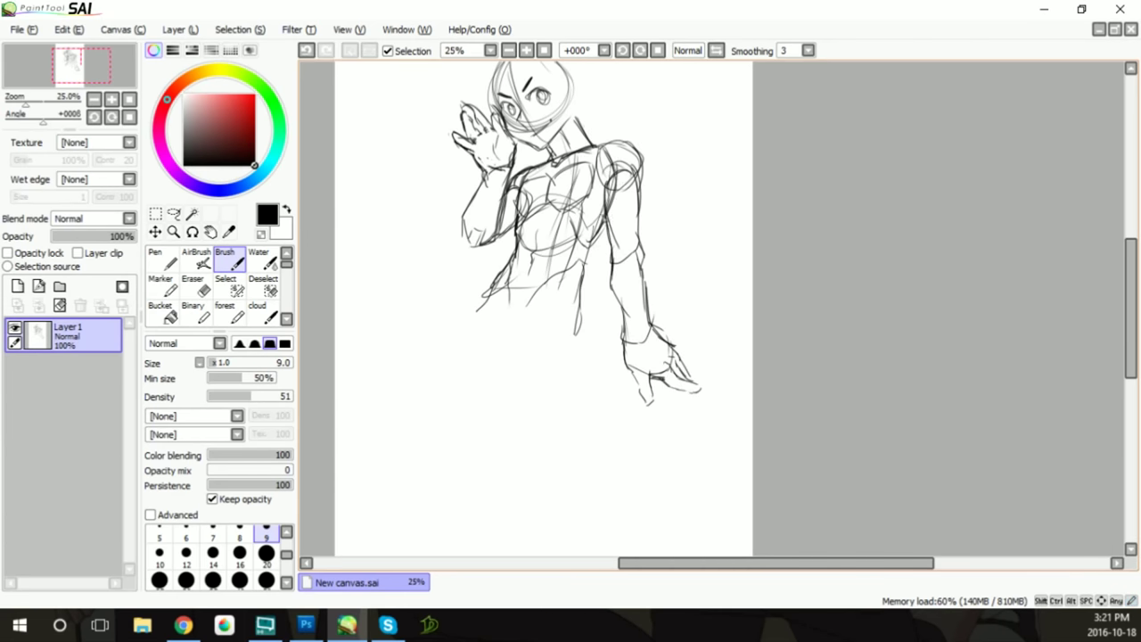
Sketch the torso side, lower torso, hips and navel
drag(619, 184, 578, 205)
drag(592, 144, 640, 191)
drag(606, 217, 581, 315)
mouse_move(516, 287)
mouse_down()
mouse_move(498, 343)
mouse_move(580, 294)
mouse_move(531, 352)
mouse_up()
mouse_move(486, 287)
mouse_down()
mouse_move(503, 350)
mouse_move(501, 338)
mouse_up()
mouse_move(552, 303)
mouse_down()
mouse_move(556, 319)
mouse_move(517, 364)
mouse_up()
Draw a thigh and knee below the hips and darken the lower leg lines
drag(523, 339, 474, 460)
drag(476, 455, 546, 446)
drag(580, 285, 526, 464)
drag(574, 362, 508, 481)
drag(498, 410, 485, 506)
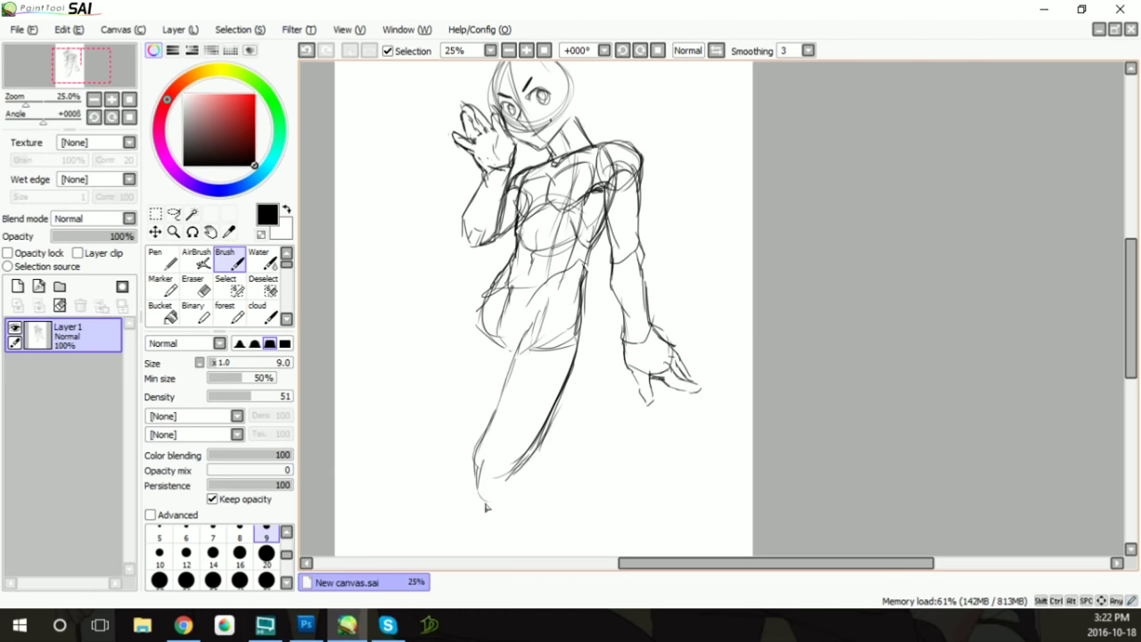
scroll(885, 266, down, 3)
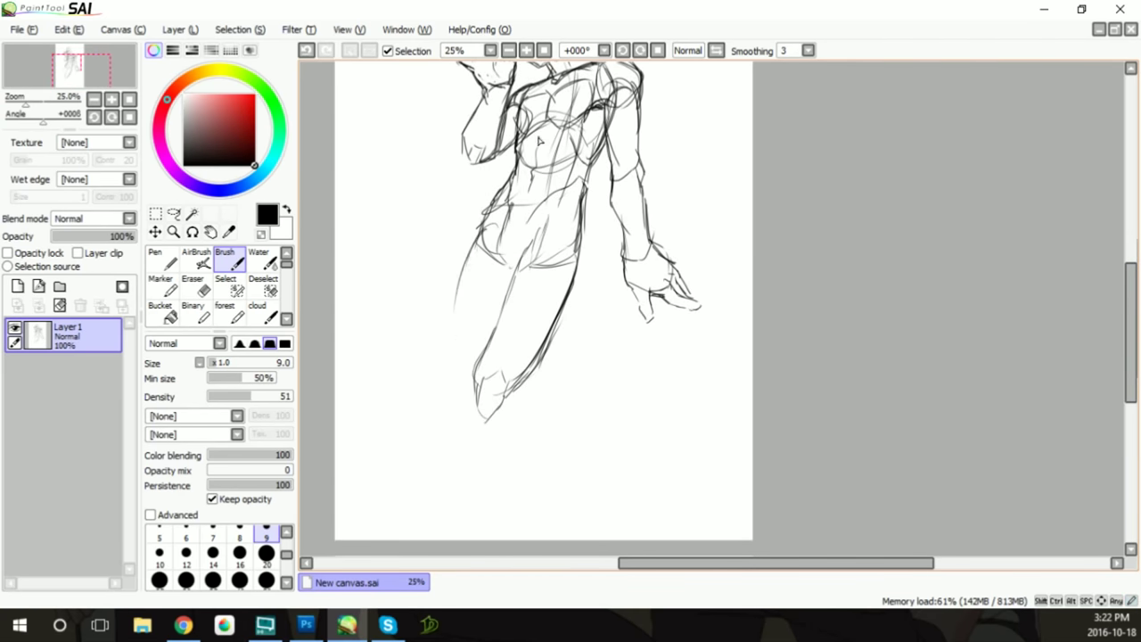
Extend the leg's left outline down to a jagged hem
drag(466, 259, 438, 384)
drag(456, 303, 435, 397)
mouse_move(450, 348)
mouse_down()
mouse_move(431, 410)
mouse_move(476, 383)
mouse_move(531, 412)
mouse_up()
scroll(698, 134, up, 3)
scroll(698, 134, up, 2)
Add strokes around the hips and upper legs
drag(553, 346, 527, 394)
drag(513, 317, 469, 381)
drag(483, 369, 451, 469)
drag(496, 388, 482, 429)
drag(547, 356, 532, 415)
drag(543, 376, 523, 431)
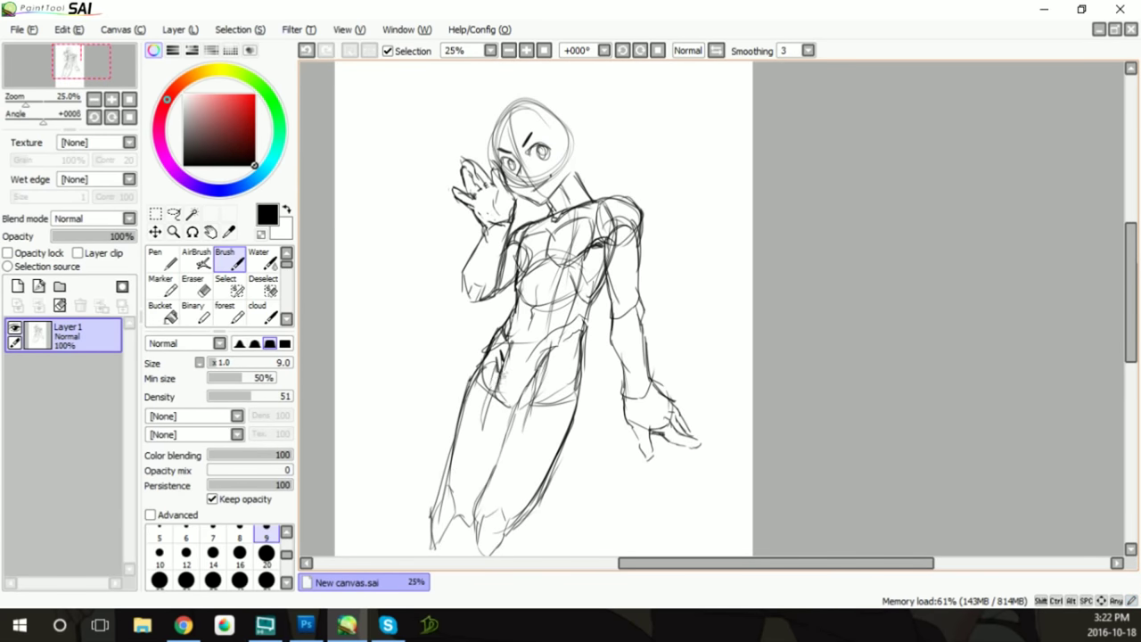
Erase the hip scribble and stray chest and belly lines
key(e)
drag(527, 355, 546, 373)
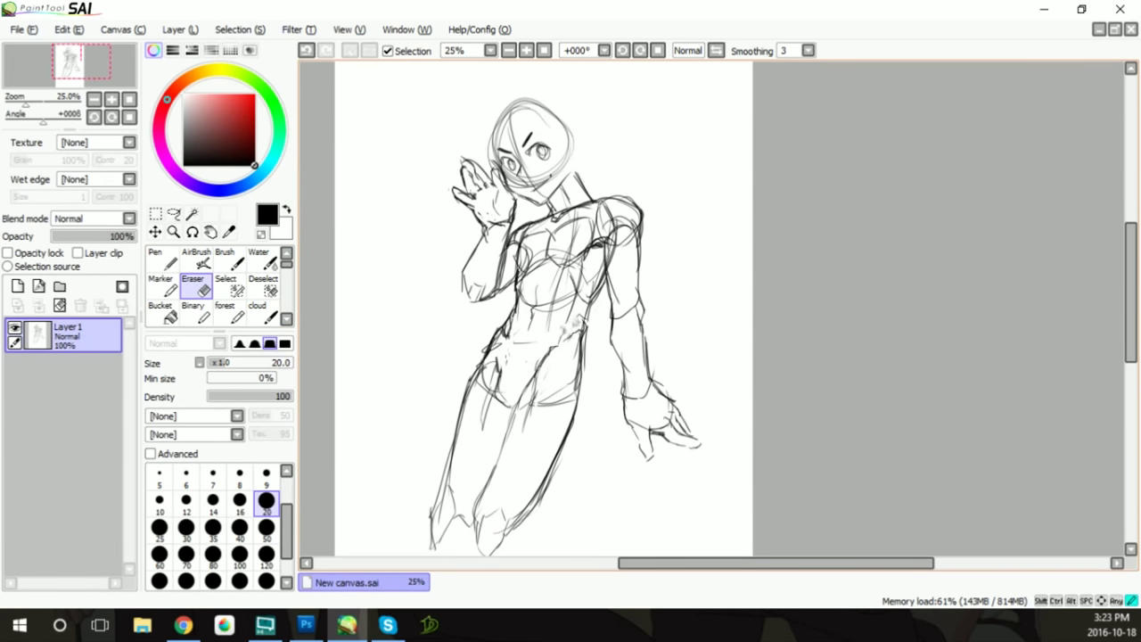
mouse_move(571, 267)
mouse_down()
mouse_move(570, 219)
mouse_move(620, 207)
mouse_up()
mouse_move(553, 231)
mouse_down()
mouse_move(526, 272)
mouse_move(580, 214)
mouse_up()
mouse_move(526, 278)
mouse_down()
mouse_move(532, 313)
mouse_move(575, 325)
mouse_up()
Darken the face's left outline and erase stray strokes inside the left upper arm
key(b)
mouse_move(492, 132)
mouse_down()
mouse_move(497, 171)
mouse_move(558, 144)
mouse_move(514, 175)
mouse_up()
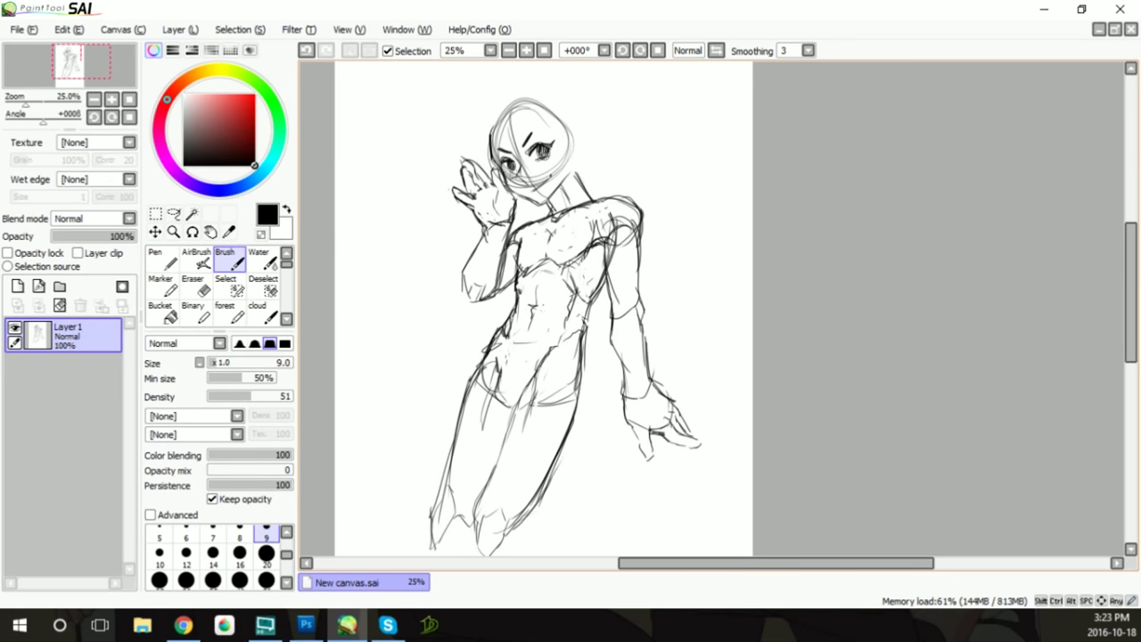
key(e)
drag(495, 233, 488, 303)
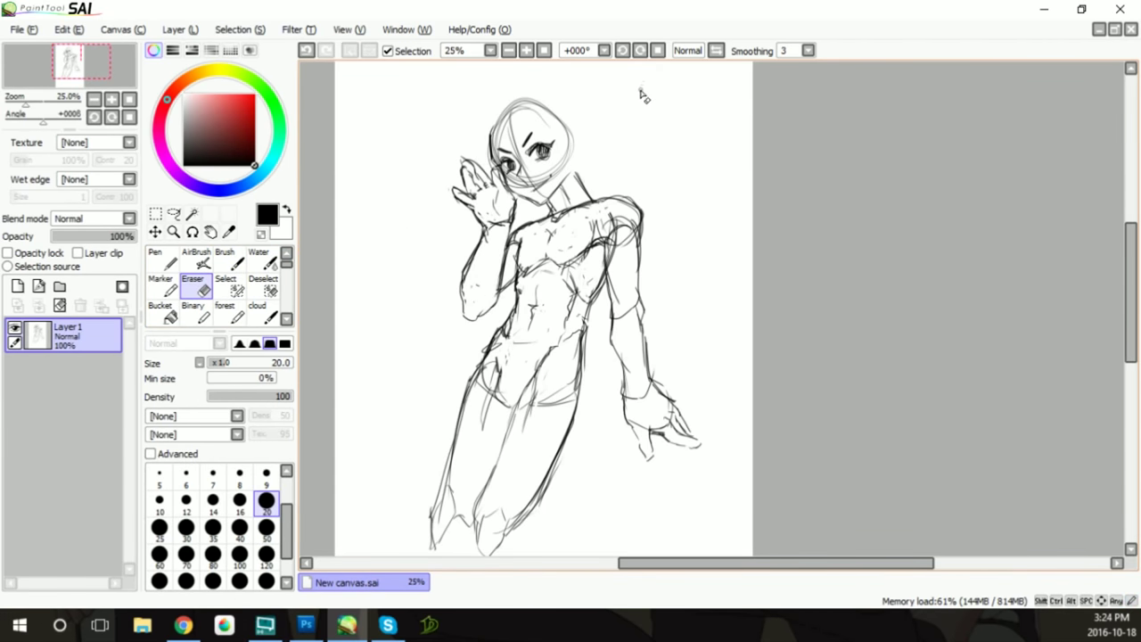
Lasso the raised hand and rotate and shift it slightly
click(174, 213)
drag(505, 173, 510, 227)
key(ctrl+t)
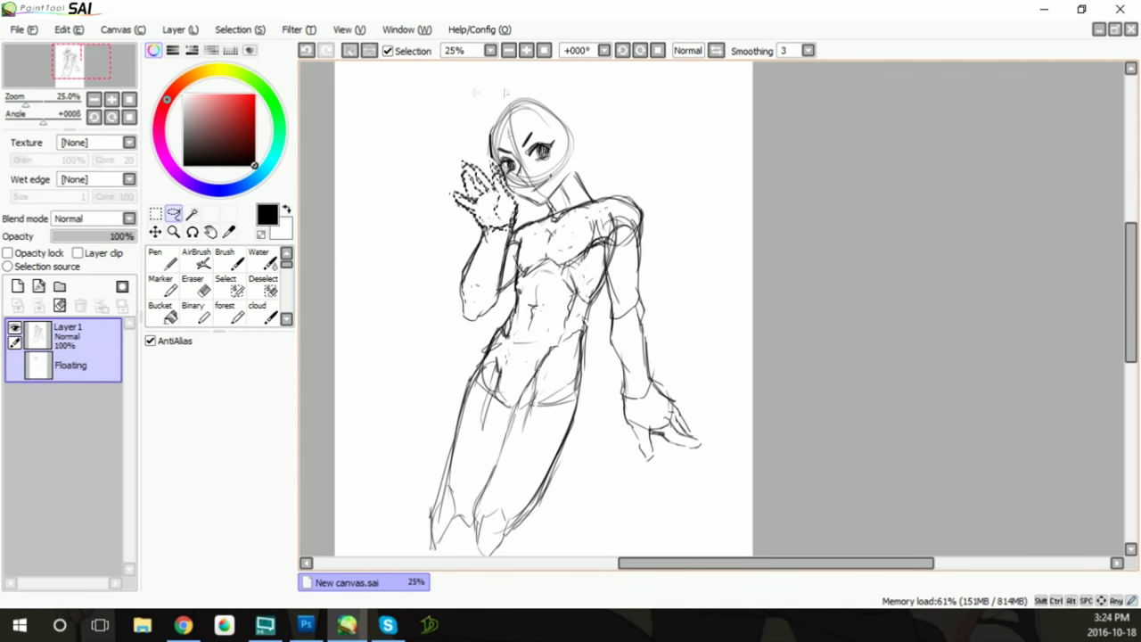
mouse_move(509, 136)
mouse_down()
mouse_move(530, 113)
mouse_move(540, 198)
mouse_up()
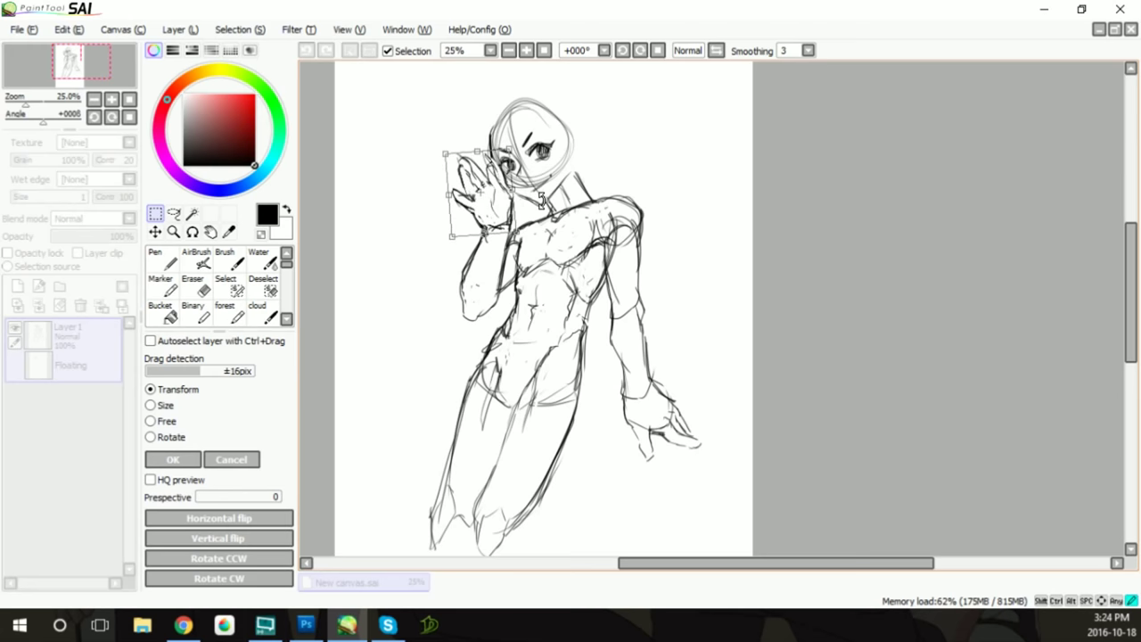
click(173, 459)
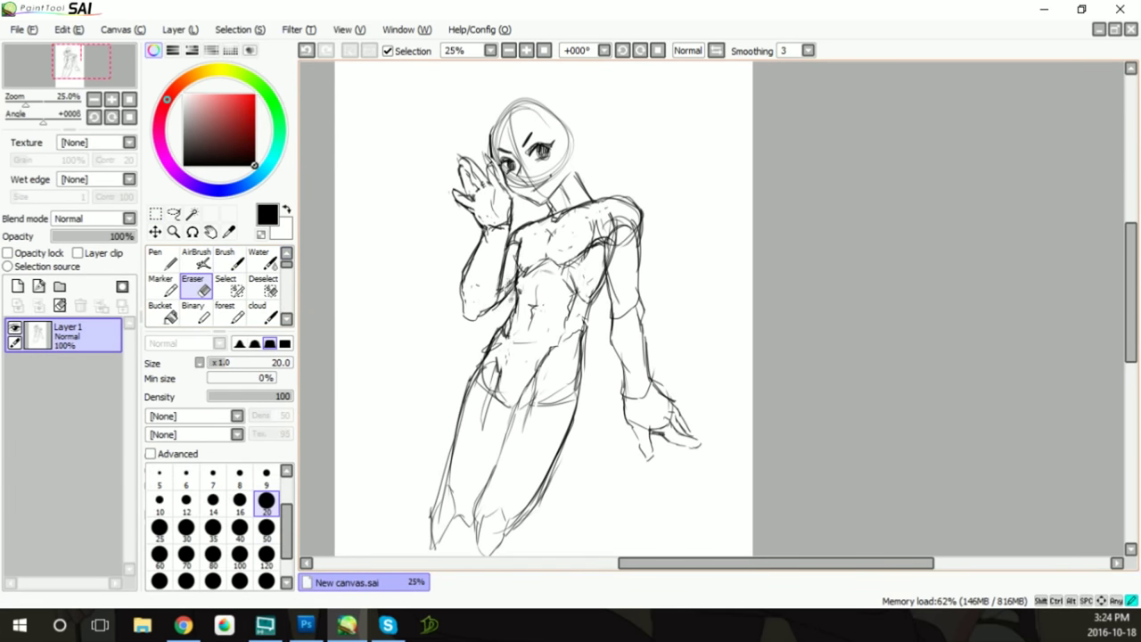
Erase stray right-shoulder strokes, redraw the shoulder line and darken the neck's right side
drag(622, 268, 610, 214)
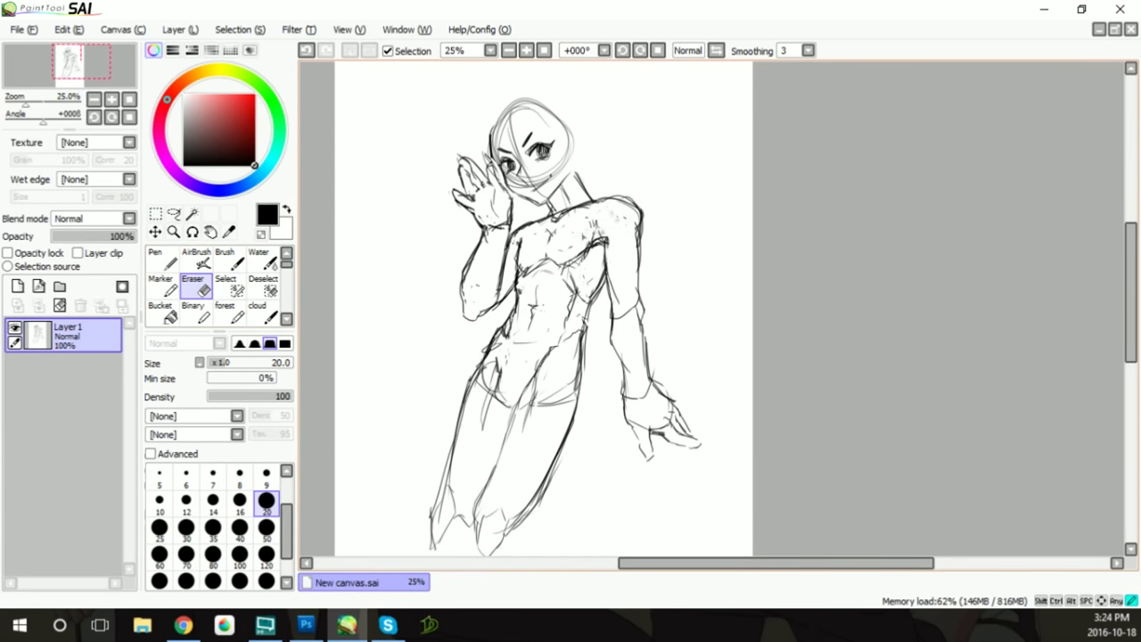
key(b)
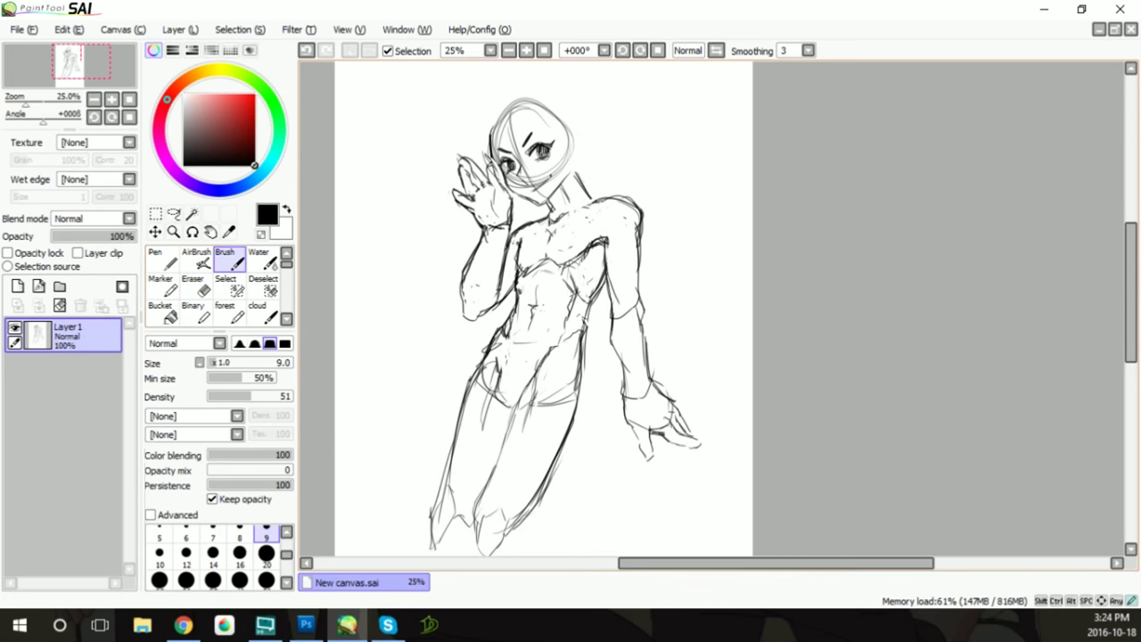
drag(575, 217, 646, 207)
key(e)
key(b)
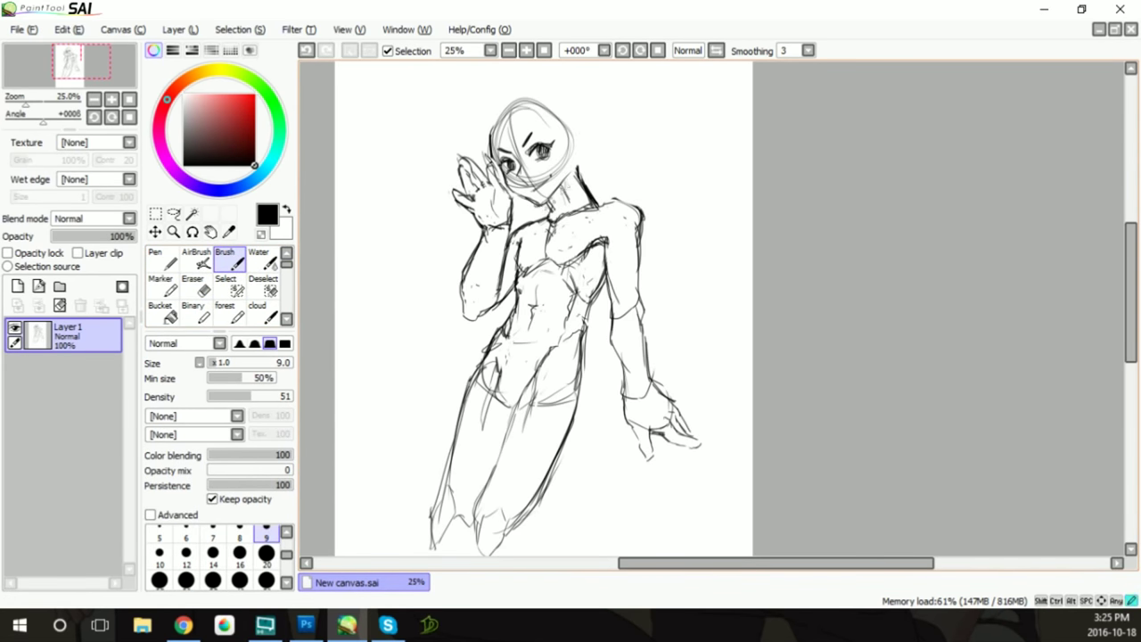
drag(575, 158, 584, 182)
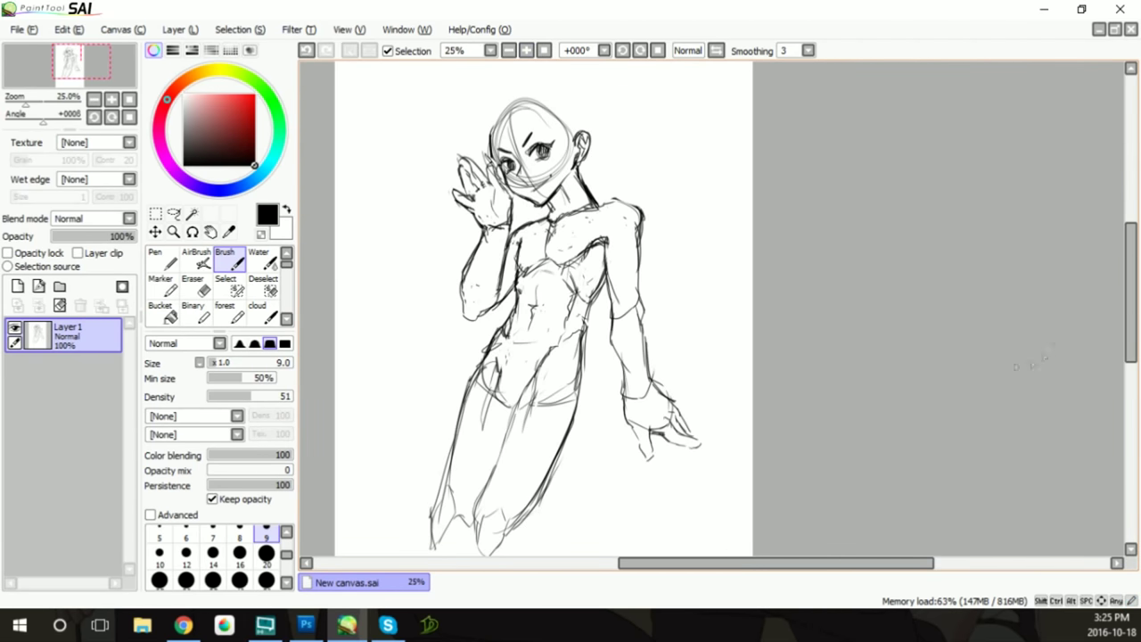
key(ctrl+t)
Scale the whole figure down to leave room on the page
drag(705, 94, 672, 106)
mouse_move(1132, 301)
mouse_down()
mouse_move(1132, 285)
mouse_move(1128, 308)
mouse_up()
key(Return)
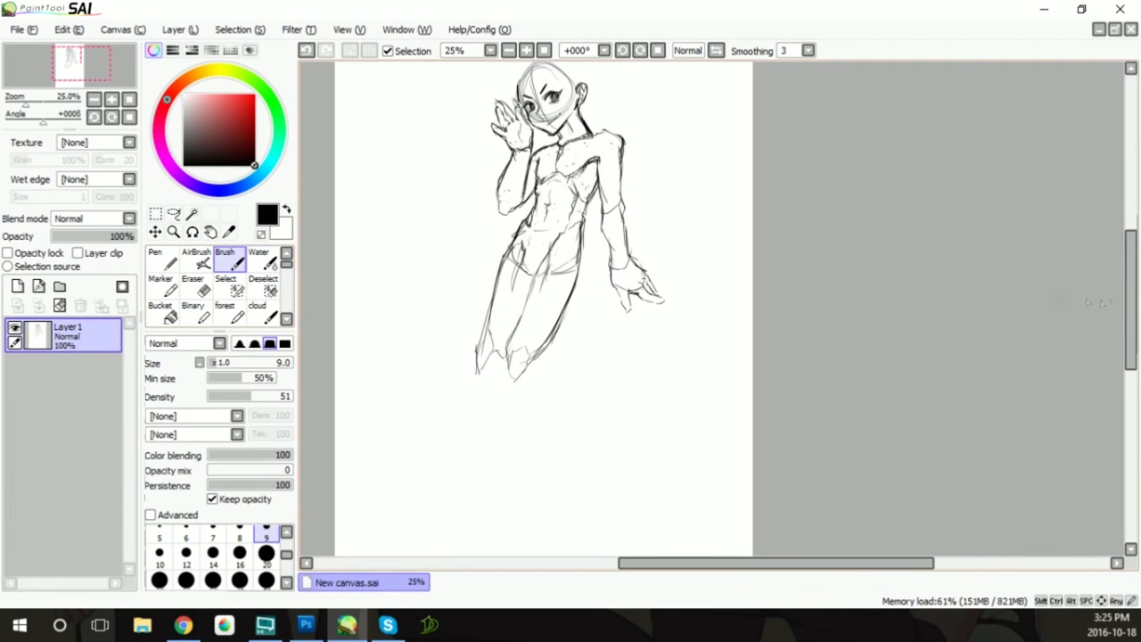
Sketch the right lower leg to the foot and start the left lower leg
drag(530, 362, 535, 473)
drag(513, 390, 550, 472)
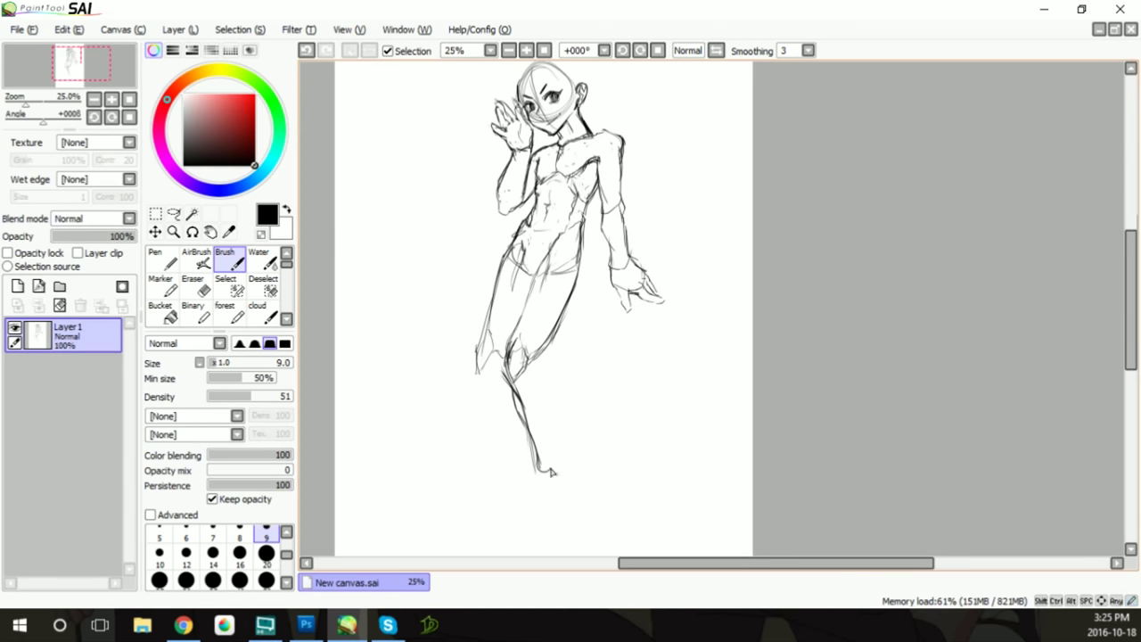
drag(541, 374, 557, 460)
mouse_move(510, 372)
mouse_down()
mouse_move(453, 471)
mouse_move(442, 466)
mouse_move(486, 423)
mouse_up()
drag(510, 373, 467, 458)
Refine the left lower leg and knee, and fill out the foot's ankle and heel
mouse_move(508, 374)
mouse_down()
mouse_move(442, 467)
mouse_move(444, 451)
mouse_up()
mouse_move(489, 324)
mouse_down()
mouse_move(467, 391)
mouse_move(408, 476)
mouse_up()
scroll(562, 253, down, 2)
mouse_move(462, 413)
mouse_down()
mouse_move(469, 451)
mouse_move(440, 467)
mouse_up()
mouse_move(440, 397)
mouse_down()
mouse_move(419, 467)
mouse_move(380, 480)
mouse_move(410, 444)
mouse_up()
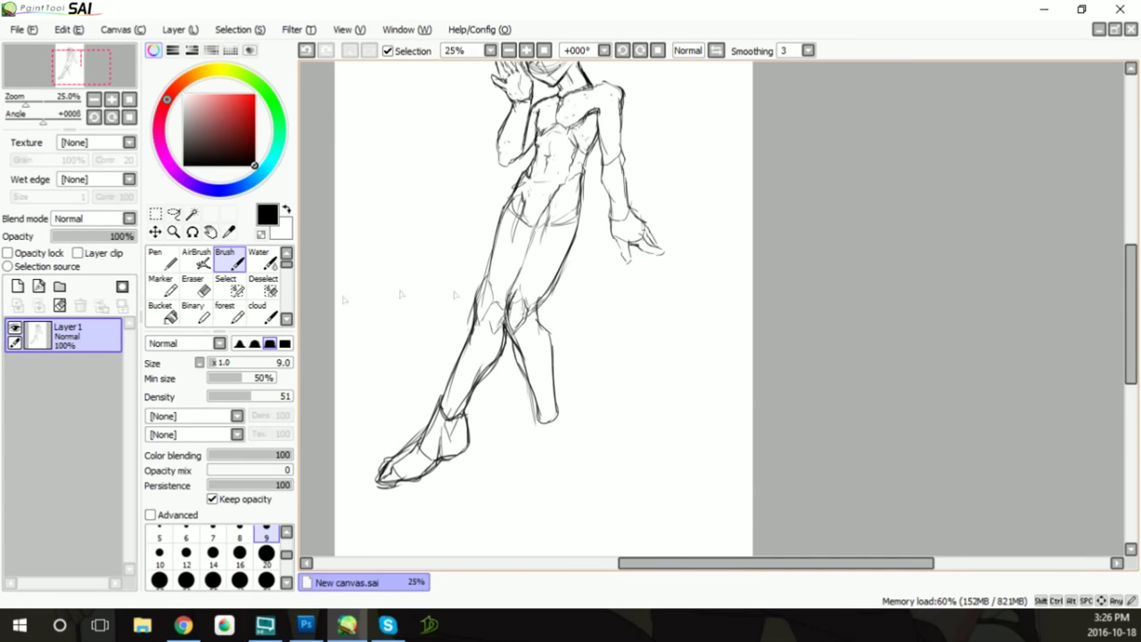
Select and transform the area around the foot, then extend the right leg down to its foot
key(m)
mouse_move(375, 394)
mouse_down()
mouse_move(471, 489)
mouse_move(476, 451)
mouse_up()
key(ctrl+t)
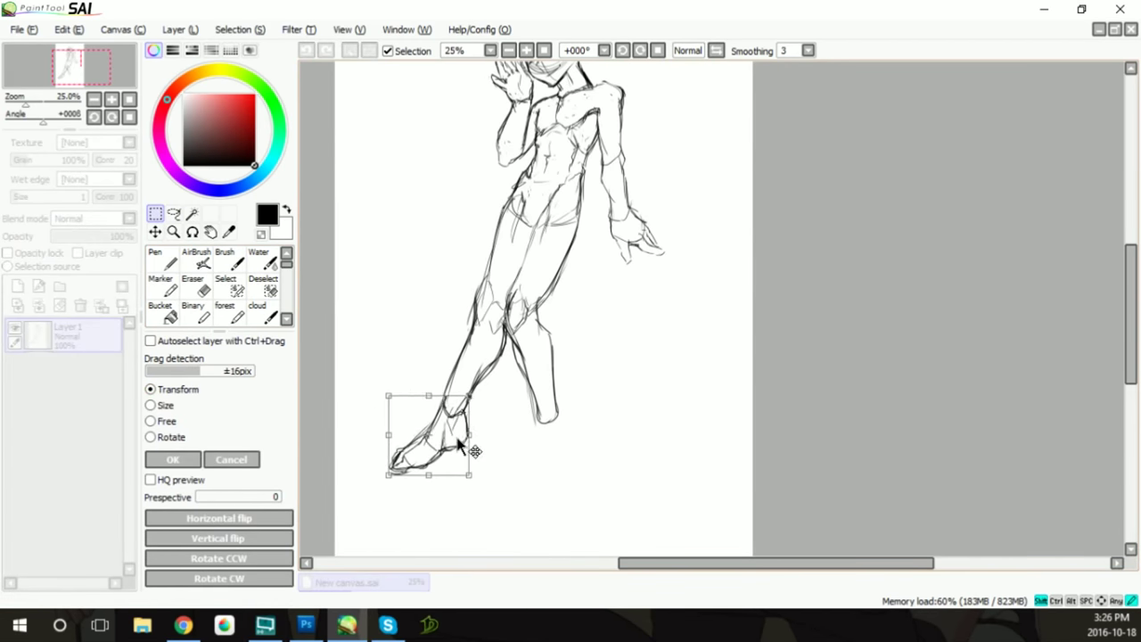
key(Return)
mouse_move(546, 410)
mouse_down()
mouse_move(526, 505)
mouse_move(540, 492)
mouse_move(547, 509)
mouse_move(571, 469)
mouse_move(564, 501)
mouse_move(546, 481)
mouse_up()
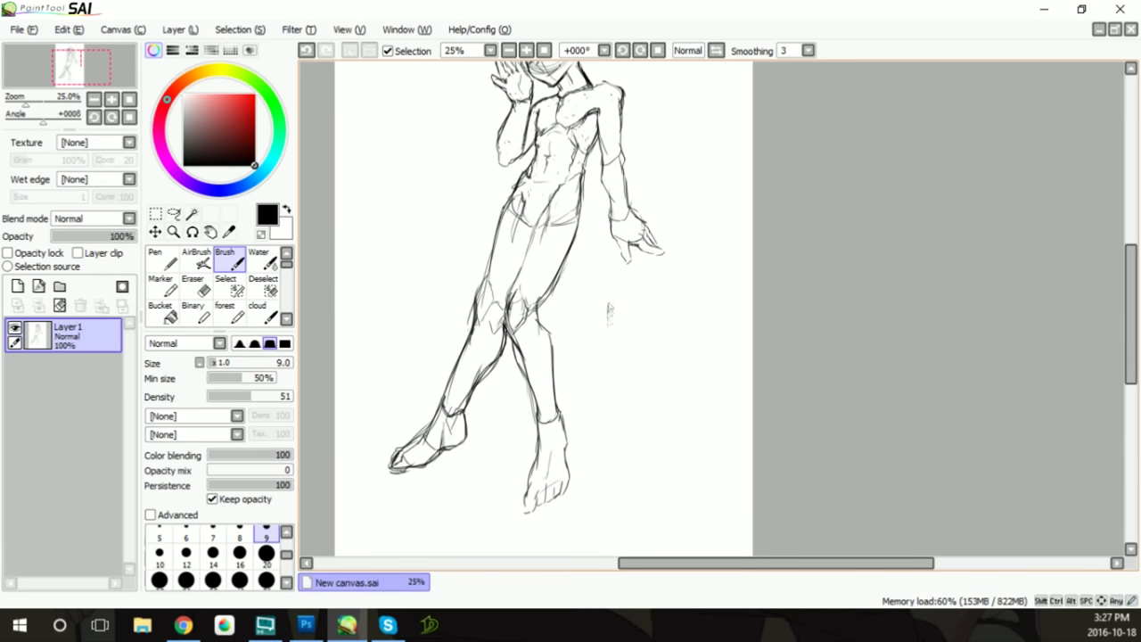
Lasso the foot and then the lower leg, shifting the lower leg to the right
key(a)
mouse_move(580, 504)
mouse_down()
mouse_move(588, 510)
mouse_move(573, 476)
mouse_up()
key(ctrl+t)
click(173, 459)
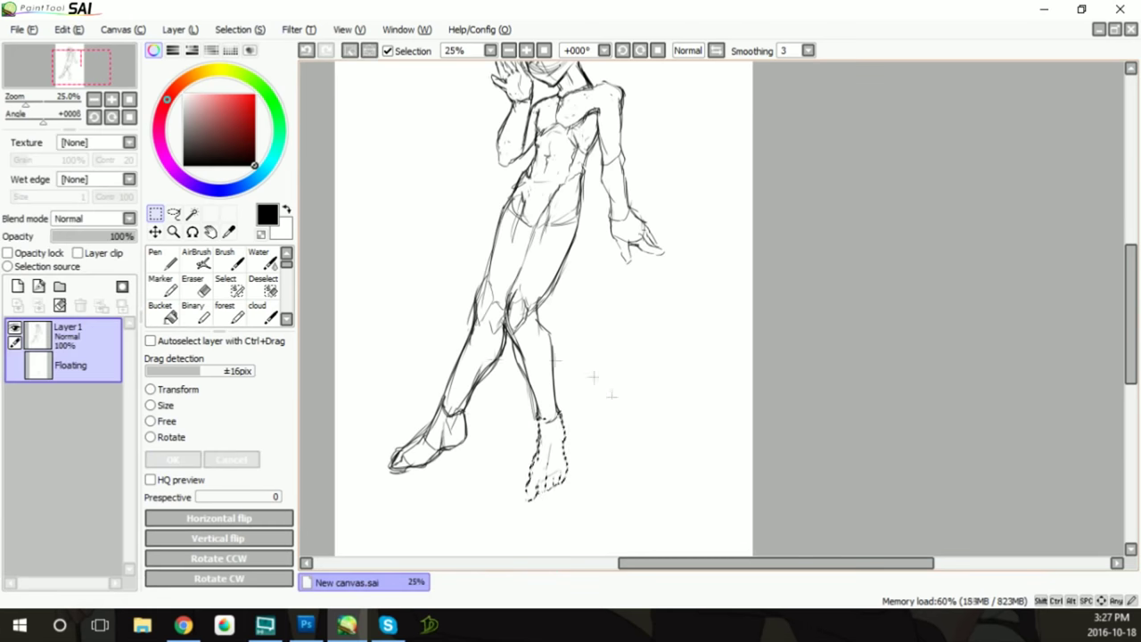
key(a)
drag(561, 200, 589, 205)
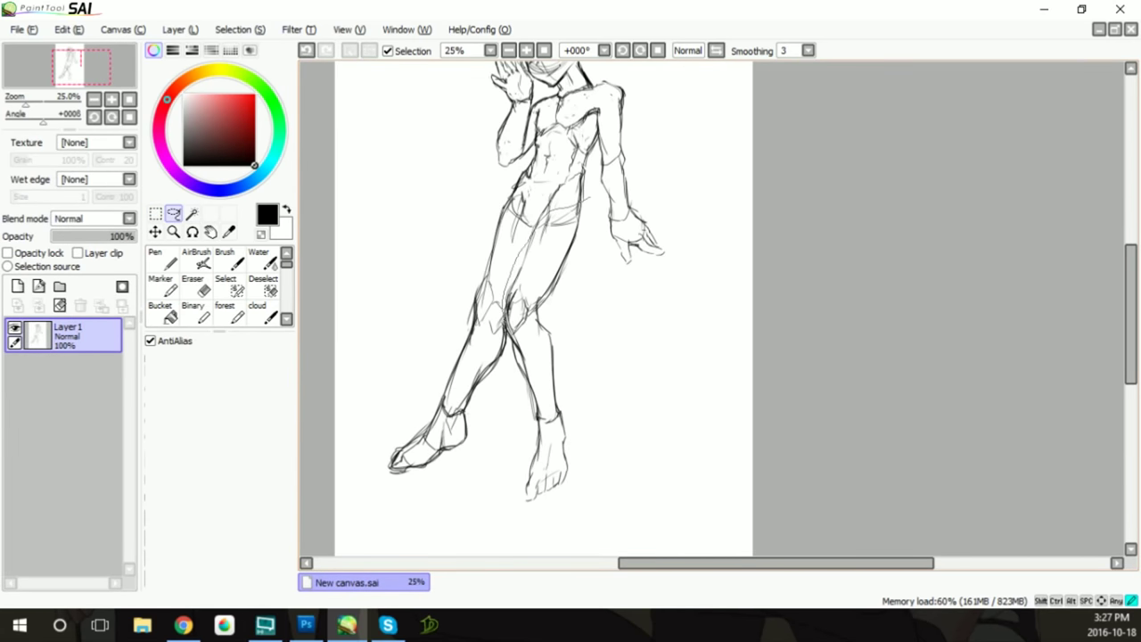
key(ctrl+t)
drag(542, 350, 606, 366)
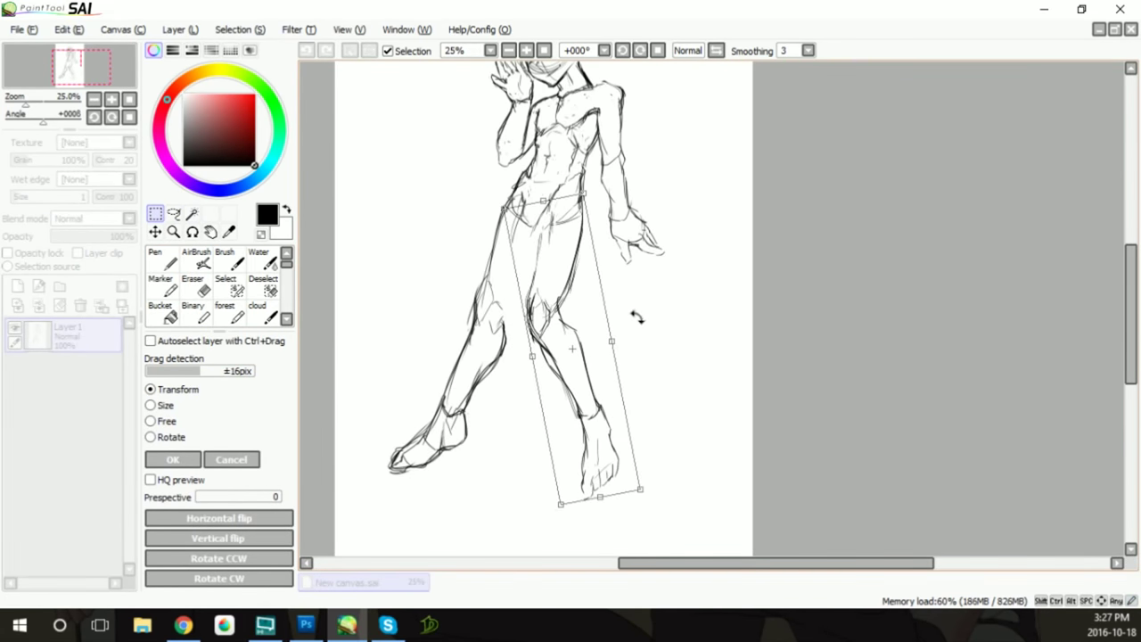
click(173, 459)
Redraw the inner thigh line and darken the hip line
key(b)
drag(535, 244, 506, 314)
mouse_move(547, 205)
mouse_down()
mouse_move(526, 289)
mouse_move(525, 246)
mouse_up()
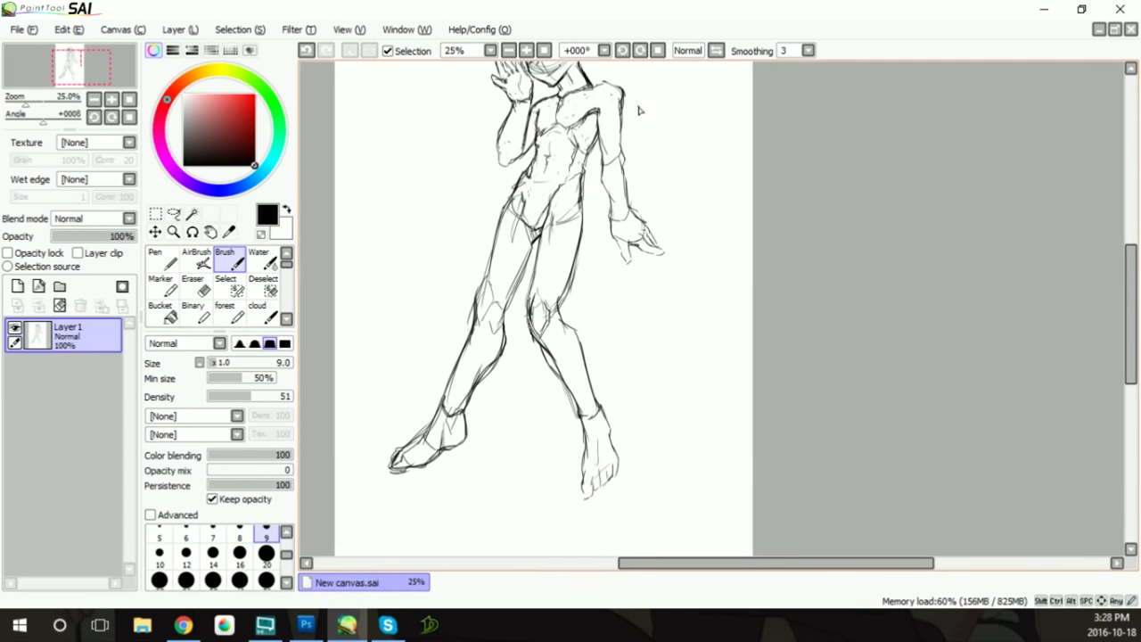
Lasso the lower leg and foot and nudge them into a cleaner position
key(l)
drag(606, 499, 590, 481)
key(ctrl+t)
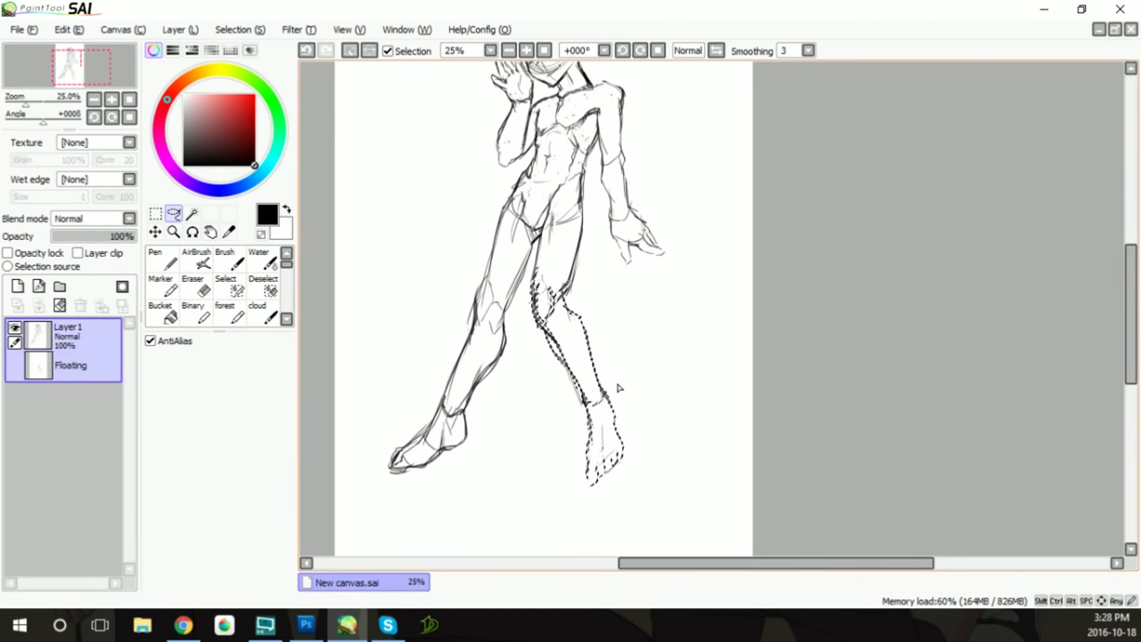
drag(616, 389, 606, 392)
key(Return)
key(e)
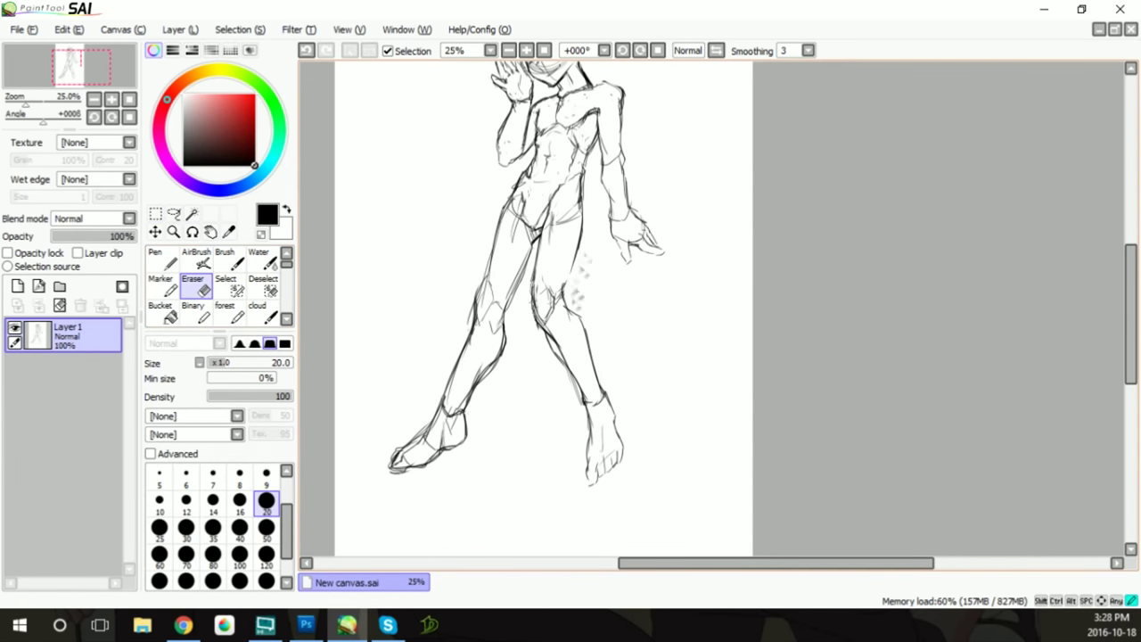
key(b)
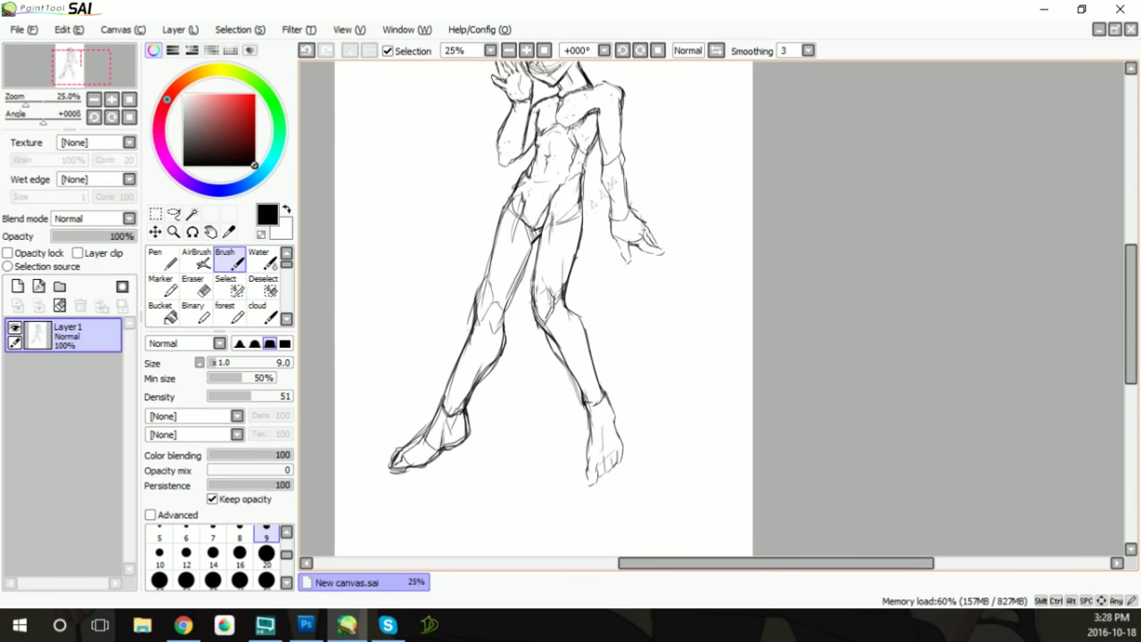
key(ctrl)
scroll(1119, 303, up, 2)
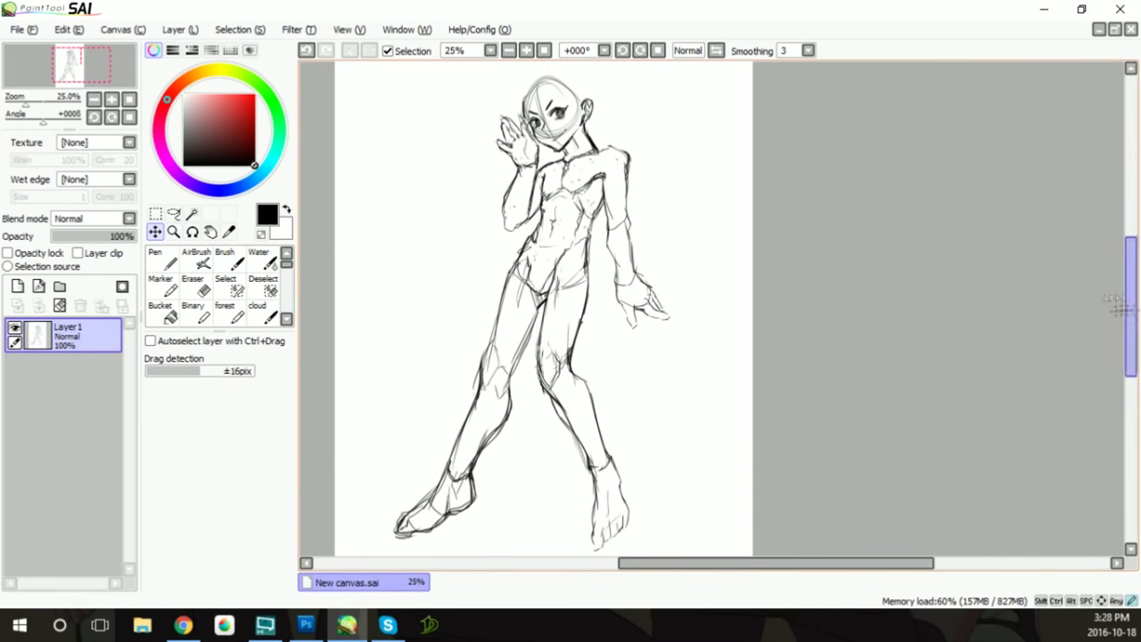
Save the full-body sketch as sivis.sai via the File menu
click(25, 30)
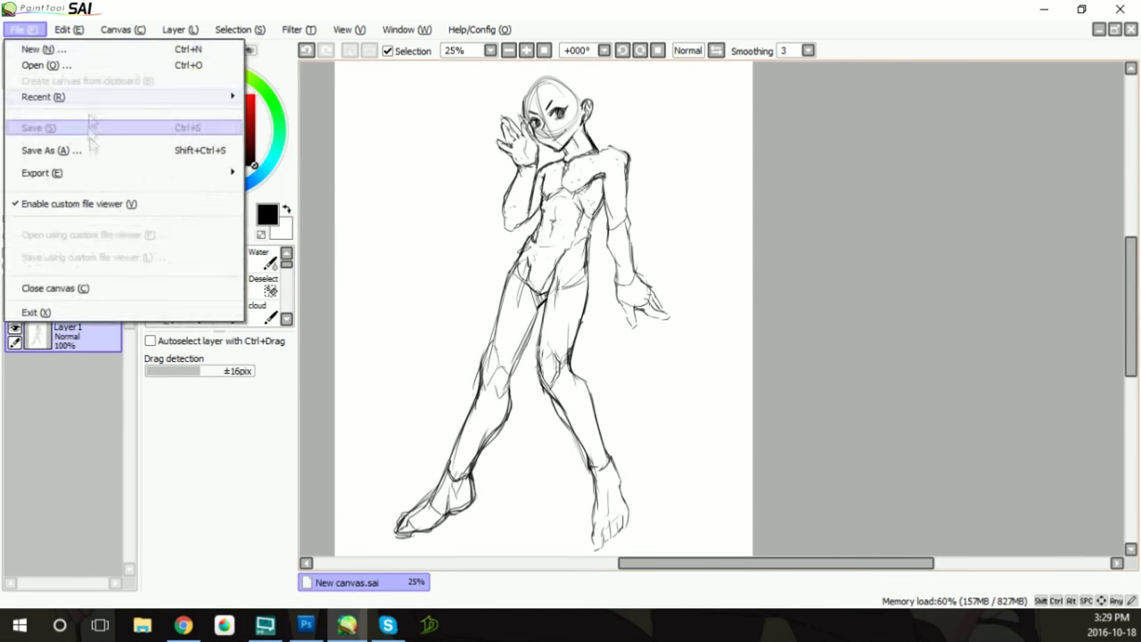
click(94, 130)
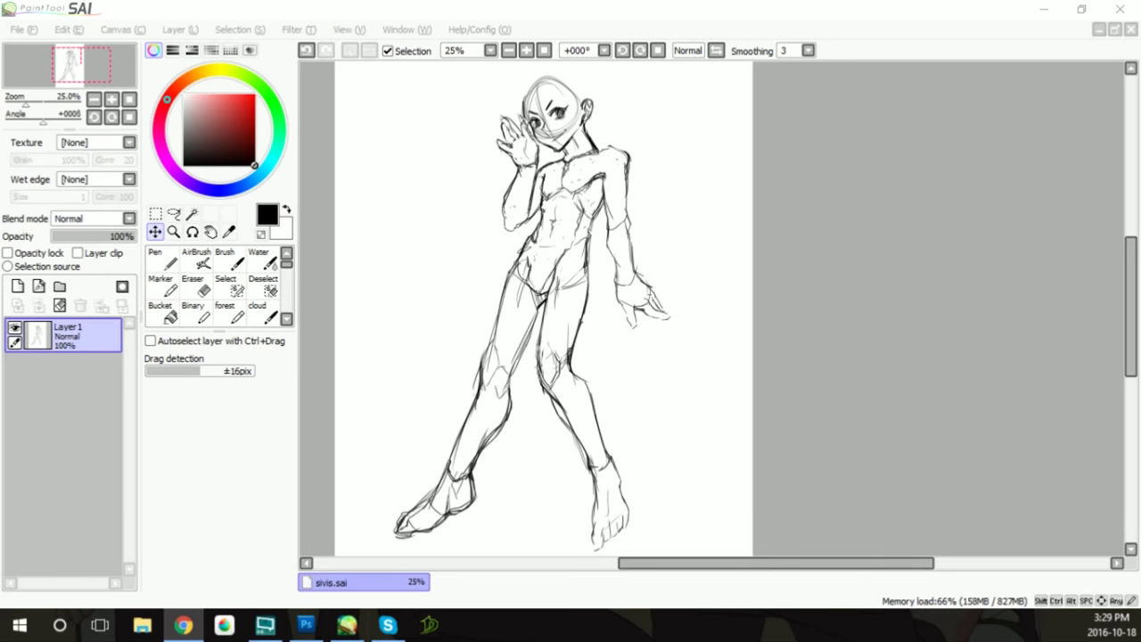
scroll(574, 107, up, 1)
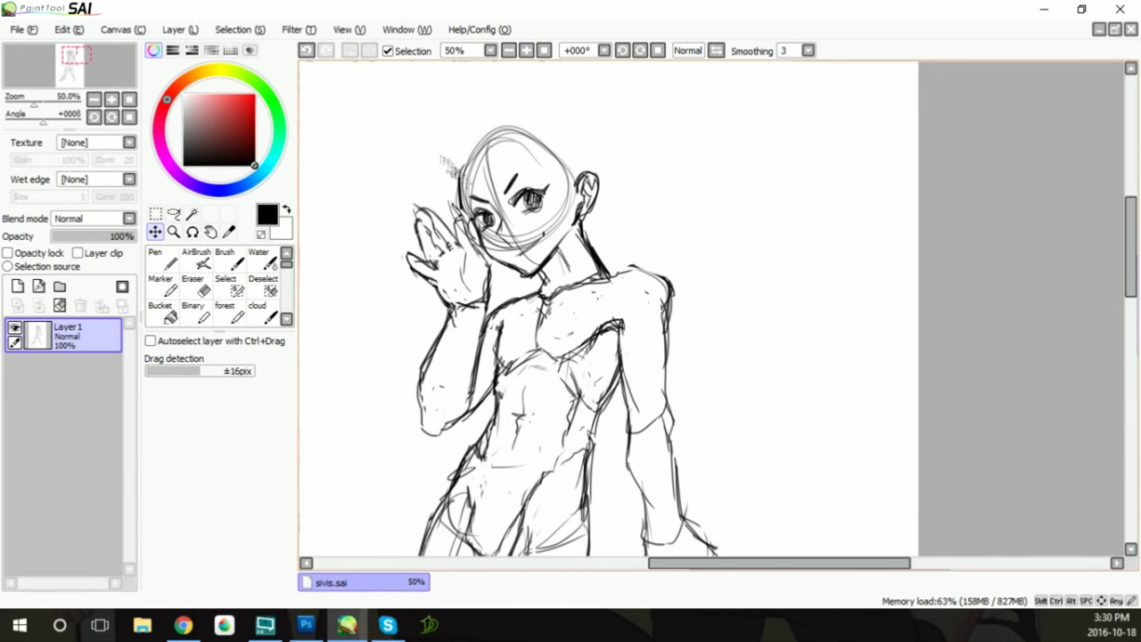
Erase the stray sketch lines and leftover marks across the face
key(b)
click(192, 286)
drag(499, 218, 519, 251)
drag(486, 158, 521, 263)
mouse_move(515, 218)
mouse_down()
mouse_move(554, 241)
mouse_move(492, 251)
mouse_move(515, 260)
mouse_move(539, 240)
mouse_up()
key(b)
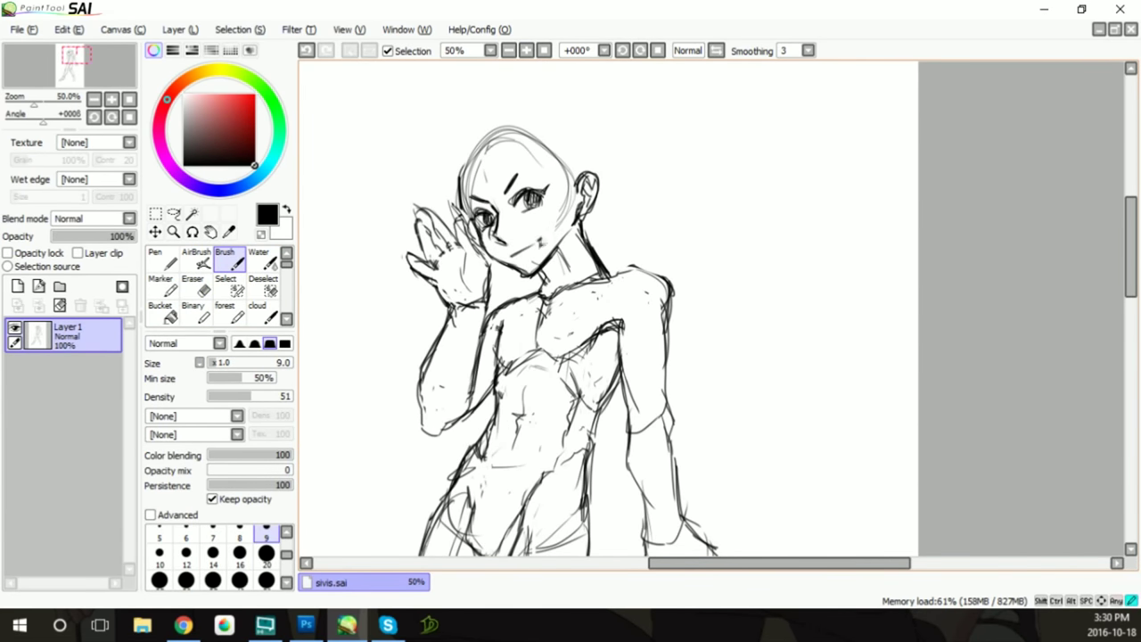
Darken the left eyebrow, erase forehead hair lines, and lighten the dark strokes on both eyes
key(e)
key(b)
drag(517, 177, 504, 196)
key(e)
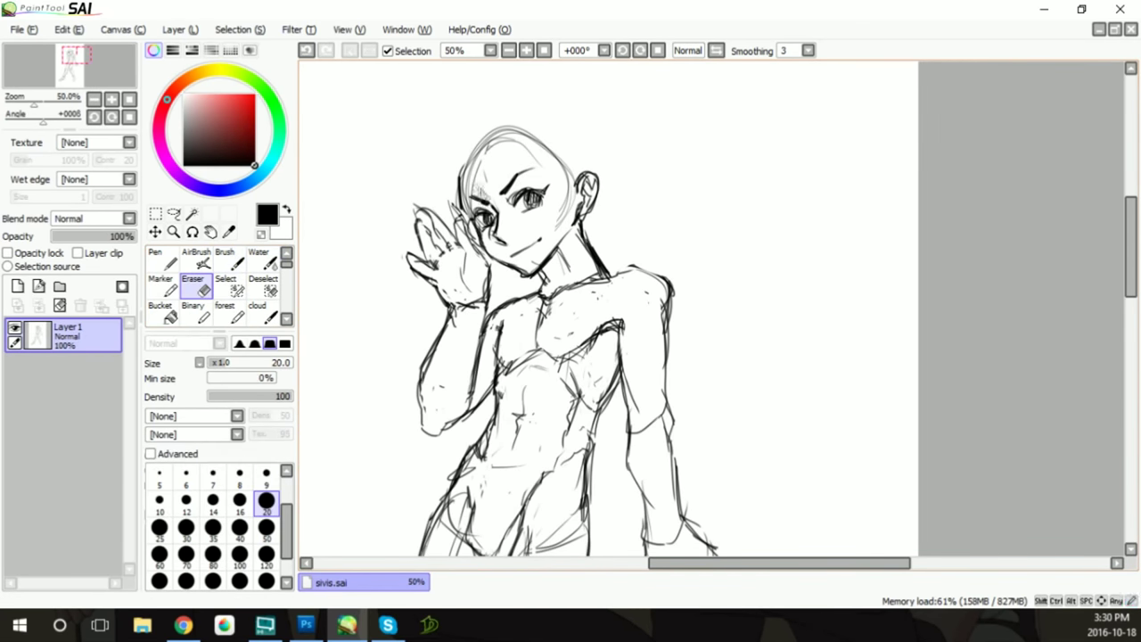
drag(481, 198, 473, 170)
key(b)
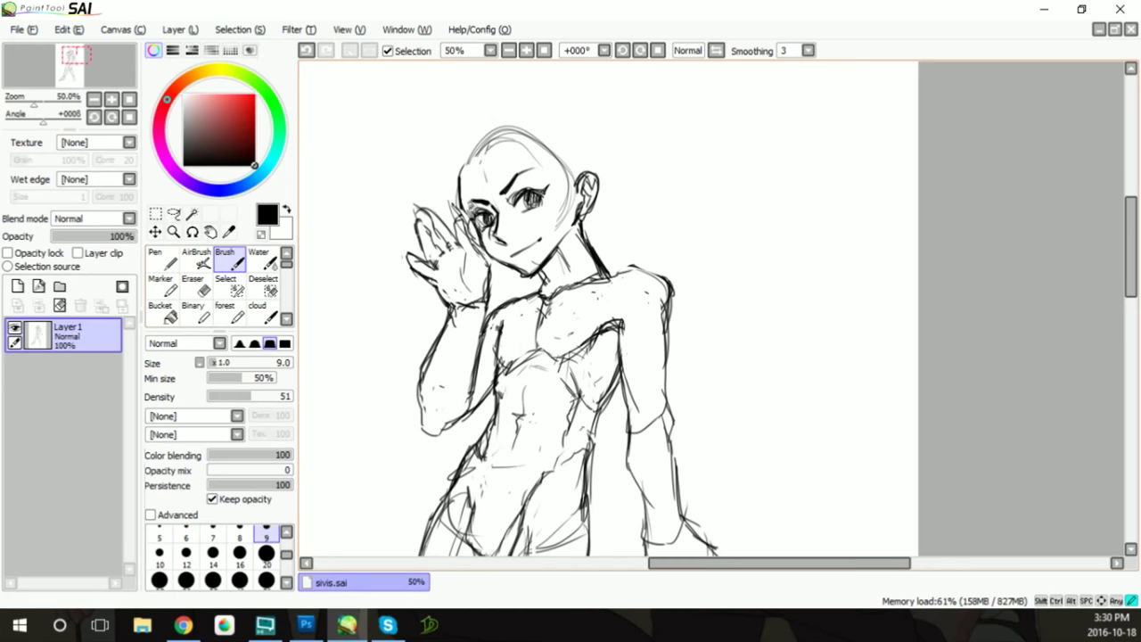
key(e)
drag(524, 200, 555, 211)
mouse_move(481, 219)
mouse_down()
mouse_move(496, 231)
mouse_move(492, 221)
mouse_up()
key(b)
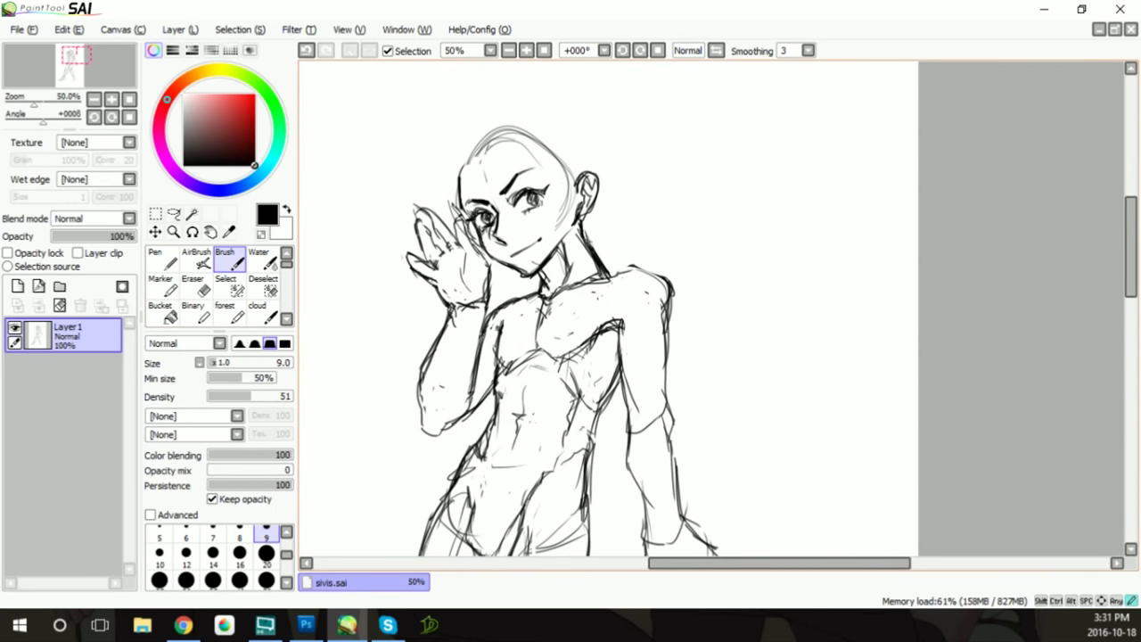
Erase the strokes near the shoulder, the raised forearm lines, and the lines around the raised fingers
key(e)
mouse_move(580, 234)
mouse_down()
mouse_move(615, 281)
mouse_move(670, 285)
mouse_move(666, 319)
mouse_up()
key(b)
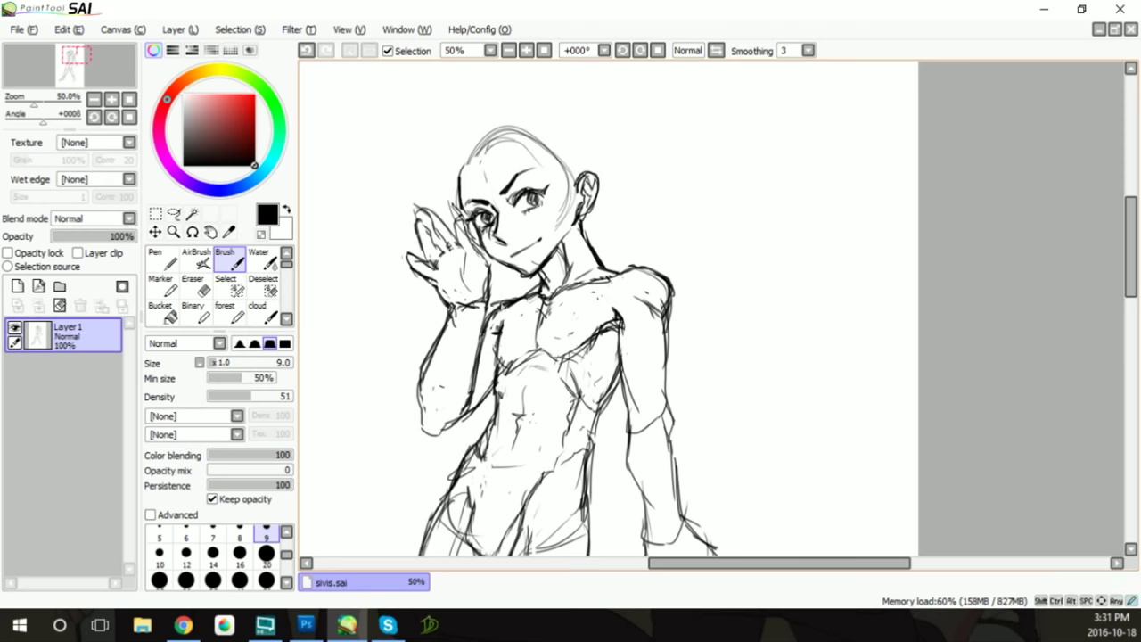
key(e)
mouse_move(446, 314)
mouse_down()
mouse_move(418, 414)
mouse_move(446, 344)
mouse_move(419, 410)
mouse_move(460, 432)
mouse_up()
key(b)
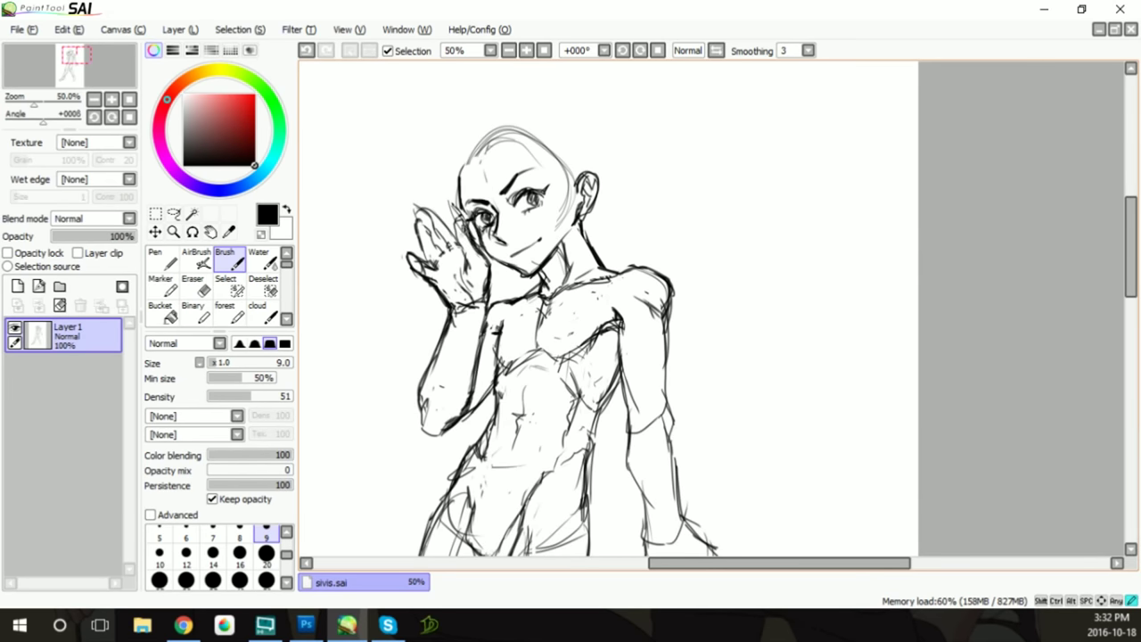
key(e)
mouse_move(482, 239)
mouse_down()
mouse_move(458, 216)
mouse_move(431, 267)
mouse_up()
Redraw the raised hand's fingers and lighten the lines below it and along the forearm
key(b)
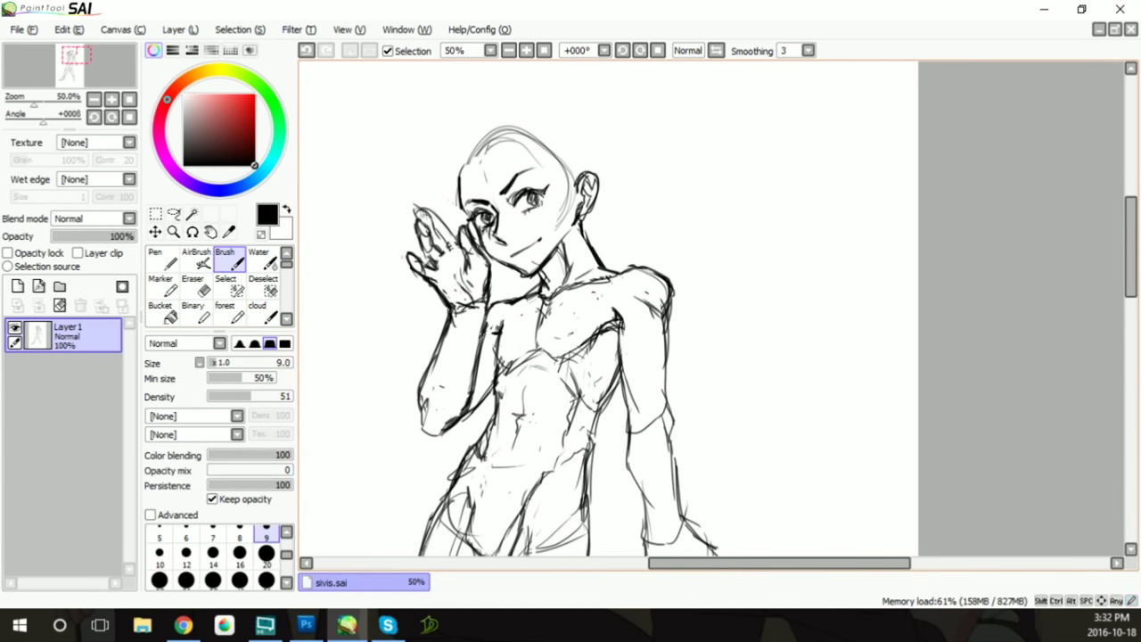
mouse_move(437, 274)
mouse_down()
mouse_move(446, 257)
mouse_move(462, 259)
mouse_up()
key(e)
mouse_move(470, 343)
mouse_down()
mouse_move(447, 298)
mouse_move(437, 357)
mouse_move(476, 312)
mouse_move(458, 417)
mouse_move(467, 360)
mouse_up()
key(b)
key(e)
mouse_move(495, 312)
mouse_down()
mouse_move(469, 419)
mouse_move(453, 419)
mouse_up()
drag(492, 283, 478, 321)
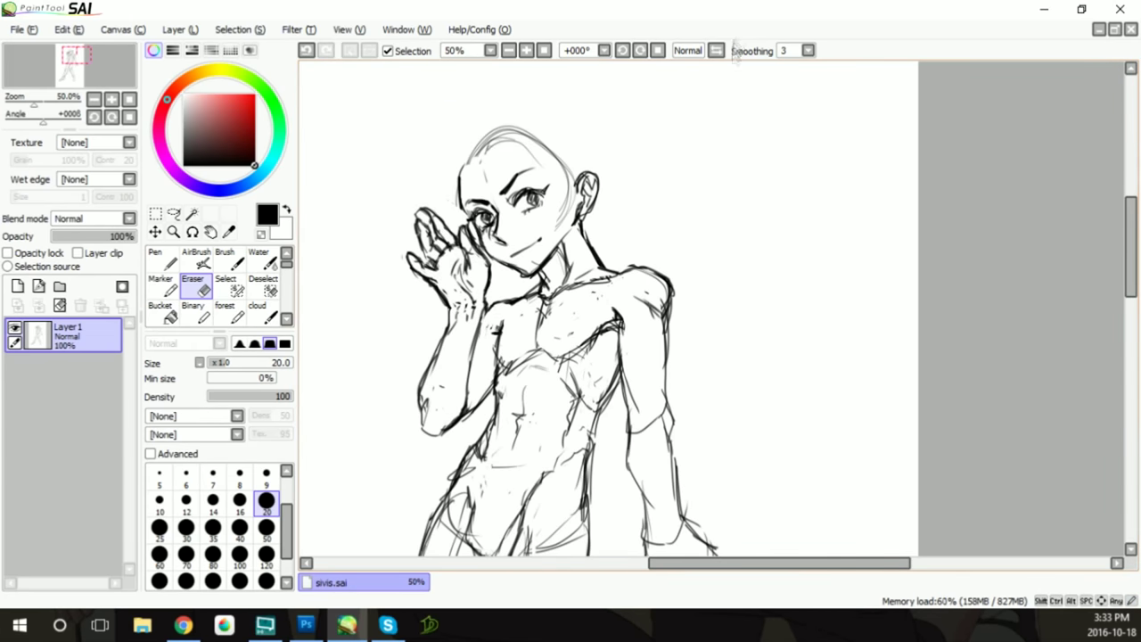
Erase the old top-of-head lines and lasso-select the ear to reposition it
key(b)
key(e)
mouse_move(471, 182)
mouse_down()
mouse_move(500, 129)
mouse_move(548, 166)
mouse_up()
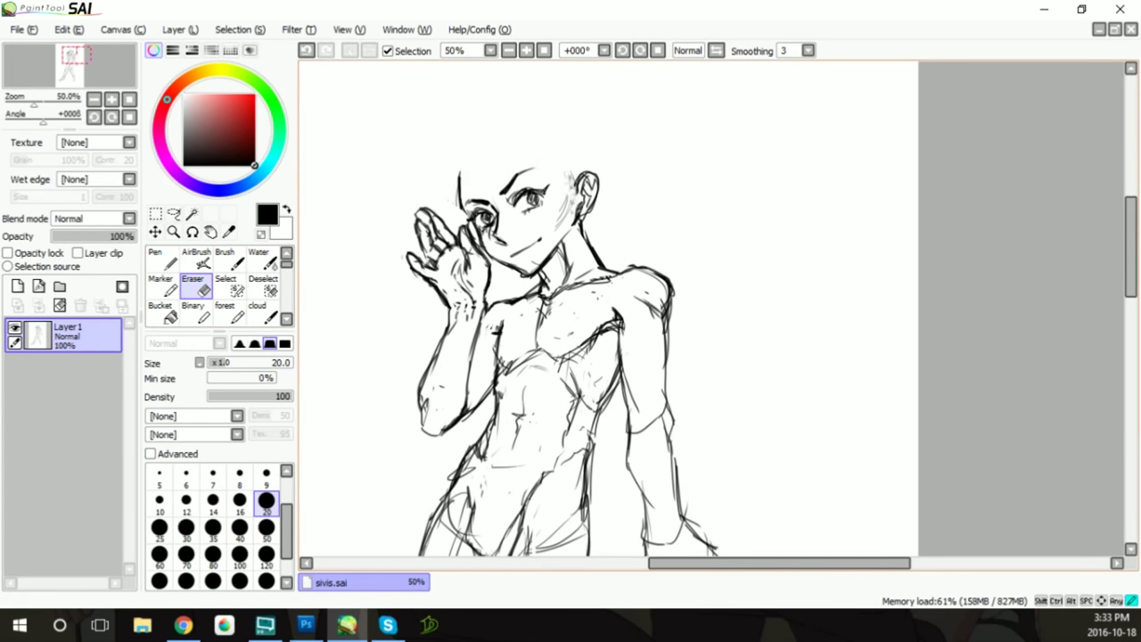
key(b)
key(e)
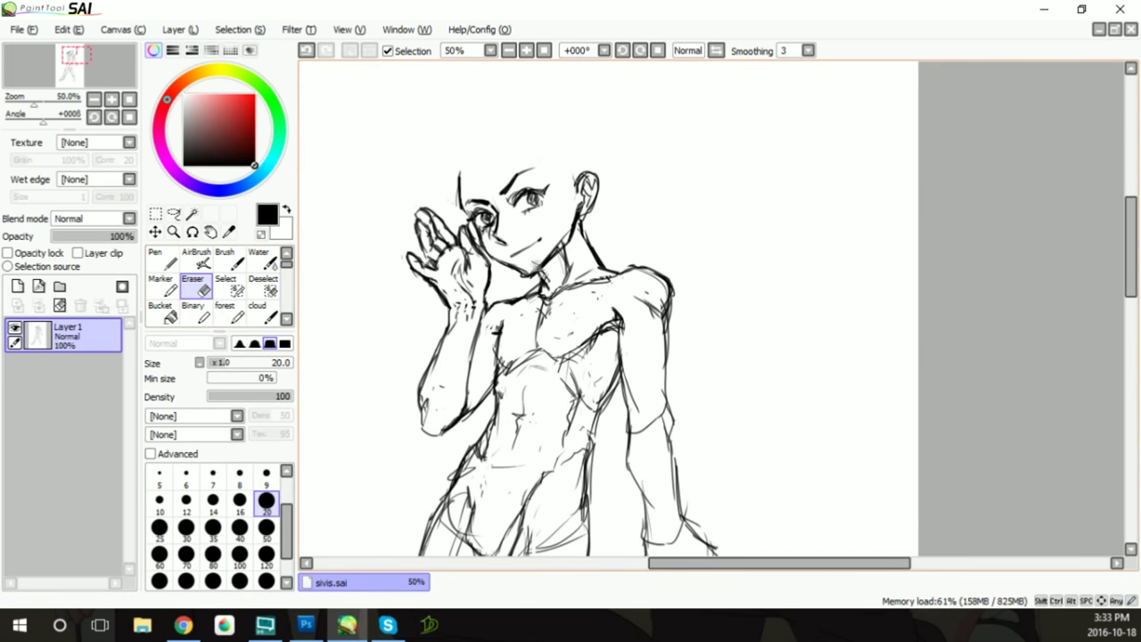
key(l)
drag(598, 154, 615, 199)
key(b)
Sketch the head outline and tousled hair strands over the forehead, top, both sides, and an arc above
drag(470, 142, 458, 179)
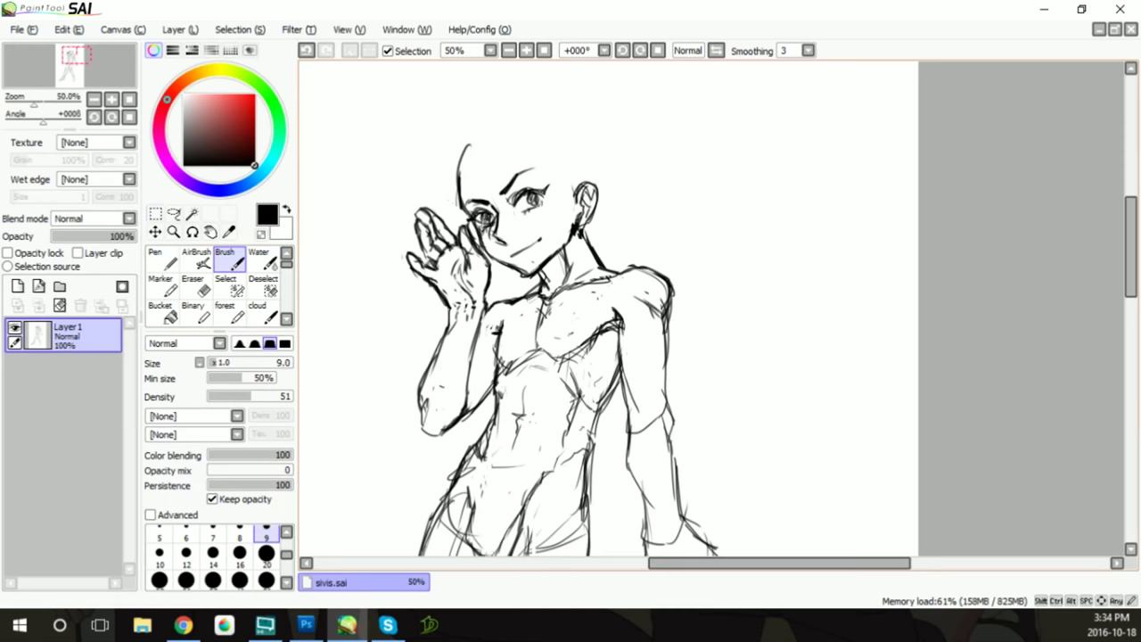
mouse_move(504, 144)
mouse_down()
mouse_move(493, 214)
mouse_move(517, 191)
mouse_move(564, 179)
mouse_up()
key(ctrl+z)
mouse_move(544, 134)
mouse_down()
mouse_move(563, 183)
mouse_move(579, 169)
mouse_up()
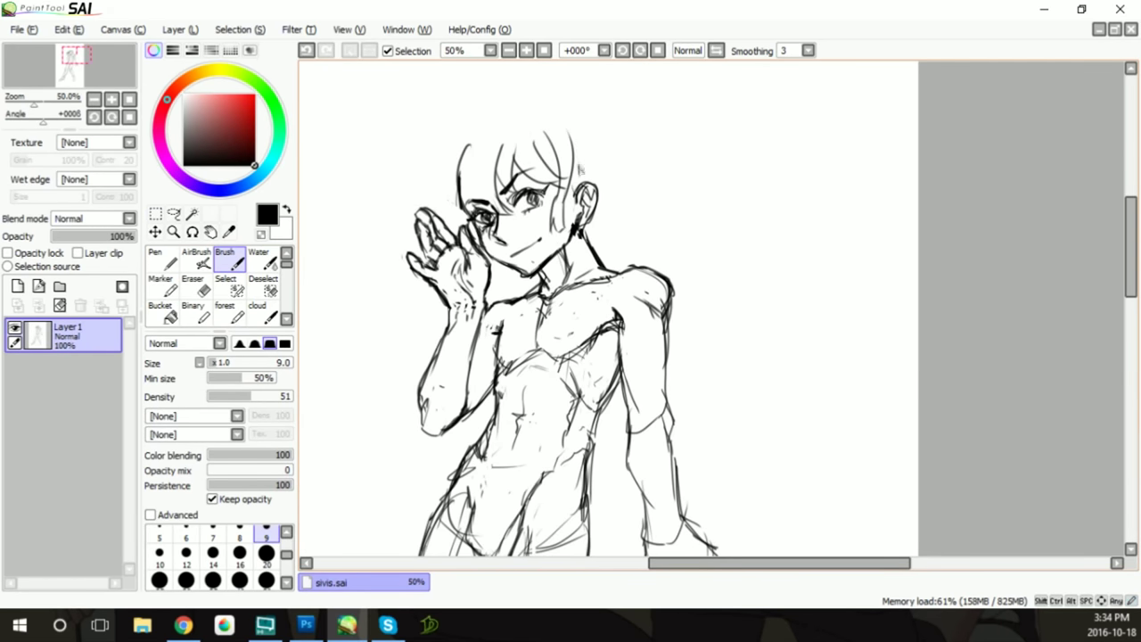
drag(575, 219, 581, 168)
drag(459, 153, 451, 230)
drag(458, 125, 431, 212)
mouse_move(461, 119)
mouse_down()
mouse_move(407, 199)
mouse_move(483, 104)
mouse_up()
key(ctrl+z)
mouse_move(417, 136)
mouse_down()
mouse_move(483, 103)
mouse_move(559, 89)
mouse_move(644, 157)
mouse_move(635, 152)
mouse_move(624, 203)
mouse_move(597, 239)
mouse_move(606, 246)
mouse_move(640, 204)
mouse_move(657, 217)
mouse_up()
Sketch a curled hair lock at the back of the head
key(e)
key(b)
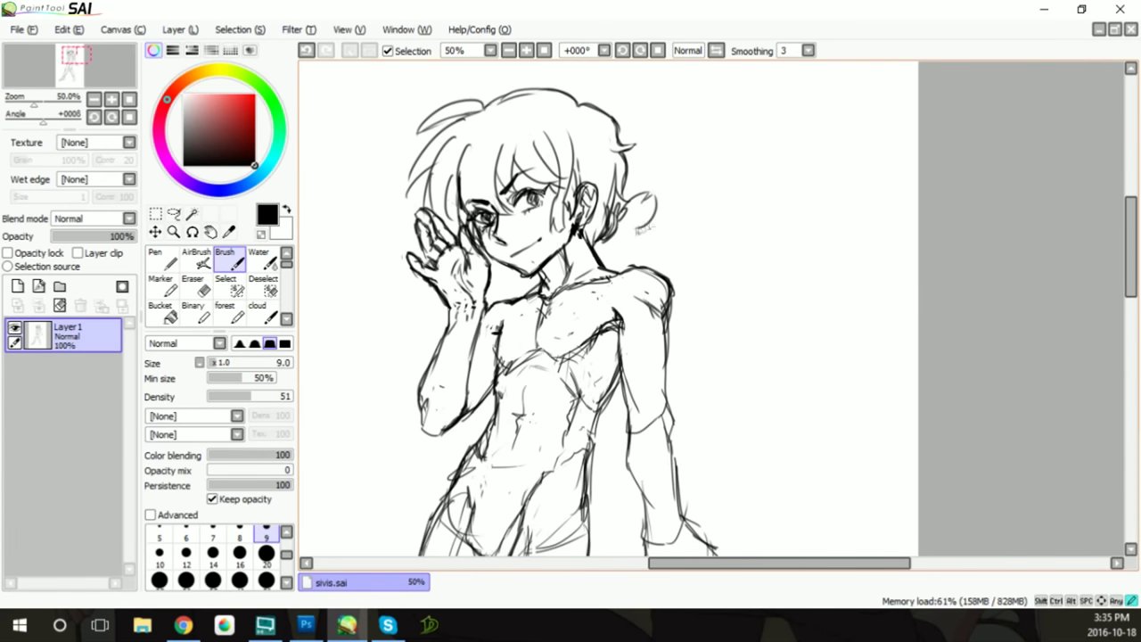
drag(638, 259, 653, 235)
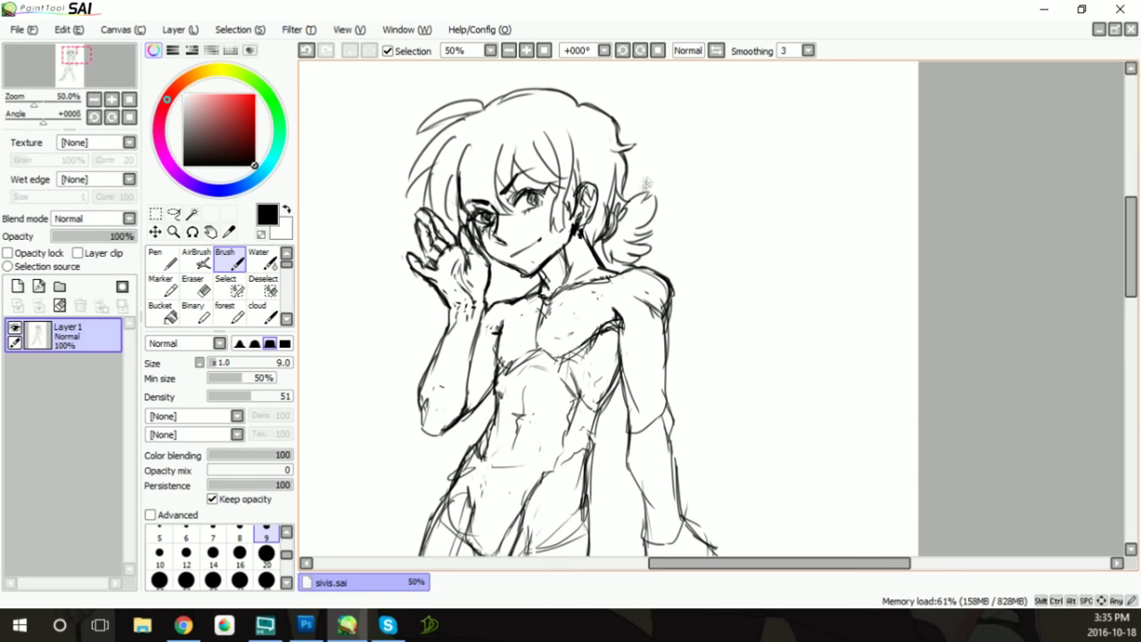
drag(635, 212, 662, 226)
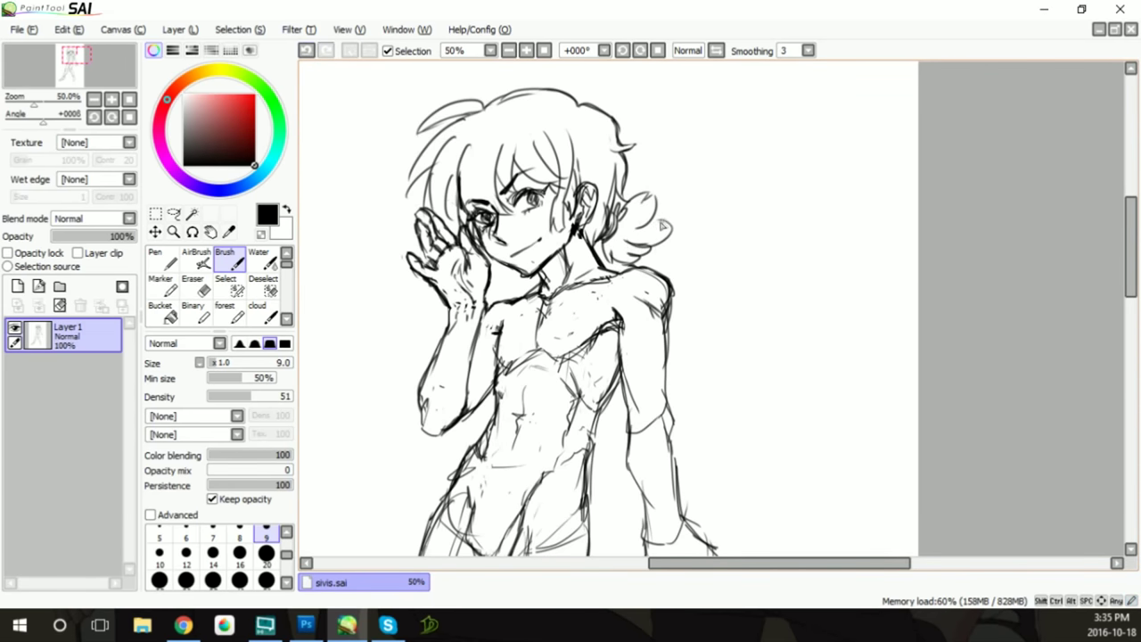
key(e)
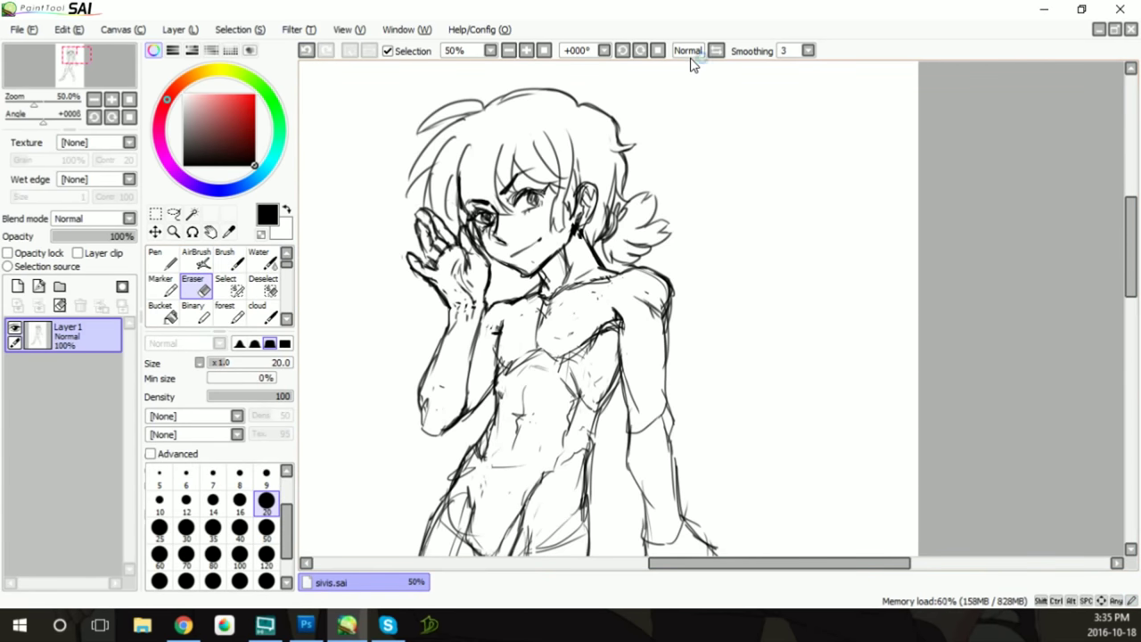
Lower the sketch layer's opacity and add a new layer above it for inking
click(229, 260)
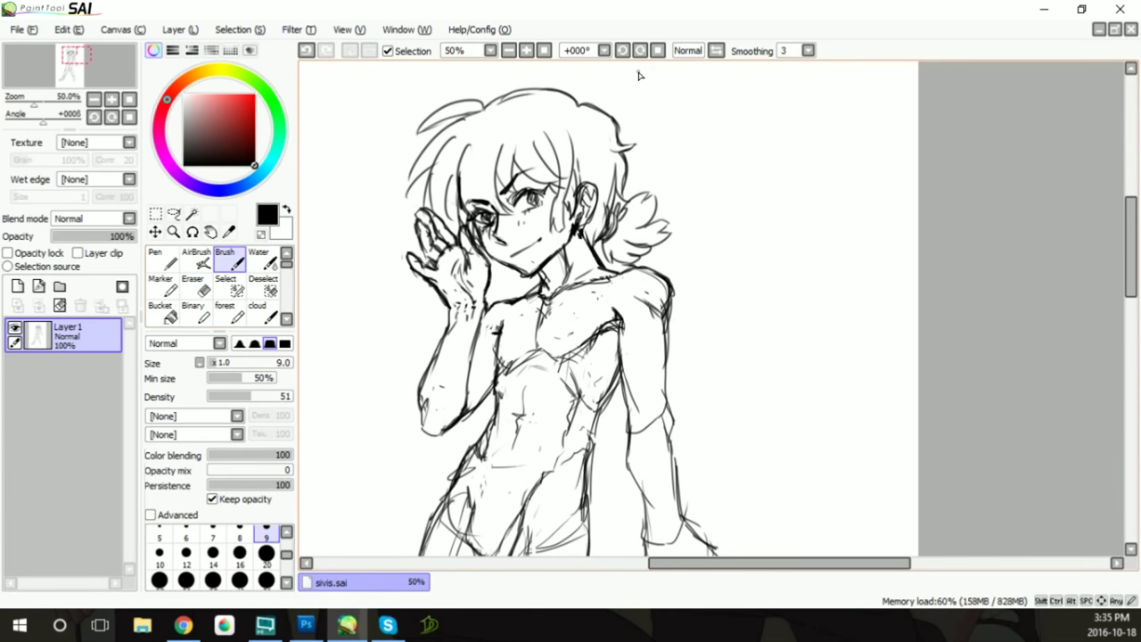
click(17, 30)
key(Escape)
drag(125, 236, 93, 236)
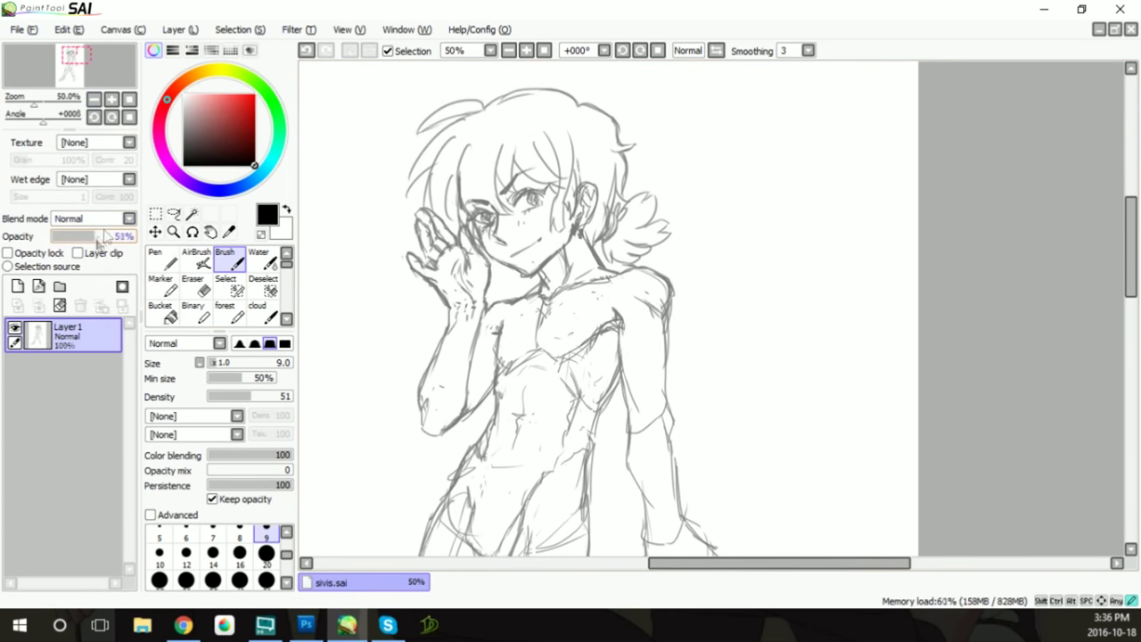
click(38, 287)
click(183, 625)
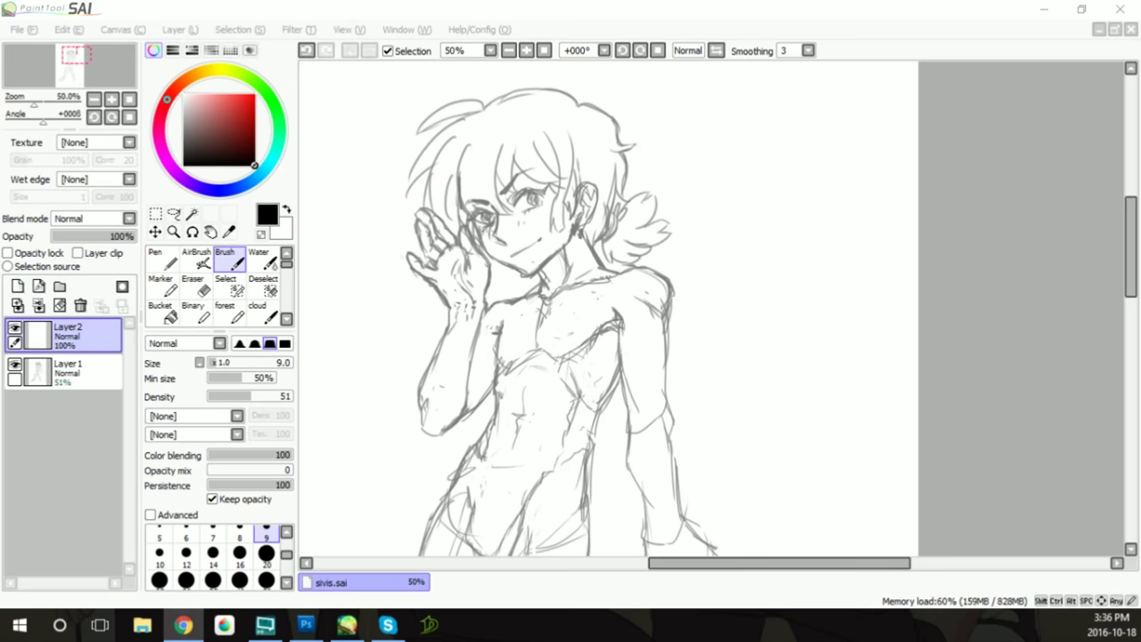
drag(1130, 245, 1130, 276)
Ink the right sleeve outline and scalloped fur cuff, fading the sketch to about 20%
mouse_move(635, 146)
mouse_down()
mouse_move(655, 341)
mouse_move(690, 209)
mouse_move(703, 325)
mouse_move(646, 342)
mouse_up()
click(67, 370)
drag(124, 236, 72, 236)
click(67, 334)
mouse_move(590, 332)
mouse_down()
mouse_move(626, 357)
mouse_move(709, 349)
mouse_move(713, 299)
mouse_up()
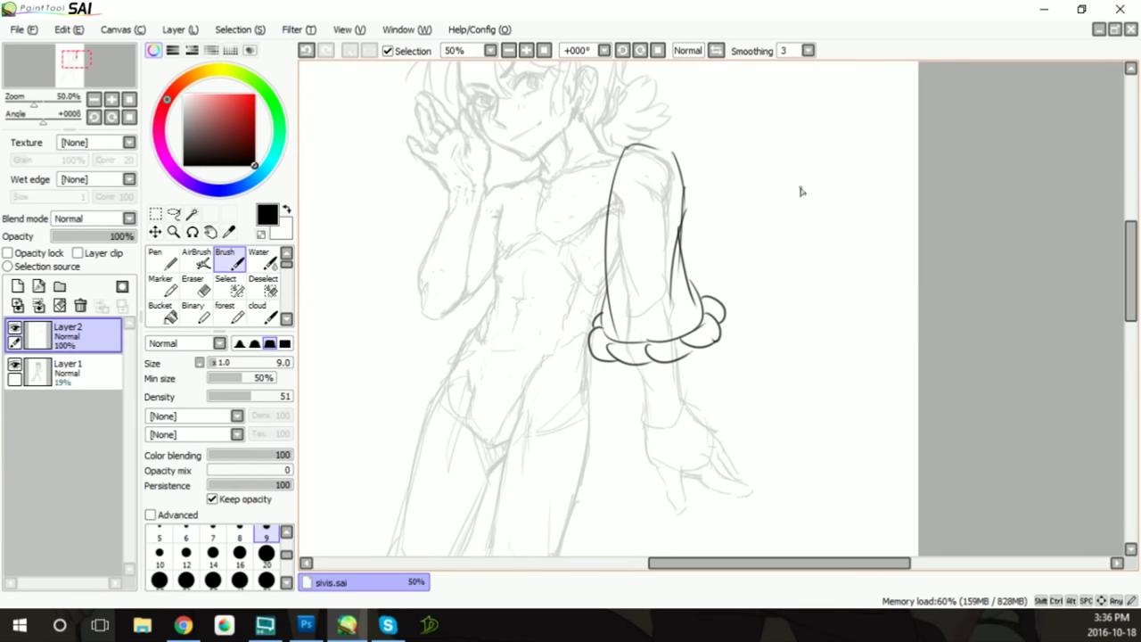
mouse_move(609, 211)
mouse_down()
mouse_move(613, 312)
mouse_move(615, 197)
mouse_move(664, 156)
mouse_move(613, 259)
mouse_move(682, 223)
mouse_up()
Ink a seam across the upper sleeve and outline the forearm below the fur cuff
key(e)
key(b)
drag(664, 230, 682, 223)
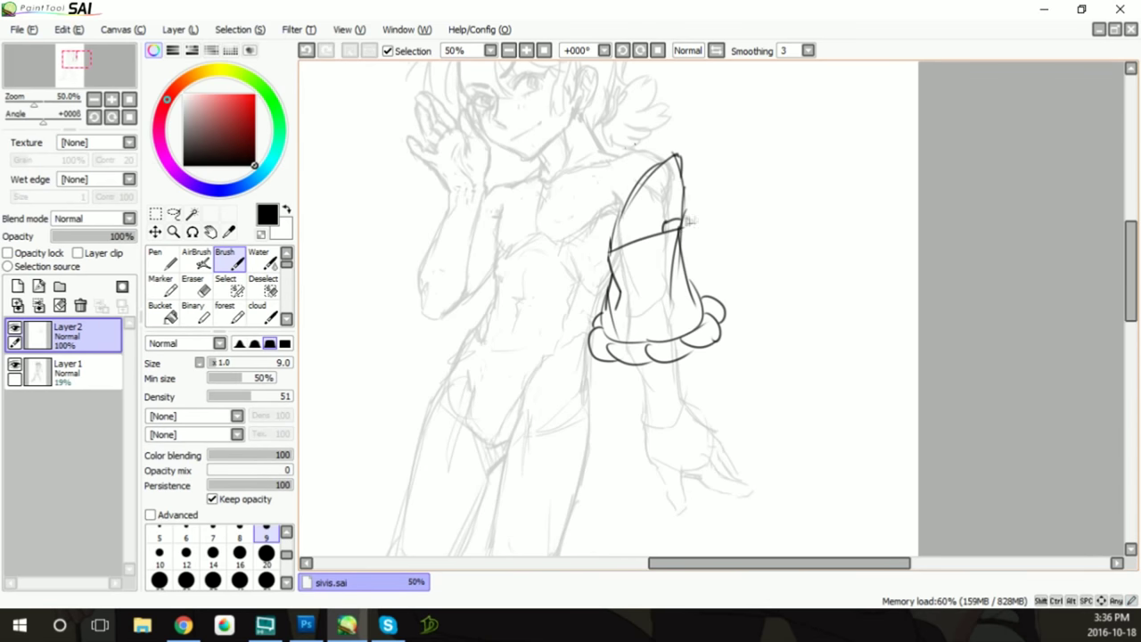
key(ctrl+z)
mouse_move(632, 360)
mouse_down()
mouse_move(644, 432)
mouse_move(689, 417)
mouse_up()
drag(683, 356, 688, 415)
Ink the high collar's top edge and sides, erasing a stray collar stroke
mouse_move(554, 126)
mouse_down()
mouse_move(635, 118)
mouse_move(569, 179)
mouse_move(638, 149)
mouse_up()
mouse_move(566, 182)
mouse_down()
mouse_move(635, 156)
mouse_move(585, 127)
mouse_up()
key(e)
drag(569, 175, 571, 122)
drag(555, 127, 579, 121)
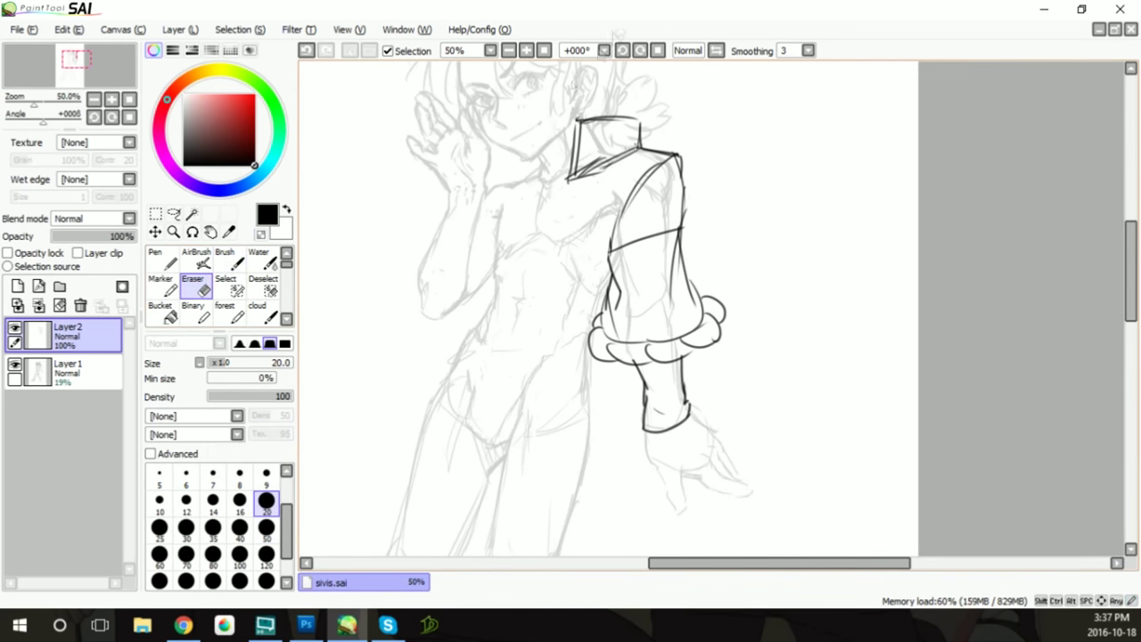
key(b)
Ink the long coat front edge, both lapel lines, the raised fingers, and the left sleeve with cuff
mouse_move(571, 183)
mouse_down()
mouse_move(556, 374)
mouse_move(608, 535)
mouse_up()
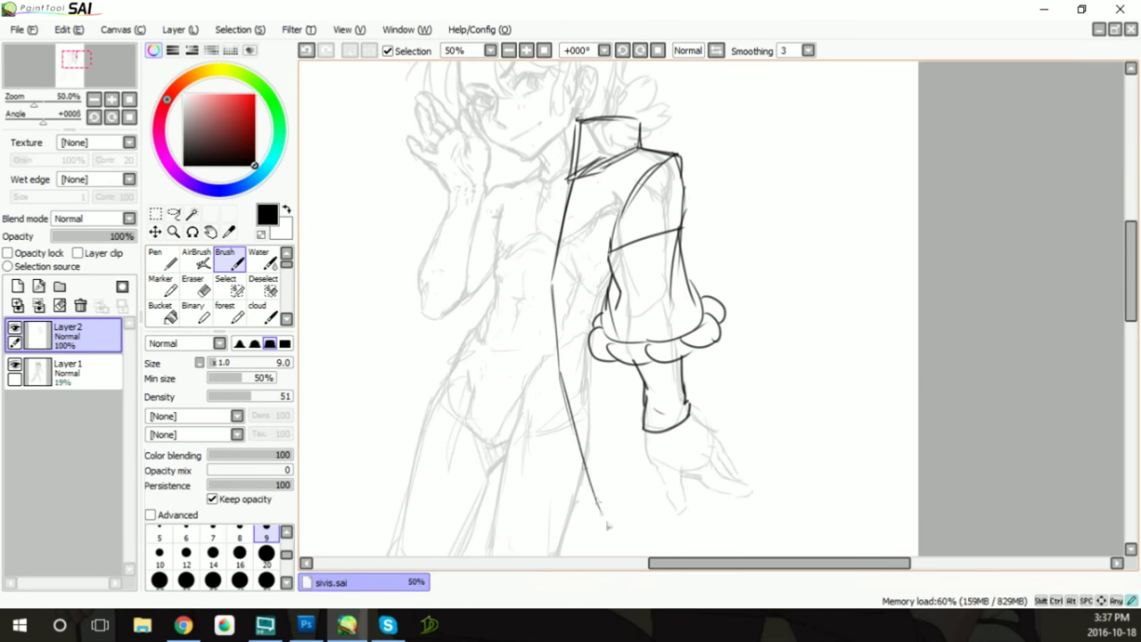
mouse_move(520, 185)
mouse_down()
mouse_move(464, 344)
mouse_move(486, 191)
mouse_up()
mouse_move(487, 190)
mouse_down()
mouse_move(501, 234)
mouse_move(487, 271)
mouse_up()
drag(496, 225, 466, 310)
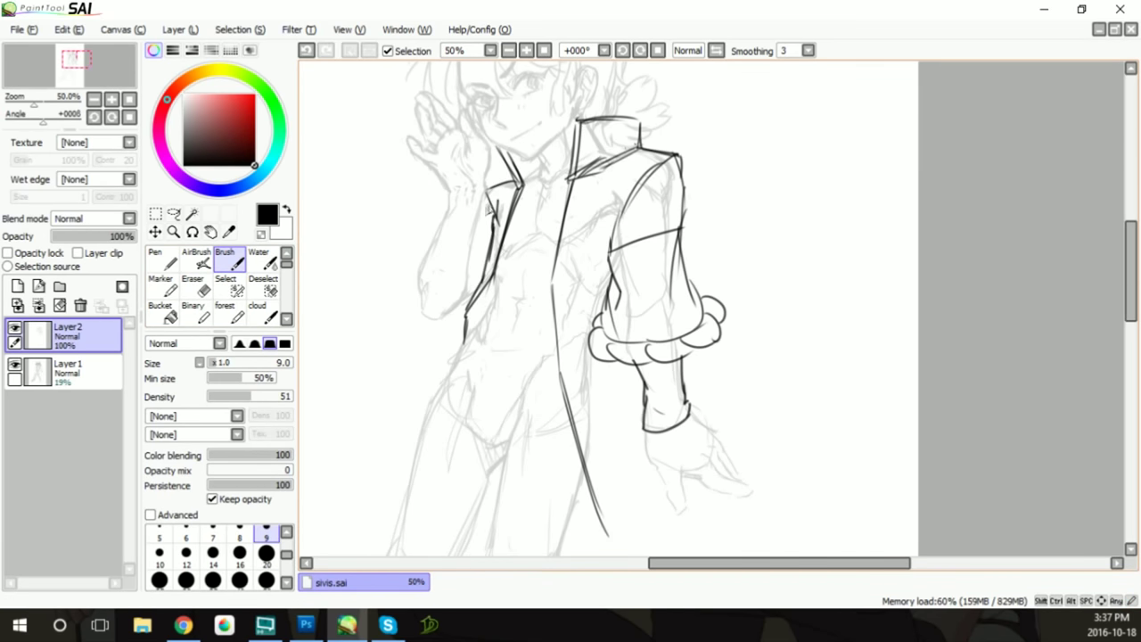
mouse_move(432, 239)
mouse_down()
mouse_move(397, 287)
mouse_move(403, 305)
mouse_move(450, 323)
mouse_up()
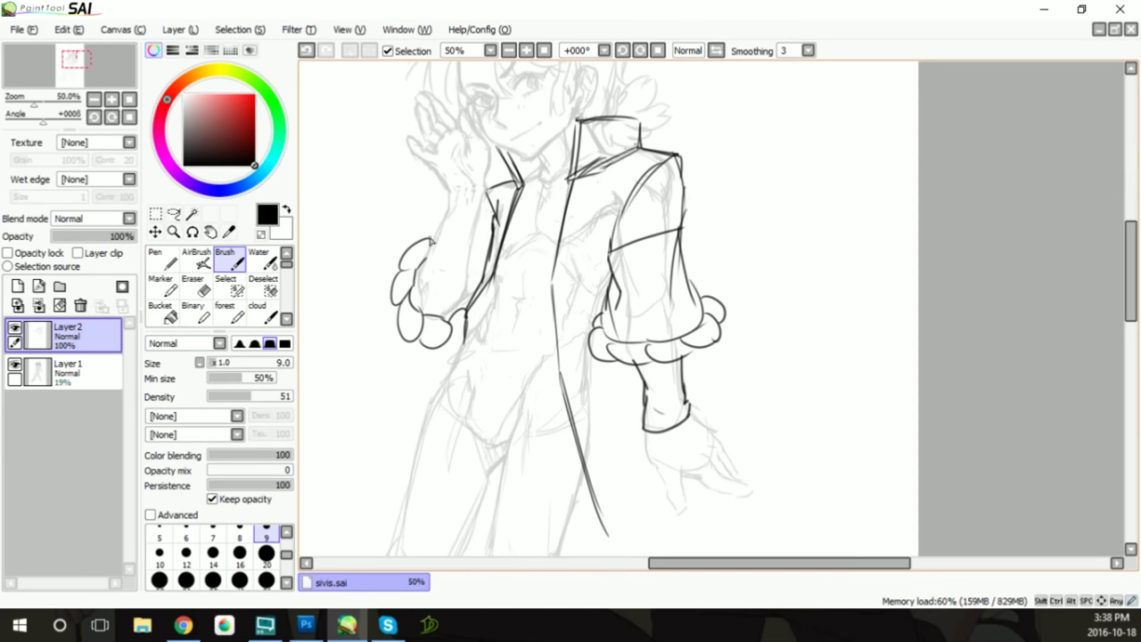
drag(489, 185, 413, 303)
drag(482, 245, 459, 308)
mouse_move(490, 195)
mouse_down()
mouse_move(471, 276)
mouse_move(449, 301)
mouse_up()
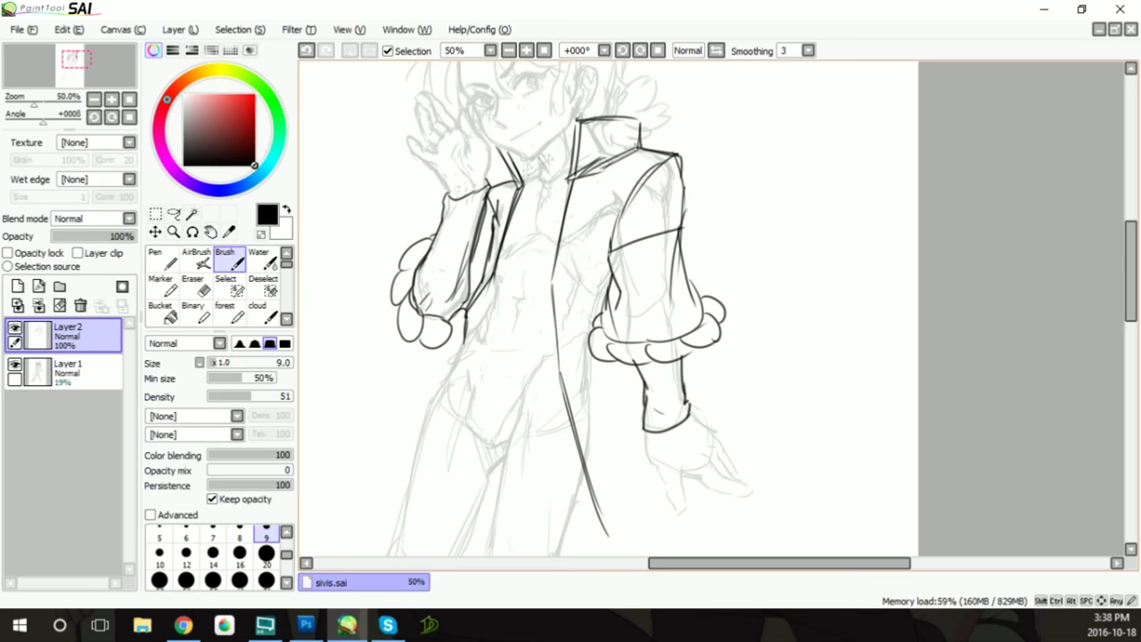
Ink the collar neckline, a small tie, the jacket's front edge, and the lower lapel
mouse_move(527, 167)
mouse_down()
mouse_move(540, 201)
mouse_move(553, 180)
mouse_up()
mouse_move(536, 173)
mouse_down()
mouse_move(508, 191)
mouse_move(498, 374)
mouse_up()
mouse_move(537, 226)
mouse_down()
mouse_move(501, 365)
mouse_move(448, 414)
mouse_up()
mouse_move(435, 360)
mouse_down()
mouse_move(489, 317)
mouse_move(498, 280)
mouse_move(556, 237)
mouse_up()
Ink the coat pocket flap with its detail lines and extra lower-lapel lines
mouse_move(506, 357)
mouse_down()
mouse_move(560, 409)
mouse_move(574, 402)
mouse_up()
drag(474, 351, 546, 339)
drag(461, 374, 485, 337)
drag(508, 375, 565, 360)
drag(446, 392, 474, 349)
drag(531, 362, 536, 410)
drag(558, 360, 563, 407)
drag(458, 374, 485, 341)
drag(510, 372, 567, 362)
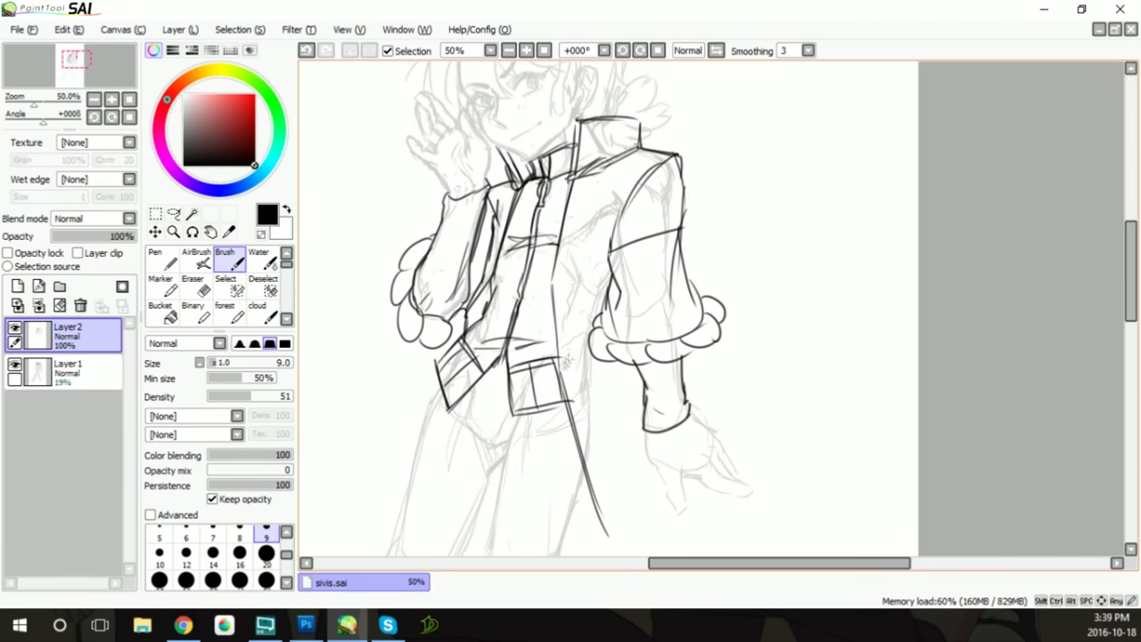
scroll(1036, 312, down, 2)
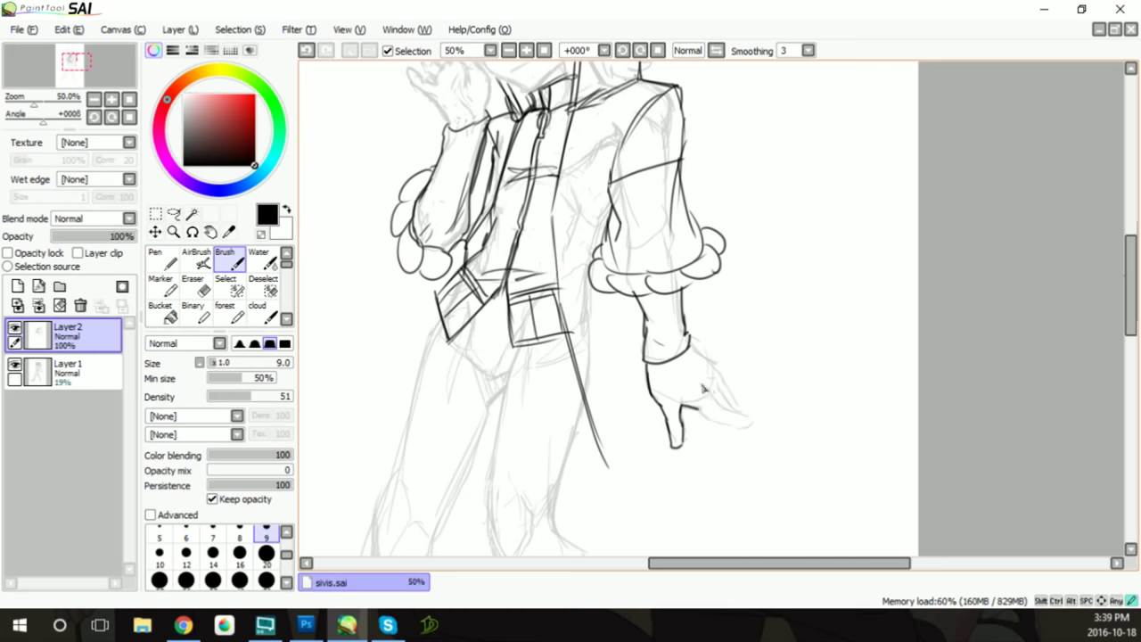
Ink the lowered hand's fingers and lasso-move the hand slightly up and left
drag(700, 409, 743, 436)
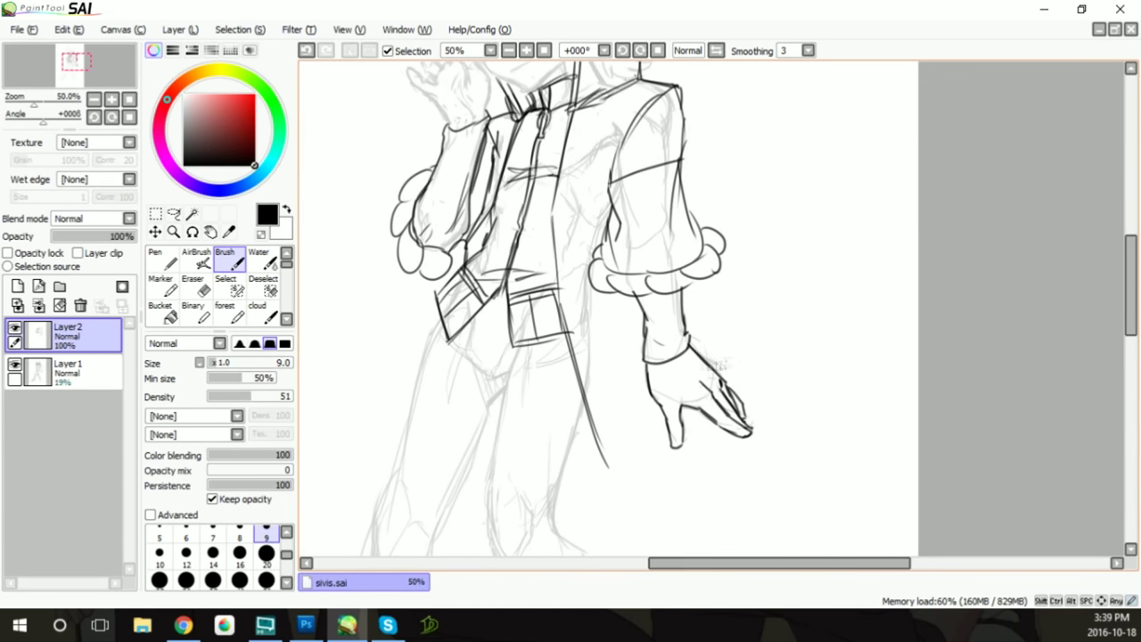
key(a)
drag(687, 337, 685, 340)
drag(744, 384, 737, 371)
key(ctrl+d)
key(b)
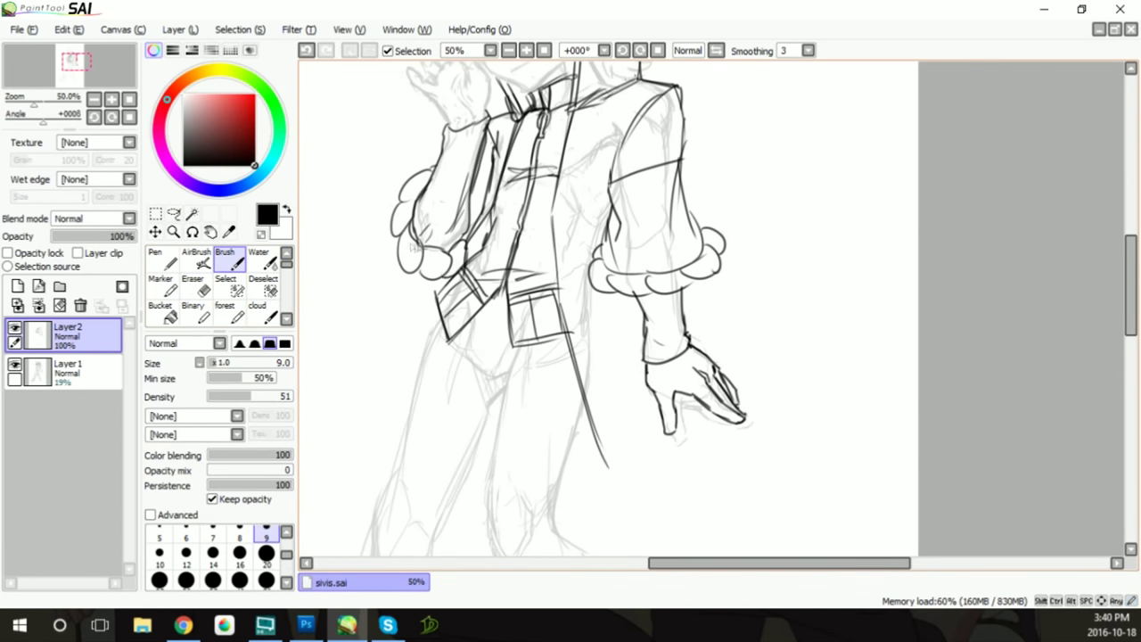
Ink the raised hand's left edge, then the coat edge and fold lines over the upper leg
scroll(1105, 260, up, 3)
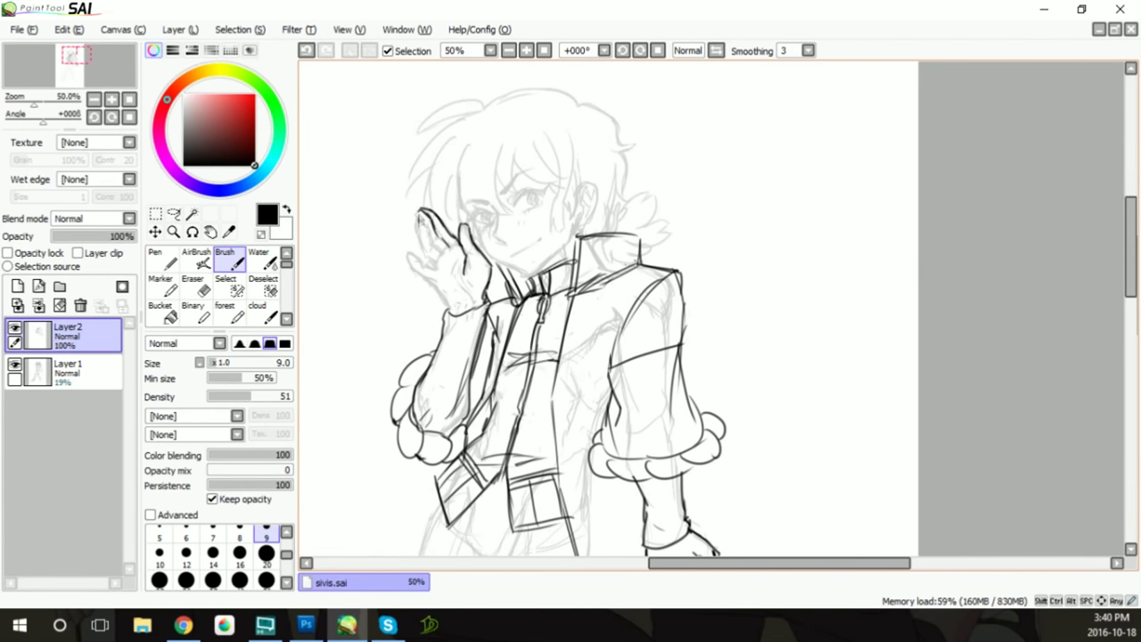
drag(422, 219, 440, 273)
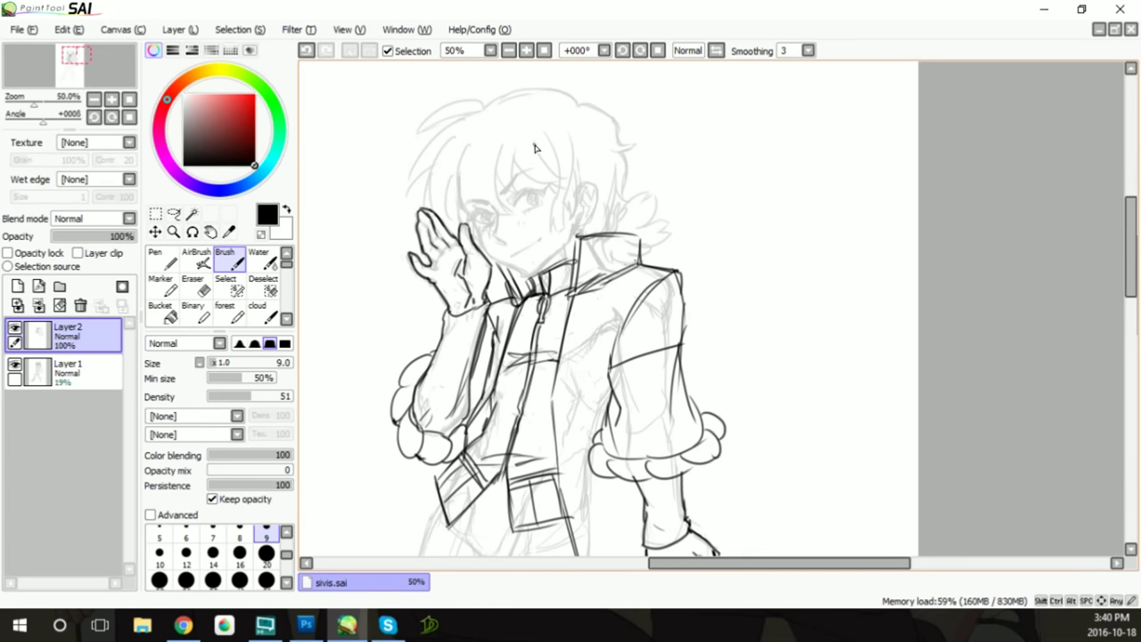
scroll(1110, 263, down, 1)
scroll(1106, 268, down, 2)
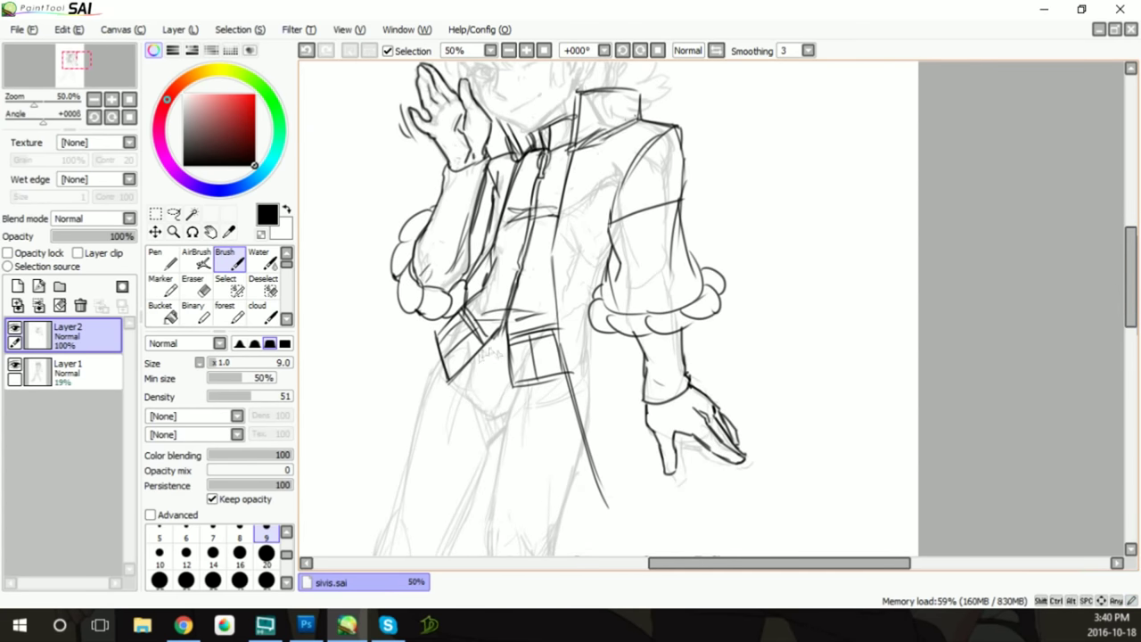
drag(488, 348, 470, 417)
mouse_move(493, 353)
mouse_down()
mouse_move(480, 437)
mouse_move(430, 408)
mouse_up()
drag(495, 419, 553, 430)
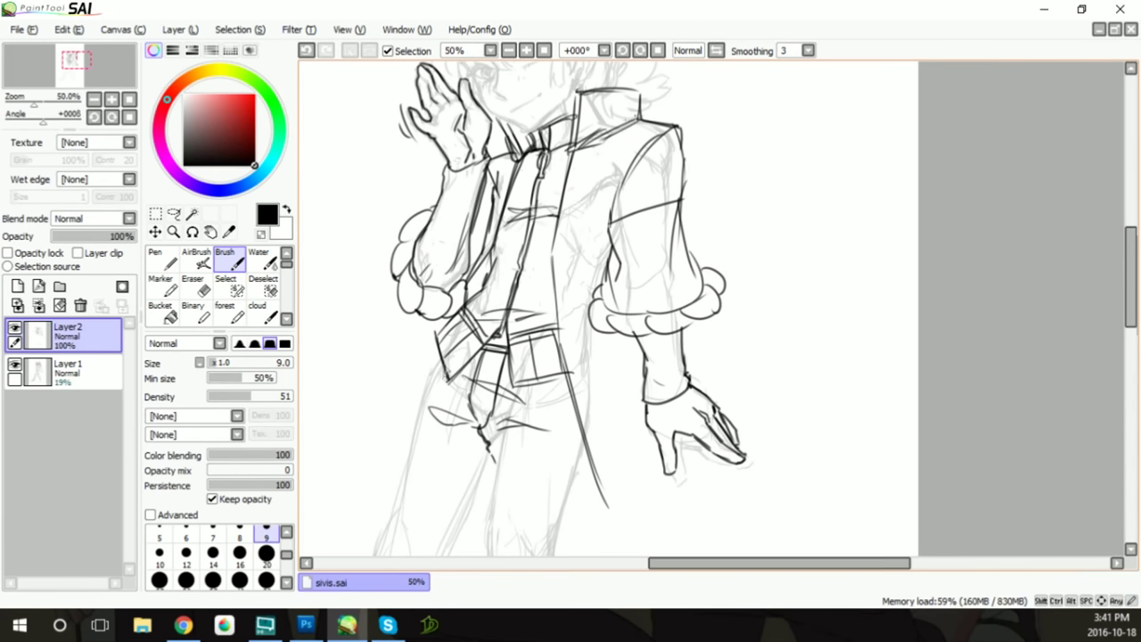
scroll(444, 261, down, 3)
Outline the right boot's ankle, foot sides and sole line, trimming excess strokes
scroll(756, 220, down, 4)
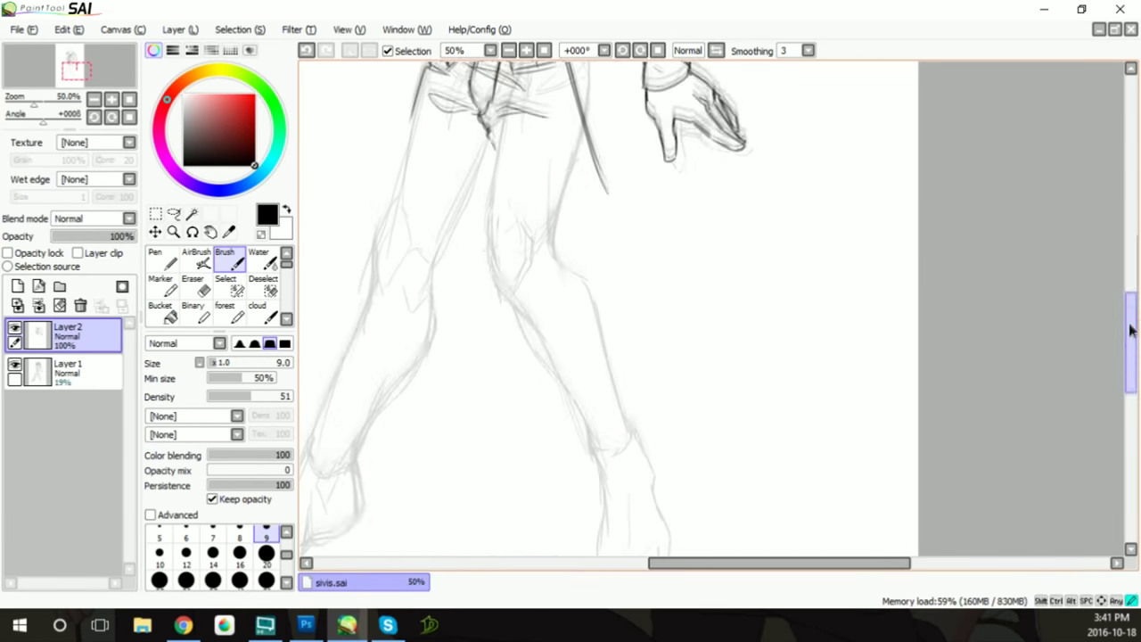
drag(573, 401, 620, 378)
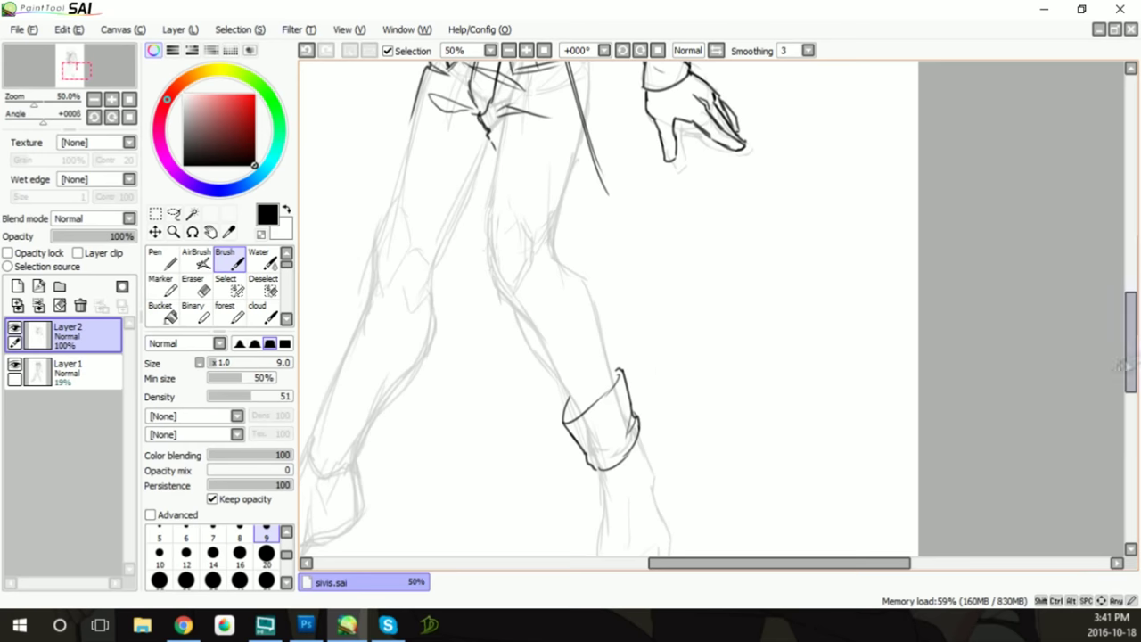
scroll(621, 400, down, 2)
mouse_move(601, 390)
mouse_down()
mouse_move(622, 460)
mouse_move(640, 356)
mouse_up()
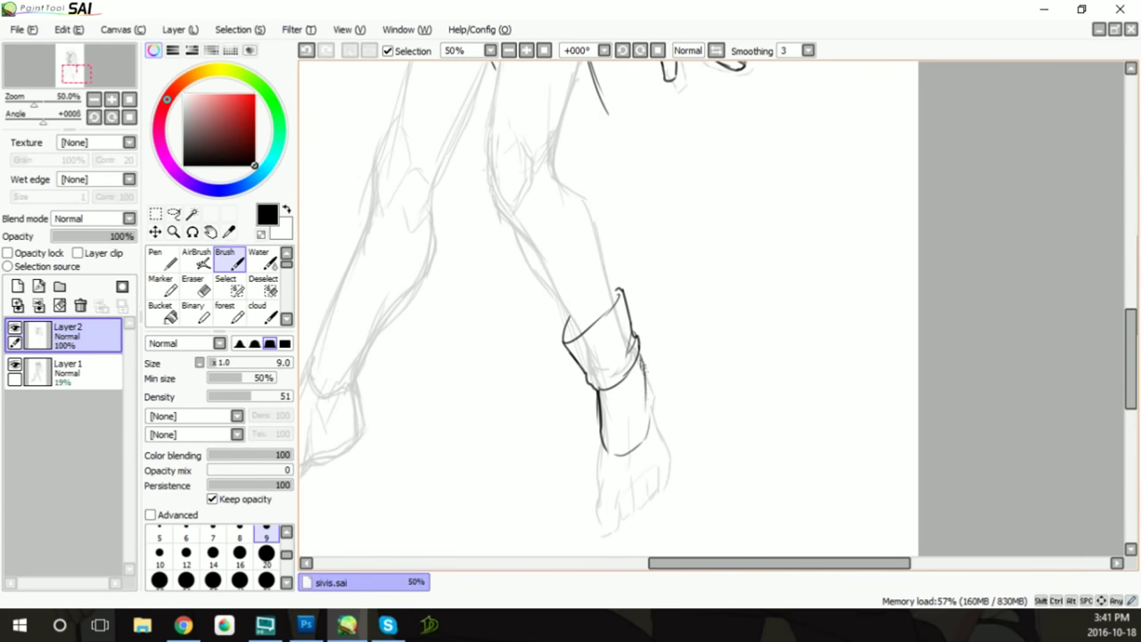
drag(599, 417, 667, 471)
mouse_move(660, 405)
mouse_down()
mouse_move(624, 526)
mouse_move(658, 517)
mouse_move(668, 450)
mouse_up()
drag(658, 423, 670, 482)
key(e)
mouse_move(630, 526)
mouse_down()
mouse_move(676, 462)
mouse_move(671, 406)
mouse_up()
Ink the curved boot sole and its bottom edge, erasing stray marks below it
key(b)
drag(644, 369, 674, 439)
scroll(606, 312, down, 3)
mouse_move(599, 433)
mouse_down()
mouse_move(615, 458)
mouse_move(680, 409)
mouse_up()
drag(622, 470, 679, 390)
mouse_move(603, 455)
mouse_down()
mouse_move(663, 442)
mouse_move(670, 451)
mouse_up()
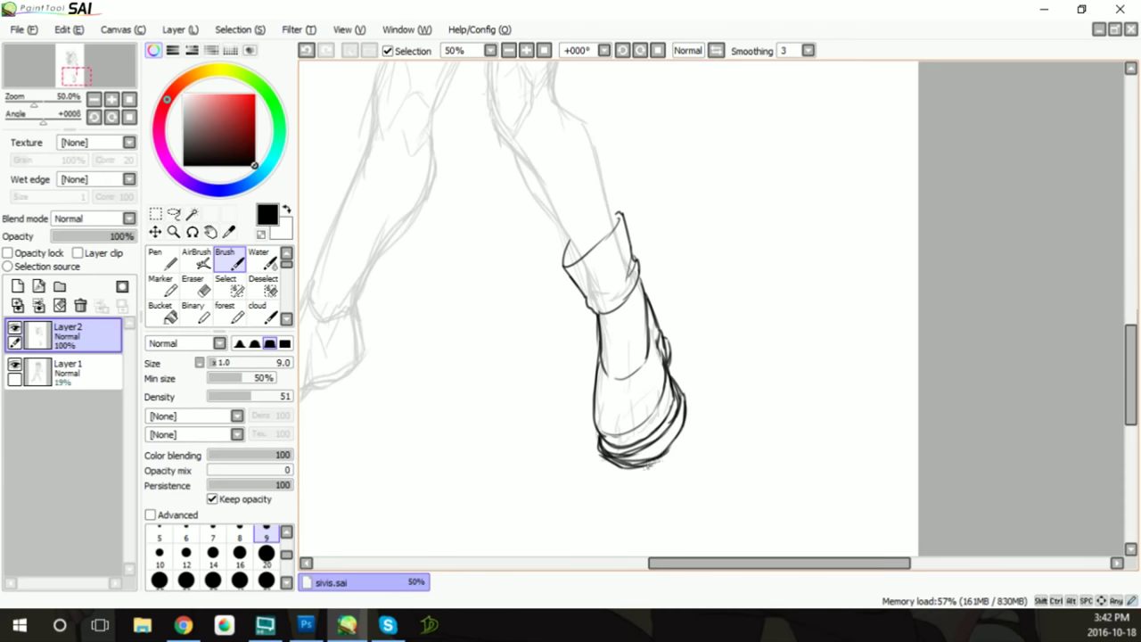
key(e)
mouse_move(596, 445)
mouse_down()
mouse_move(677, 481)
mouse_move(634, 460)
mouse_move(679, 444)
mouse_up()
key(b)
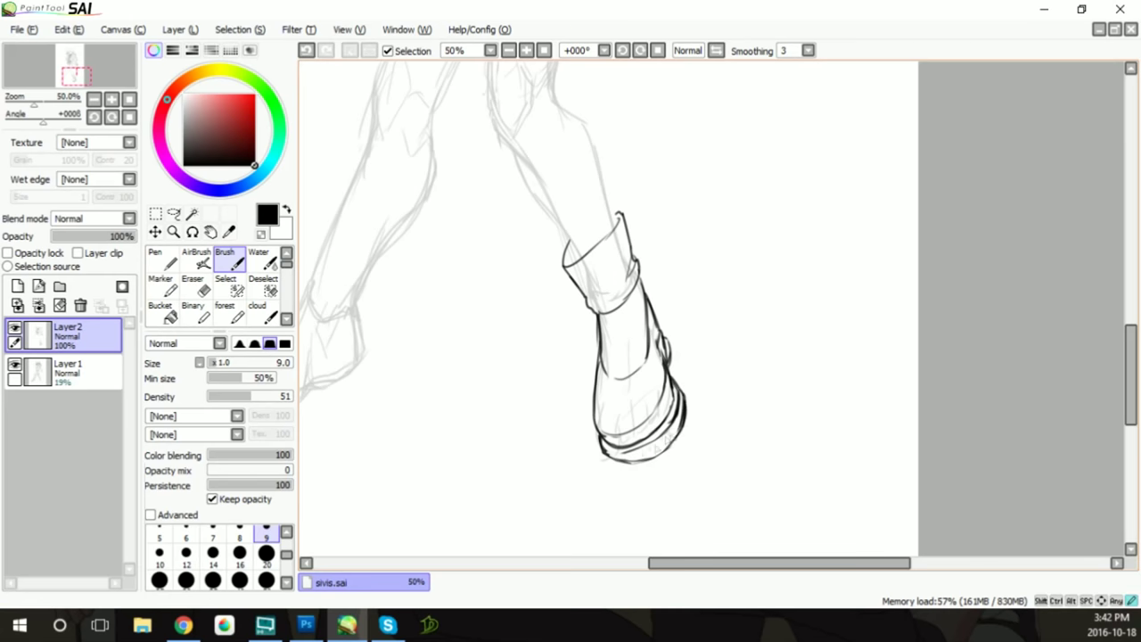
drag(603, 456, 683, 435)
Draw a lace trailing from the boot top and lacing marks along its right edge
drag(600, 332, 599, 425)
key(e)
drag(599, 328, 597, 415)
key(b)
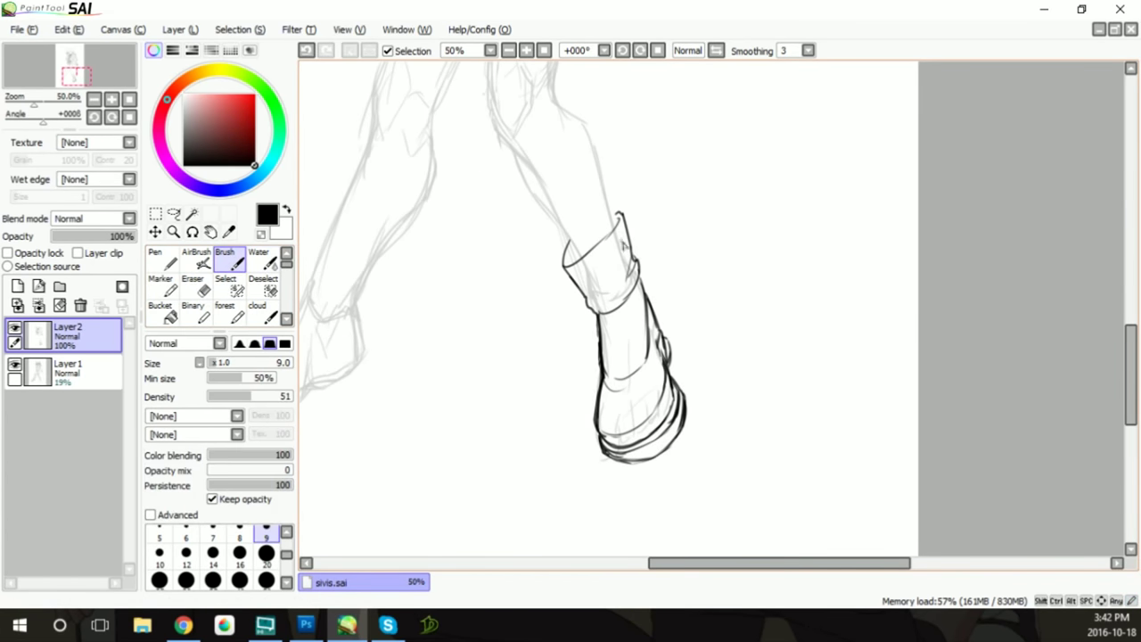
drag(626, 229, 672, 247)
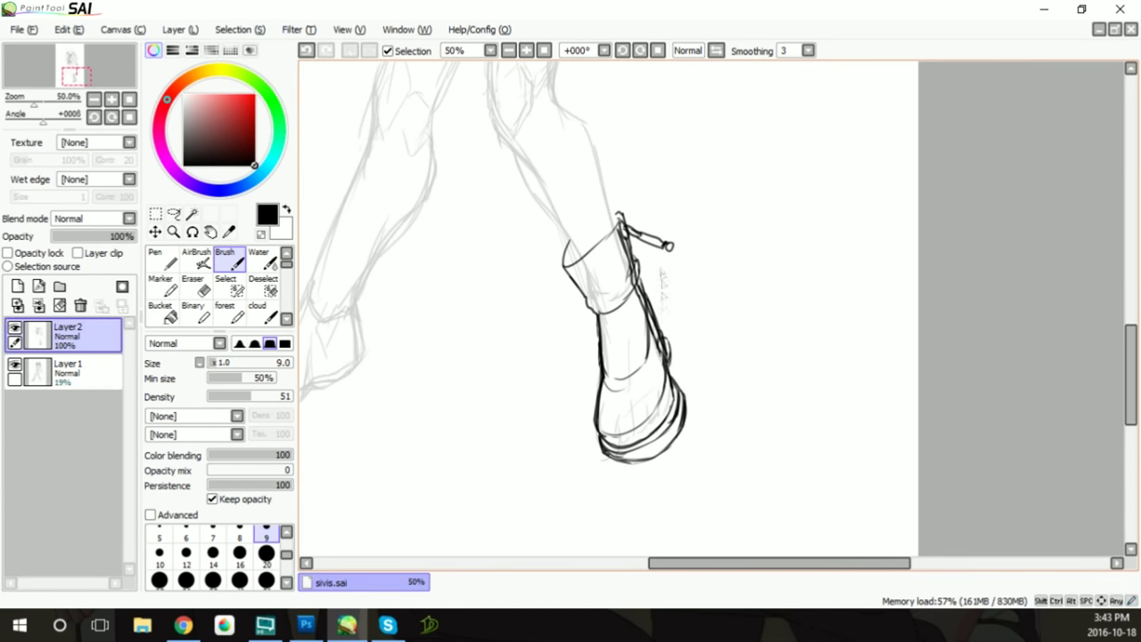
drag(643, 284, 683, 450)
Redraw the boot's right edge cleanly and add a strap with a buckle
key(e)
key(b)
mouse_move(678, 385)
mouse_down()
mouse_move(675, 455)
mouse_move(673, 442)
mouse_up()
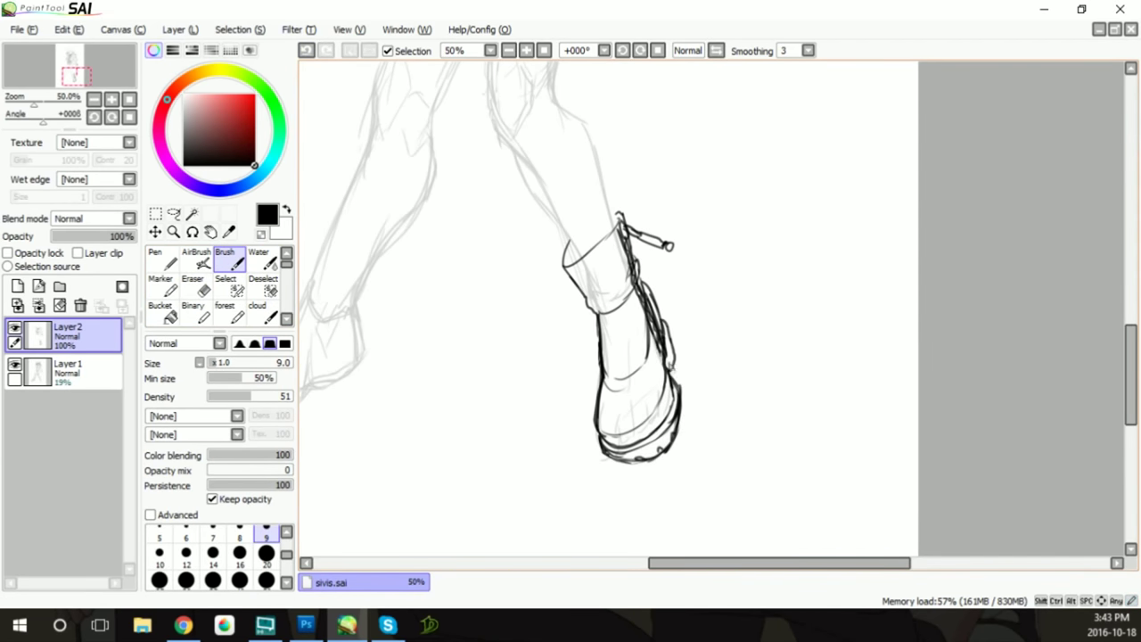
mouse_move(606, 379)
mouse_down()
mouse_move(640, 369)
mouse_move(616, 402)
mouse_move(648, 379)
mouse_up()
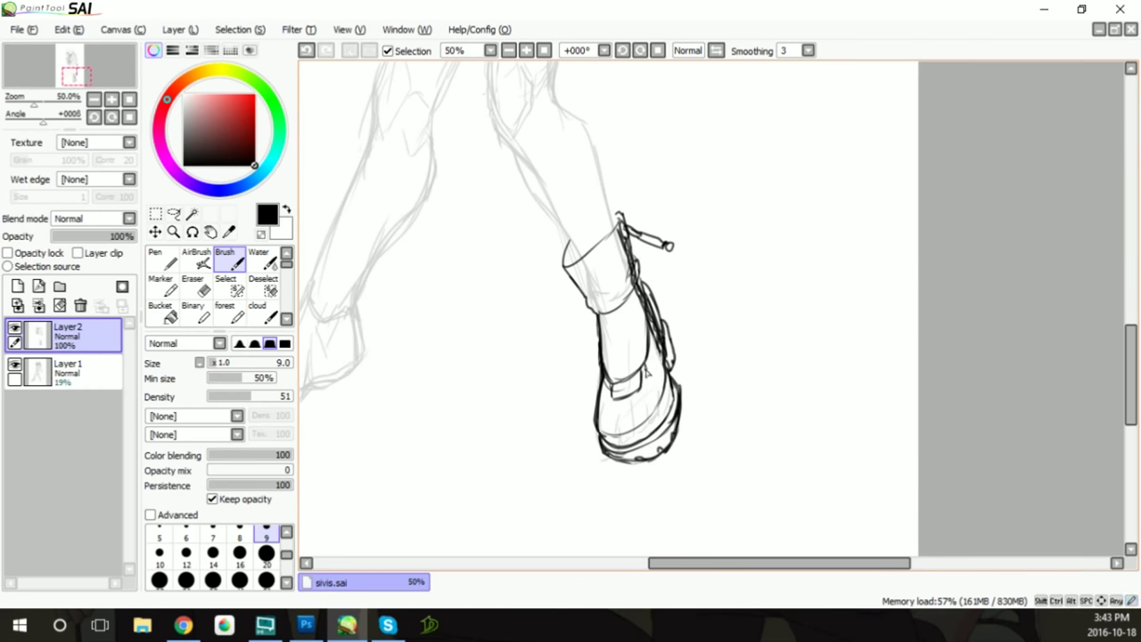
Ink the left boot's folded cuff outline, undoing a misplaced band line
drag(577, 263, 624, 248)
drag(797, 562, 752, 562)
mouse_move(477, 221)
mouse_down()
mouse_move(532, 259)
mouse_move(438, 303)
mouse_move(506, 308)
mouse_move(531, 253)
mouse_up()
drag(446, 251, 530, 261)
key(ctrl+z)
key(ctrl+z)
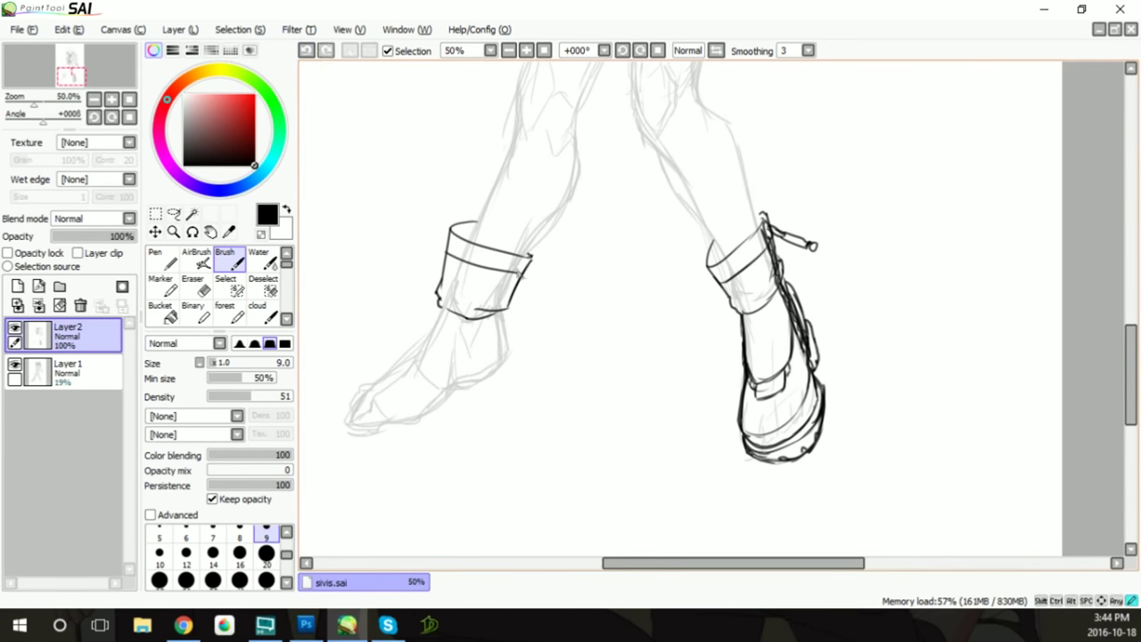
Ink the left boot's front, rounded toe tip, heel and back edge
mouse_move(439, 305)
mouse_down()
mouse_move(387, 364)
mouse_move(466, 323)
mouse_move(440, 337)
mouse_up()
mouse_move(389, 364)
mouse_down()
mouse_move(338, 413)
mouse_move(435, 382)
mouse_up()
drag(472, 316, 439, 391)
drag(339, 416, 468, 384)
mouse_move(501, 313)
mouse_down()
mouse_move(503, 374)
mouse_move(464, 384)
mouse_up()
drag(344, 390, 339, 417)
drag(344, 421, 408, 417)
drag(344, 394, 469, 325)
Add the thick double sole, erasing stray strokes and leftover sketch lines at the toe
key(e)
drag(451, 369, 476, 337)
key(b)
mouse_move(447, 382)
mouse_down()
mouse_move(508, 349)
mouse_move(482, 330)
mouse_move(506, 253)
mouse_move(473, 389)
mouse_up()
mouse_move(330, 415)
mouse_down()
mouse_move(419, 431)
mouse_move(478, 381)
mouse_move(508, 374)
mouse_move(412, 444)
mouse_move(488, 388)
mouse_move(498, 408)
mouse_move(508, 378)
mouse_move(469, 407)
mouse_move(481, 403)
mouse_up()
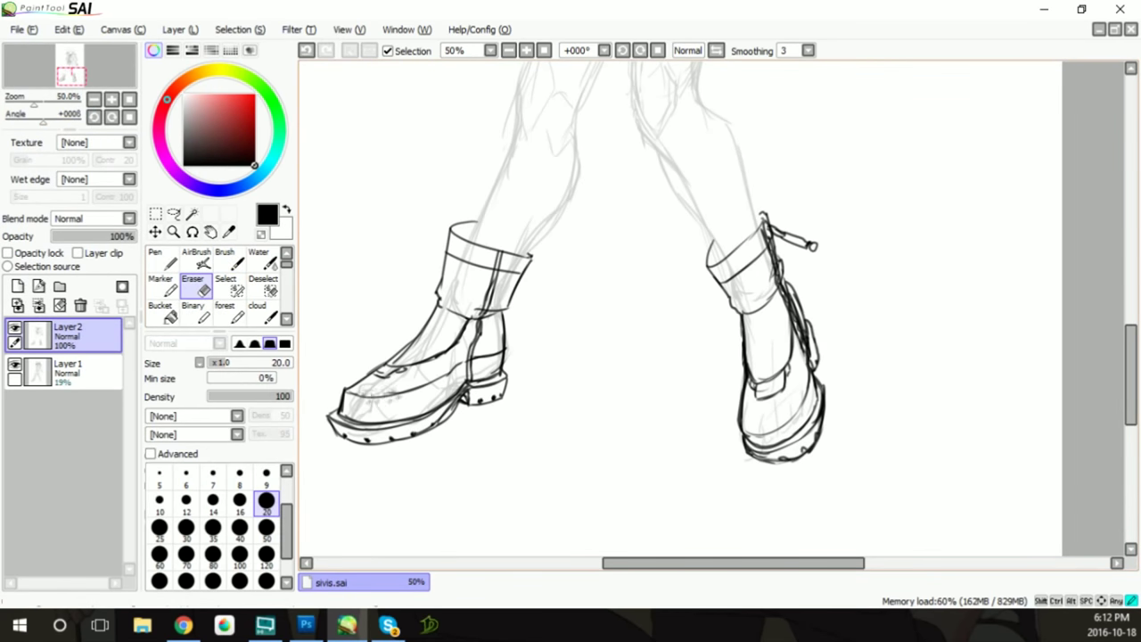
mouse_move(392, 394)
mouse_down()
mouse_move(403, 388)
mouse_move(356, 398)
mouse_up()
key(b)
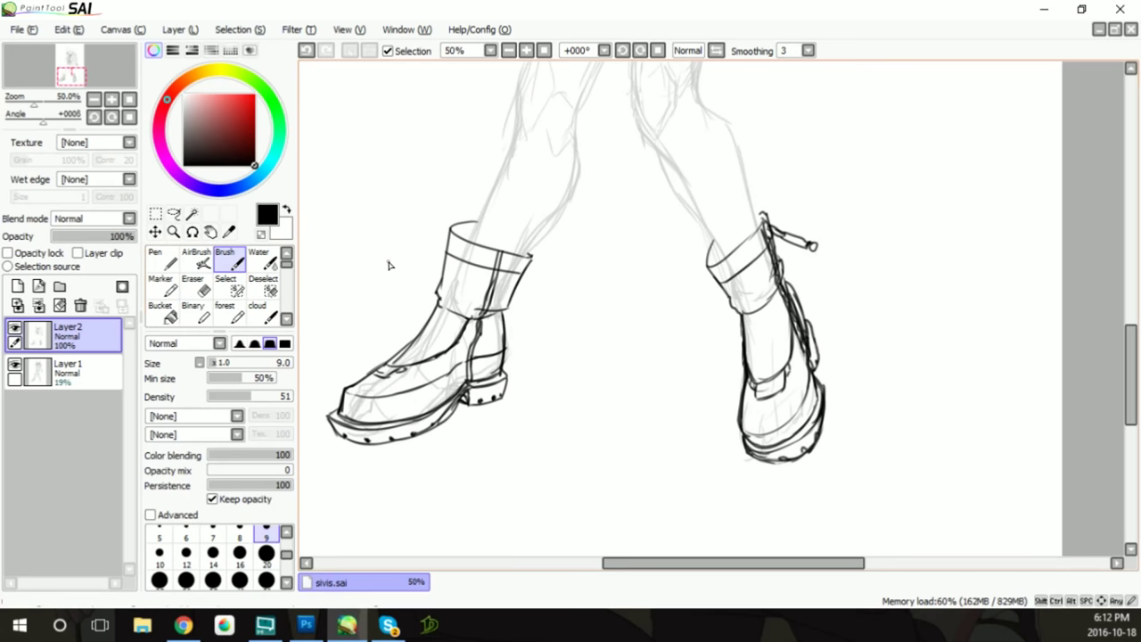
scroll(388, 265, up, 5)
Ink the coat's side line and bottom hem, closing the corner, plus a collar stroke
scroll(535, 357, up, 5)
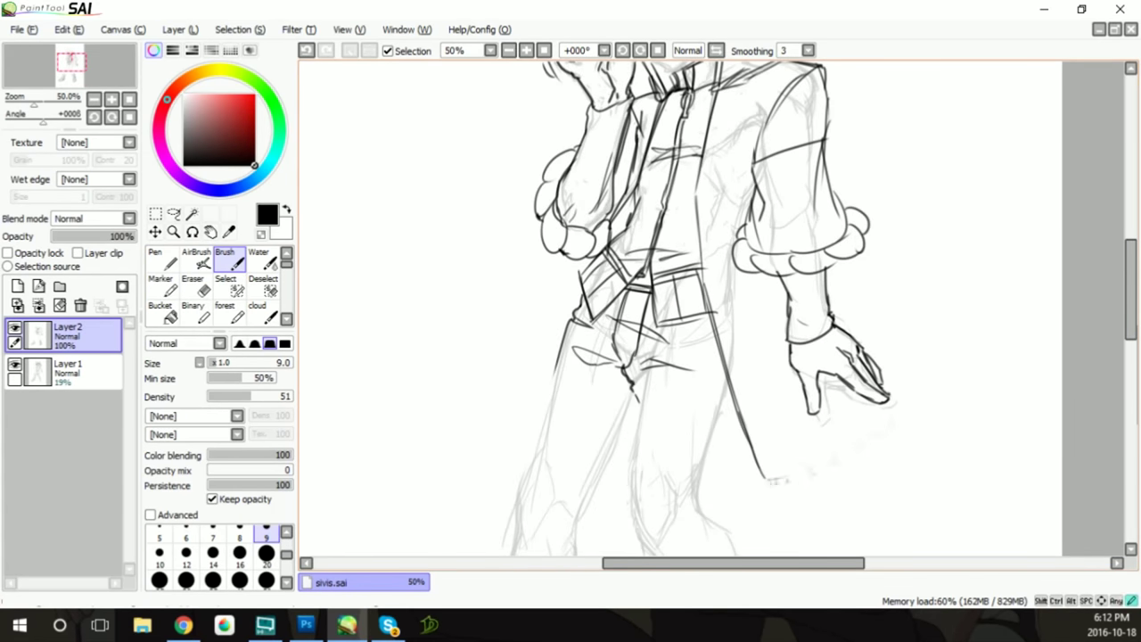
drag(865, 250, 943, 321)
key(ctrl+z)
drag(854, 256, 947, 365)
drag(765, 479, 932, 418)
drag(947, 365, 934, 415)
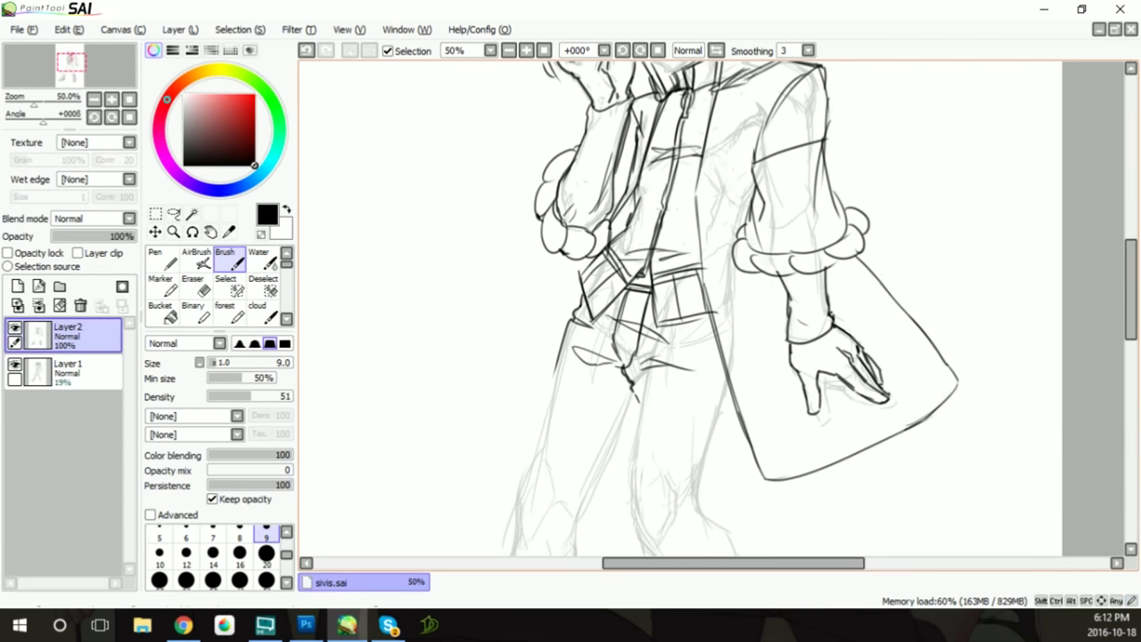
drag(719, 90, 713, 134)
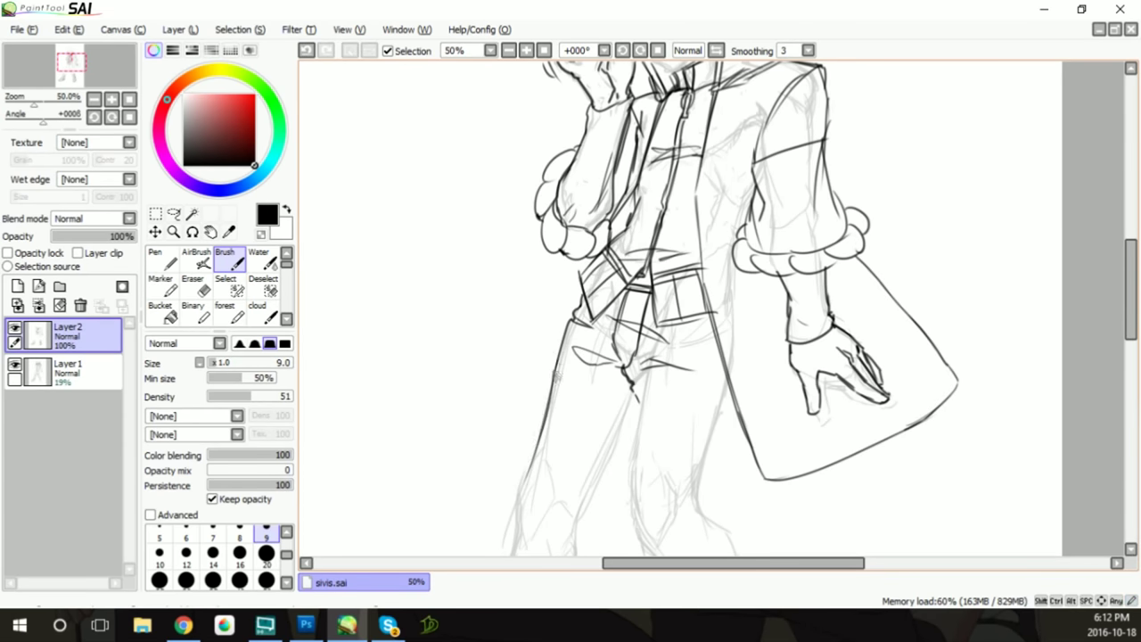
Ink both legs' contours, including the right thigh and knee lines
scroll(530, 499, down, 5)
scroll(642, 308, down, 3)
mouse_move(519, 221)
mouse_down()
mouse_move(514, 267)
mouse_move(476, 332)
mouse_move(589, 182)
mouse_up()
mouse_move(588, 258)
mouse_down()
mouse_move(593, 178)
mouse_move(635, 89)
mouse_move(624, 245)
mouse_move(724, 361)
mouse_up()
drag(727, 72, 695, 251)
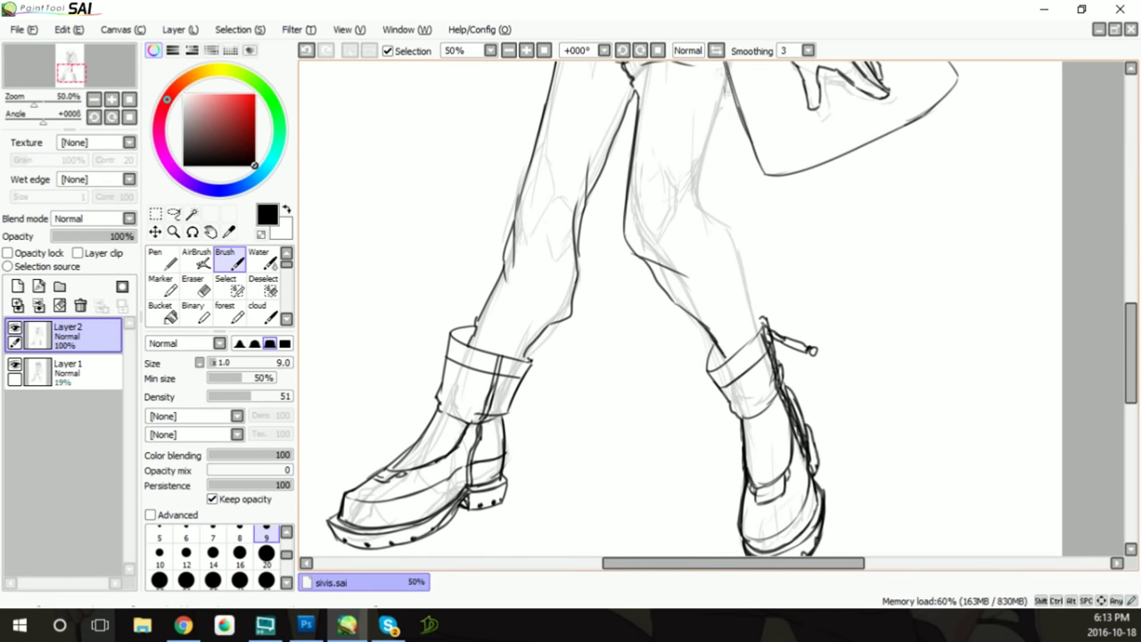
drag(696, 197, 758, 283)
Draw ribbed sock cuffs above both boots and trace over the leg contours
mouse_move(713, 331)
mouse_down()
mouse_move(757, 314)
mouse_move(723, 350)
mouse_move(734, 351)
mouse_up()
drag(742, 321, 745, 348)
drag(472, 333, 535, 341)
drag(478, 336, 492, 351)
mouse_move(506, 337)
mouse_down()
mouse_move(510, 353)
mouse_move(624, 73)
mouse_up()
mouse_move(724, 68)
mouse_down()
mouse_move(757, 310)
mouse_move(753, 390)
mouse_up()
Ink the bag's lower corner, long bottom edge and right edge
scroll(767, 196, up, 3)
drag(753, 391, 922, 303)
key(ctrl+z)
drag(789, 367, 947, 304)
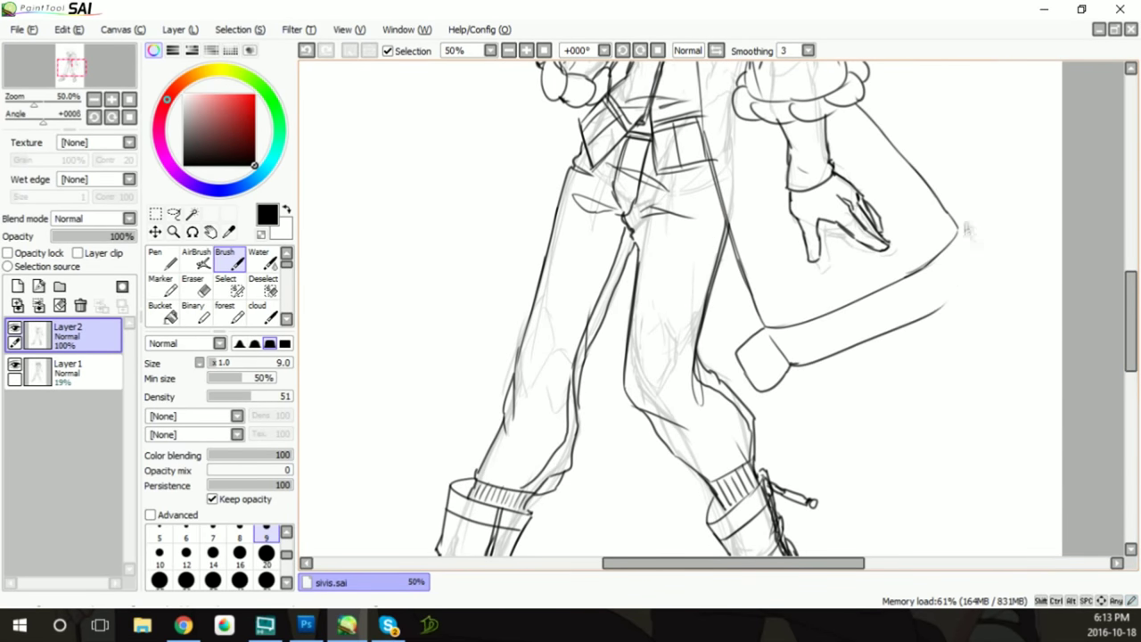
drag(970, 257, 945, 305)
Ink the pointed coat tail beside the leg and a thin line down the leg
scroll(945, 305, up, 2)
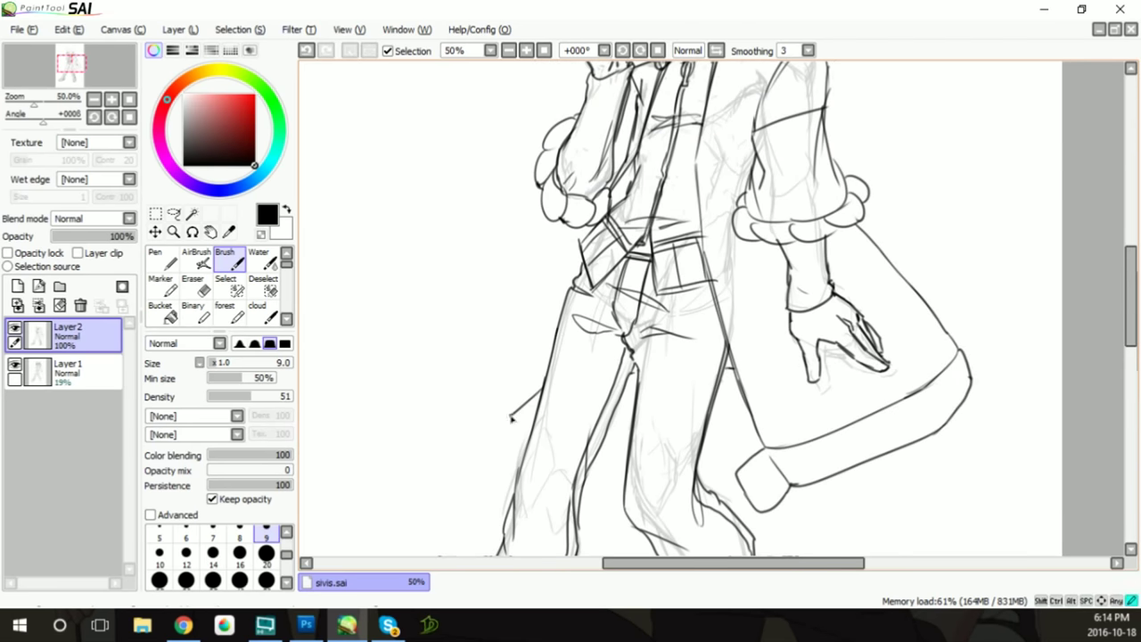
drag(582, 266, 491, 474)
mouse_move(510, 415)
mouse_down()
mouse_move(488, 481)
mouse_move(581, 260)
mouse_move(494, 474)
mouse_up()
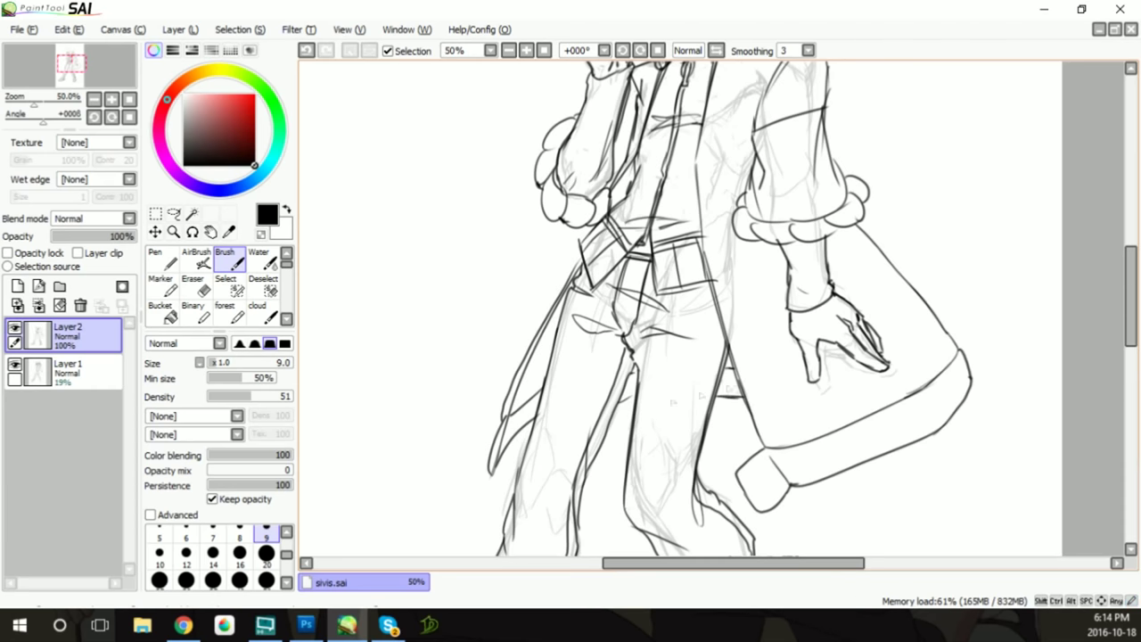
drag(692, 289, 668, 415)
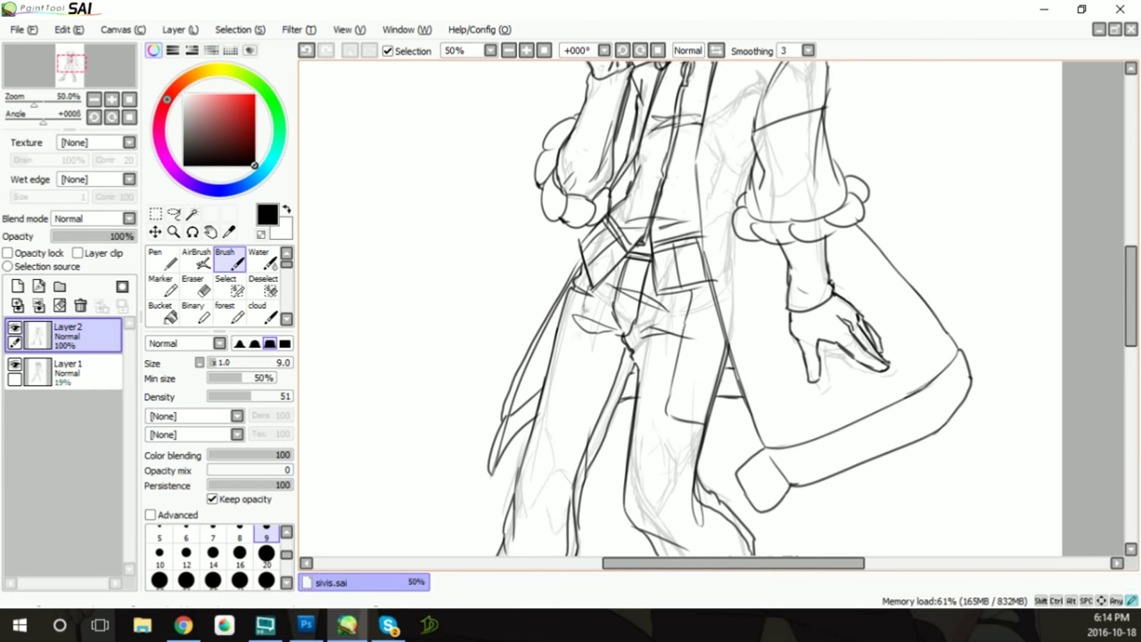
drag(731, 563, 779, 562)
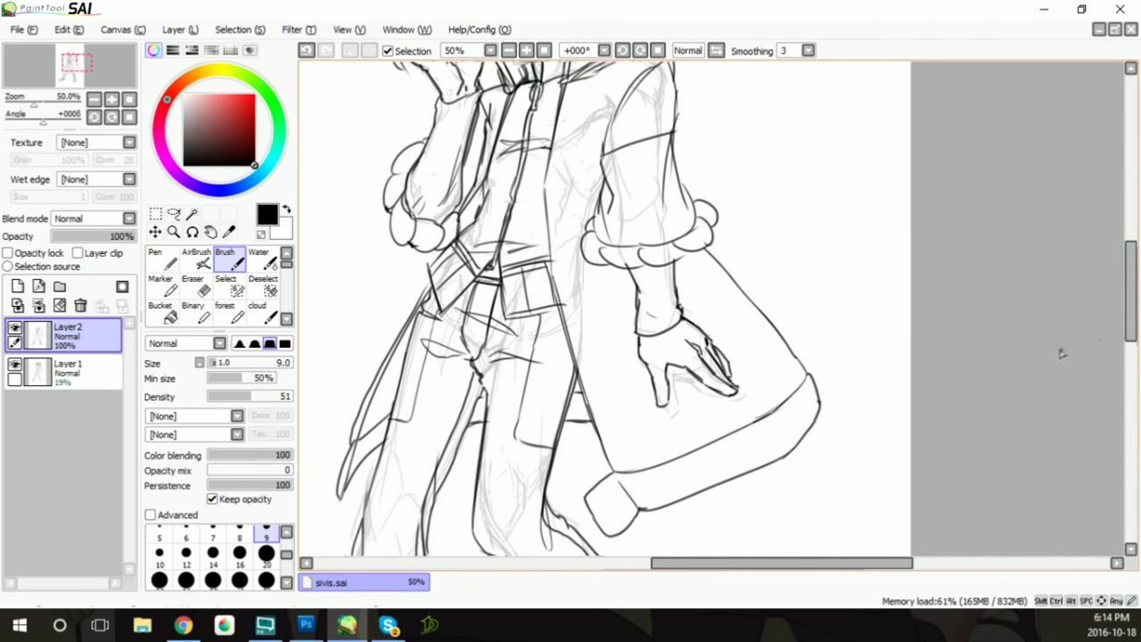
key(ctrl+minus)
mouse_move(1130, 282)
mouse_down()
mouse_move(1127, 377)
mouse_move(1130, 282)
mouse_up()
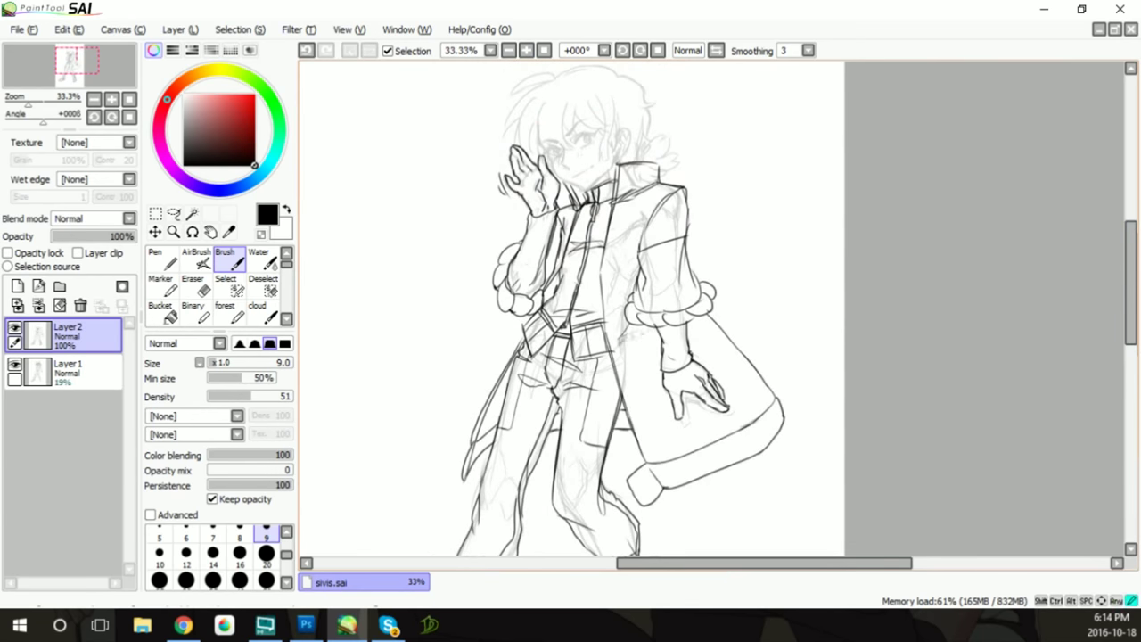
Ink the jacket's collar, chest lines and long front edge, undoing the last small stroke
drag(626, 234, 638, 260)
drag(638, 169, 628, 223)
drag(613, 274, 668, 458)
drag(669, 378, 676, 406)
drag(616, 258, 651, 251)
key(e)
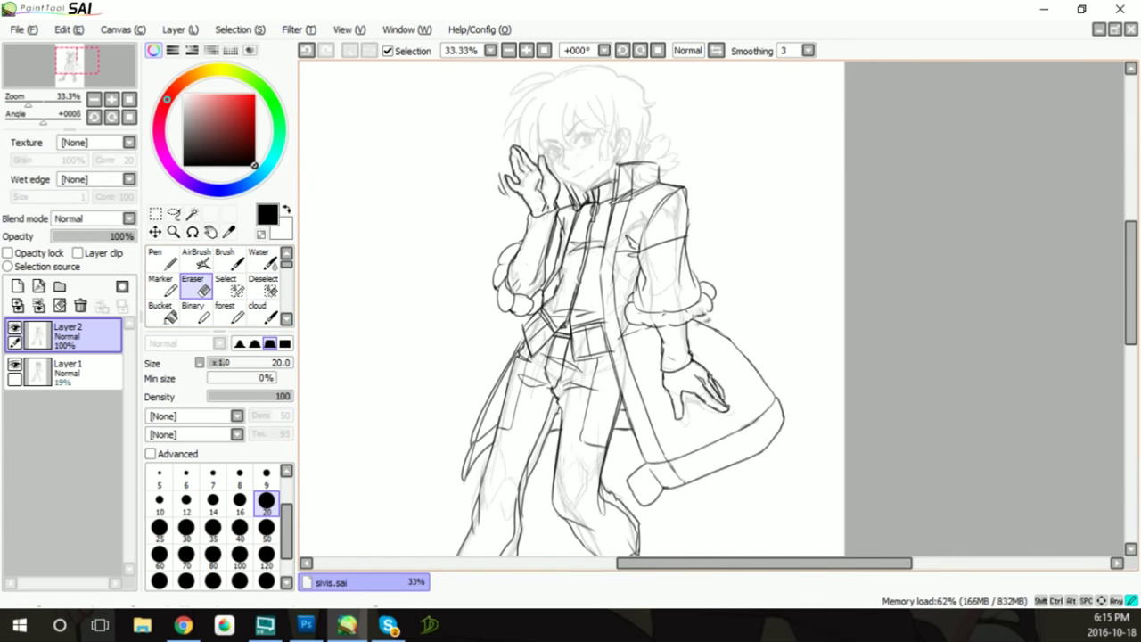
key(b)
key(e)
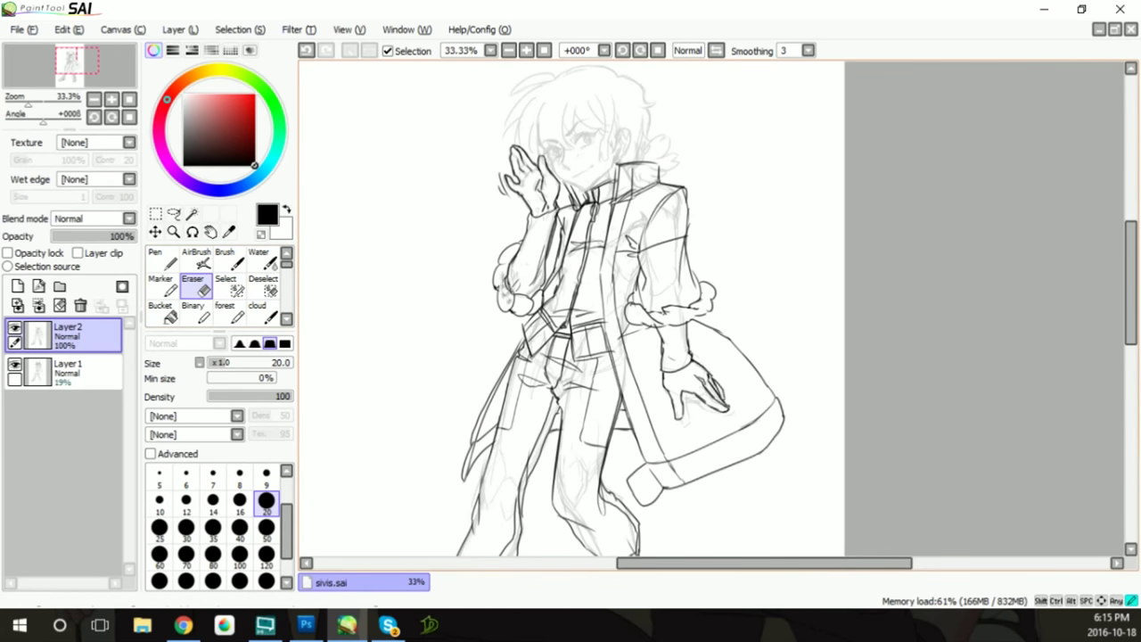
key(b)
key(ctrl+z)
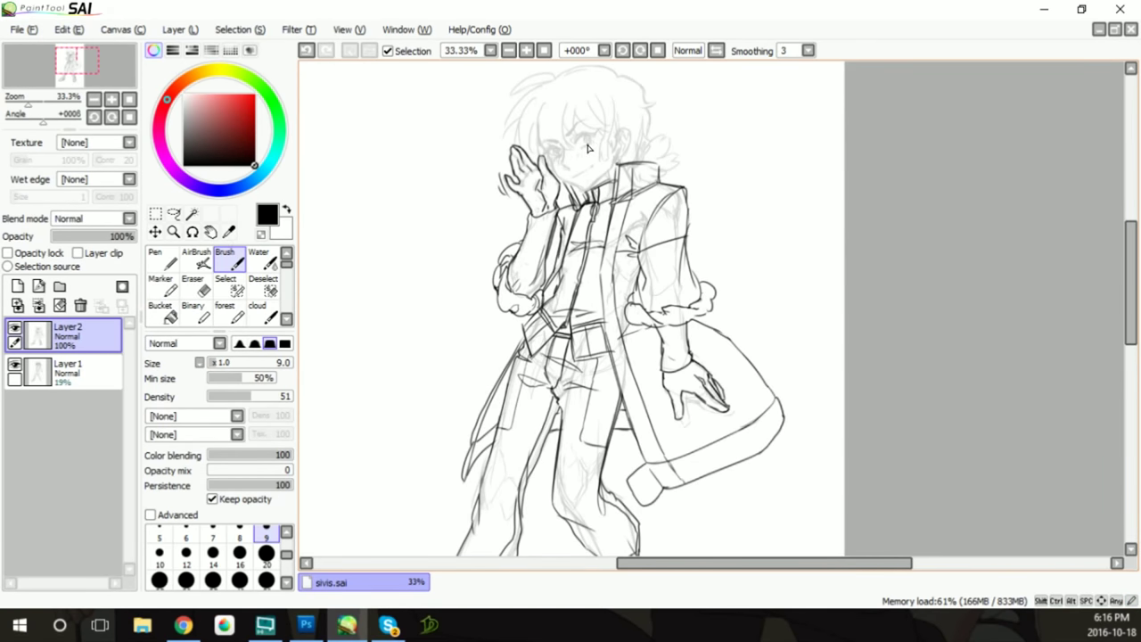
key(l)
key(b)
Ink the bag's top edge, redrawing it after erasing, and the coat's left edge
scroll(574, 156, down, 2)
scroll(1108, 293, down, 3)
mouse_move(728, 268)
mouse_down()
mouse_move(756, 233)
mouse_move(749, 210)
mouse_move(781, 268)
mouse_up()
mouse_move(704, 187)
mouse_down()
mouse_move(747, 223)
mouse_move(772, 271)
mouse_up()
key(e)
key(b)
drag(697, 226, 747, 299)
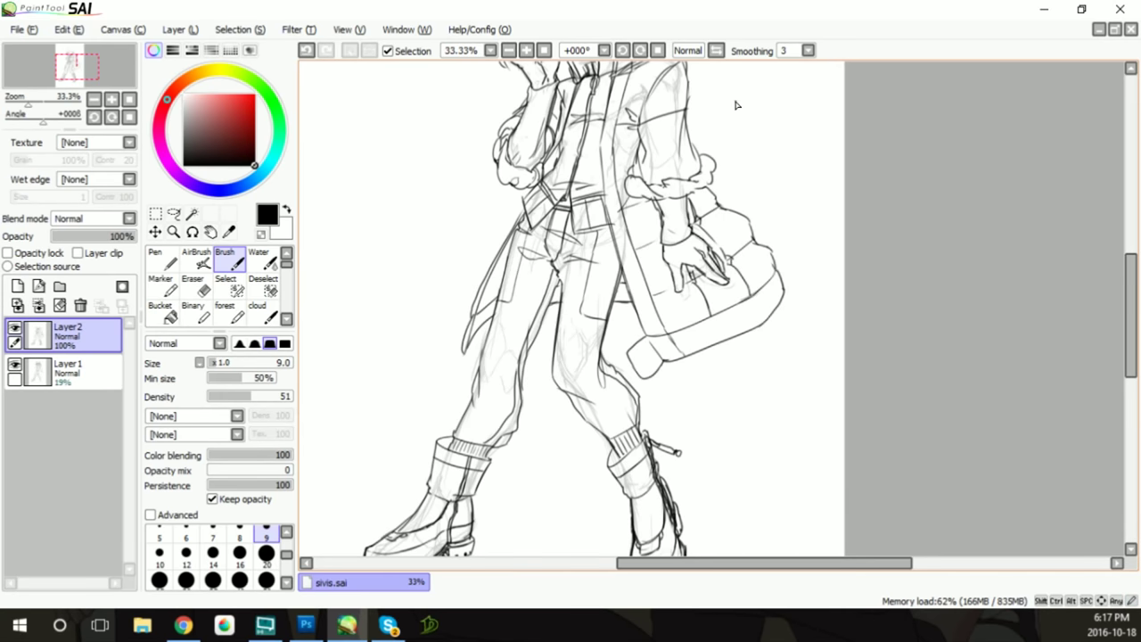
drag(482, 280, 496, 245)
scroll(1028, 336, down, 1)
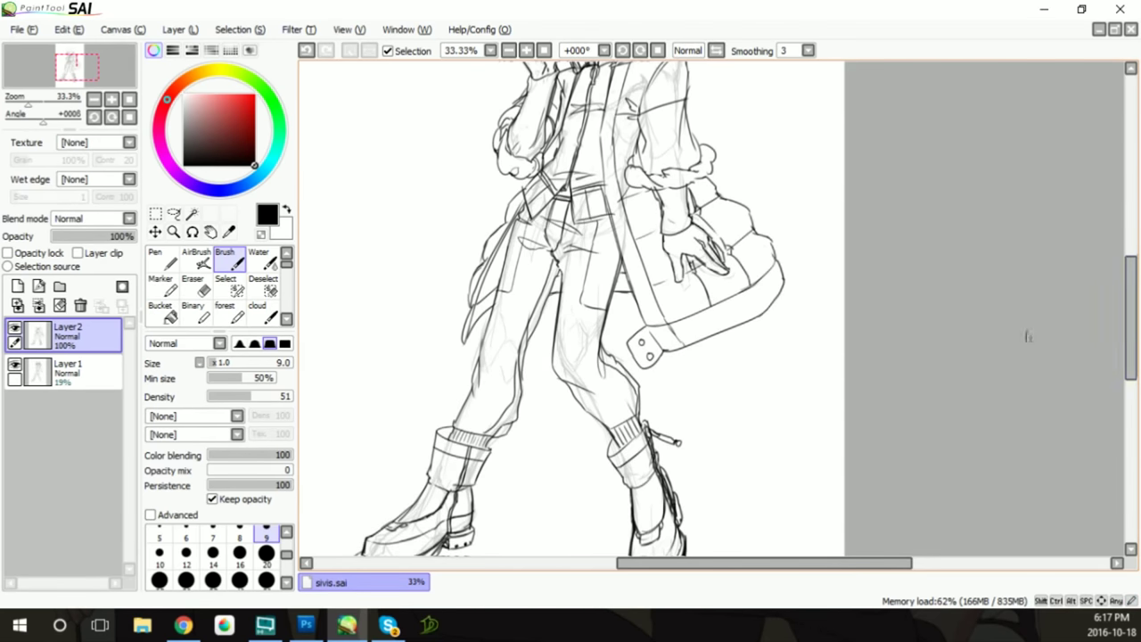
drag(1129, 366, 1129, 326)
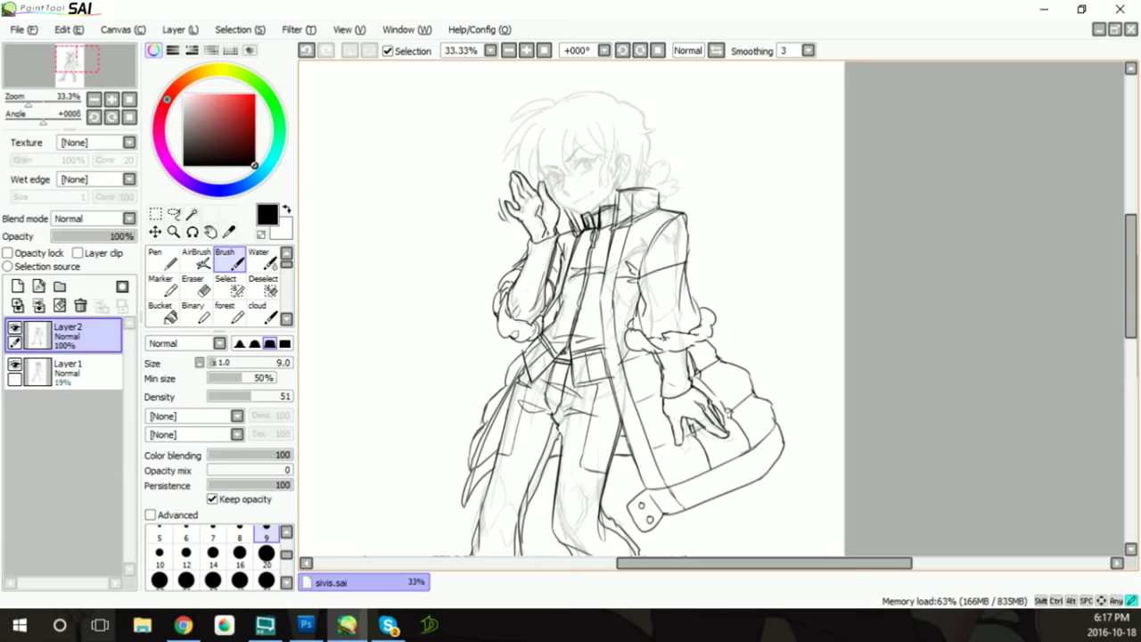
scroll(614, 210, up, 1)
Refine the collar lines with a size-9 eraser and ink the ear outline beside the face
scroll(614, 211, up, 1)
key(e)
key(bracketleft)
key(bracketleft)
key(bracketleft)
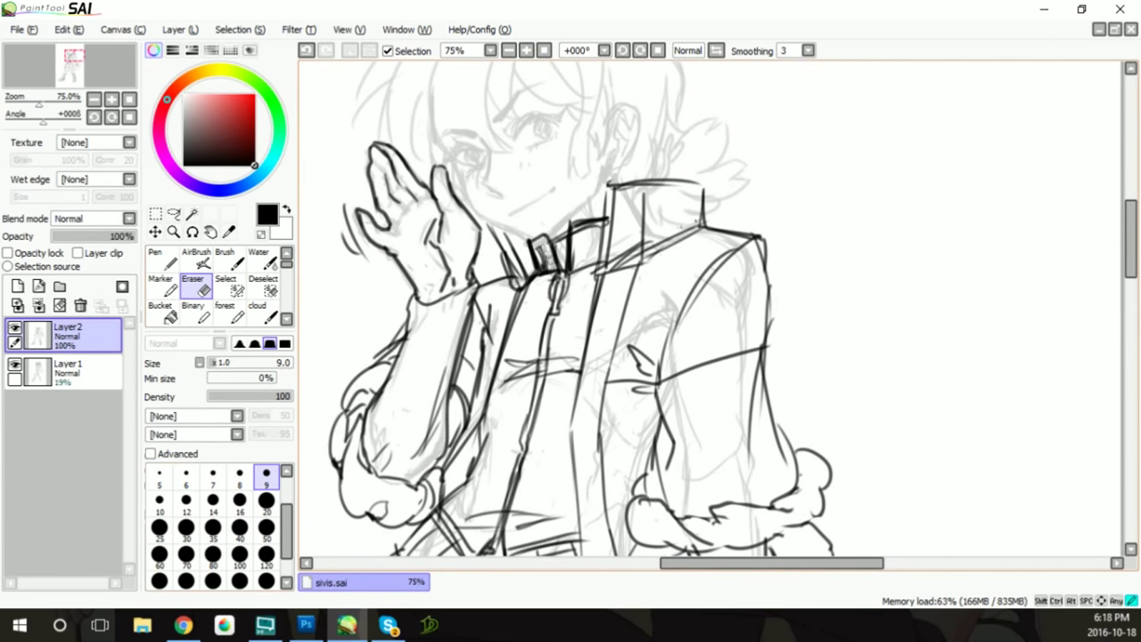
key(b)
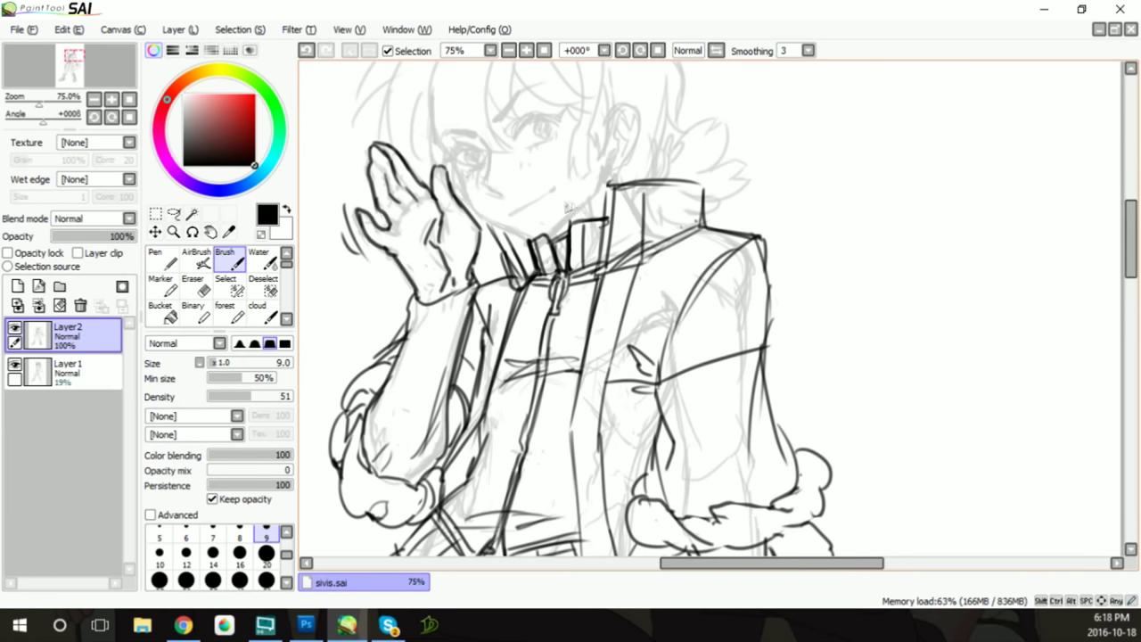
mouse_move(455, 170)
mouse_down()
mouse_move(521, 239)
mouse_move(552, 252)
mouse_up()
key(e)
drag(542, 196, 542, 250)
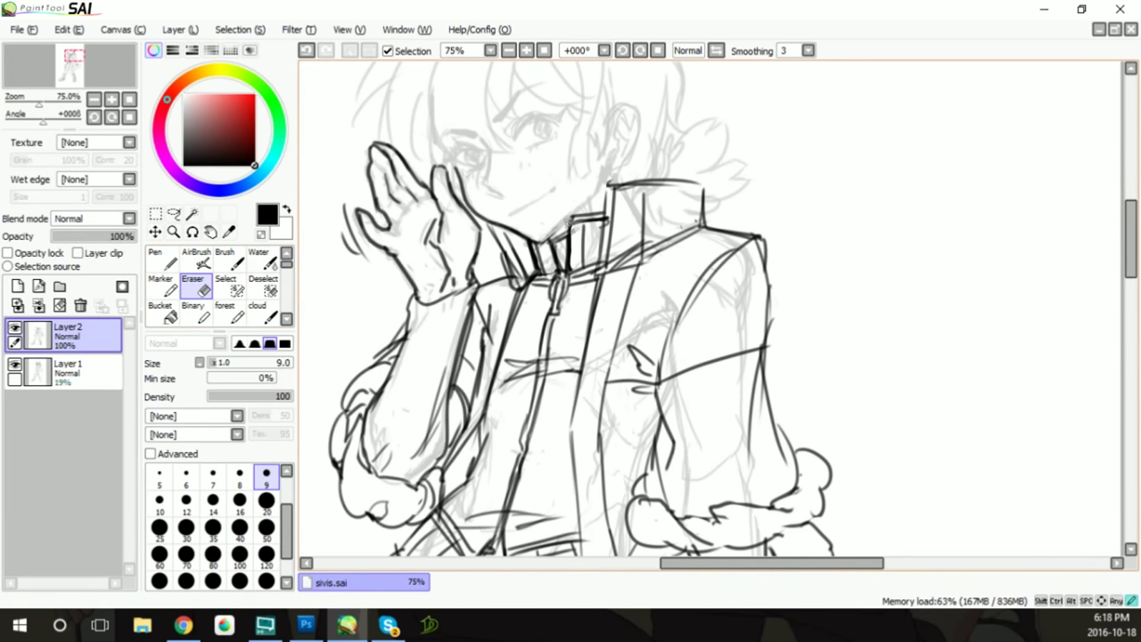
key(b)
drag(615, 133, 606, 182)
mouse_move(612, 134)
mouse_down()
mouse_move(640, 125)
mouse_move(629, 160)
mouse_move(625, 114)
mouse_up()
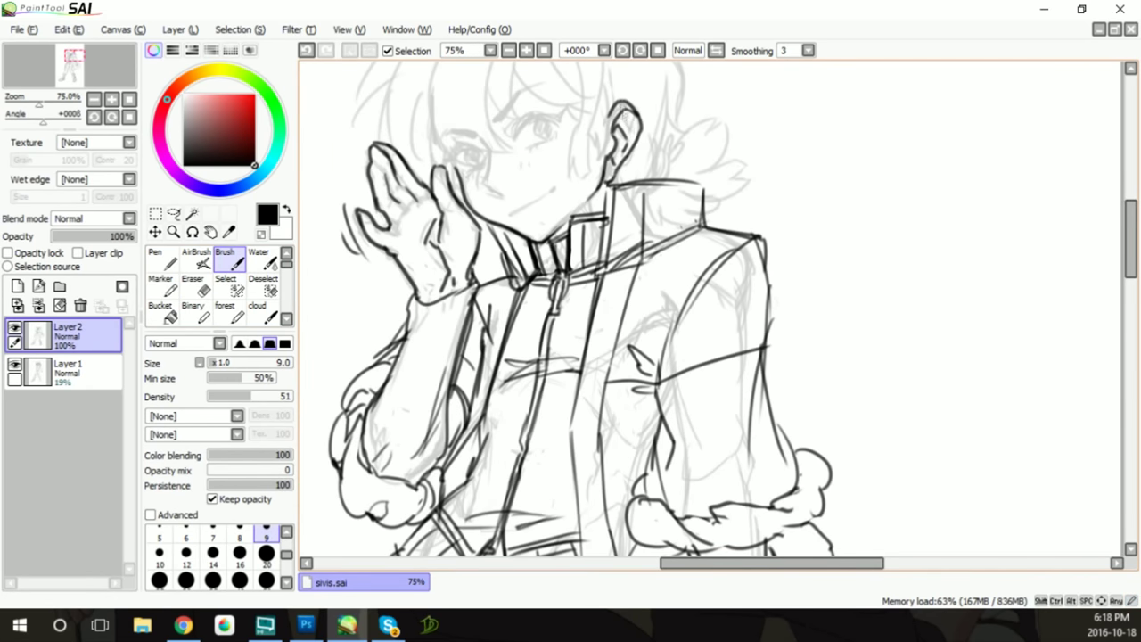
Ink the curved hair strand and fringe left of the face, plus lashes over both eyes
scroll(635, 205, up, 2)
mouse_move(447, 118)
mouse_down()
mouse_move(464, 221)
mouse_move(501, 228)
mouse_up()
mouse_move(496, 122)
mouse_down()
mouse_move(522, 223)
mouse_move(504, 272)
mouse_up()
mouse_move(486, 230)
mouse_down()
mouse_move(482, 272)
mouse_move(507, 272)
mouse_up()
key(ctrl+z)
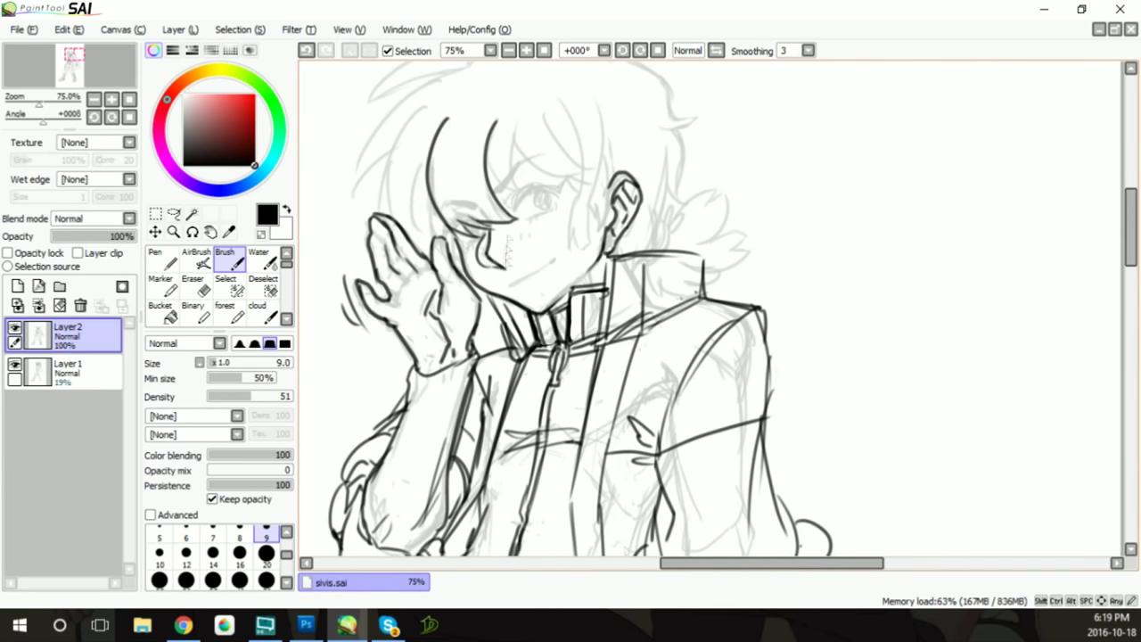
drag(461, 239, 487, 233)
mouse_move(514, 197)
mouse_down()
mouse_move(565, 187)
mouse_move(556, 192)
mouse_up()
Redraw the right eye's lash stroke and ink a darker, thicker right eyebrow
key(e)
key(b)
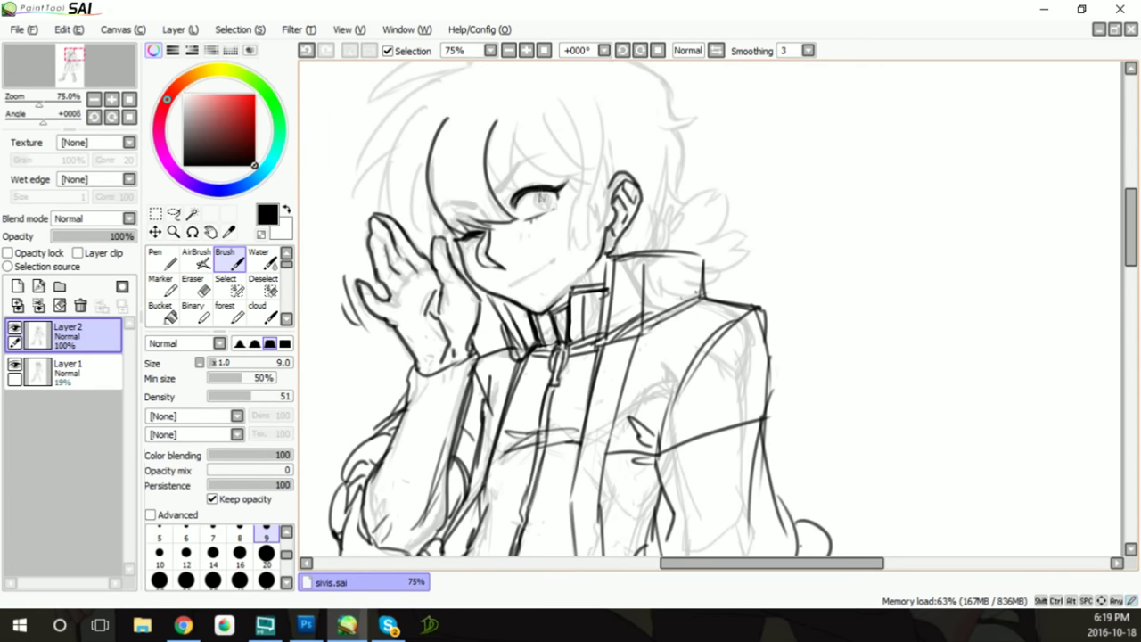
key(ctrl+z)
drag(539, 196, 552, 203)
drag(499, 191, 555, 161)
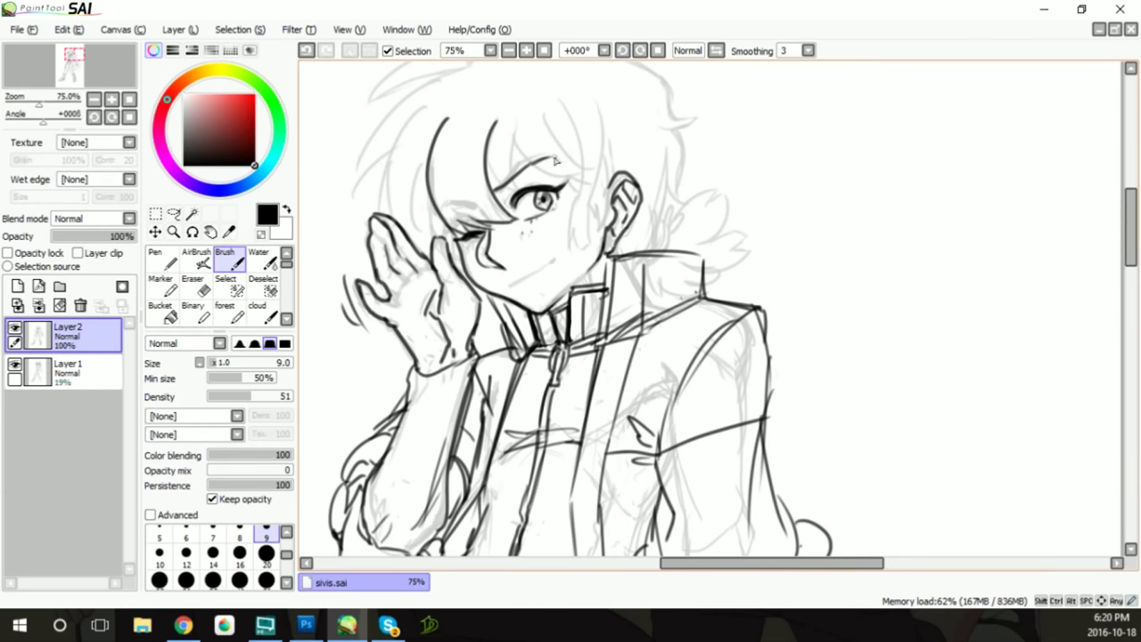
mouse_move(499, 198)
mouse_down()
mouse_move(552, 164)
mouse_move(517, 191)
mouse_move(530, 187)
mouse_up()
key(ctrl+z)
drag(538, 195, 547, 187)
Ink hair strands over the forehead, down the right side of the face and around the ear
mouse_move(521, 130)
mouse_down()
mouse_move(492, 184)
mouse_move(533, 171)
mouse_up()
mouse_move(517, 174)
mouse_down()
mouse_move(572, 158)
mouse_move(565, 237)
mouse_move(581, 262)
mouse_up()
drag(604, 166, 585, 237)
drag(607, 123, 597, 182)
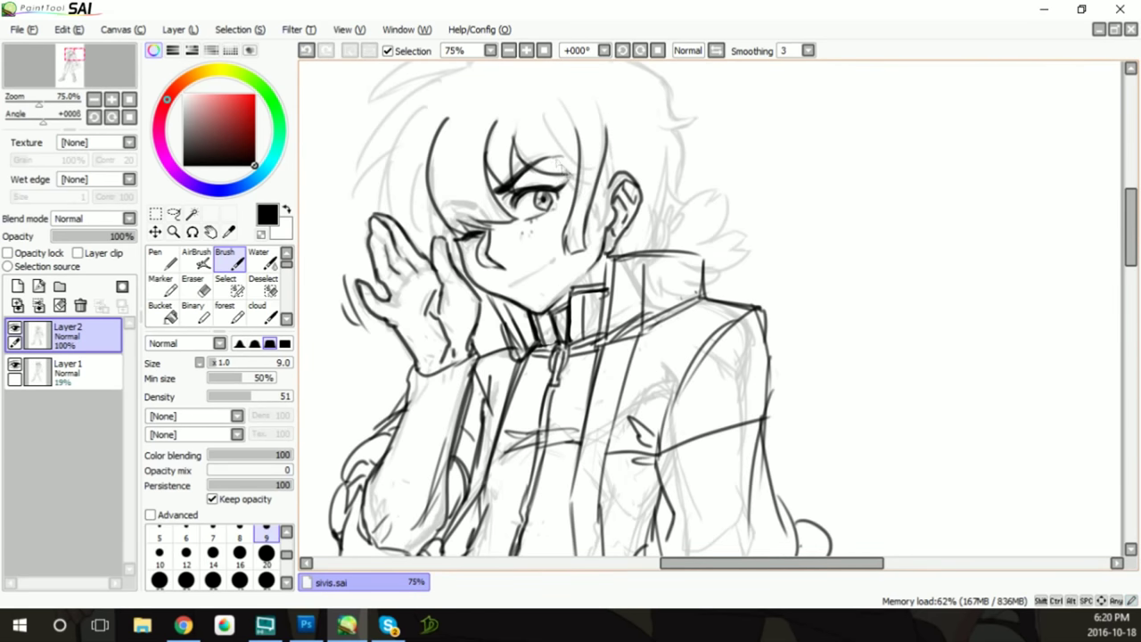
drag(606, 165, 595, 235)
drag(624, 139, 620, 169)
Ink hair curving down the left of the head and draw the smirking mouth with blush marks
drag(434, 183, 439, 237)
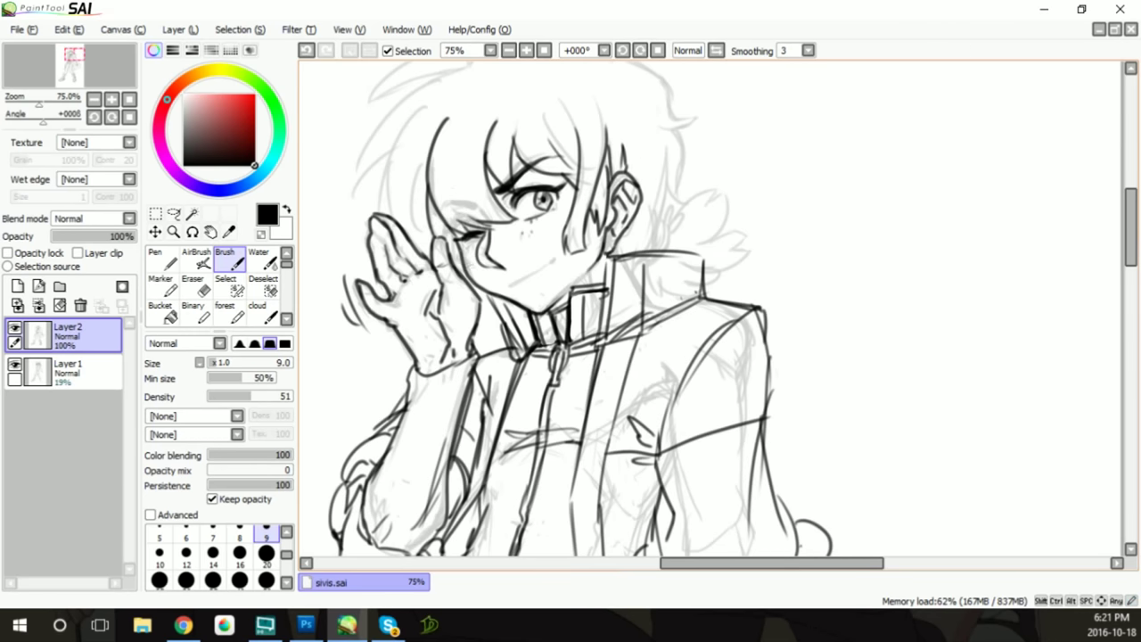
drag(431, 125, 412, 239)
drag(426, 105, 379, 217)
mouse_move(514, 282)
mouse_down()
mouse_move(535, 287)
mouse_move(567, 269)
mouse_up()
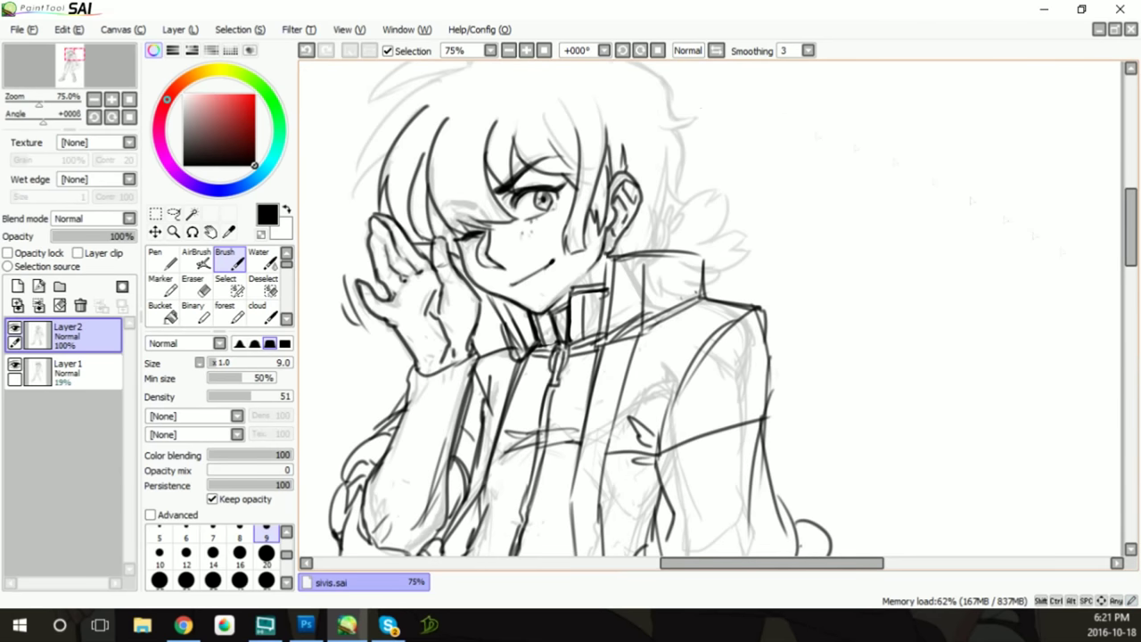
Add hair strokes and a hooked tip, detail the fur collar edge, and hatch the neck
scroll(709, 308, up, 3)
drag(383, 268, 344, 316)
drag(462, 190, 368, 218)
key(ctrl+z)
mouse_move(478, 170)
mouse_down()
mouse_move(371, 225)
mouse_move(478, 179)
mouse_move(617, 171)
mouse_move(702, 254)
mouse_up()
mouse_move(681, 250)
mouse_down()
mouse_move(676, 312)
mouse_move(638, 369)
mouse_move(656, 374)
mouse_up()
mouse_move(681, 322)
mouse_down()
mouse_move(665, 353)
mouse_move(713, 308)
mouse_move(754, 358)
mouse_move(737, 387)
mouse_move(706, 398)
mouse_up()
drag(718, 391, 706, 412)
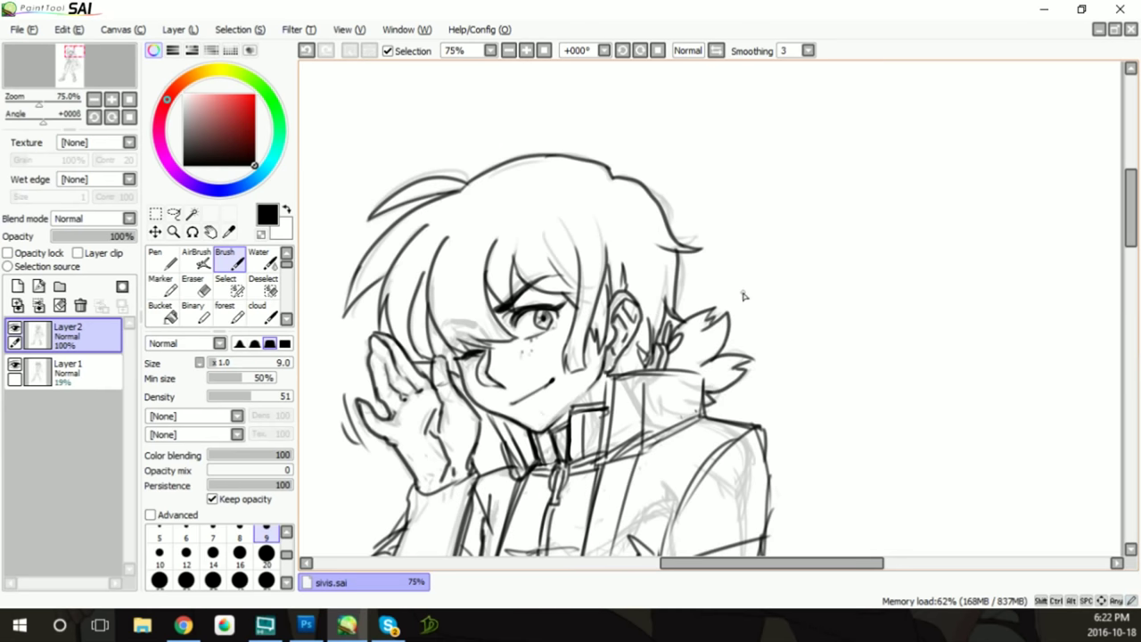
drag(589, 379, 590, 407)
drag(603, 375, 606, 407)
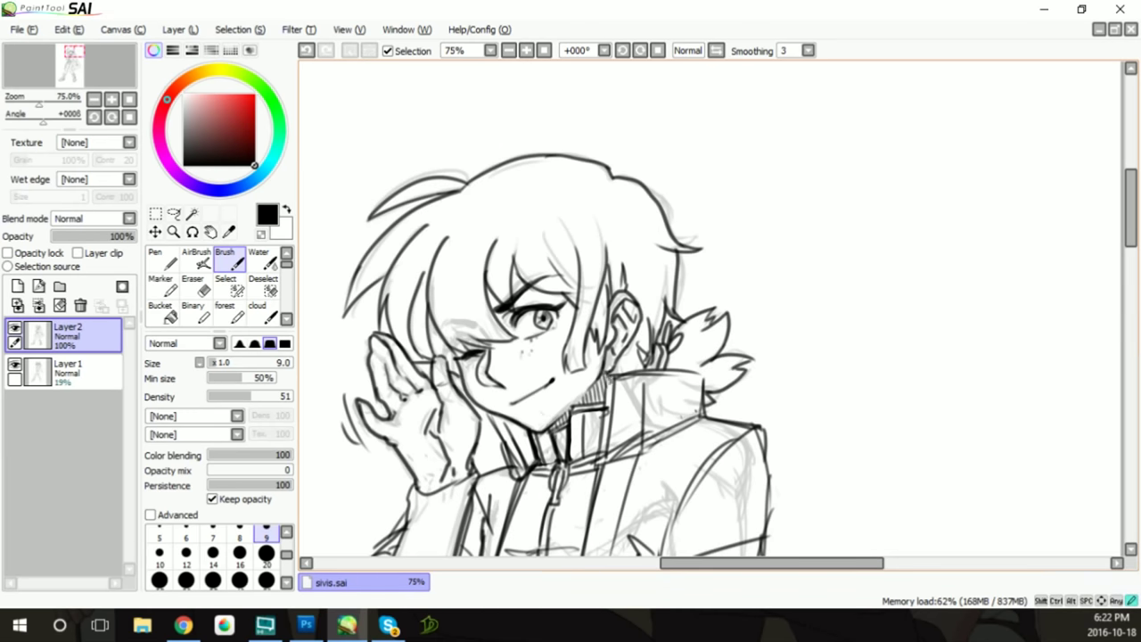
Touch up the line near the raised hand, hide the sketch layer, and zoom out to the whole figure
scroll(709, 307, down, 3)
key(e)
drag(357, 272, 361, 334)
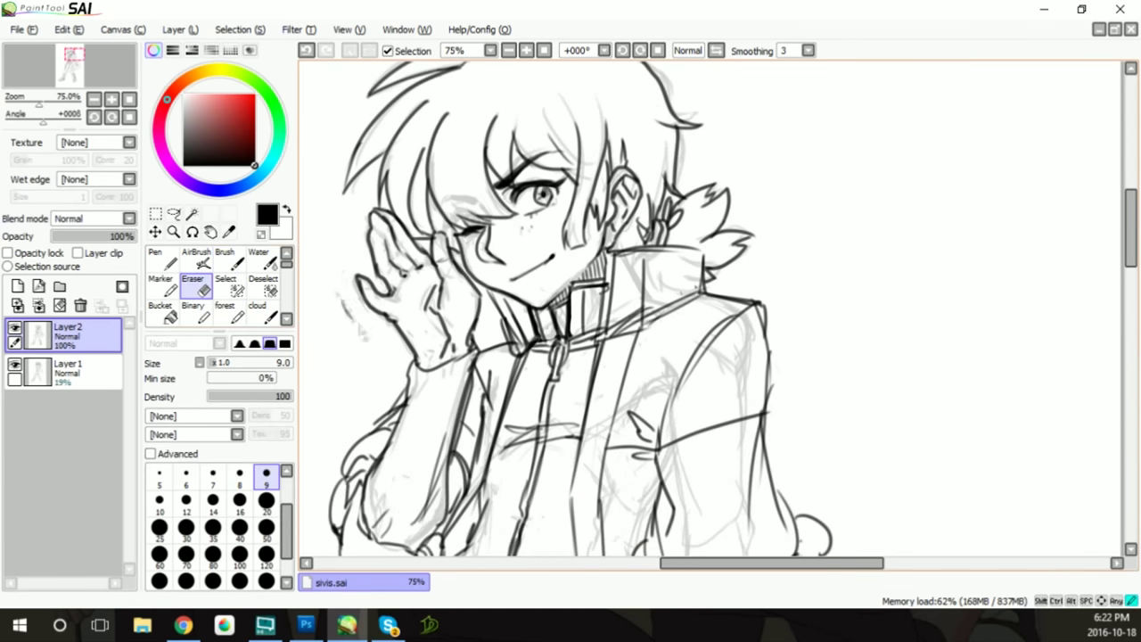
key(b)
drag(353, 259, 343, 330)
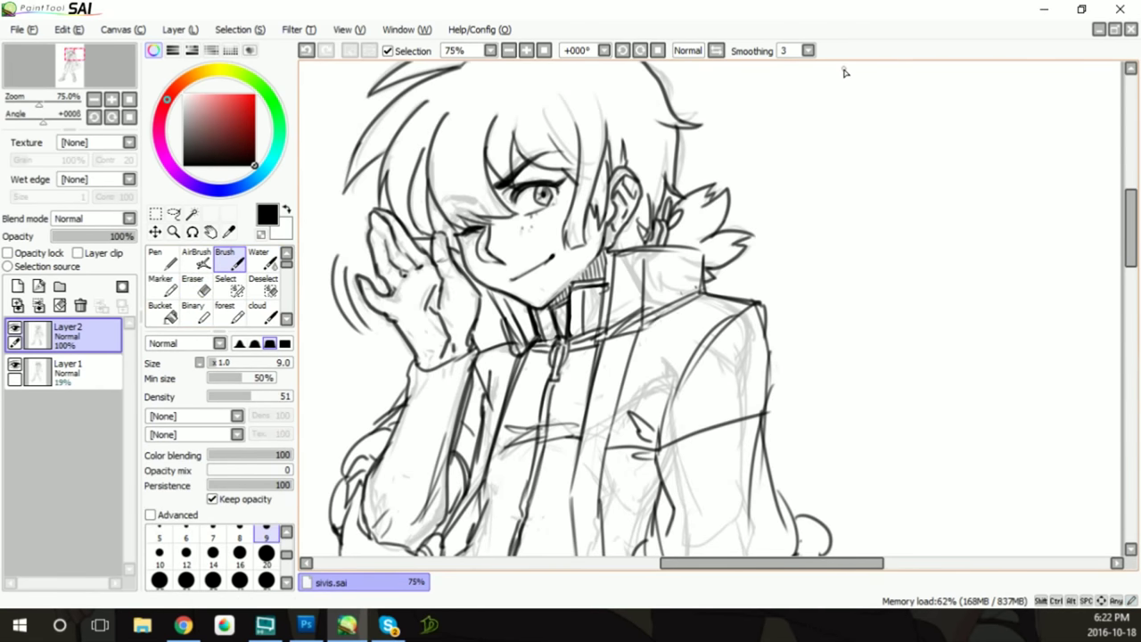
click(15, 364)
key(minus)
key(minus)
key(minus)
Add Layer3 and set up a pink brush at size 20
scroll(1073, 326, up, 1)
scroll(1073, 326, up, 3)
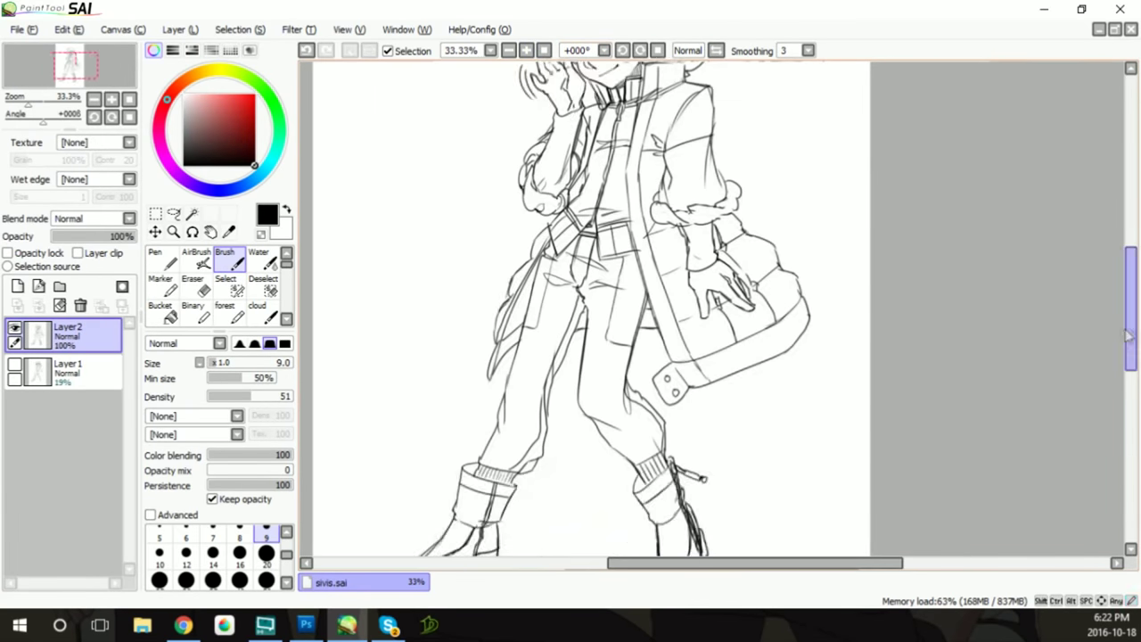
scroll(1091, 325, up, 1)
click(16, 286)
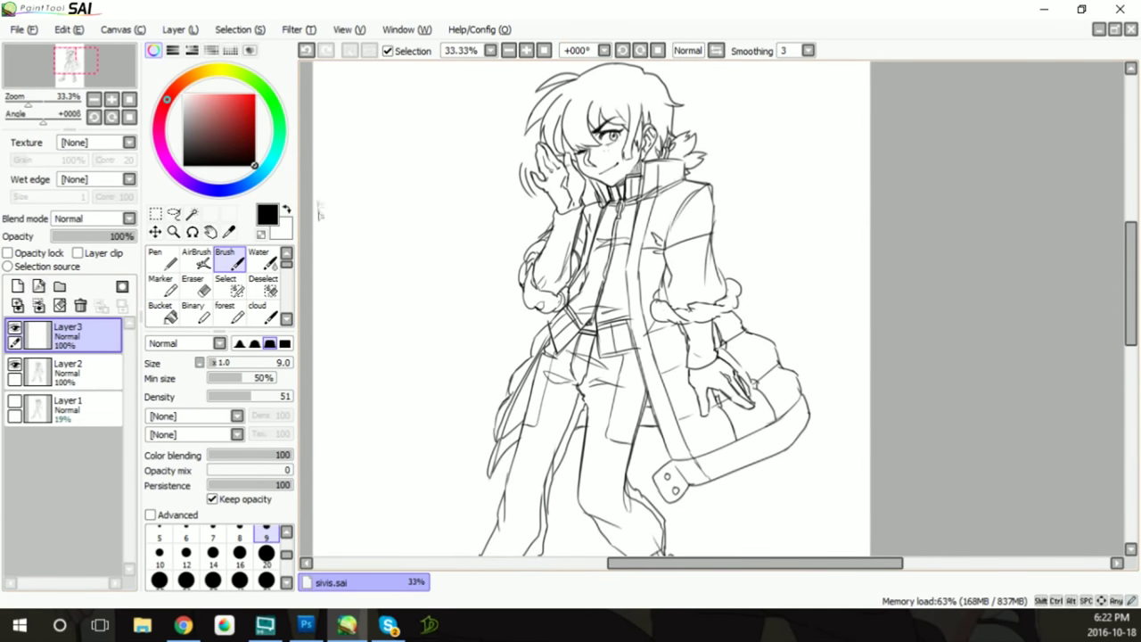
click(216, 95)
click(267, 552)
Draw a pink starburst over the chest with zigzags and crescent arcs
mouse_move(497, 296)
mouse_down()
mouse_move(523, 268)
mouse_move(656, 283)
mouse_move(562, 325)
mouse_up()
mouse_move(535, 223)
mouse_down()
mouse_move(499, 308)
mouse_move(553, 410)
mouse_up()
drag(665, 236, 691, 312)
mouse_move(615, 366)
mouse_down()
mouse_move(402, 393)
mouse_move(660, 312)
mouse_up()
drag(535, 283, 583, 272)
key(ctrl+z)
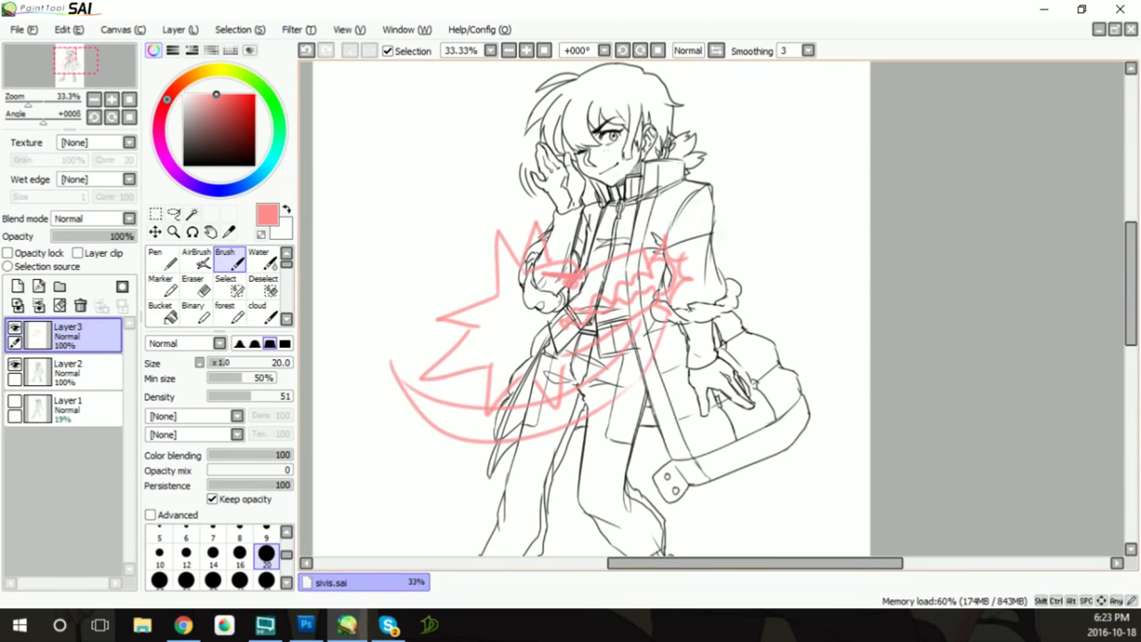
Letter pink text beside the starburst with a heart, and 'WIP!' below it over the bag
drag(665, 332, 699, 369)
drag(704, 326, 729, 355)
drag(731, 308, 753, 335)
drag(658, 374, 701, 407)
mouse_move(702, 366)
mouse_down()
mouse_move(725, 401)
mouse_move(747, 376)
mouse_up()
drag(754, 347, 758, 365)
mouse_move(680, 424)
mouse_down()
mouse_move(700, 455)
mouse_move(749, 437)
mouse_up()
drag(745, 382, 774, 424)
drag(782, 372, 785, 401)
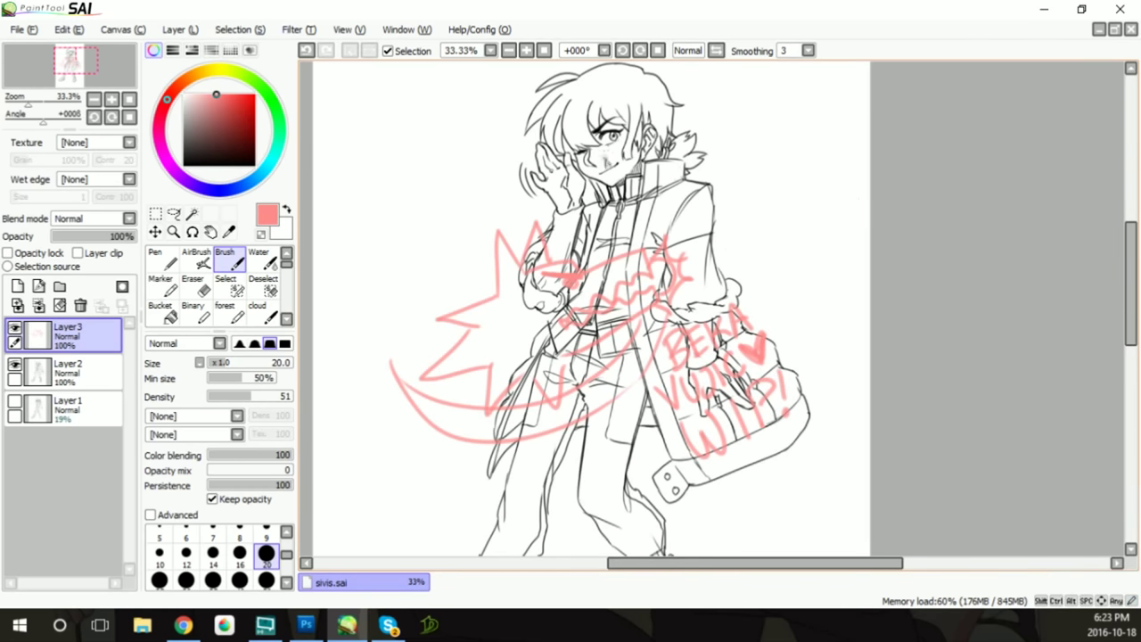
Draw two pink hearts with accent marks beside the raised hand
drag(522, 159, 508, 140)
drag(523, 142, 515, 178)
drag(515, 118, 516, 125)
mouse_move(540, 148)
mouse_down()
mouse_move(538, 132)
mouse_move(548, 133)
mouse_up()
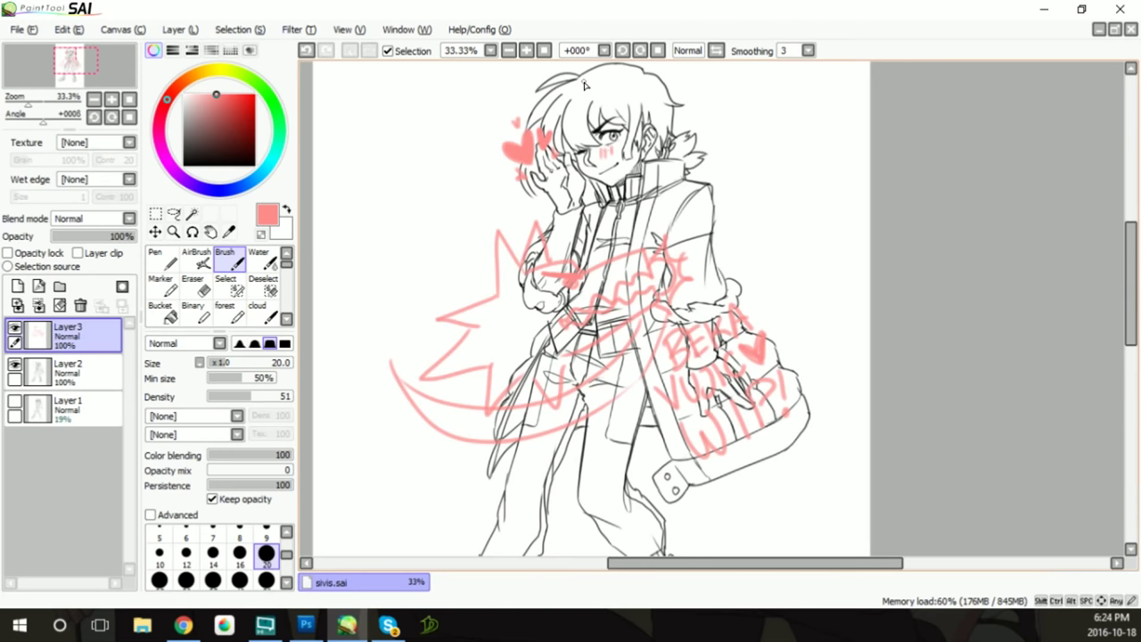
Save the drawing as sivis.jpg in JPEG format
click(14, 29)
click(36, 124)
key(alt+f)
click(67, 147)
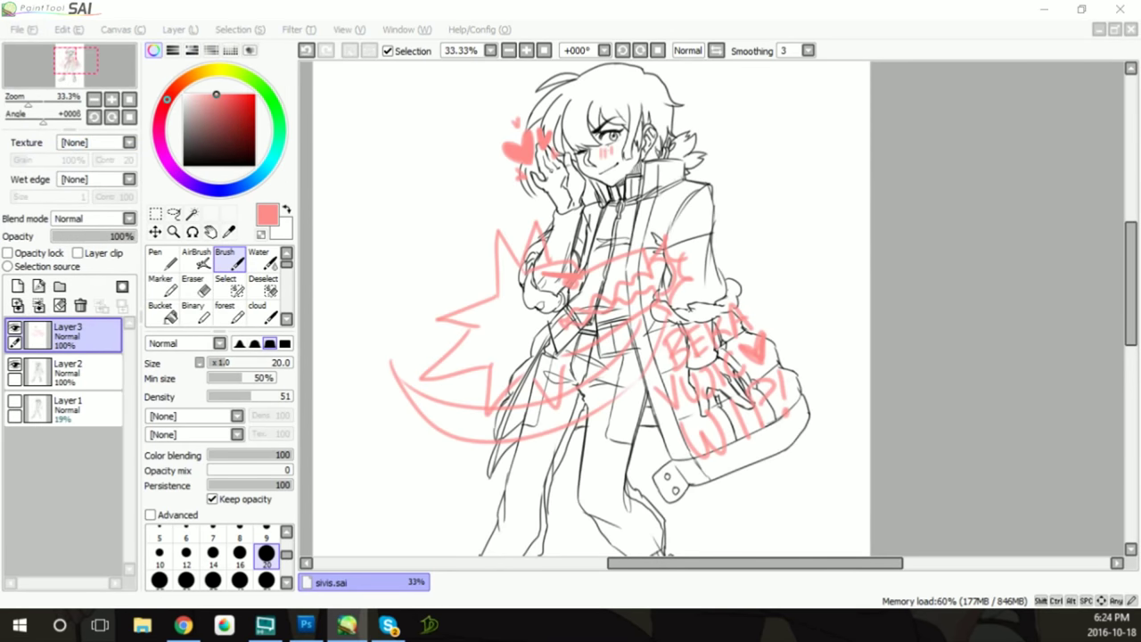
click(851, 536)
key(alt+Tab)
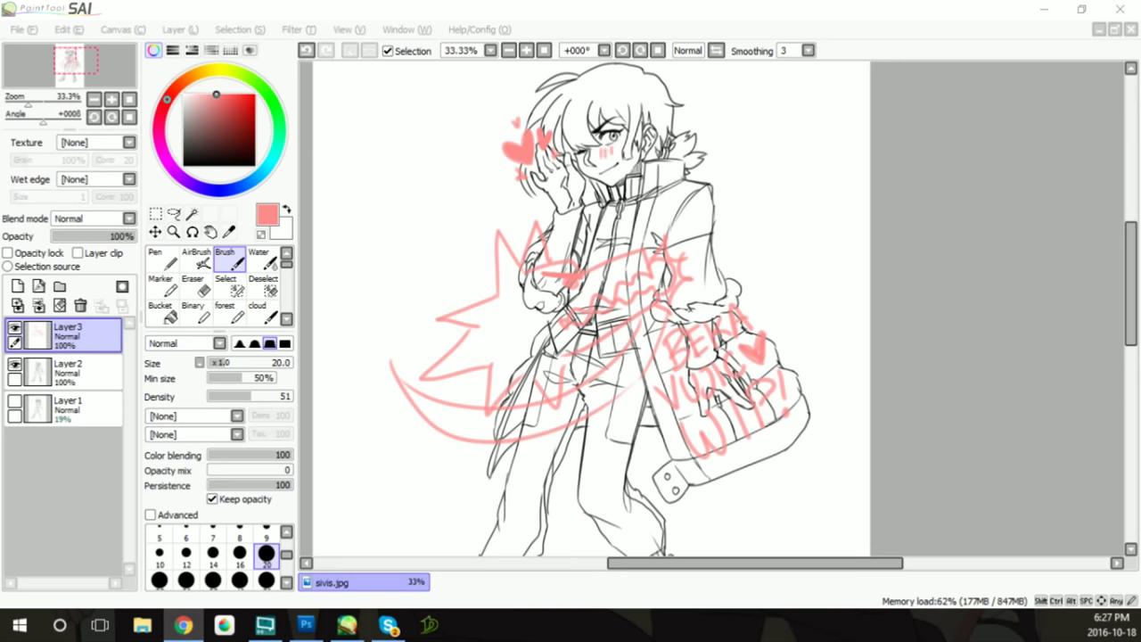
click(14, 327)
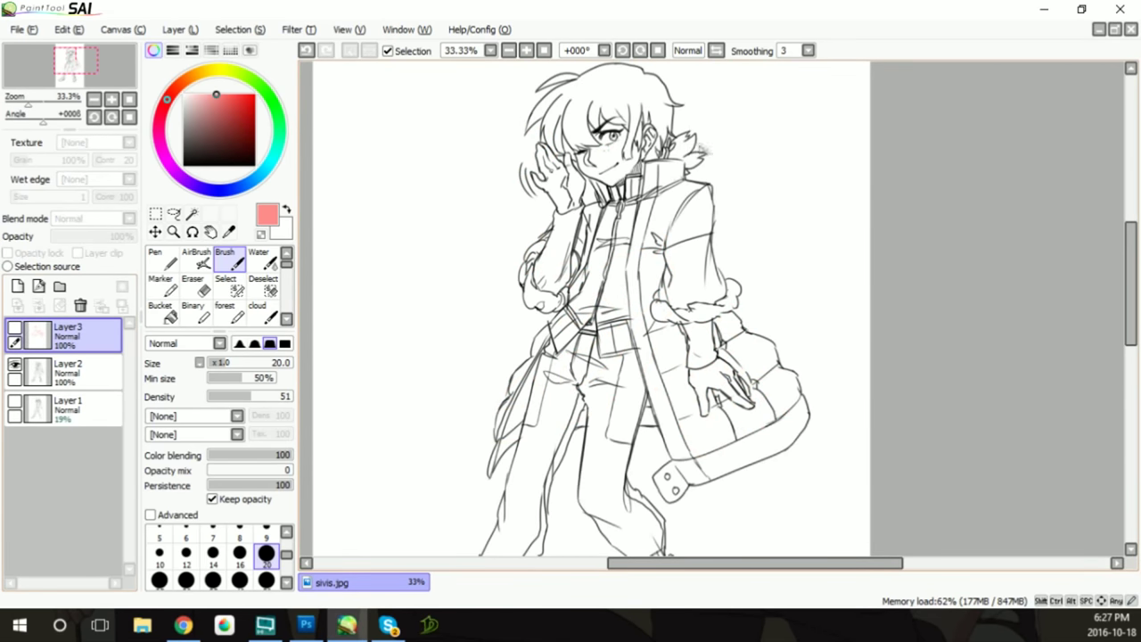
Create a new folder with a layer inside and set the Pen to dark red
click(17, 285)
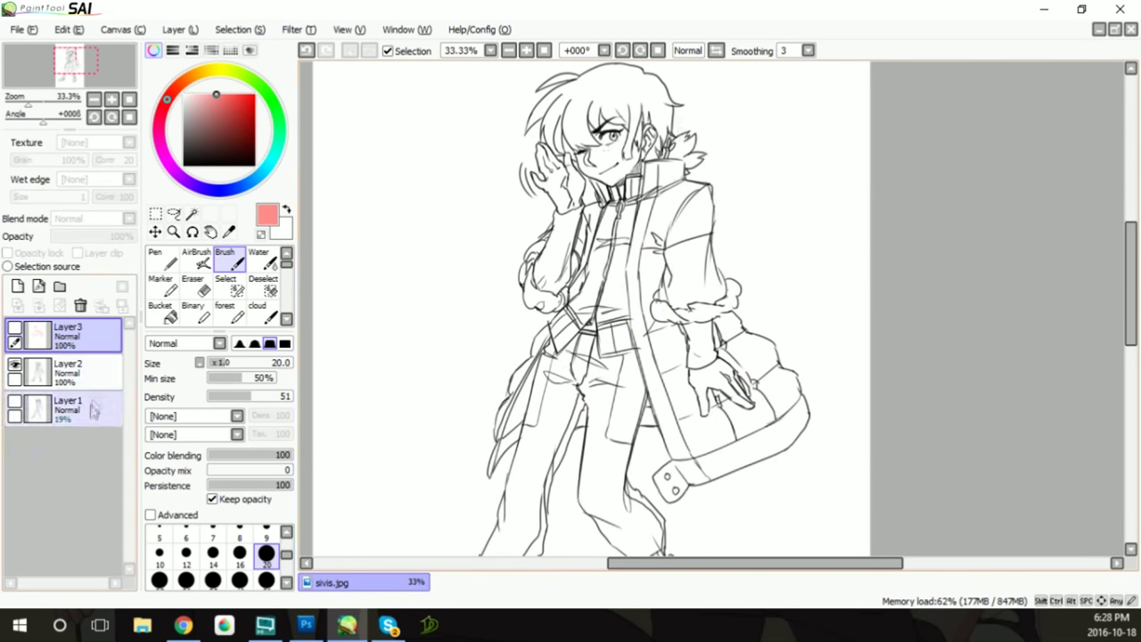
click(60, 286)
click(220, 121)
click(161, 312)
click(402, 267)
click(160, 258)
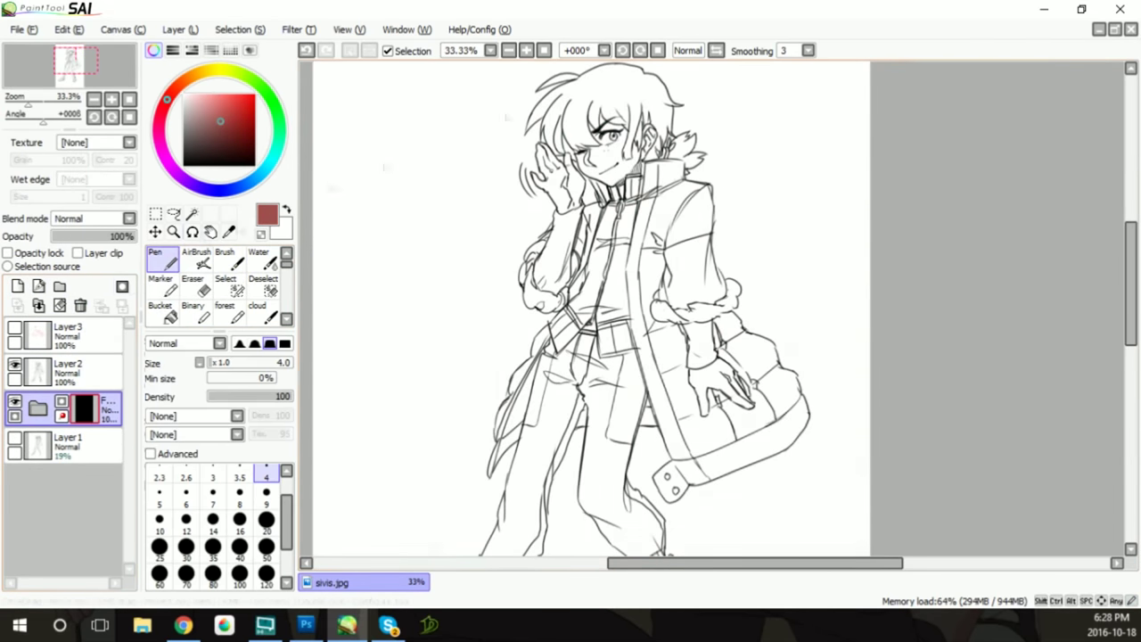
Outline the raised hand and wrist in dark red
mouse_move(1131, 286)
mouse_down()
mouse_move(1130, 306)
mouse_move(1130, 251)
mouse_up()
mouse_move(339, 230)
mouse_down()
mouse_move(357, 294)
mouse_move(387, 301)
mouse_move(388, 331)
mouse_move(325, 272)
mouse_move(314, 352)
mouse_move(370, 419)
mouse_move(325, 495)
mouse_move(479, 352)
mouse_move(446, 406)
mouse_move(441, 473)
mouse_move(501, 515)
mouse_move(537, 504)
mouse_up()
drag(537, 503, 515, 527)
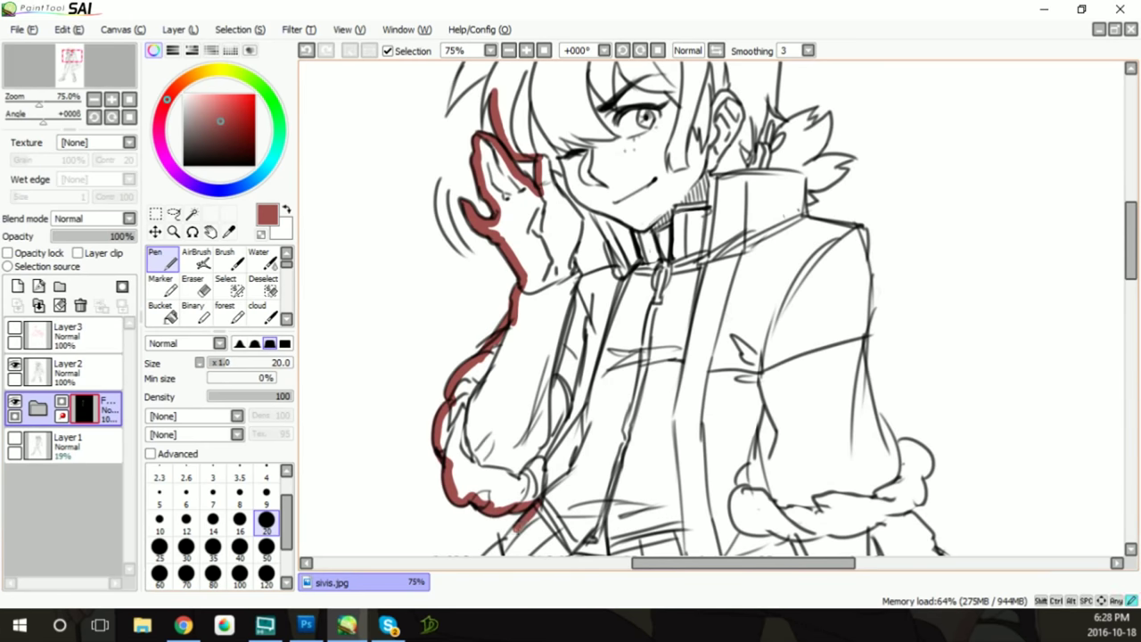
mouse_move(544, 164)
mouse_down()
mouse_move(570, 218)
mouse_move(579, 285)
mouse_move(624, 268)
mouse_move(589, 202)
mouse_up()
Outline the left hair strands, hair tuft, hairline and top of the hair in dark red
drag(713, 312, 624, 402)
drag(513, 383, 521, 437)
drag(518, 287, 486, 419)
mouse_move(495, 361)
mouse_down()
mouse_move(488, 450)
mouse_move(508, 388)
mouse_up()
mouse_move(522, 280)
mouse_down()
mouse_move(481, 308)
mouse_move(459, 358)
mouse_move(554, 232)
mouse_move(602, 201)
mouse_up()
click(657, 50)
mouse_move(654, 162)
mouse_down()
mouse_move(704, 153)
mouse_move(749, 183)
mouse_move(768, 223)
mouse_move(803, 239)
mouse_move(749, 347)
mouse_move(774, 312)
mouse_move(821, 296)
mouse_move(831, 305)
mouse_move(809, 353)
mouse_move(849, 348)
mouse_move(806, 387)
mouse_move(838, 419)
mouse_up()
Trace the red outline along the arm's edge
scroll(803, 356, down, 5)
mouse_move(814, 186)
mouse_down()
mouse_move(868, 214)
mouse_move(870, 356)
mouse_move(932, 446)
mouse_move(909, 482)
mouse_up()
scroll(942, 401, down, 6)
scroll(942, 401, right, 4)
mouse_move(721, 205)
mouse_down()
mouse_move(837, 332)
mouse_move(881, 410)
mouse_move(887, 473)
mouse_up()
scroll(713, 356, down, 3)
mouse_move(566, 308)
mouse_down()
mouse_move(604, 390)
mouse_move(551, 433)
mouse_move(630, 446)
mouse_up()
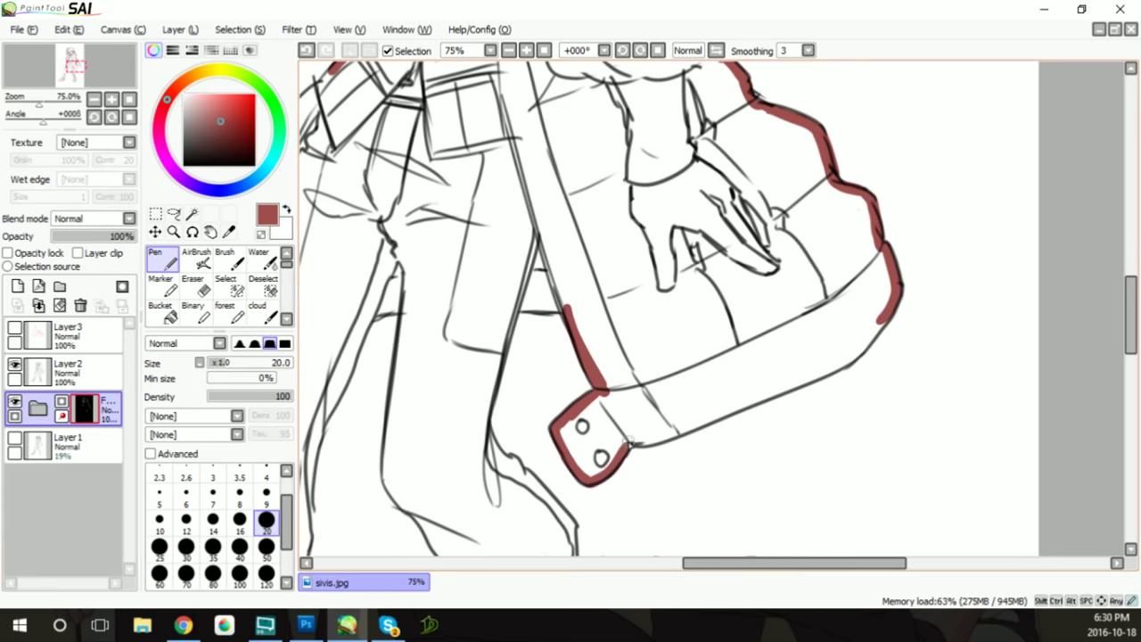
Outline around the cuff's bottom and left edge in red, with the canvas reset upright
drag(802, 357, 624, 178)
mouse_move(564, 258)
mouse_down()
mouse_move(678, 437)
mouse_move(733, 483)
mouse_up()
mouse_move(671, 116)
mouse_down()
mouse_move(683, 171)
mouse_move(652, 208)
mouse_up()
scroll(714, 357, up, 3)
mouse_move(630, 166)
mouse_down()
mouse_move(648, 192)
mouse_move(678, 330)
mouse_move(727, 361)
mouse_move(768, 430)
mouse_up()
key(Home)
Outline the boot, leg edge and left leg in red
scroll(713, 356, down, 3)
mouse_move(765, 309)
mouse_down()
mouse_move(772, 373)
mouse_move(791, 401)
mouse_move(847, 421)
mouse_move(807, 455)
mouse_move(815, 486)
mouse_up()
scroll(816, 486, down, 3)
drag(810, 352, 862, 481)
scroll(856, 401, down, 3)
mouse_move(851, 357)
mouse_down()
mouse_move(872, 472)
mouse_move(758, 488)
mouse_move(767, 365)
mouse_move(756, 246)
mouse_move(709, 205)
mouse_move(704, 150)
mouse_up()
scroll(950, 116, up, 6)
mouse_move(713, 424)
mouse_down()
mouse_move(588, 287)
mouse_move(563, 101)
mouse_move(504, 268)
mouse_move(482, 392)
mouse_move(432, 462)
mouse_up()
Outline the boot's heel and both sides in red
scroll(713, 312, down, 3)
scroll(713, 312, left, 2)
mouse_move(606, 251)
mouse_down()
mouse_move(569, 332)
mouse_move(565, 472)
mouse_move(497, 482)
mouse_up()
mouse_move(471, 355)
mouse_down()
mouse_move(488, 233)
mouse_move(535, 201)
mouse_move(583, 69)
mouse_up()
scroll(799, 527, down, 3)
scroll(799, 527, left, 2)
mouse_move(560, 187)
mouse_down()
mouse_move(532, 246)
mouse_move(432, 313)
mouse_move(392, 361)
mouse_move(501, 390)
mouse_move(584, 334)
mouse_up()
Finish the red outline up the pant leg toward the hand, then zoom out to the whole figure
scroll(584, 334, up, 3)
scroll(584, 334, up, 2)
mouse_move(613, 522)
mouse_down()
mouse_move(711, 228)
mouse_move(647, 287)
mouse_up()
drag(628, 335, 709, 89)
scroll(708, 89, up, 3)
mouse_move(713, 416)
mouse_down()
mouse_move(757, 338)
mouse_move(800, 301)
mouse_up()
click(544, 50)
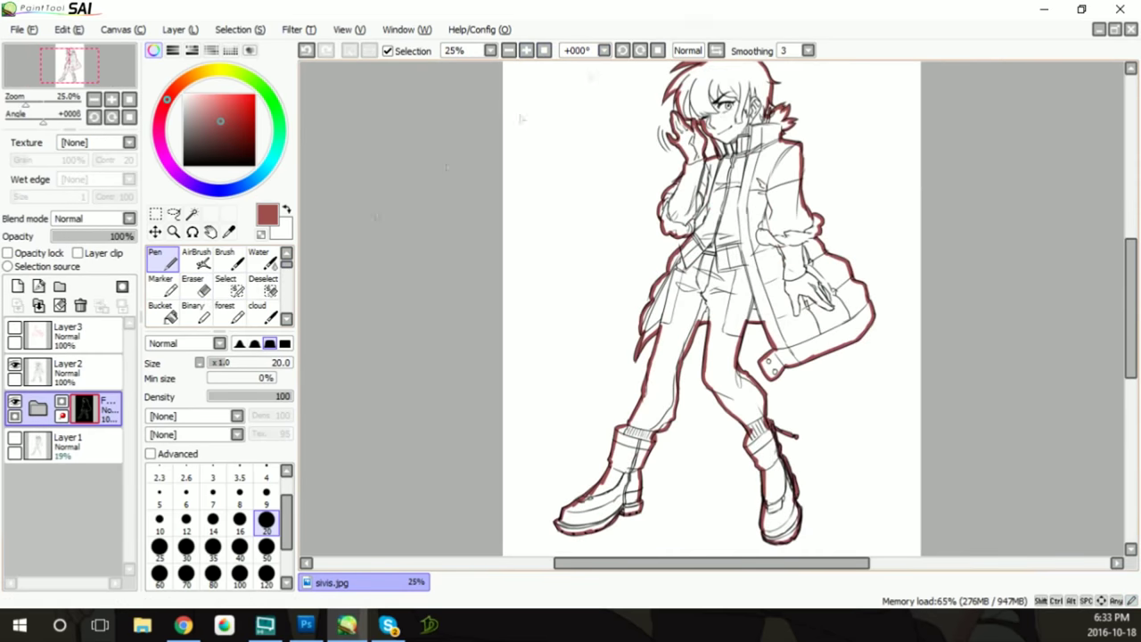
Bucket-fill the figure's silhouette dark red and save it as sivis.sai
click(160, 312)
click(785, 98)
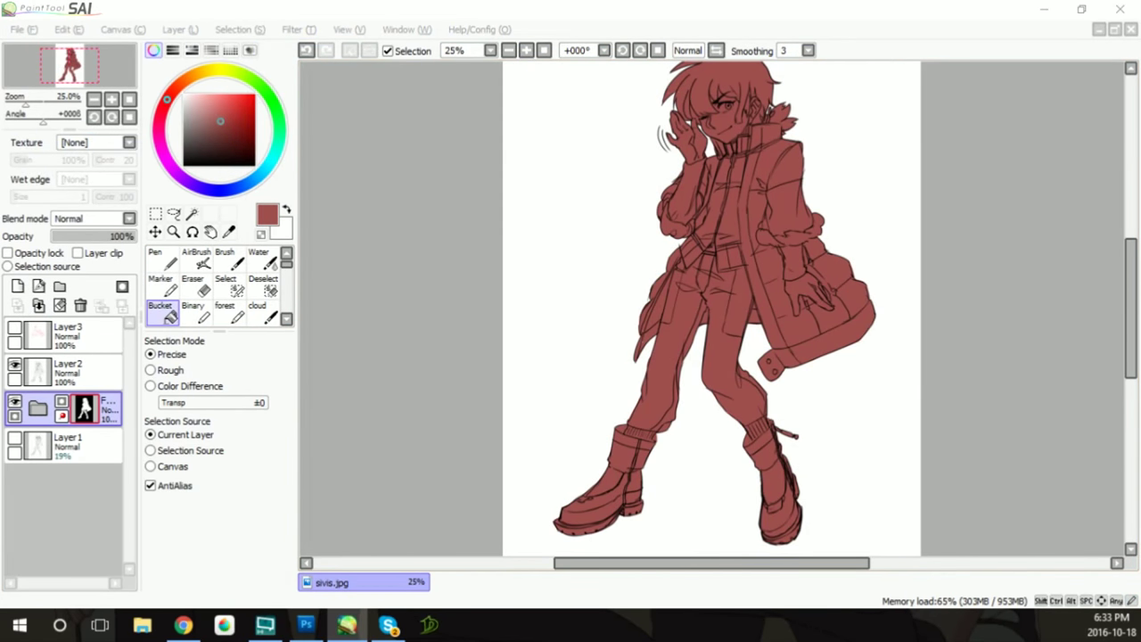
key(Return)
Switch windows and begin opening a file from SAI's File menu
key(alt+Tab)
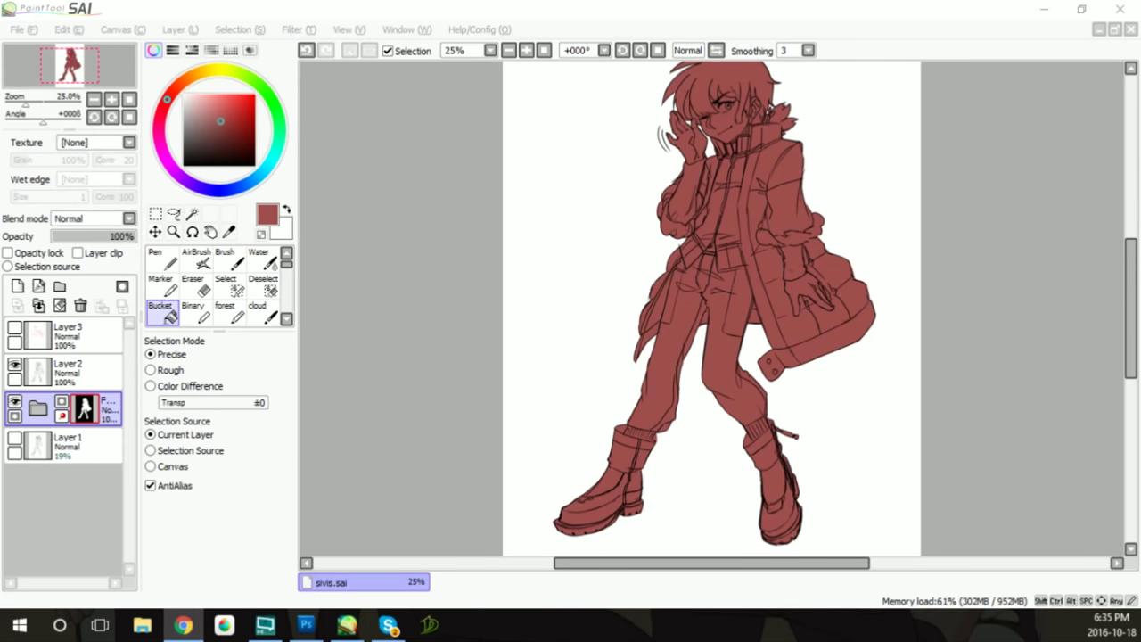
click(34, 29)
key(Escape)
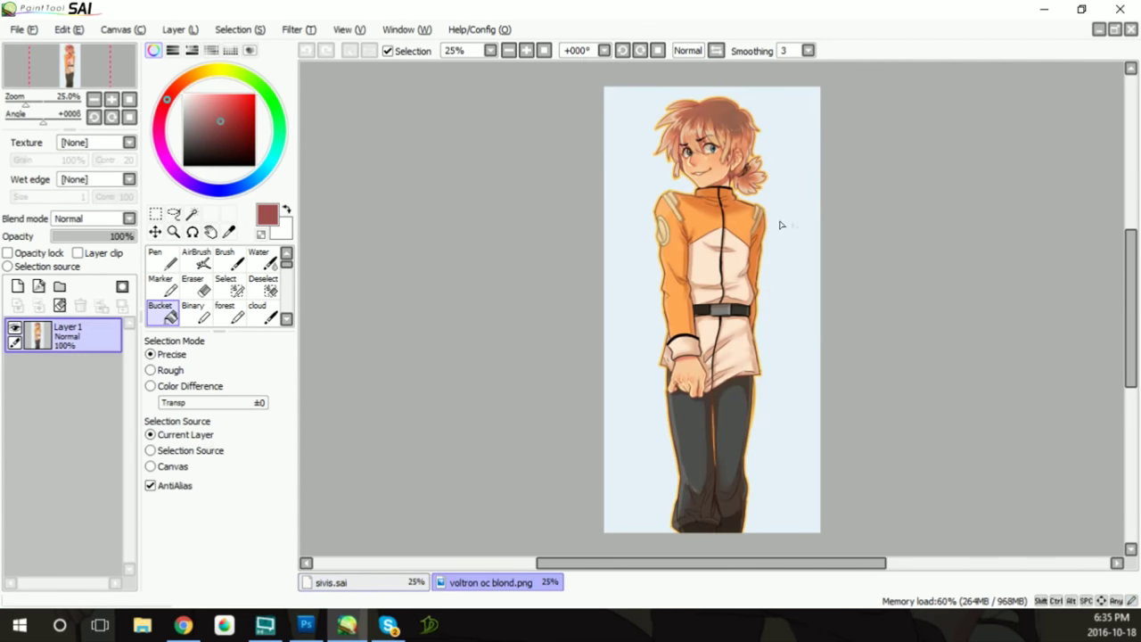
Open the voltron oc blond reference and tile it to the right of the drawing
click(1114, 30)
drag(496, 114, 1038, 79)
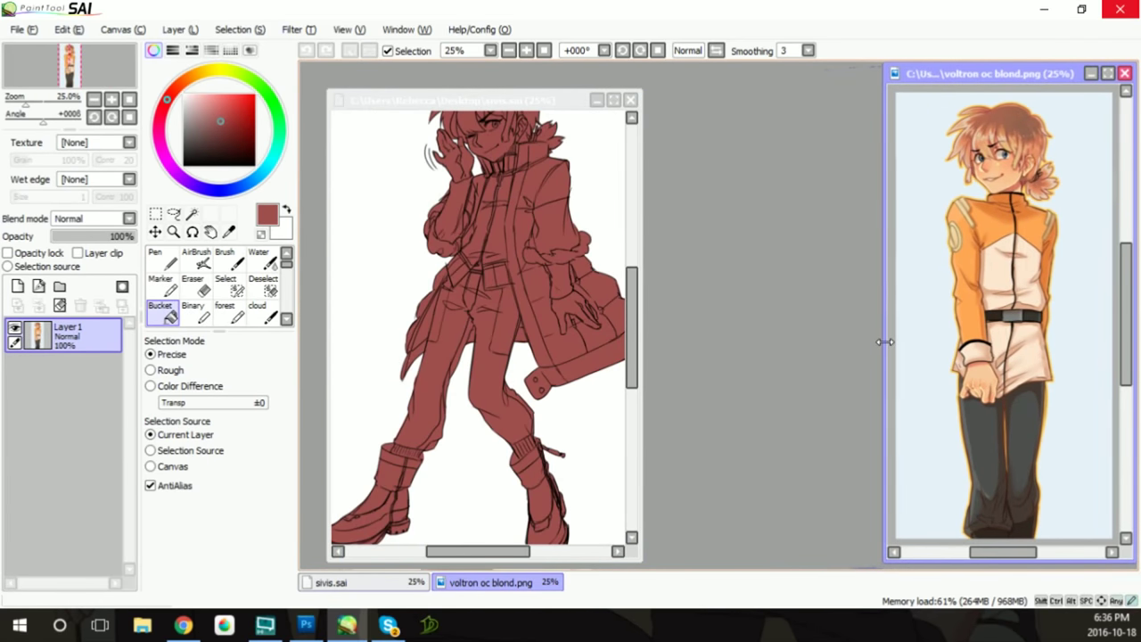
drag(884, 341, 975, 342)
double_click(514, 100)
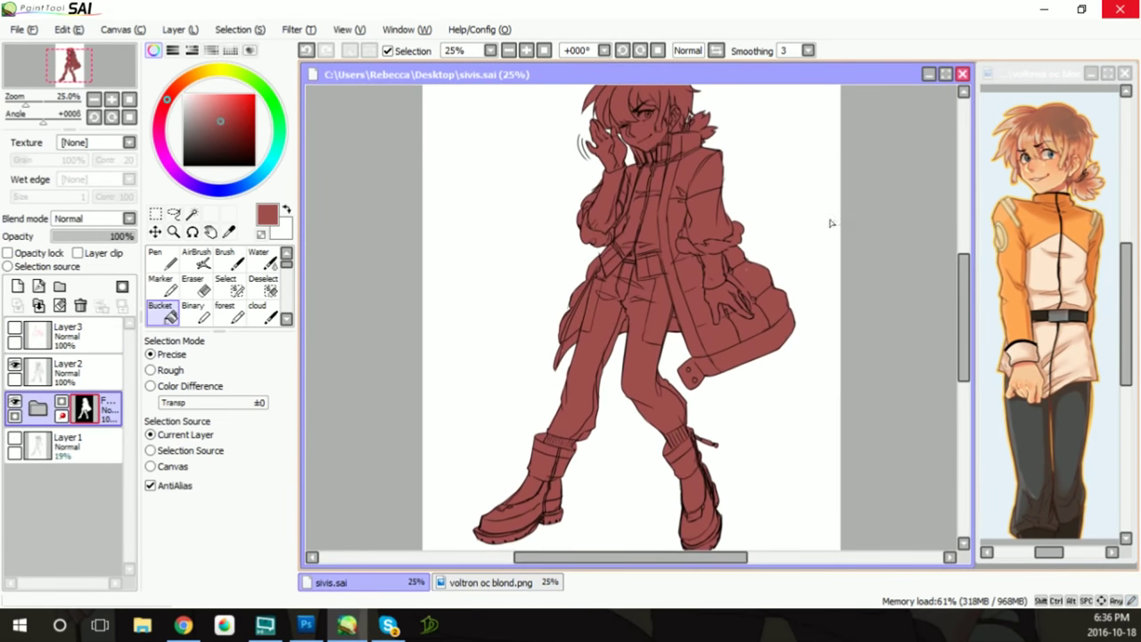
scroll(687, 281, up, 1)
scroll(687, 282, up, 1)
drag(969, 347, 969, 286)
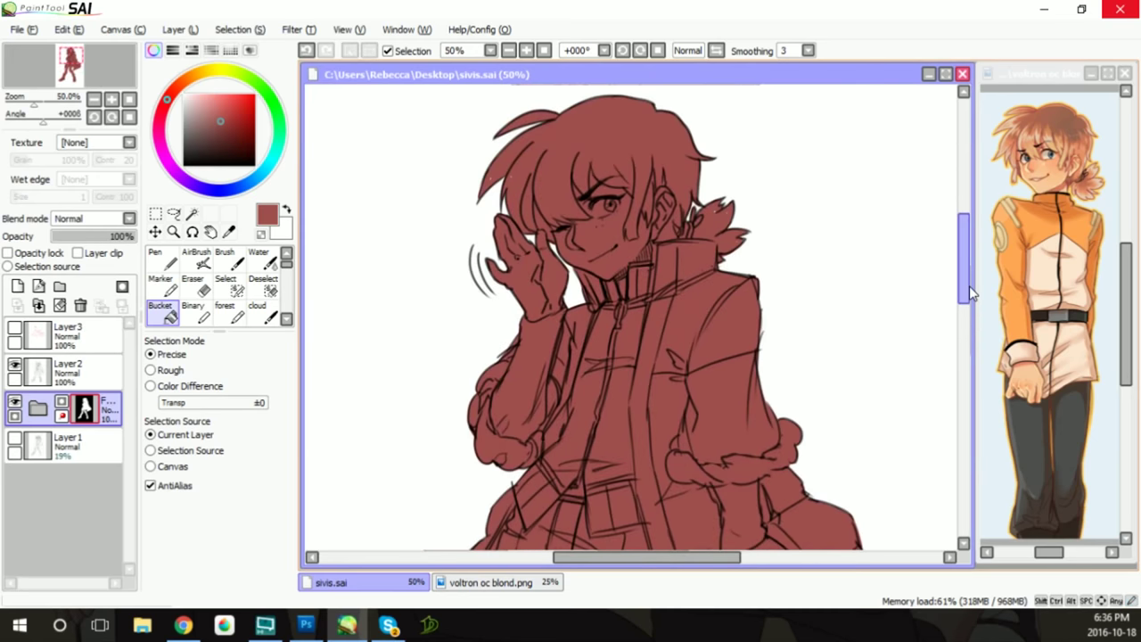
Sample a skin tone from the reference and paint the hand on a new skin layer
alt+click(1018, 133)
click(37, 407)
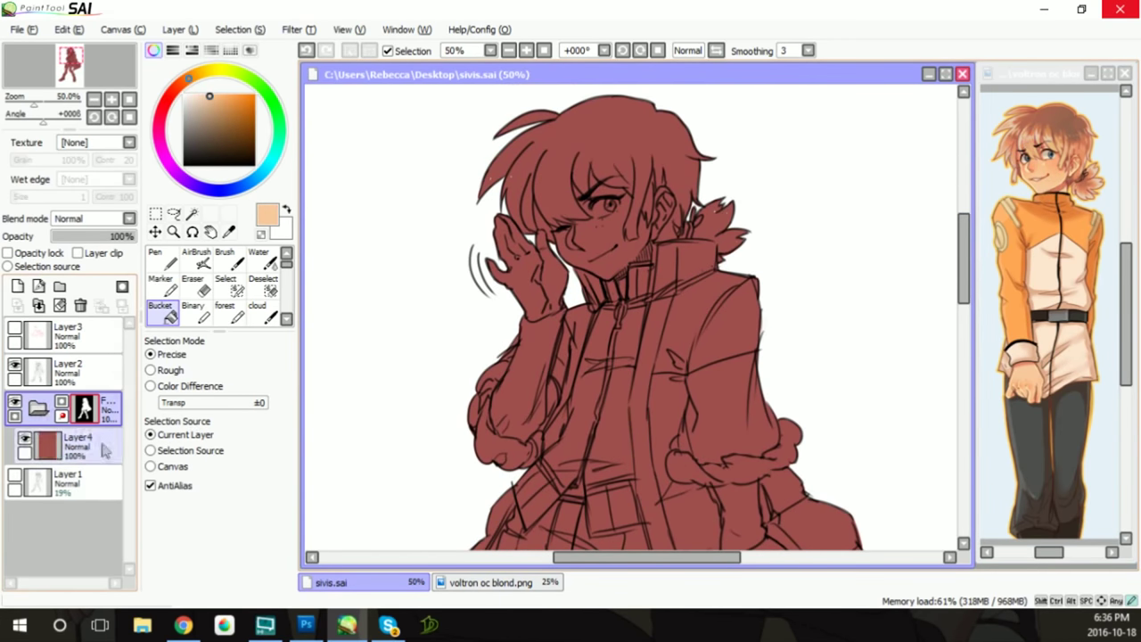
click(17, 286)
click(163, 258)
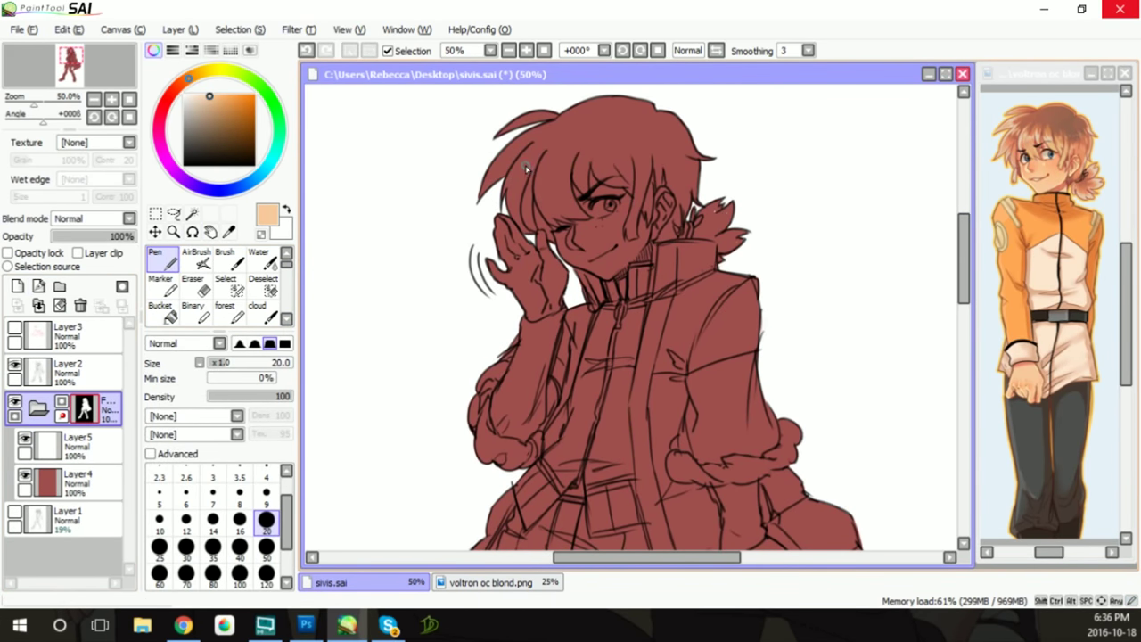
mouse_move(963, 258)
mouse_down()
mouse_move(964, 361)
mouse_move(966, 254)
mouse_up()
click(54, 446)
scroll(446, 219, up, 1)
mouse_move(446, 218)
mouse_down()
mouse_move(450, 183)
mouse_move(493, 207)
mouse_move(530, 303)
mouse_move(477, 328)
mouse_move(428, 259)
mouse_move(517, 295)
mouse_up()
drag(522, 228, 499, 281)
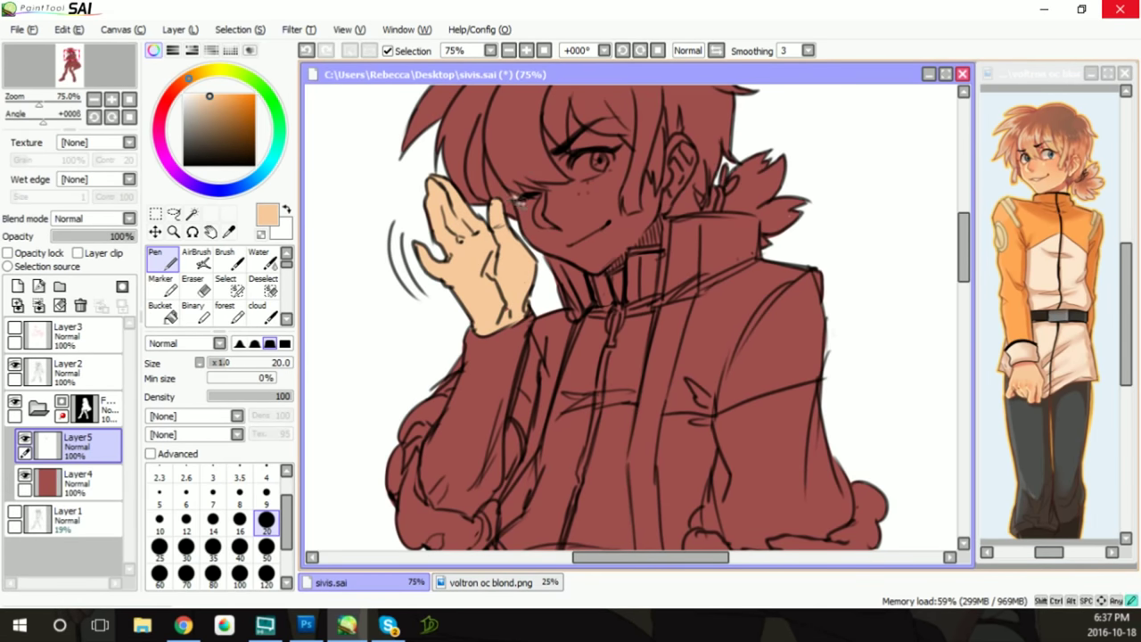
Paint skin over the jaw, neck, ear, cheek and lower hand, then sample a lighter skin tone
key(e)
key(n)
mouse_move(522, 216)
mouse_down()
mouse_move(539, 248)
mouse_move(602, 271)
mouse_move(663, 223)
mouse_move(682, 156)
mouse_move(669, 205)
mouse_up()
mouse_move(686, 152)
mouse_down()
mouse_move(646, 205)
mouse_move(647, 237)
mouse_move(602, 255)
mouse_move(553, 214)
mouse_move(626, 165)
mouse_up()
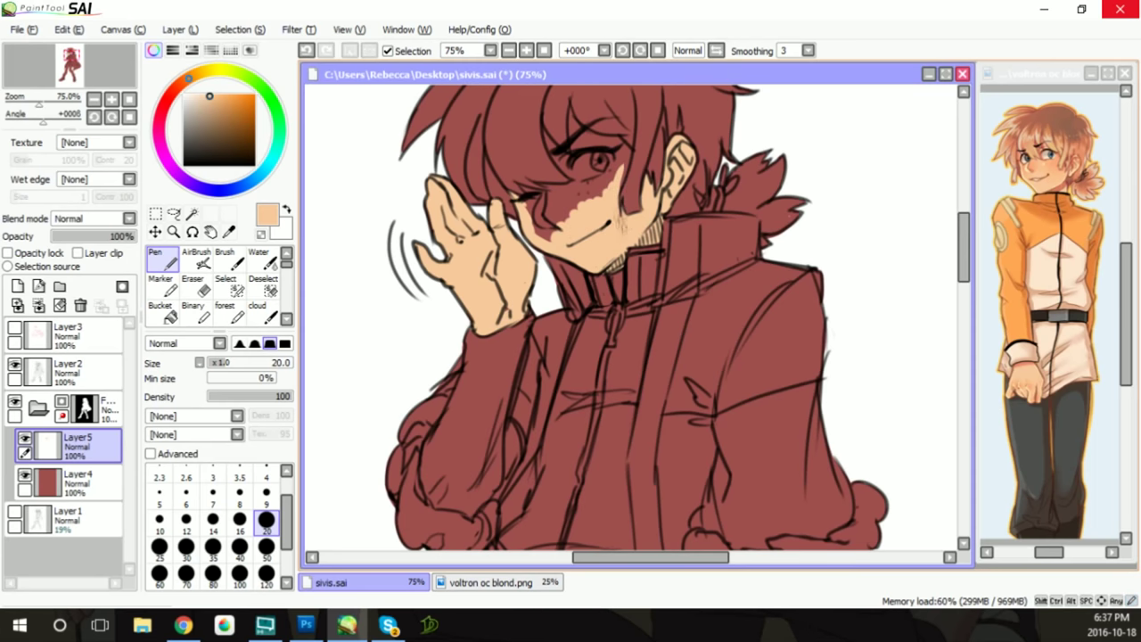
mouse_move(535, 194)
mouse_down()
mouse_move(548, 236)
mouse_move(553, 186)
mouse_move(608, 169)
mouse_move(584, 178)
mouse_move(553, 147)
mouse_move(562, 170)
mouse_move(598, 161)
mouse_move(573, 115)
mouse_up()
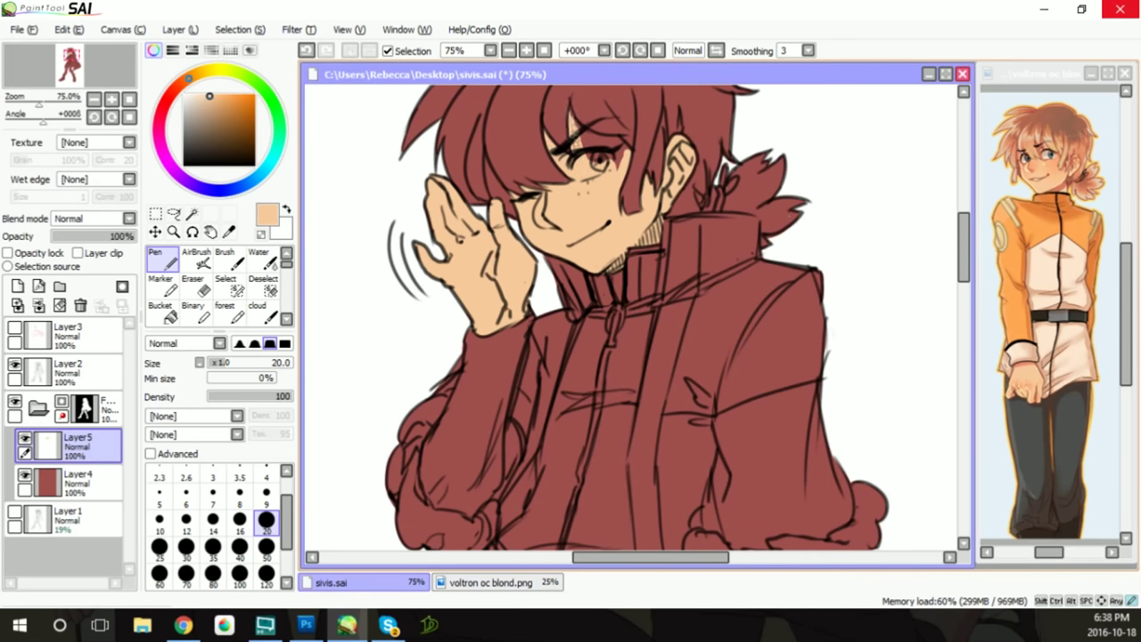
scroll(610, 281, down, 5)
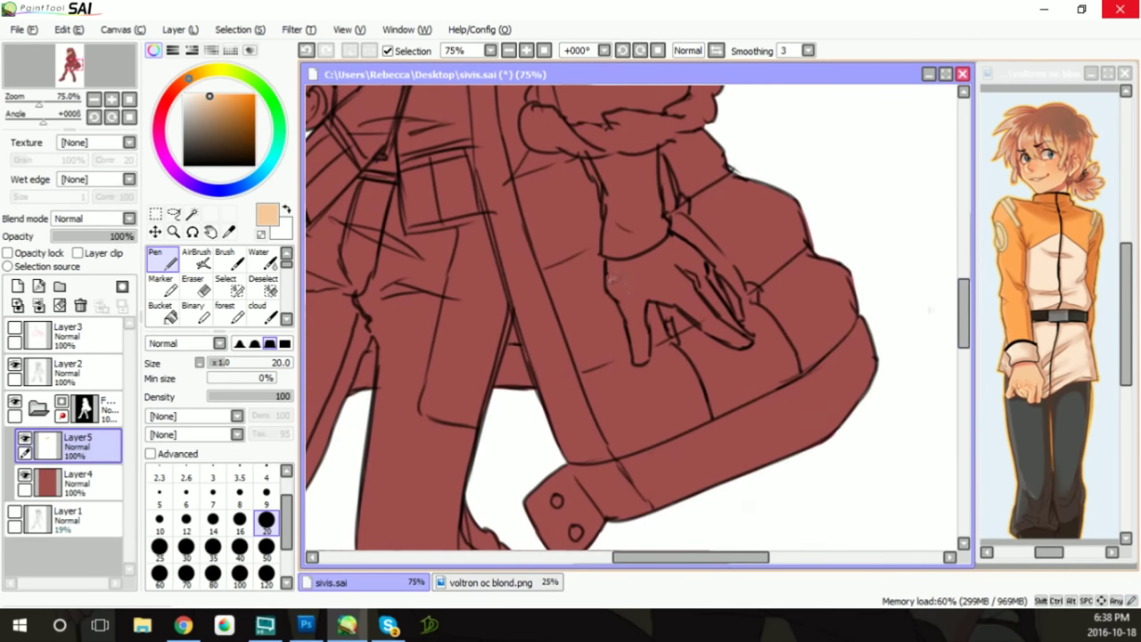
mouse_move(610, 269)
mouse_down()
mouse_move(635, 331)
mouse_move(642, 294)
mouse_move(624, 267)
mouse_move(671, 242)
mouse_move(736, 307)
mouse_move(744, 343)
mouse_move(642, 295)
mouse_move(687, 268)
mouse_up()
drag(713, 312, 727, 329)
scroll(713, 312, up, 5)
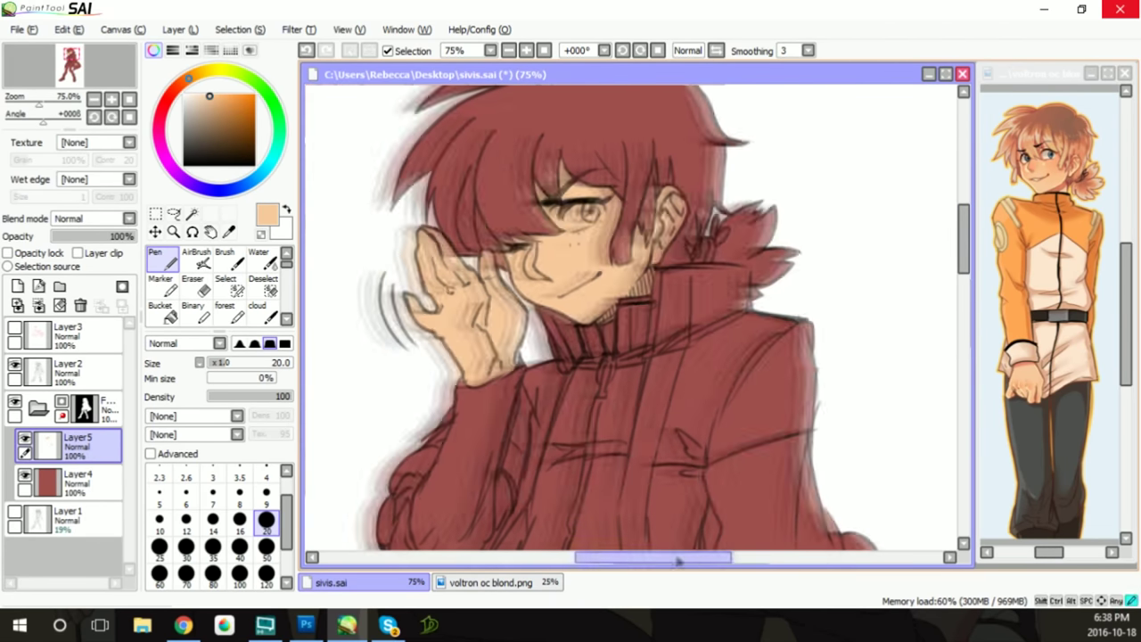
click(16, 285)
alt+click(1049, 164)
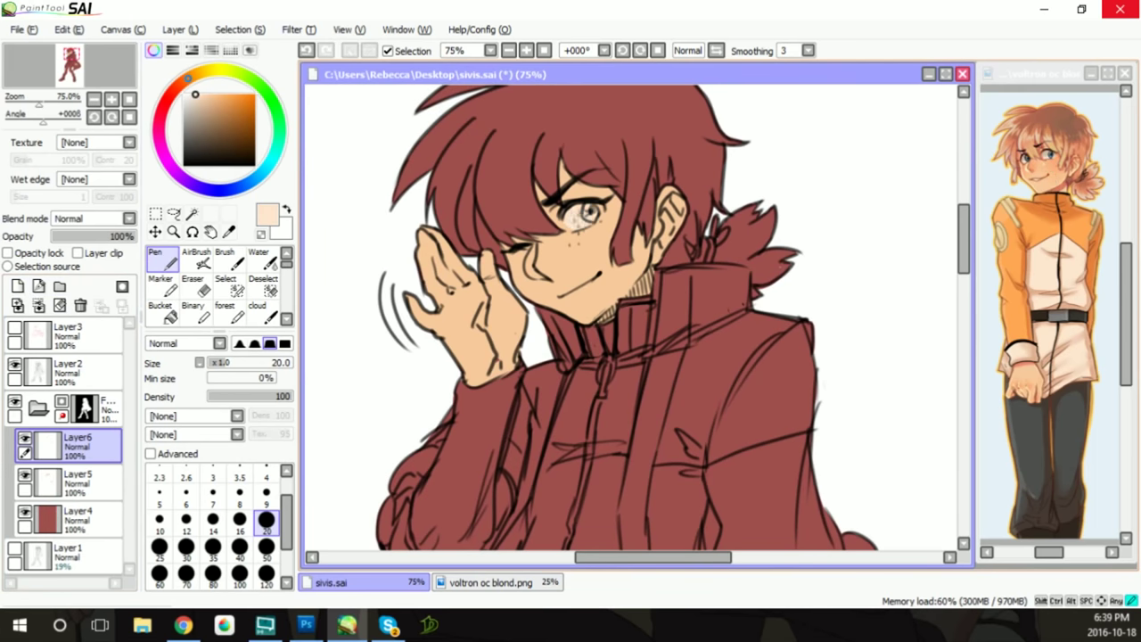
key(e)
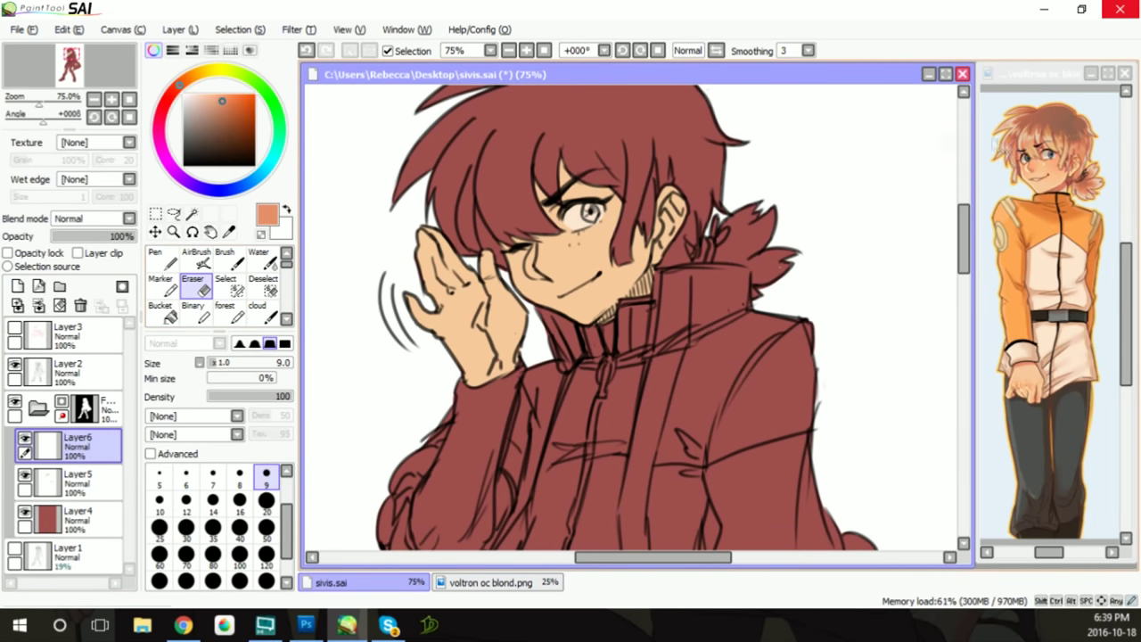
On a new hair layer, start colouring the hair, ponytail and back hair orange
click(161, 259)
click(17, 285)
mouse_move(436, 182)
mouse_down()
mouse_move(482, 249)
mouse_move(552, 183)
mouse_move(633, 143)
mouse_up()
drag(579, 179, 691, 134)
mouse_move(615, 223)
mouse_down()
mouse_move(748, 254)
mouse_move(775, 277)
mouse_up()
mouse_move(767, 214)
mouse_down()
mouse_move(789, 268)
mouse_move(677, 241)
mouse_move(753, 136)
mouse_up()
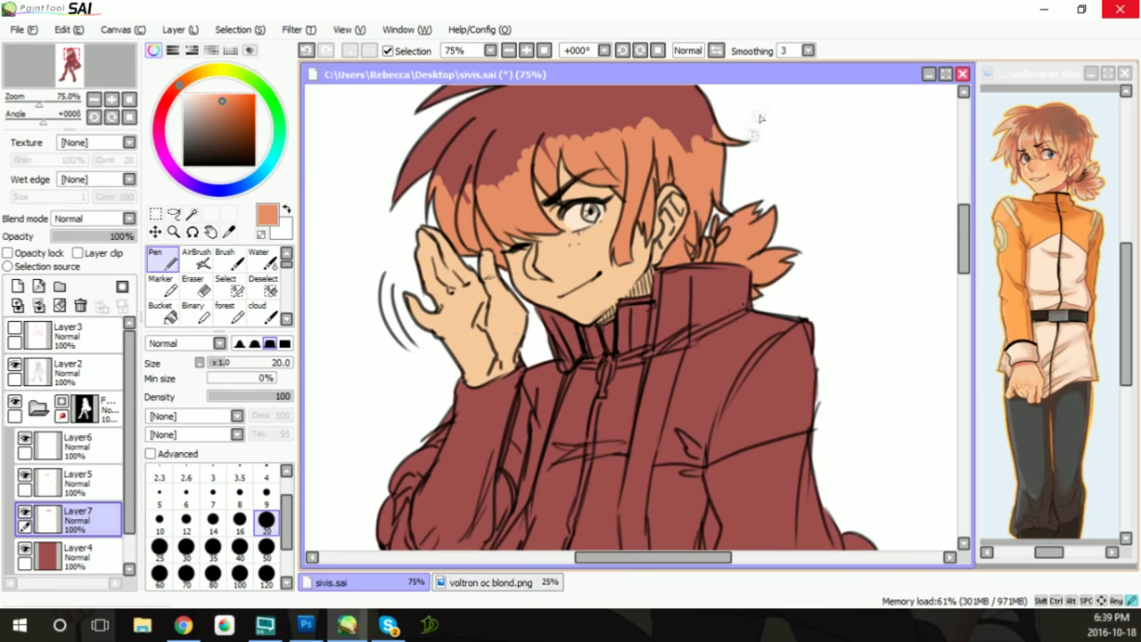
Fill the top of the hair orange with a size-50 pen
scroll(753, 136, up, 2)
click(266, 546)
drag(419, 303, 606, 178)
drag(571, 223, 713, 178)
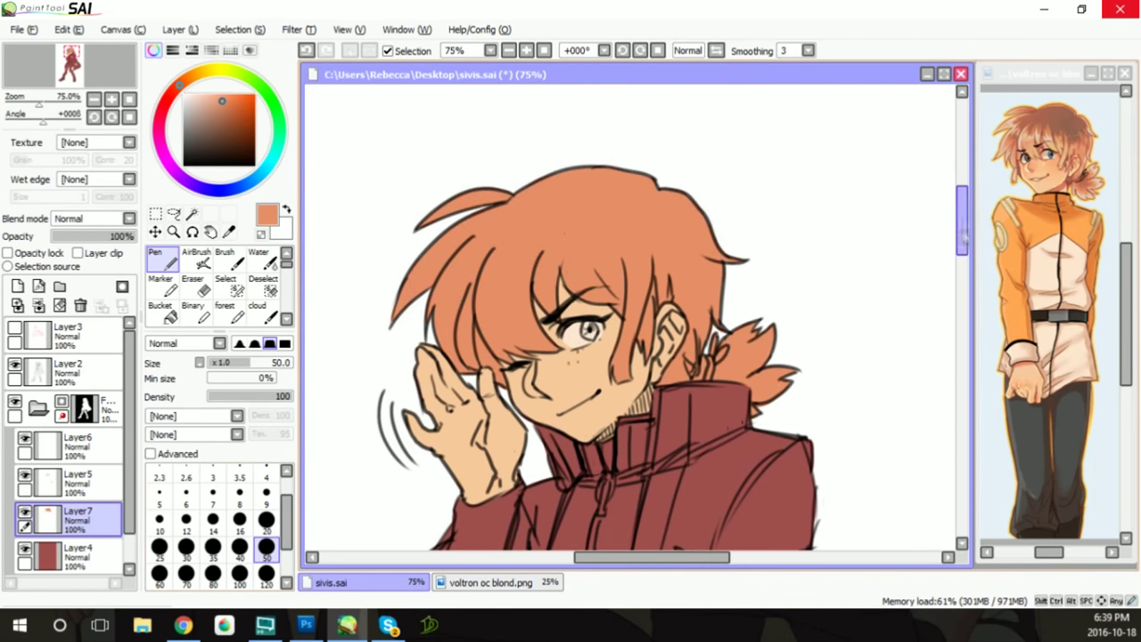
scroll(624, 312, down, 2)
Sample the light blue eye colour from the reference and add a new layer with a smaller brush
click(1051, 312)
scroll(1052, 312, up, 3)
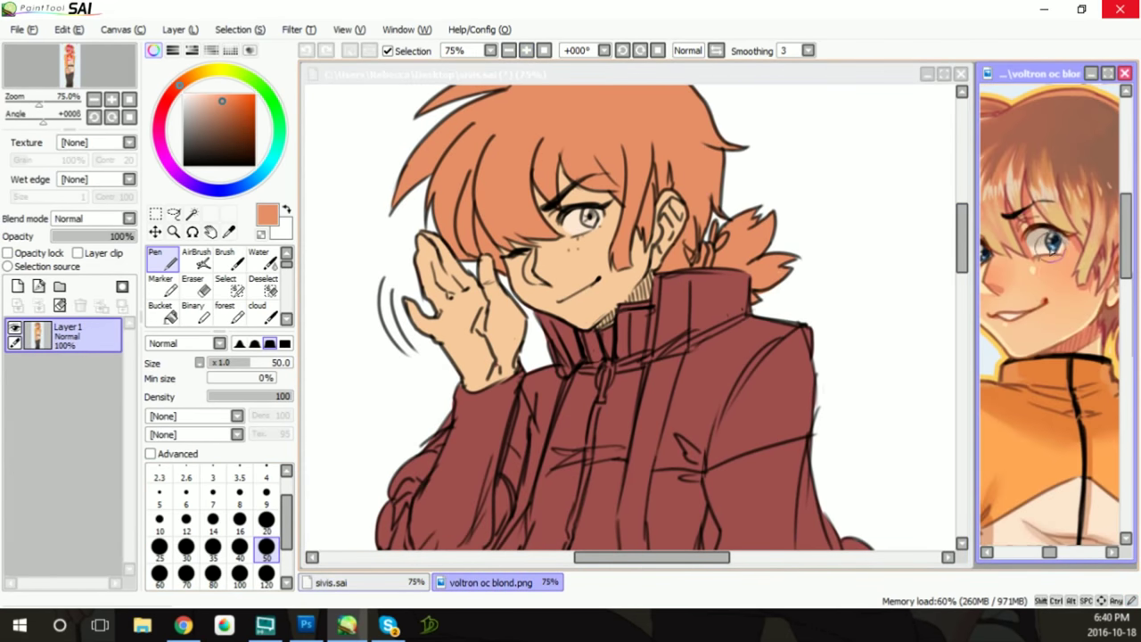
alt+click(1052, 242)
click(339, 582)
click(267, 519)
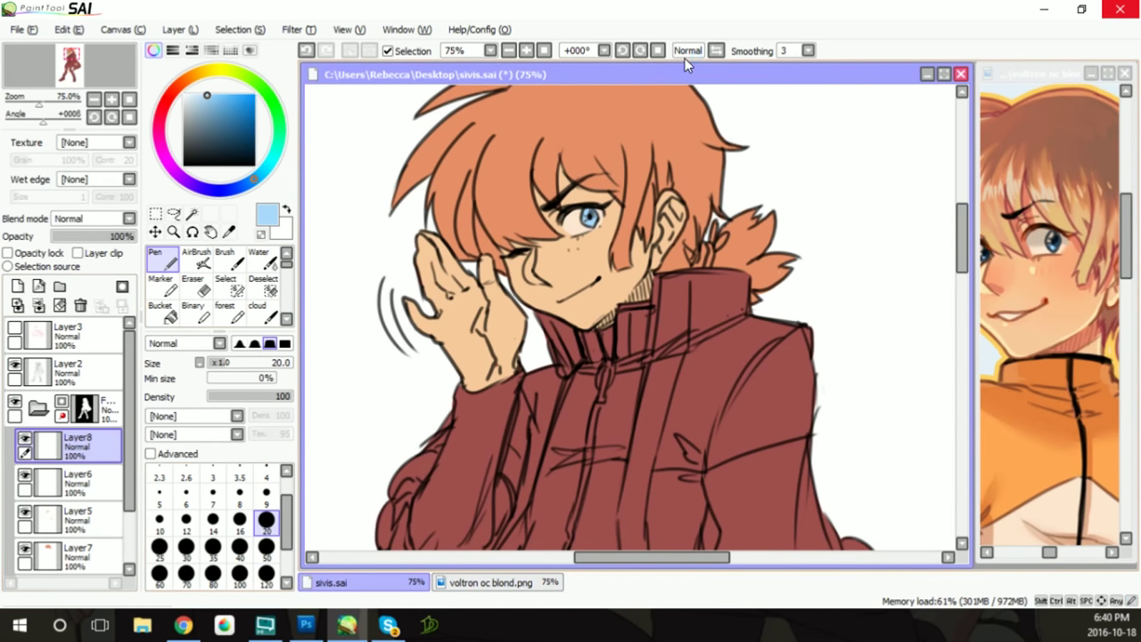
key(ctrl+shift+n)
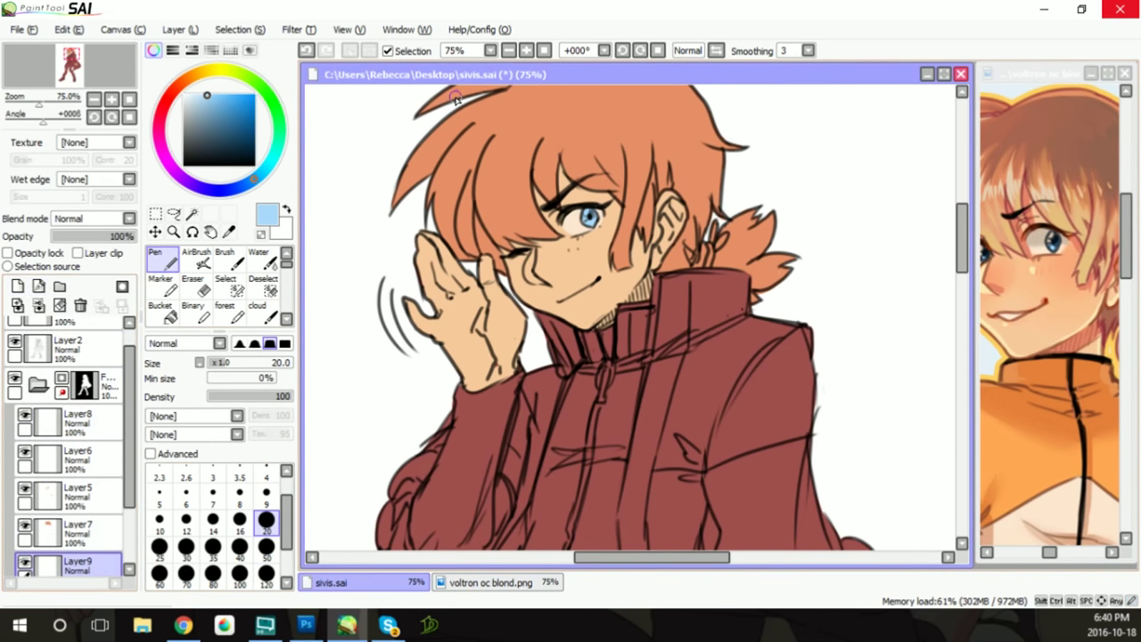
Lower Layer4's opacity, then paint the left sleeve, collar and chest dark maroon on Layer9
click(166, 104)
click(223, 122)
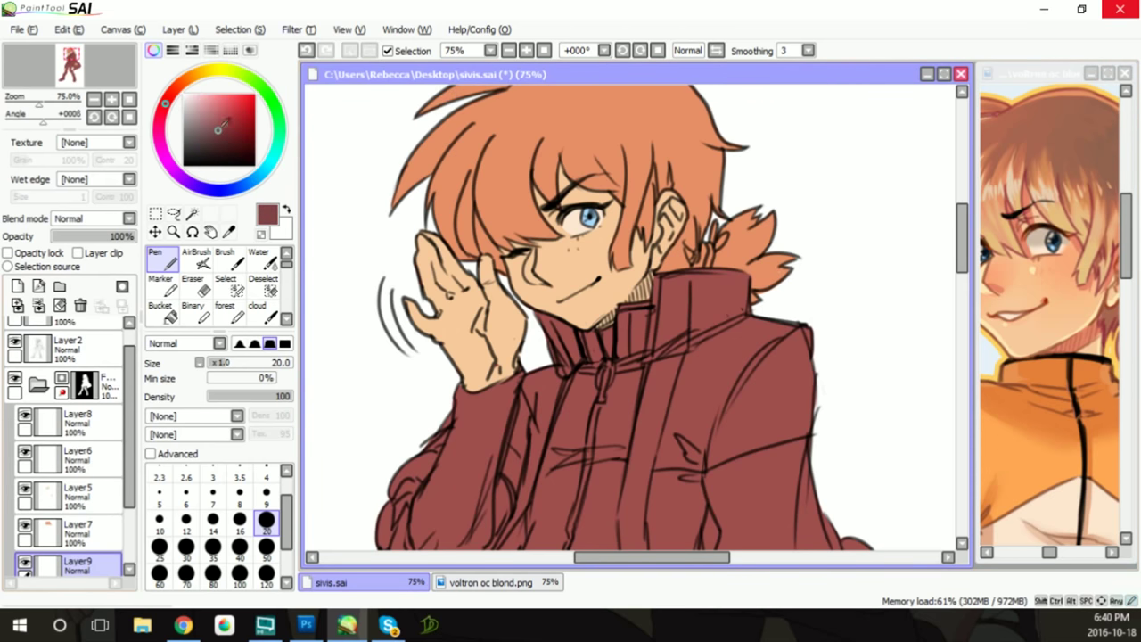
scroll(638, 317, down, 3)
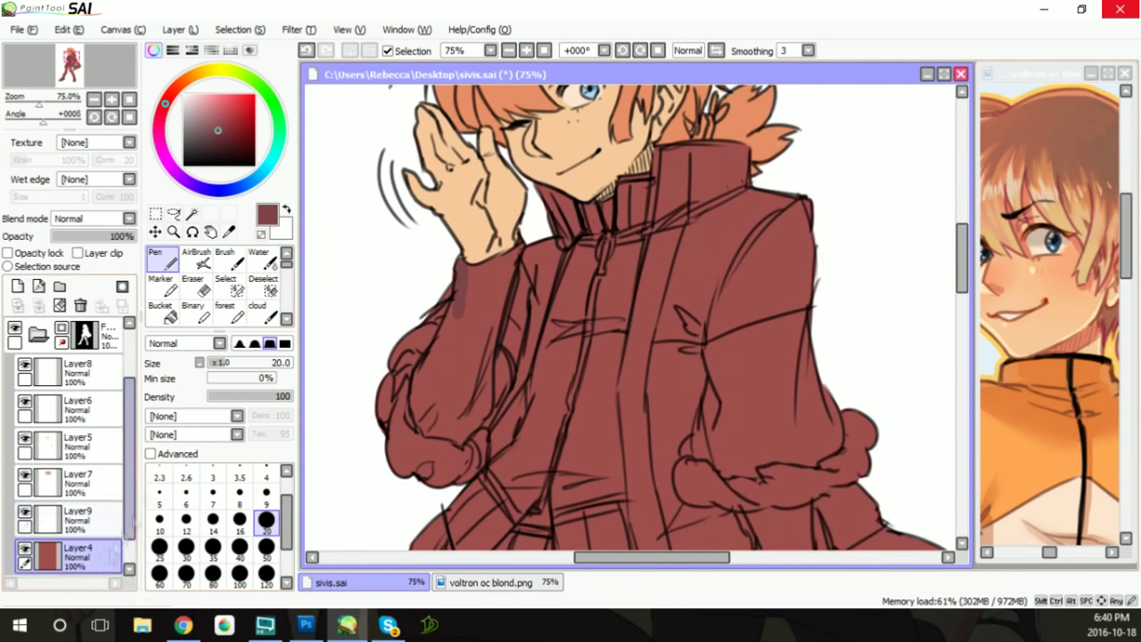
drag(132, 236, 82, 236)
click(78, 515)
mouse_move(436, 343)
mouse_down()
mouse_move(421, 431)
mouse_move(488, 325)
mouse_up()
mouse_move(486, 383)
mouse_down()
mouse_move(513, 246)
mouse_move(464, 401)
mouse_up()
drag(463, 348, 436, 424)
mouse_move(608, 178)
mouse_down()
mouse_move(628, 267)
mouse_move(575, 296)
mouse_up()
drag(592, 205, 561, 312)
Fill both front bands, the right sleeve and its cuff with maroon
scroll(629, 316, down, 3)
mouse_move(557, 174)
mouse_down()
mouse_move(531, 285)
mouse_move(548, 312)
mouse_up()
mouse_move(628, 116)
mouse_down()
mouse_move(593, 303)
mouse_move(463, 388)
mouse_move(459, 446)
mouse_up()
mouse_move(539, 316)
mouse_down()
mouse_move(481, 437)
mouse_move(463, 419)
mouse_up()
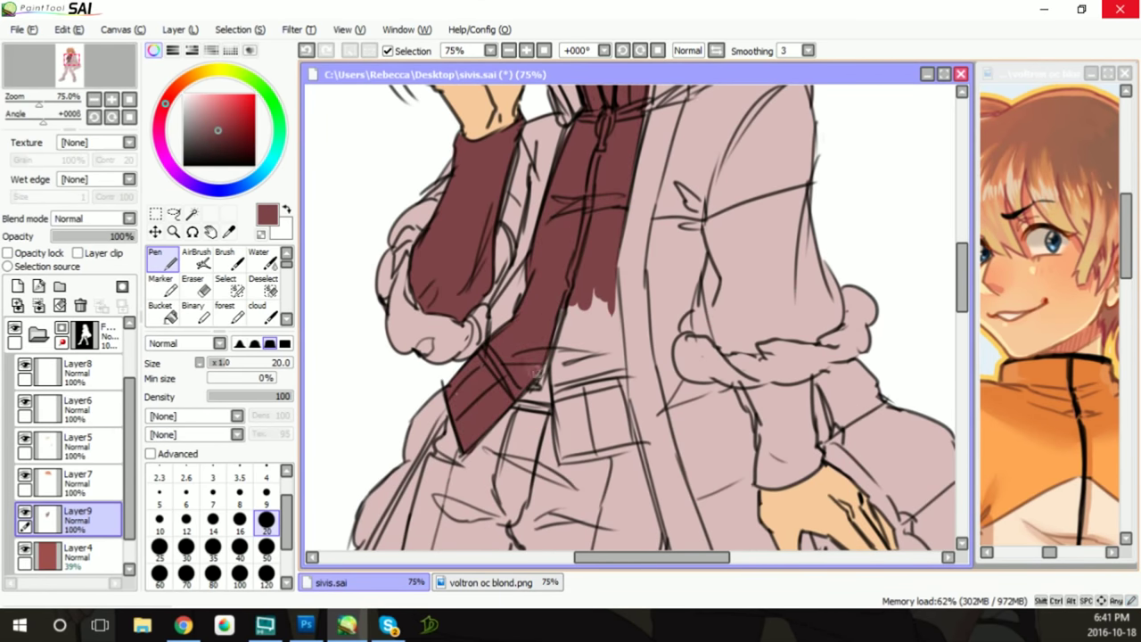
drag(558, 307, 571, 446)
mouse_move(606, 287)
mouse_down()
mouse_move(579, 446)
mouse_move(629, 437)
mouse_up()
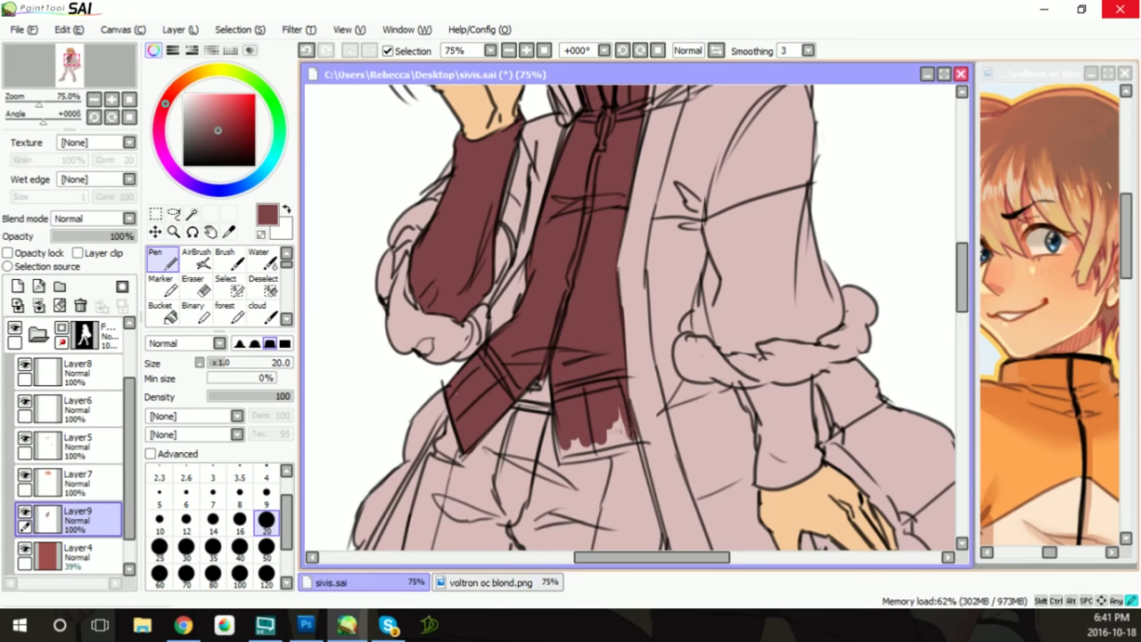
drag(557, 432, 629, 451)
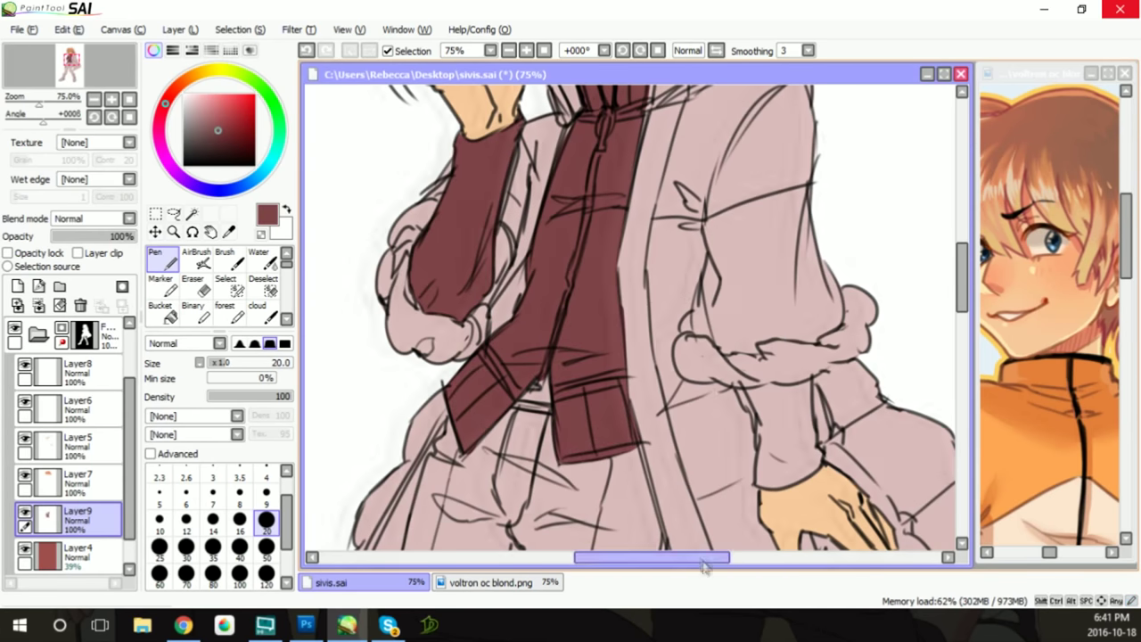
drag(705, 500, 597, 419)
mouse_move(638, 312)
mouse_down()
mouse_move(704, 308)
mouse_move(687, 383)
mouse_up()
drag(655, 330, 664, 410)
drag(663, 369, 704, 415)
drag(709, 374, 713, 412)
Bring the face and upper jacket into view, touch up edges, and pick a brown colour
drag(713, 267, 704, 508)
drag(695, 196, 794, 209)
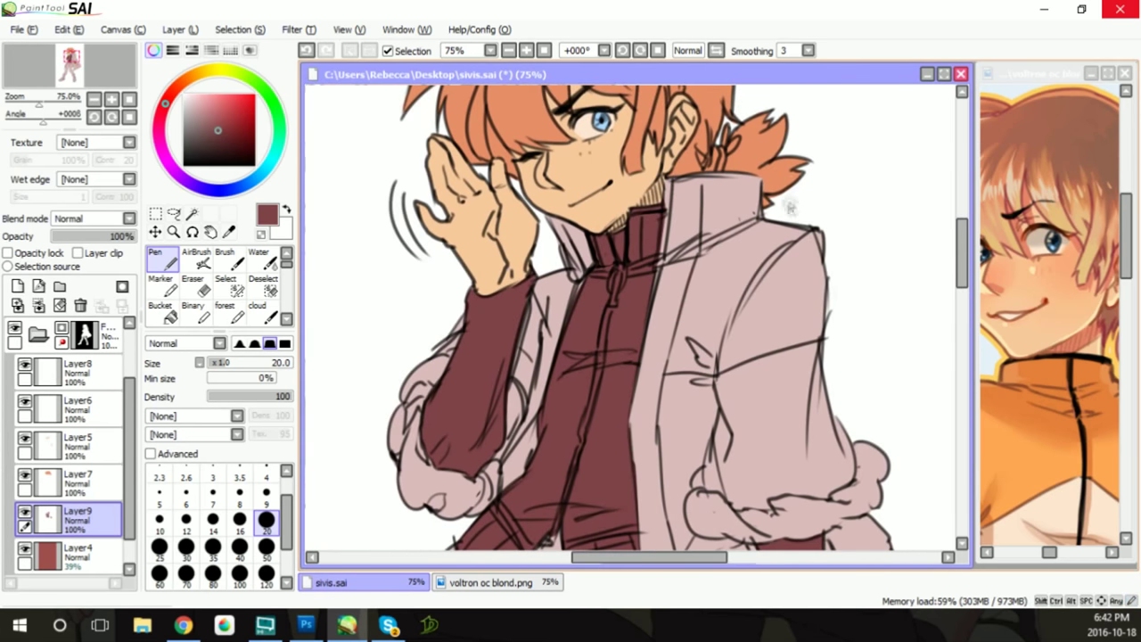
key(e)
key(n)
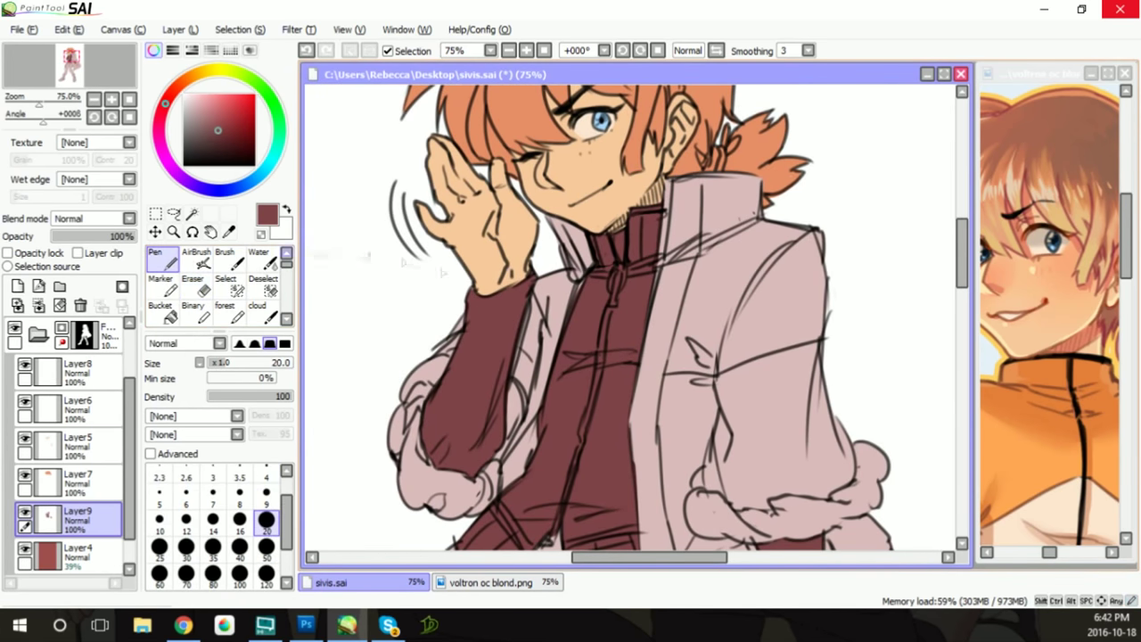
click(186, 79)
click(237, 122)
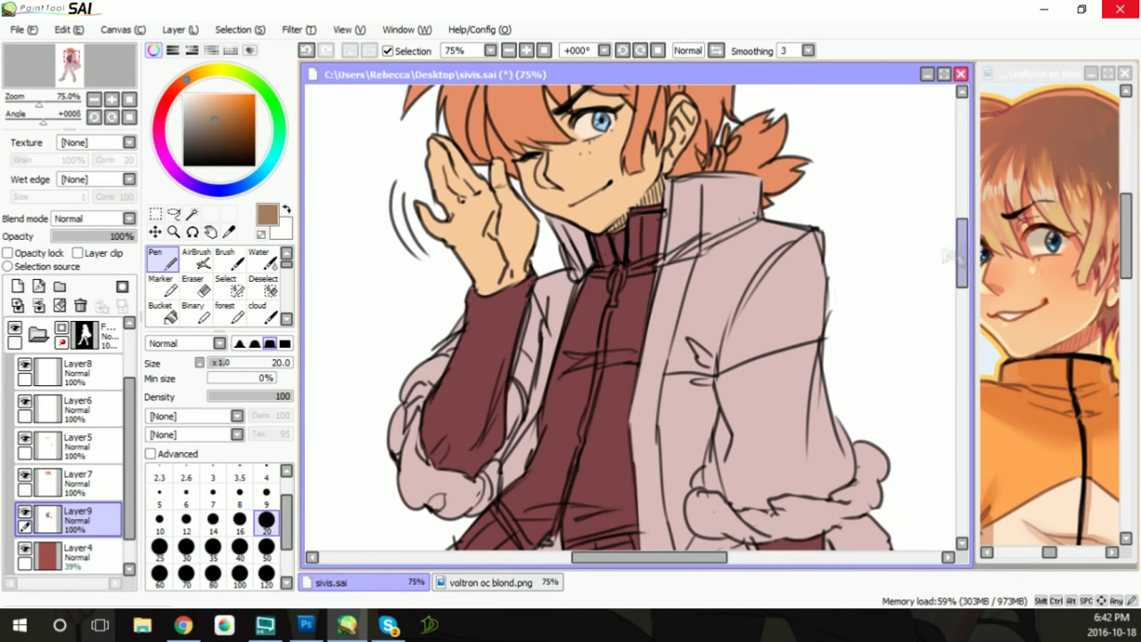
scroll(966, 308, down, 5)
Pick a dark navy and paint the coat beside the left sleeve on Layer10, erasing stray strokes
click(203, 188)
click(203, 139)
click(16, 285)
scroll(872, 248, up, 3)
drag(459, 313, 401, 373)
mouse_move(522, 375)
mouse_down()
mouse_move(535, 268)
mouse_move(542, 361)
mouse_move(504, 459)
mouse_up()
key(e)
key(bracketright)
key(bracketright)
key(bracketright)
drag(450, 330, 406, 375)
drag(513, 356, 508, 424)
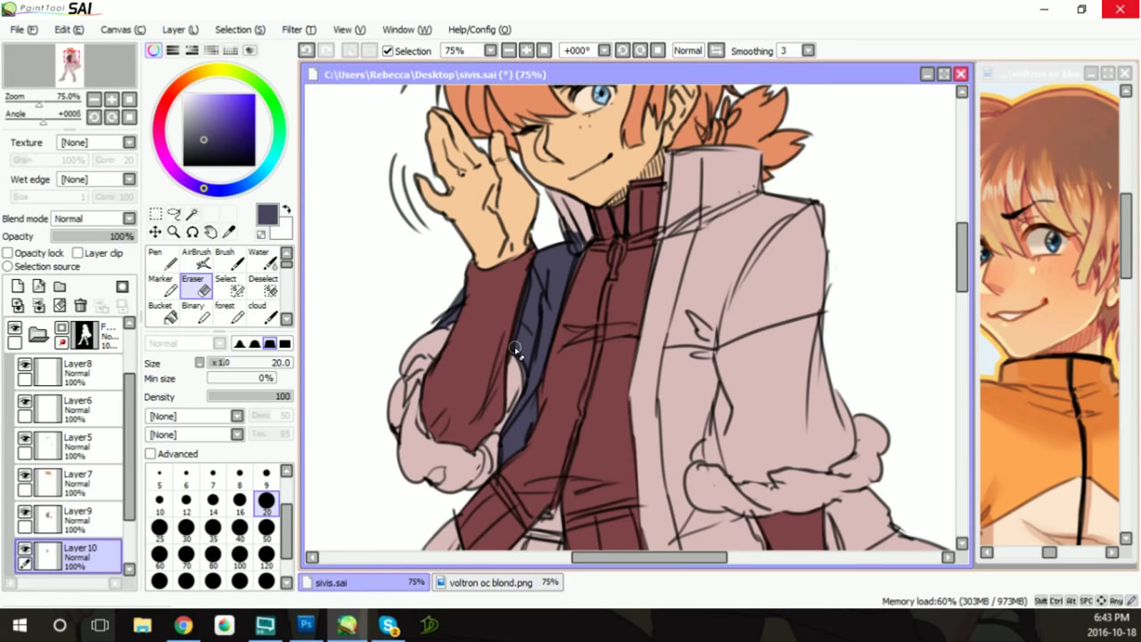
key(n)
Paint the left side of the coat navy up to the collar
drag(535, 312, 572, 243)
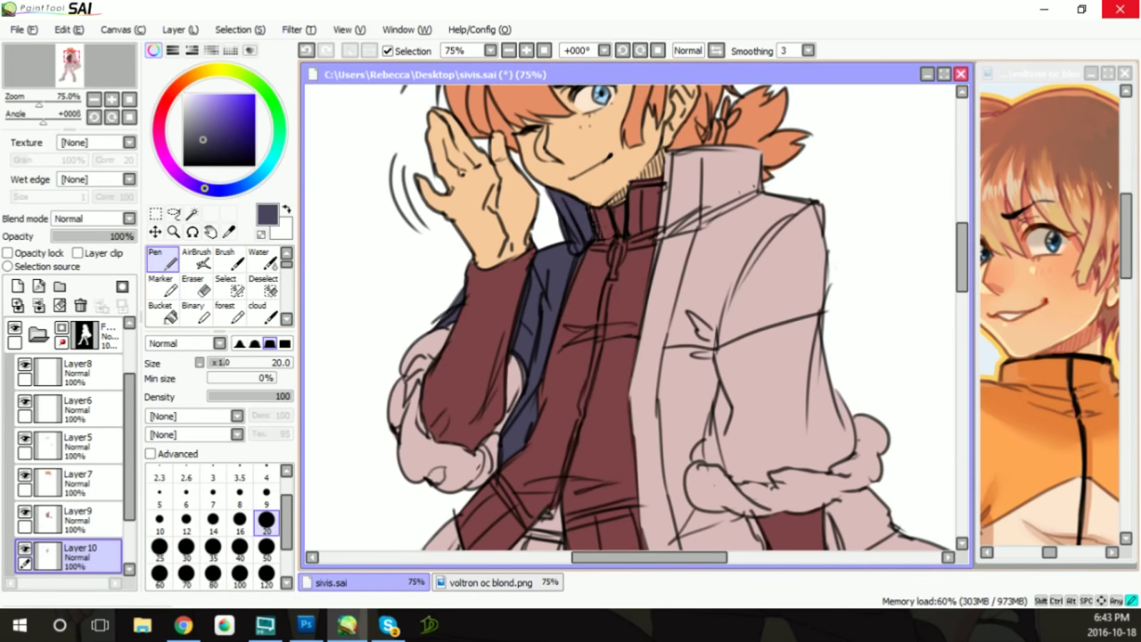
drag(961, 261, 961, 297)
drag(454, 298, 406, 423)
drag(432, 366, 355, 486)
scroll(357, 312, down, 3)
drag(355, 289, 327, 410)
drag(410, 251, 321, 450)
drag(419, 232, 380, 379)
drag(419, 210, 408, 228)
drag(541, 295, 526, 348)
Paint the navy coat lining between the legs and the coat's right side
mouse_move(674, 251)
mouse_down()
mouse_move(686, 334)
mouse_move(706, 353)
mouse_up()
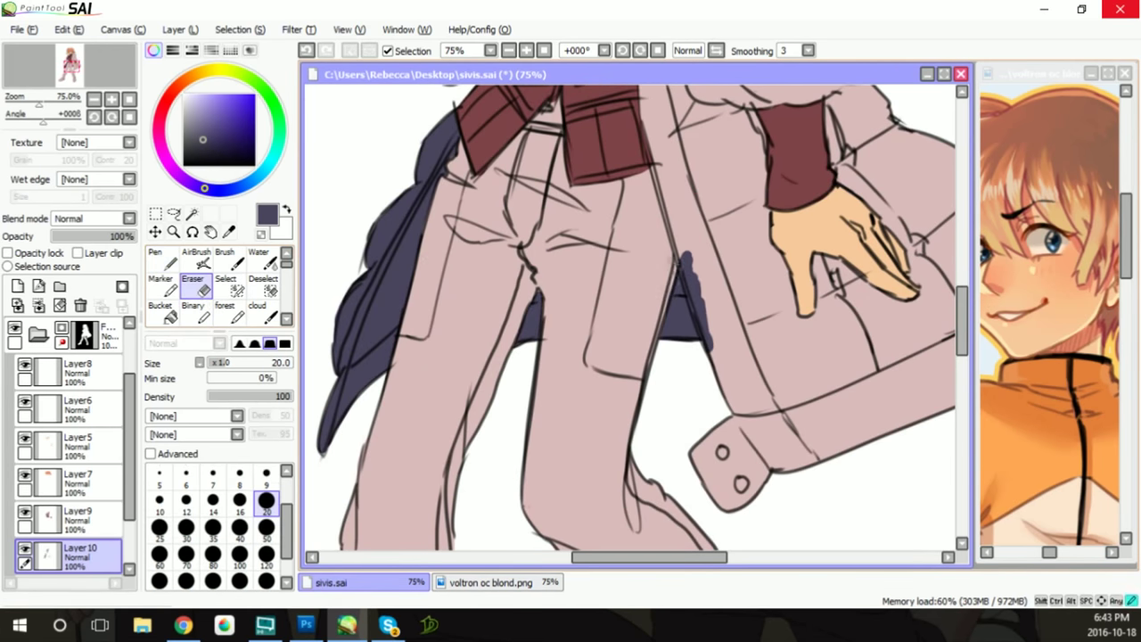
drag(677, 218, 687, 271)
mouse_move(644, 116)
mouse_down()
mouse_move(687, 272)
mouse_move(709, 290)
mouse_up()
drag(700, 348, 767, 512)
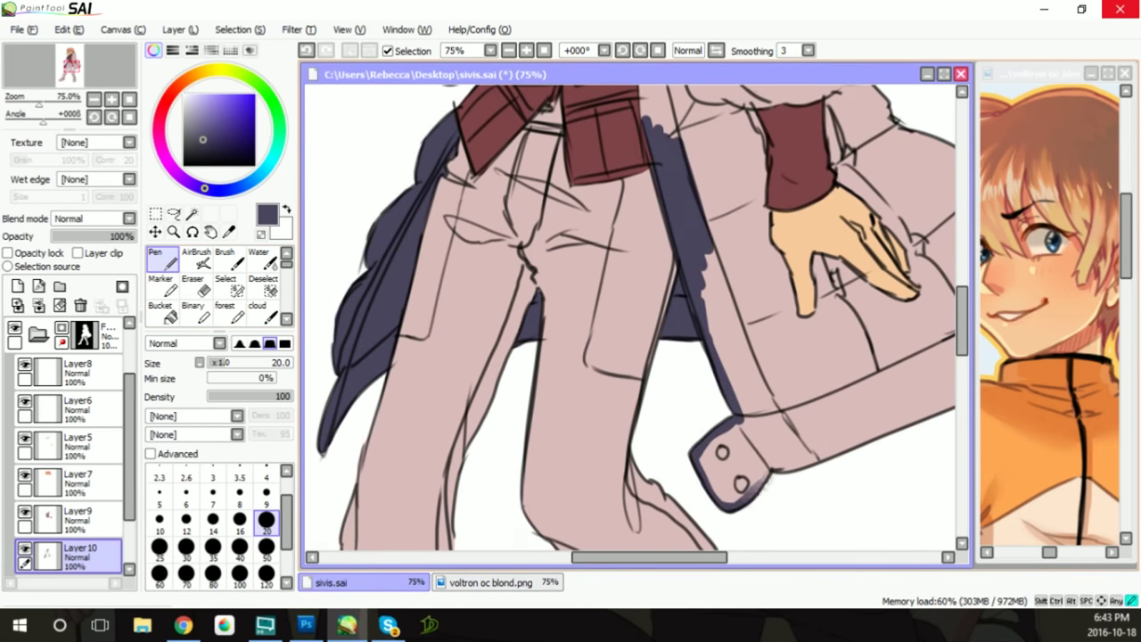
drag(649, 558, 702, 557)
drag(561, 474, 784, 357)
drag(776, 303, 820, 366)
mouse_move(695, 424)
mouse_down()
mouse_move(782, 383)
mouse_move(816, 464)
mouse_up()
scroll(785, 374, up, 3)
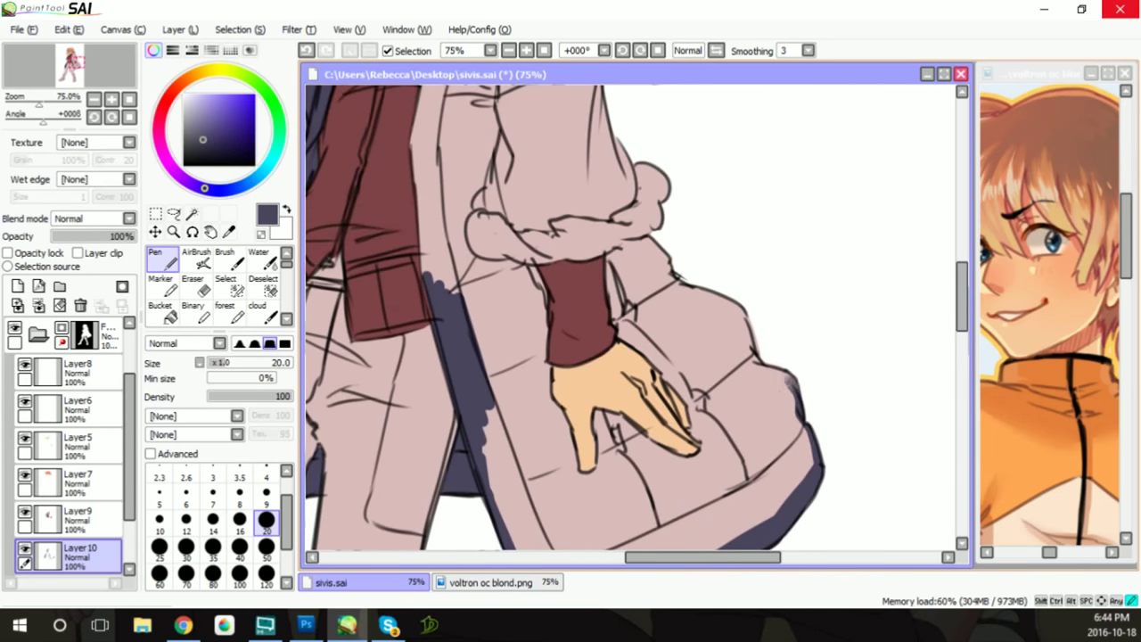
mouse_move(802, 393)
mouse_down()
mouse_move(651, 237)
mouse_move(698, 426)
mouse_move(575, 472)
mouse_move(542, 312)
mouse_up()
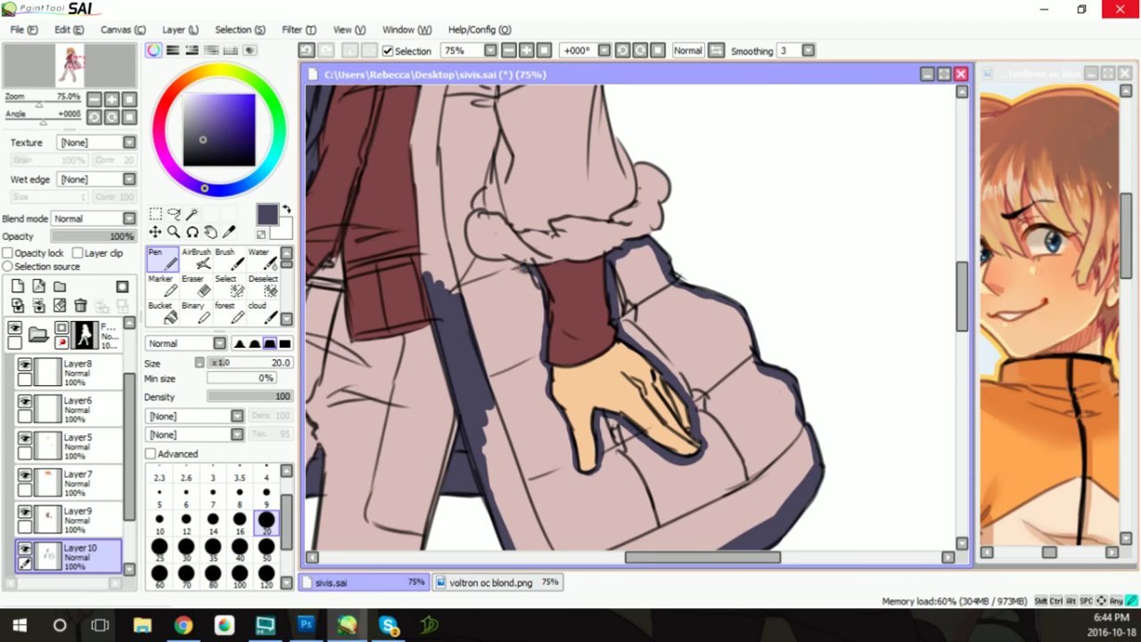
Outline the cuff fur and sleeve edges in navy and bucket-fill the remaining coat
mouse_move(470, 260)
mouse_down()
mouse_move(482, 203)
mouse_move(583, 207)
mouse_move(613, 129)
mouse_up()
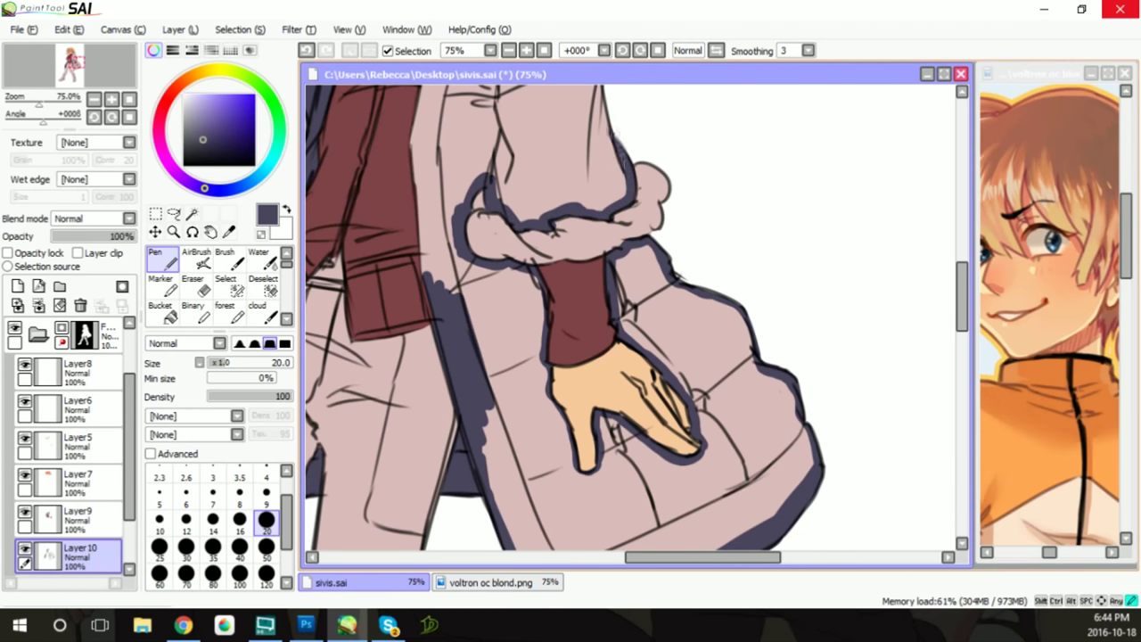
scroll(613, 125, up, 3)
drag(421, 441, 446, 114)
drag(596, 107, 619, 303)
scroll(535, 312, up, 5)
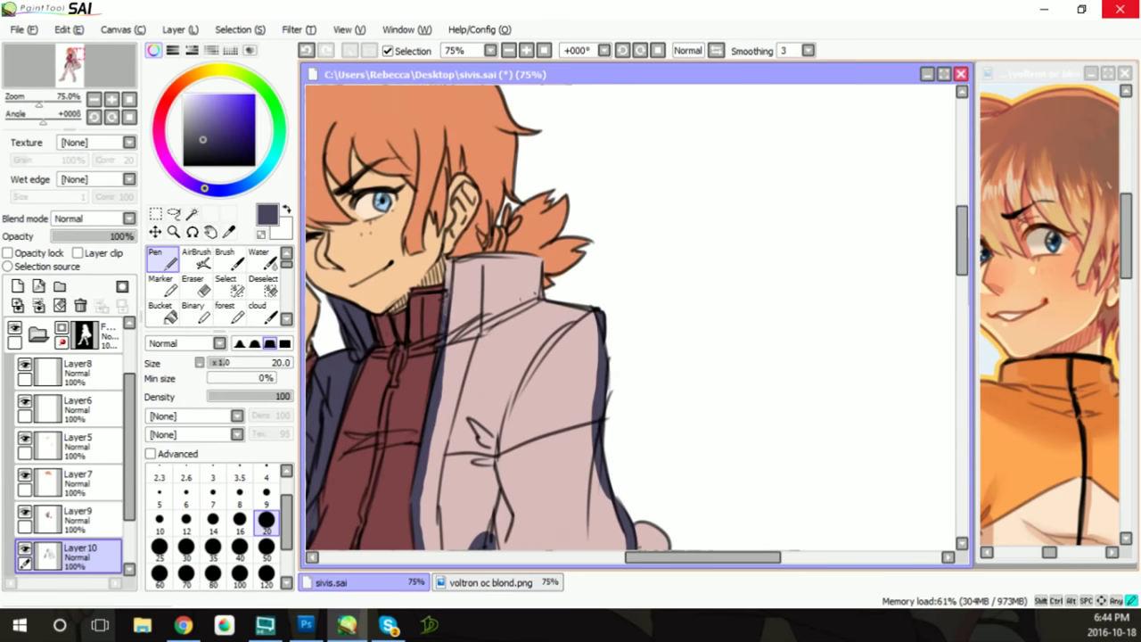
click(160, 312)
mouse_move(961, 254)
mouse_down()
mouse_move(959, 324)
mouse_move(961, 268)
mouse_up()
scroll(129, 499, down, 2)
Shade the left and right fur cuffs grey on Layer 11, then select the jacket's Layer9
click(80, 520)
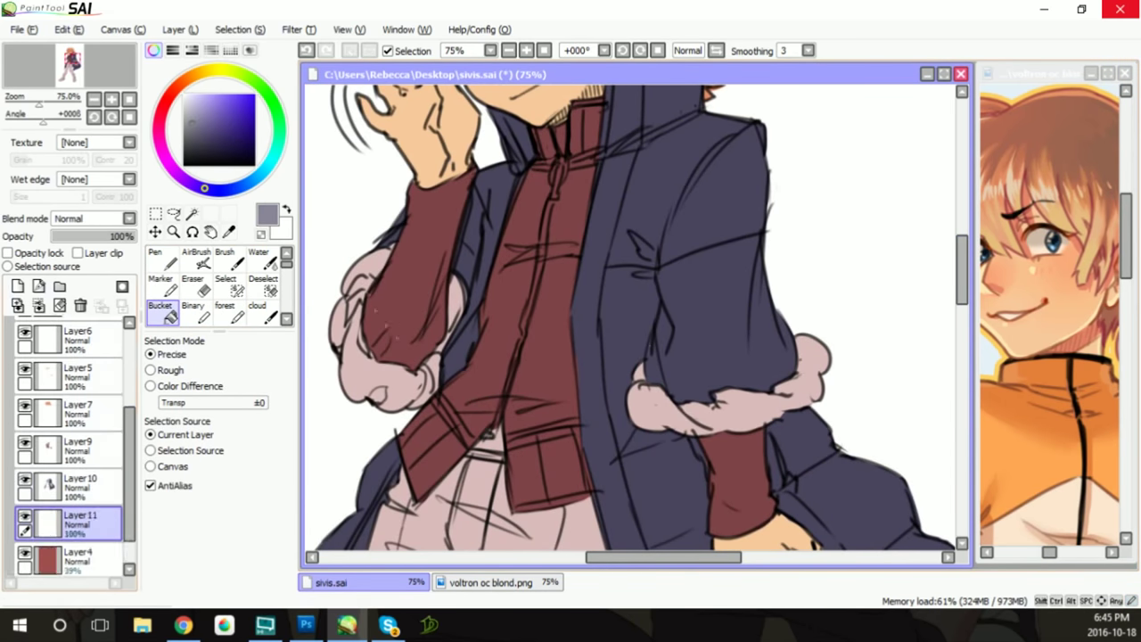
click(160, 258)
drag(383, 250, 357, 357)
mouse_move(338, 285)
mouse_down()
mouse_move(401, 405)
mouse_move(459, 281)
mouse_up()
mouse_move(633, 392)
mouse_down()
mouse_move(704, 419)
mouse_move(807, 383)
mouse_move(804, 372)
mouse_up()
scroll(804, 372, down, 2)
mouse_move(961, 268)
mouse_down()
mouse_move(961, 321)
mouse_move(952, 254)
mouse_up()
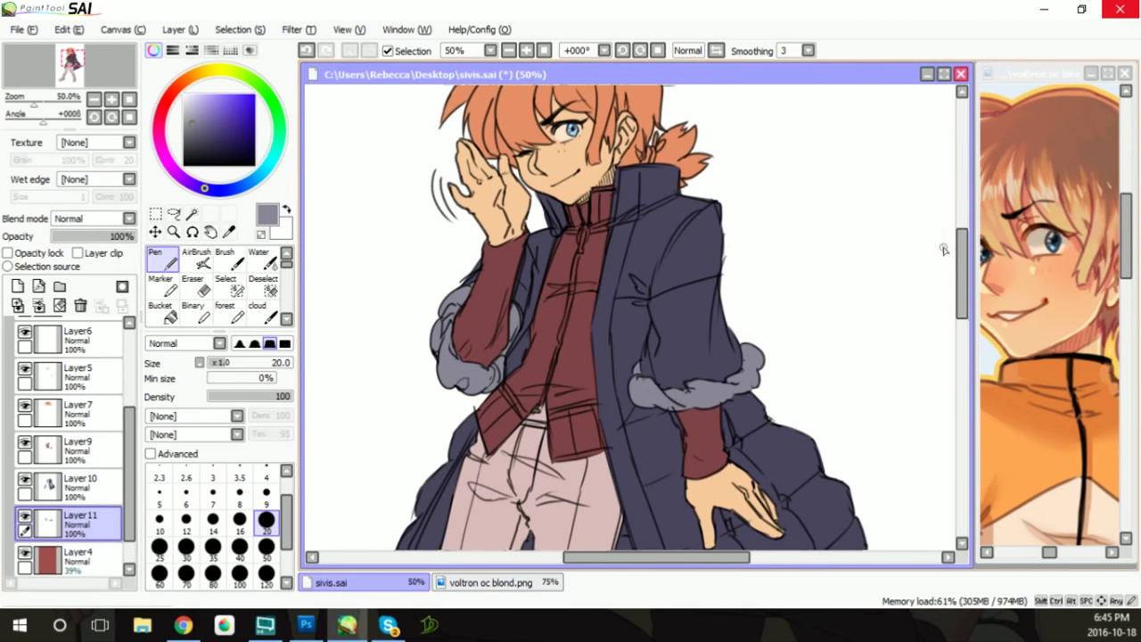
click(80, 445)
key(ctrl+u)
Shift the jacket colour from maroon to brown with a colour adjustment
mouse_move(887, 132)
mouse_down()
mouse_move(927, 122)
mouse_move(927, 148)
mouse_move(854, 173)
mouse_up()
click(940, 207)
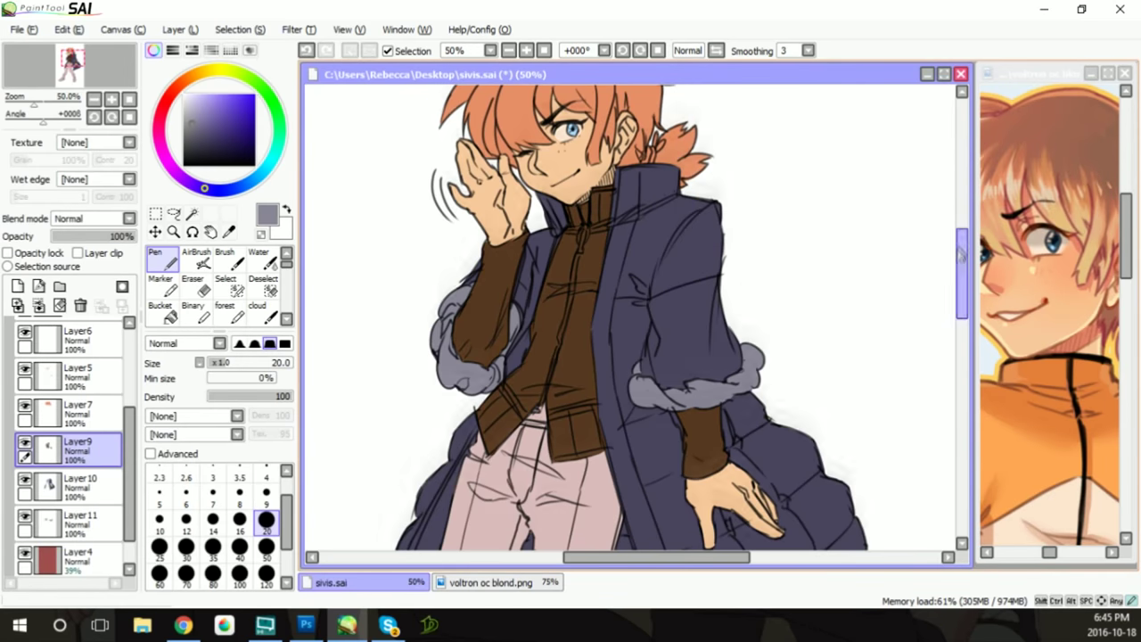
scroll(624, 357, down, 3)
Paint and fill the pants tan on a new layer
click(17, 285)
alt+click(536, 163)
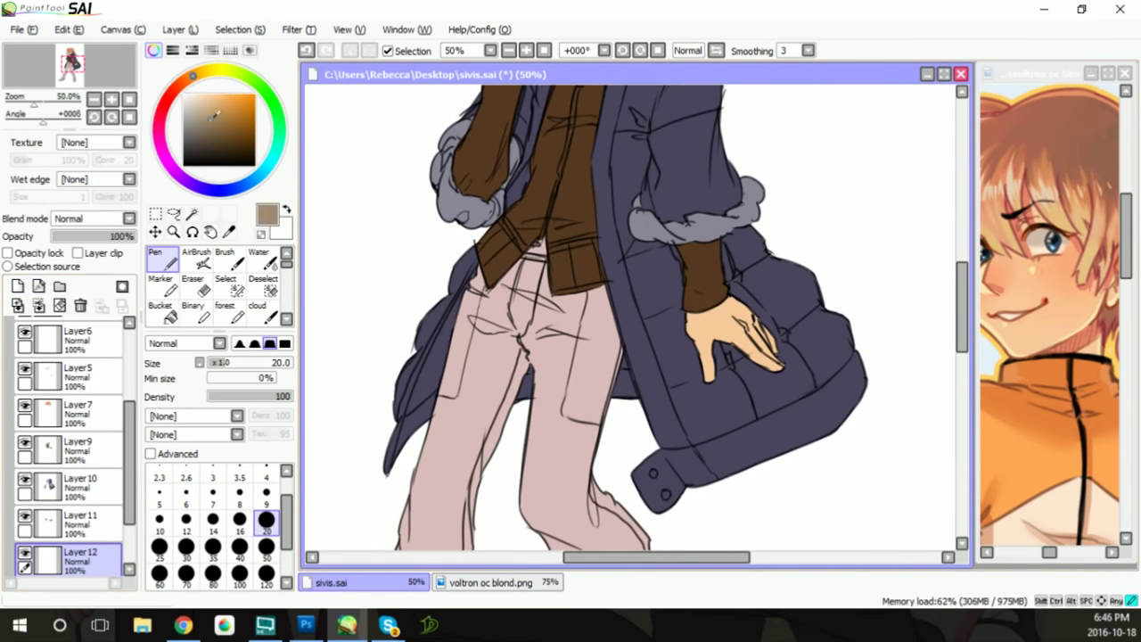
drag(967, 296, 967, 330)
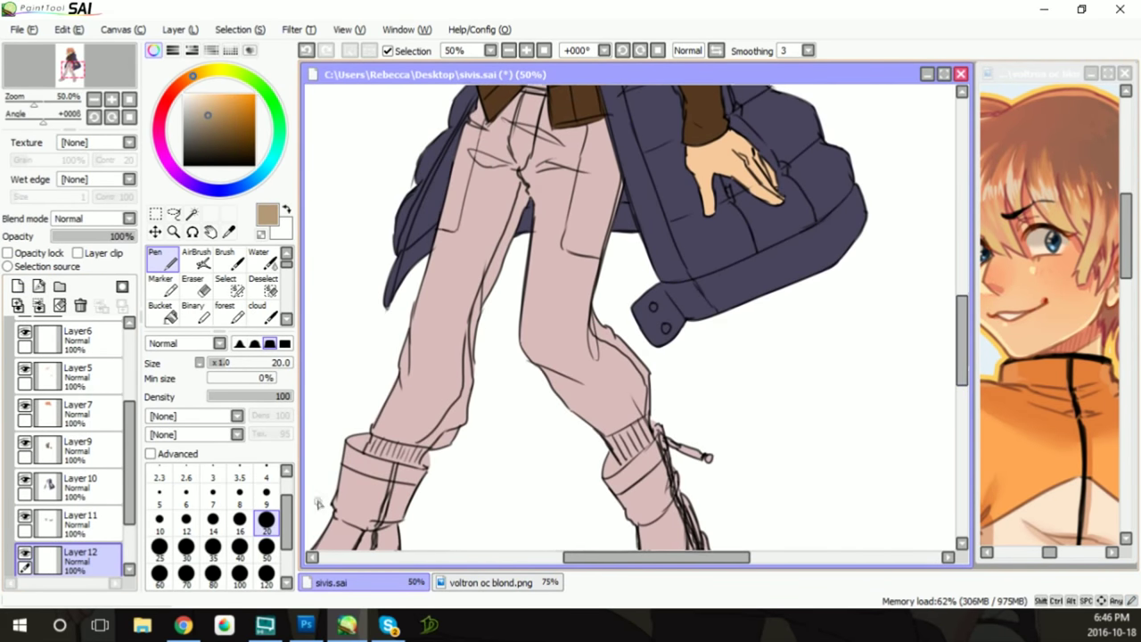
mouse_move(370, 446)
mouse_down()
mouse_move(479, 96)
mouse_move(531, 91)
mouse_up()
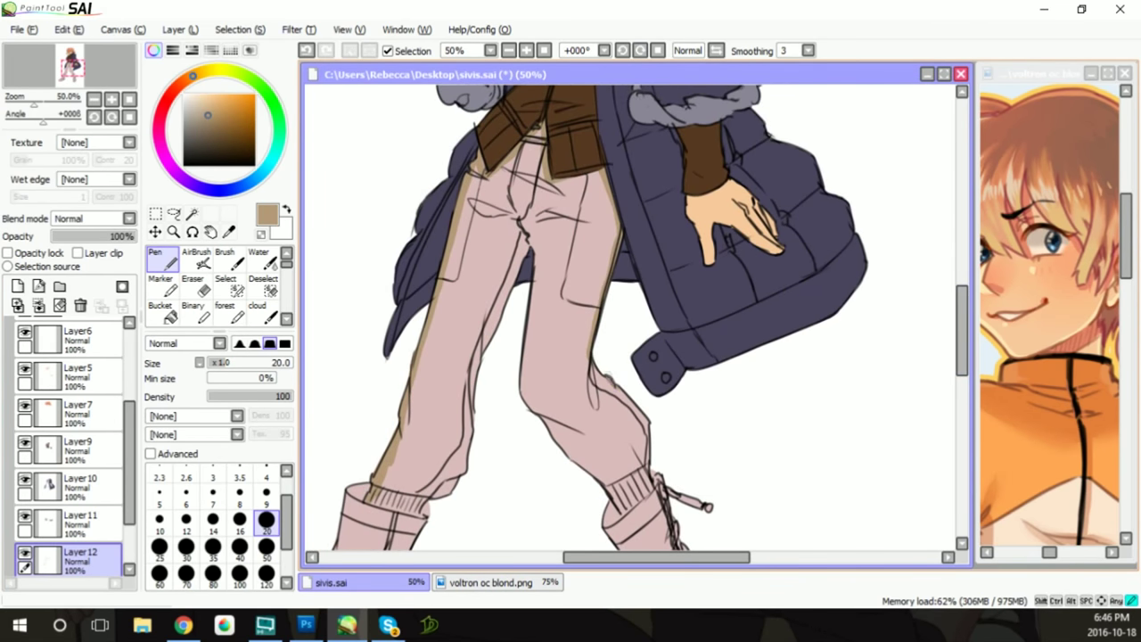
drag(538, 243, 438, 498)
click(165, 312)
click(570, 356)
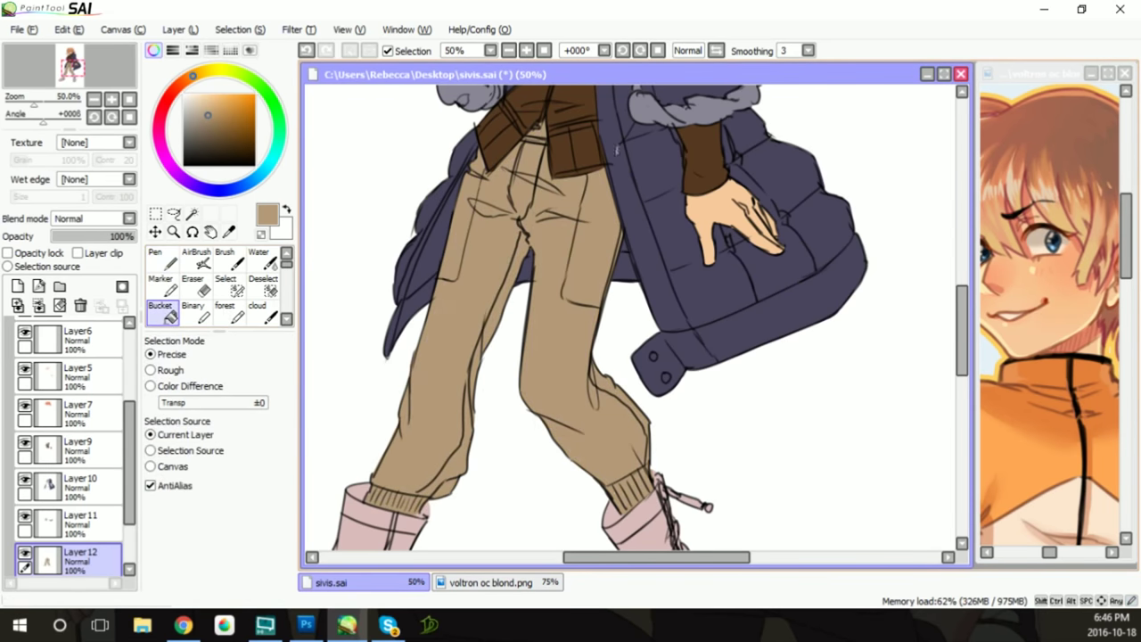
click(192, 286)
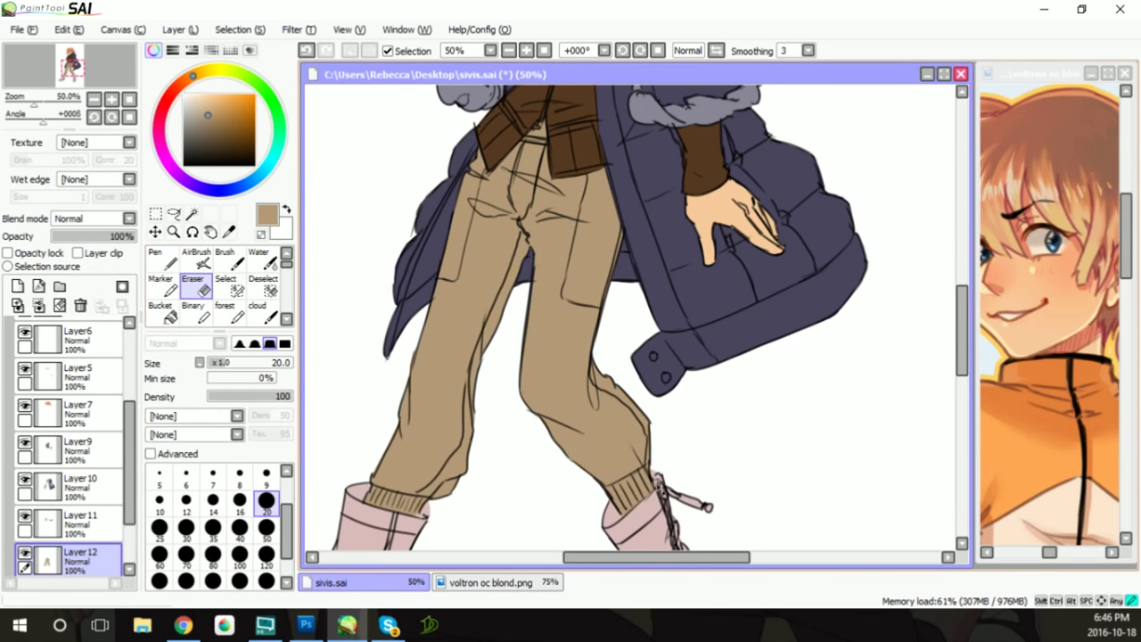
key(n)
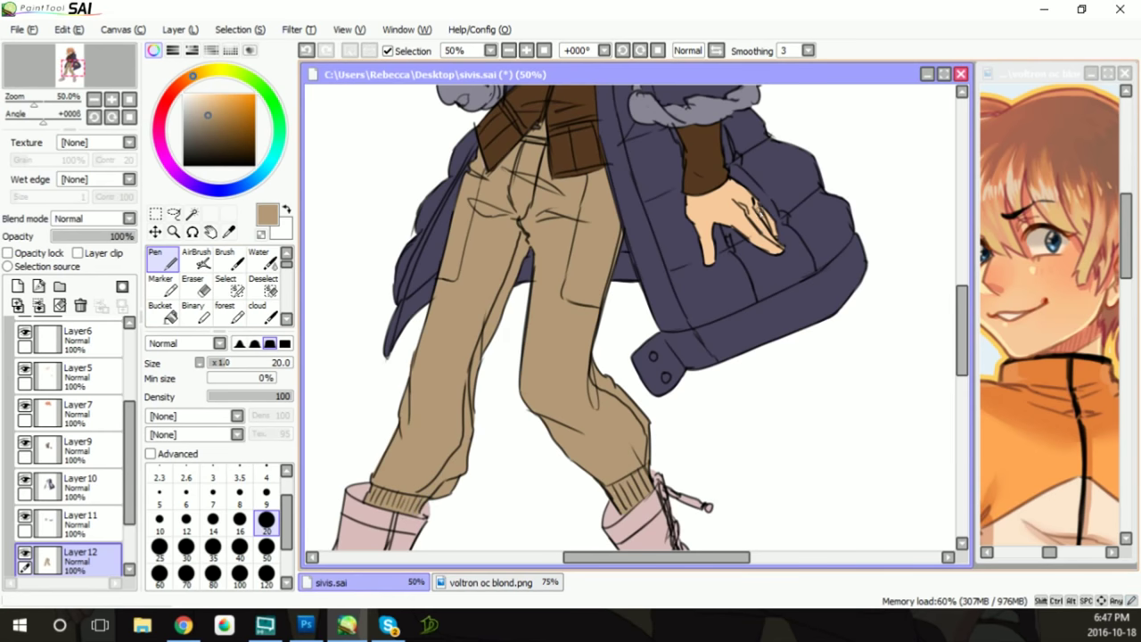
Paint red cuffs above both boots with a size-50 Pen on a new clipped layer
click(171, 92)
click(236, 112)
click(18, 286)
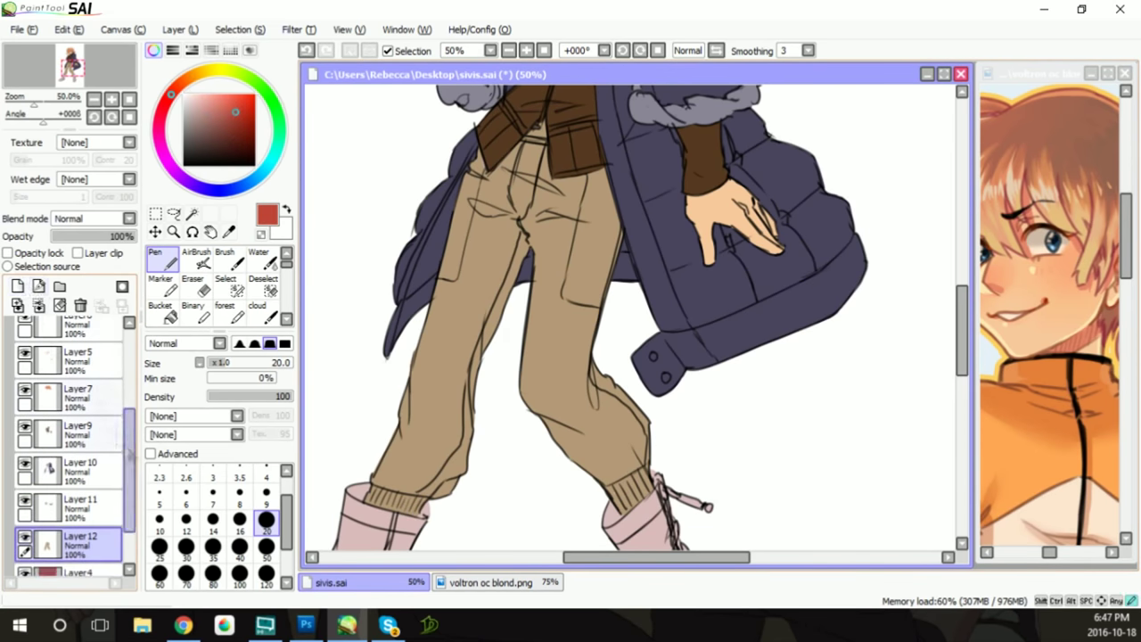
scroll(130, 464, down, 3)
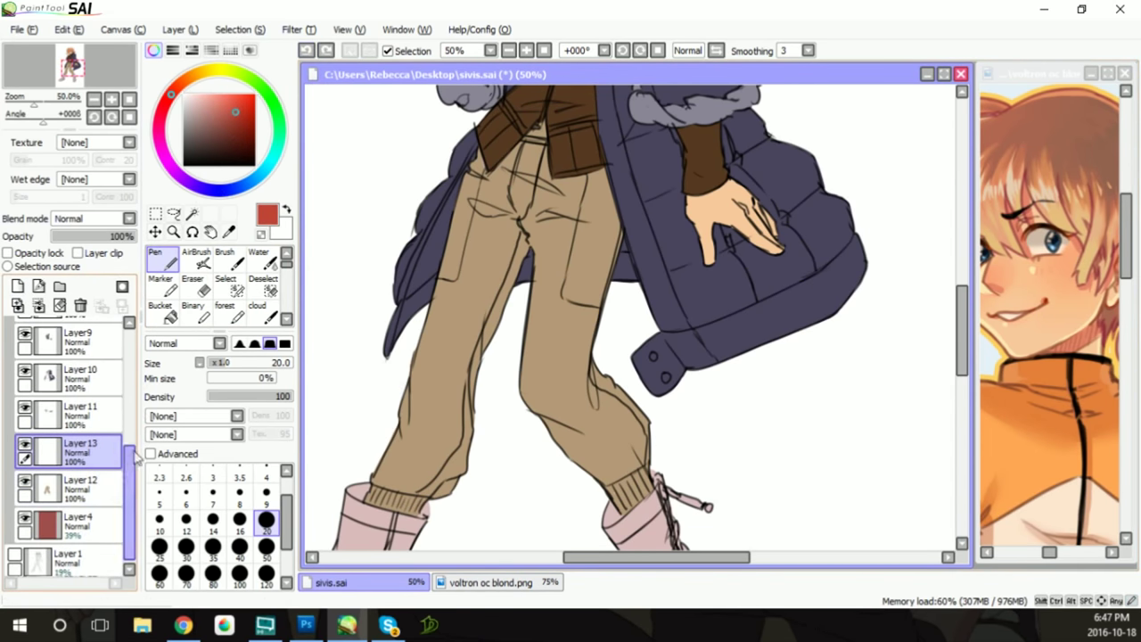
click(77, 253)
click(266, 545)
drag(368, 496, 426, 512)
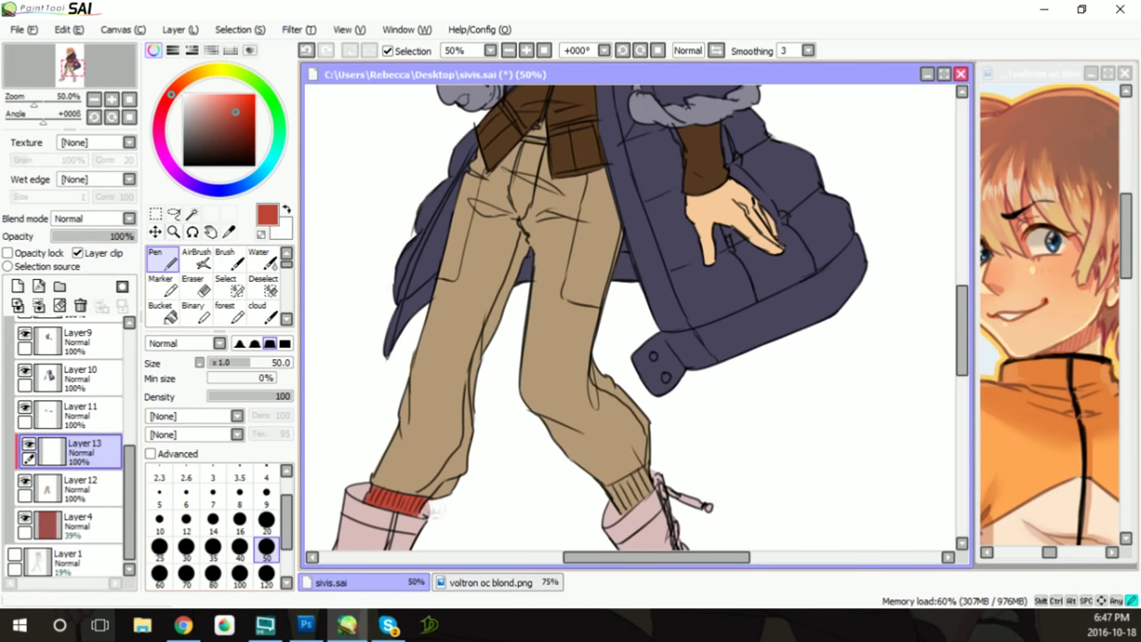
drag(611, 471, 647, 507)
key(e)
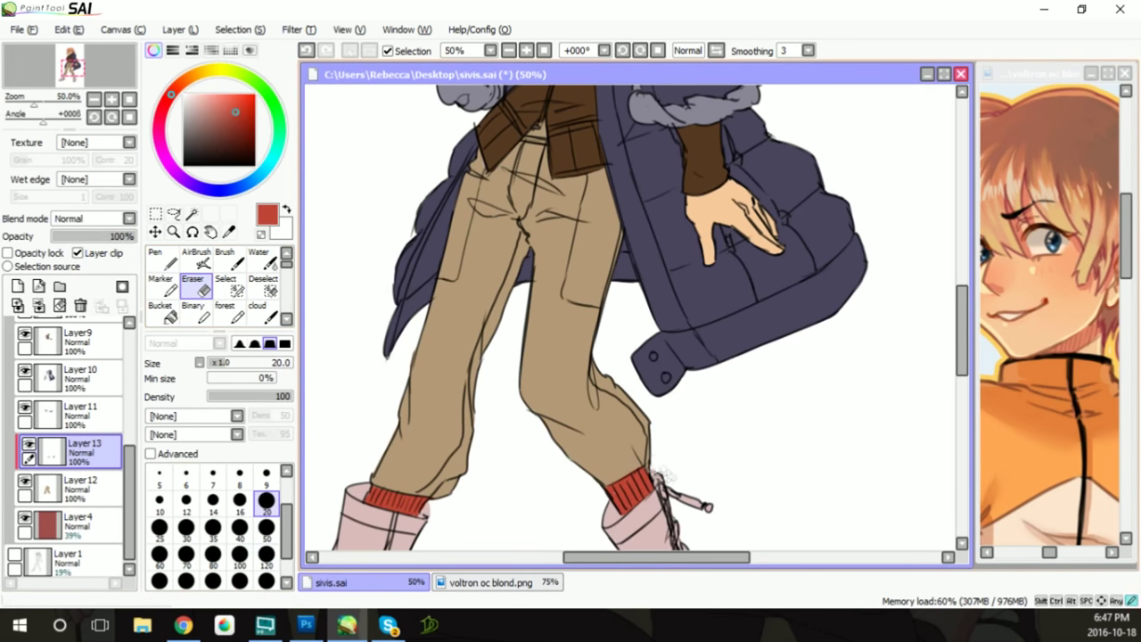
Darken the red sock cuffs with Hue/Saturation Luminescence -30
click(297, 30)
click(330, 46)
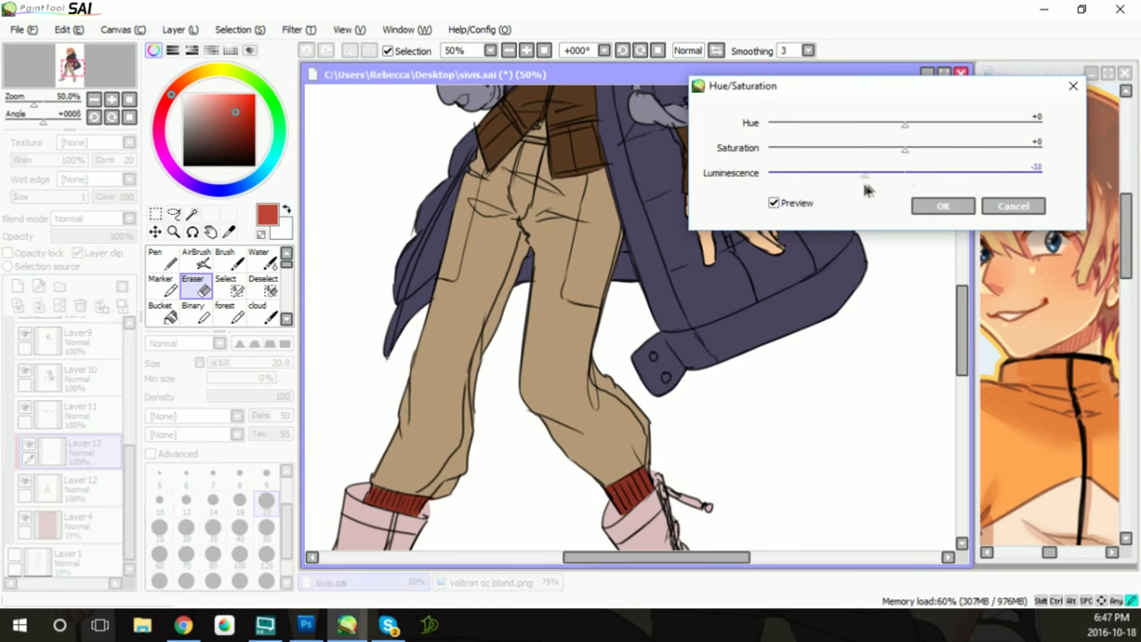
drag(869, 175, 861, 174)
click(942, 206)
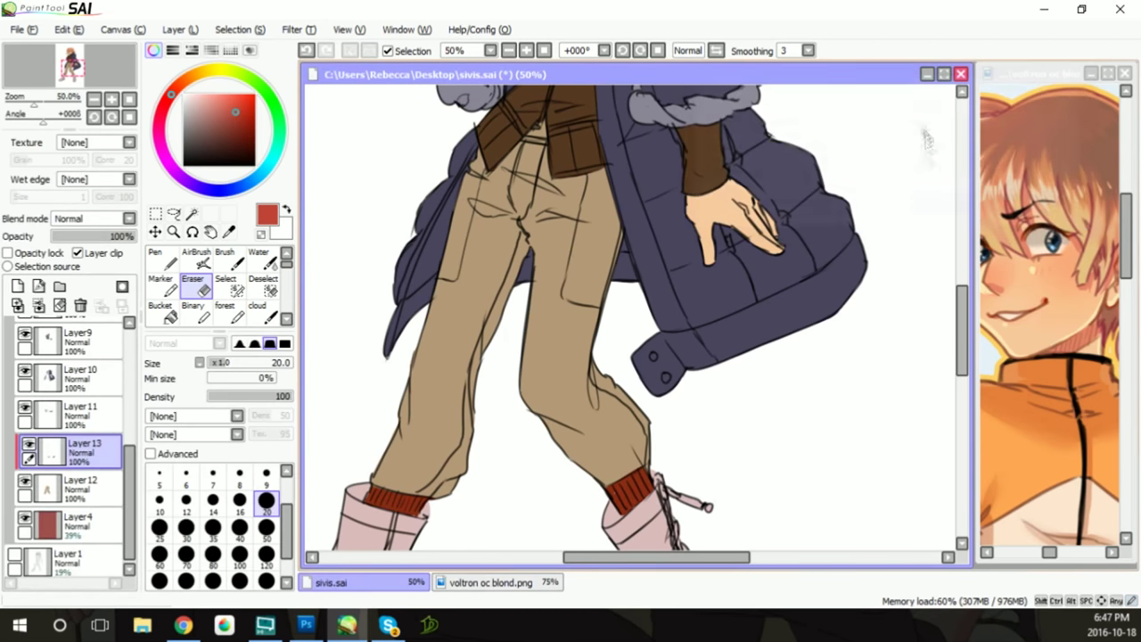
mouse_move(962, 312)
mouse_down()
mouse_move(966, 339)
mouse_move(966, 294)
mouse_move(950, 289)
mouse_up()
Make the pants a brighter yellow tan with Hue/Saturation (+4, +38, +26)
click(81, 486)
click(509, 50)
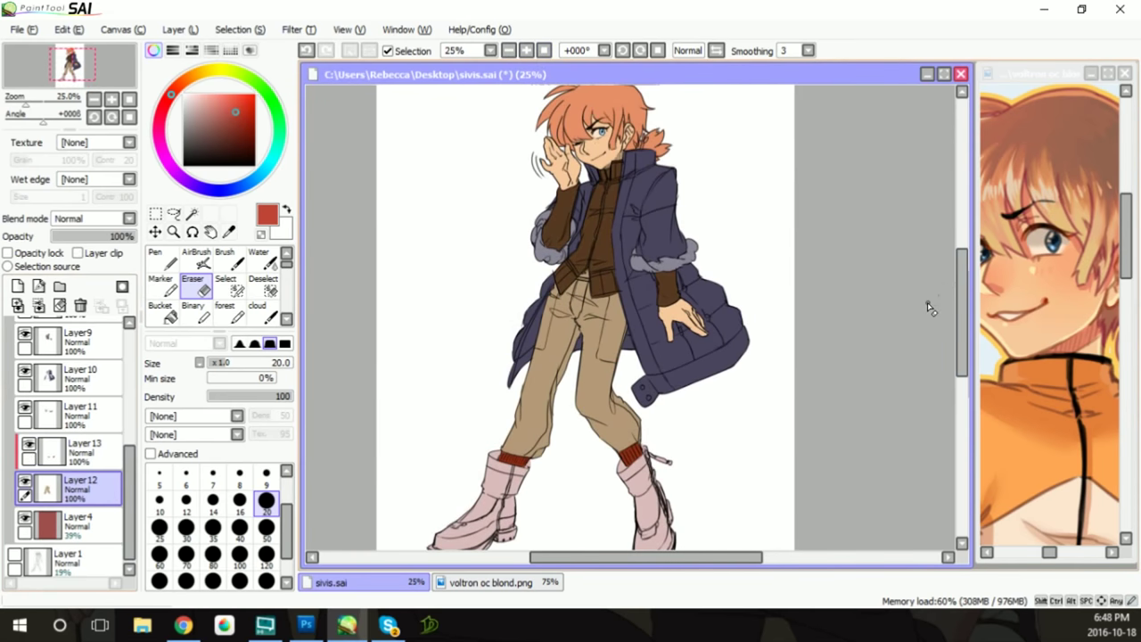
click(294, 30)
click(330, 48)
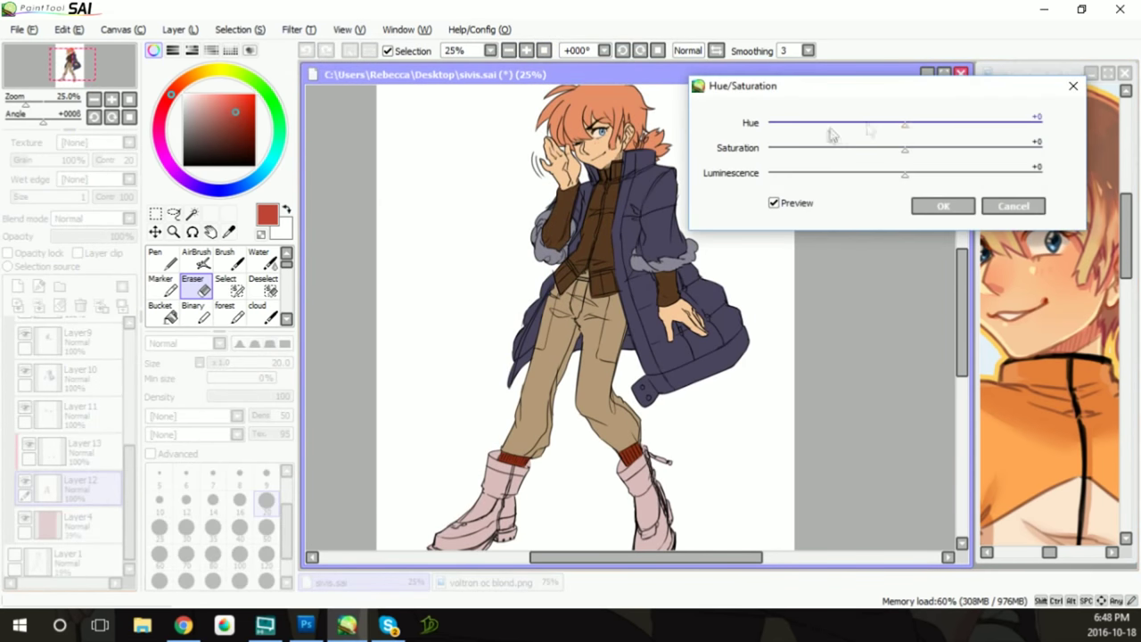
mouse_move(905, 148)
mouse_down()
mouse_move(957, 148)
mouse_move(960, 172)
mouse_move(939, 173)
mouse_up()
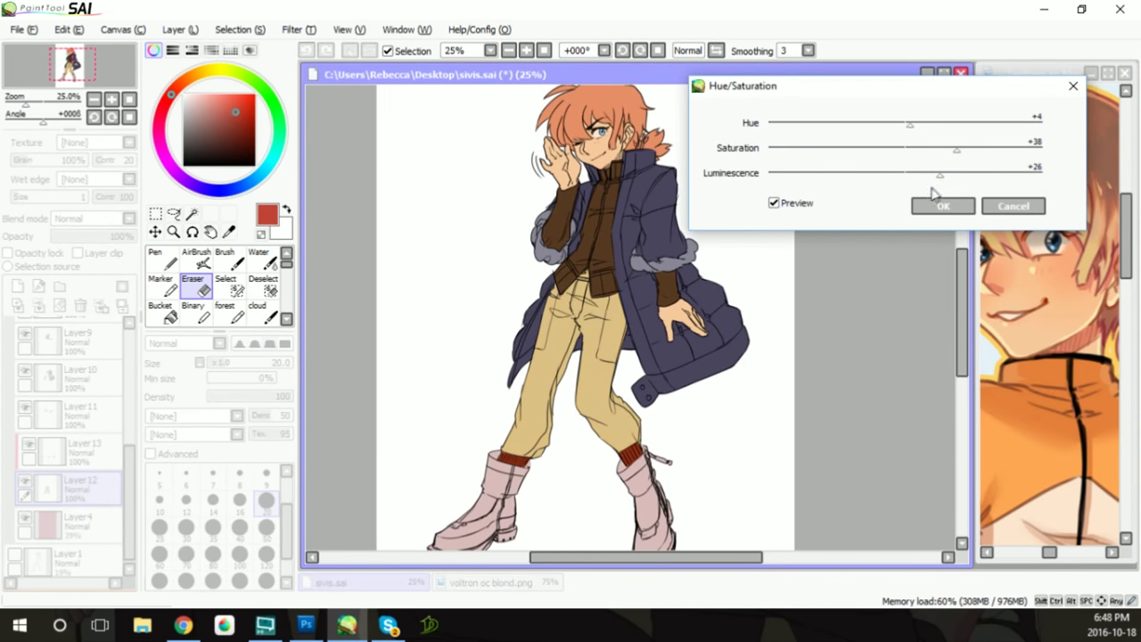
click(943, 205)
Bucket-fill both boots dark brown on a new layer
scroll(930, 194, down, 3)
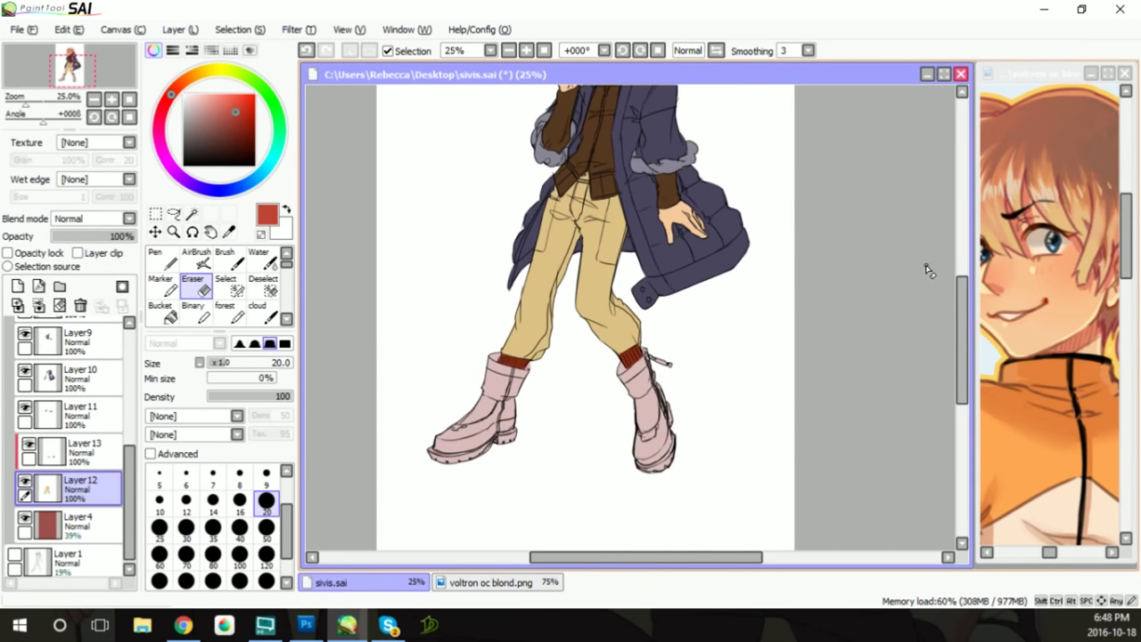
click(80, 521)
click(16, 285)
click(161, 312)
click(627, 142)
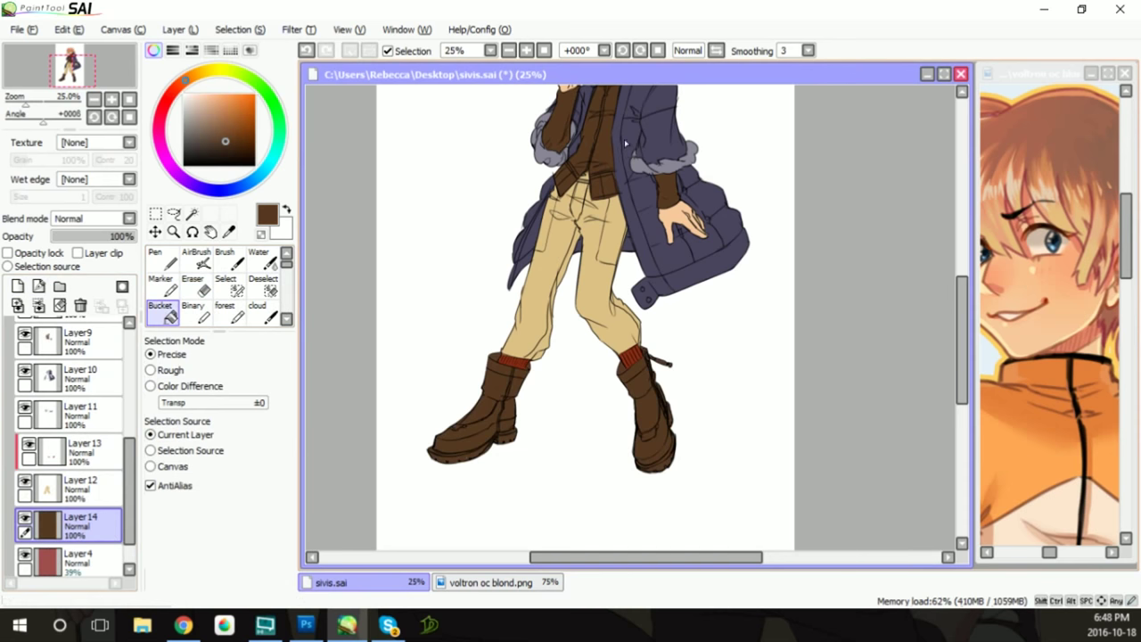
Save the drawing and toggle the pink sketch annotations layer
scroll(626, 147, up, 3)
click(24, 29)
click(37, 122)
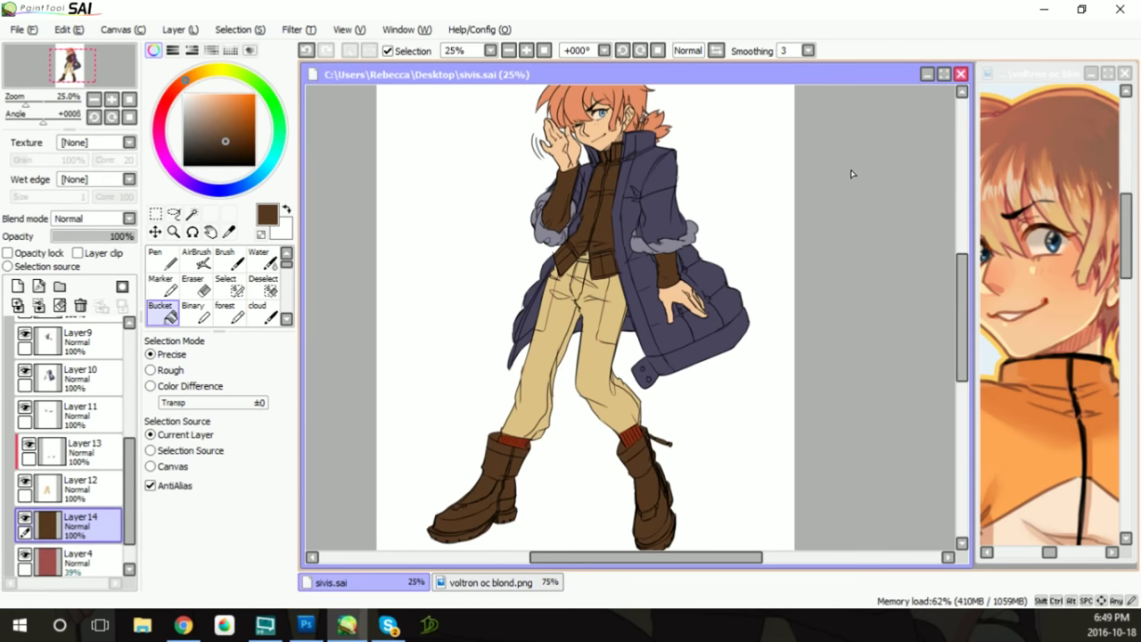
scroll(963, 234, up, 1)
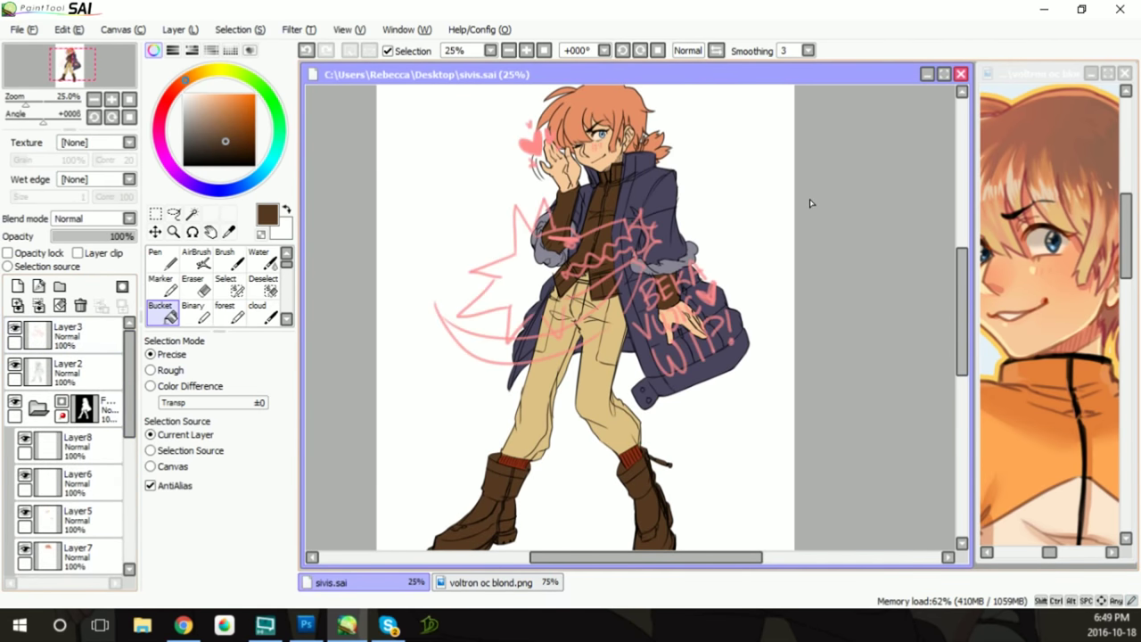
click(15, 328)
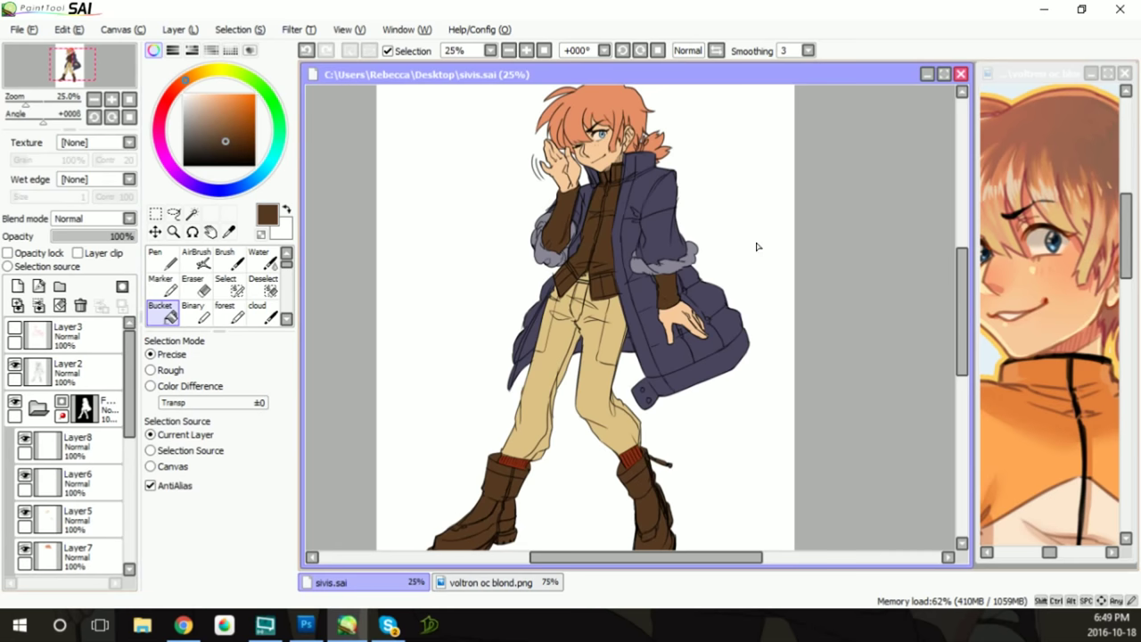
Paint a dark red strip at the waist under the jacket on Layer 13
scroll(949, 308, down, 1)
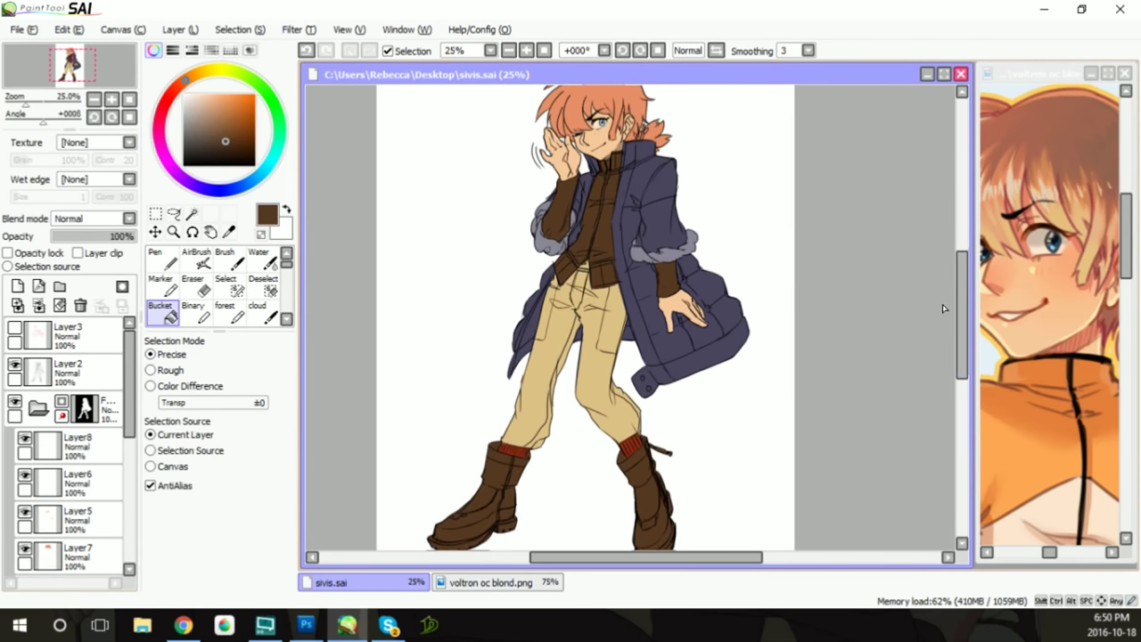
alt+click(514, 451)
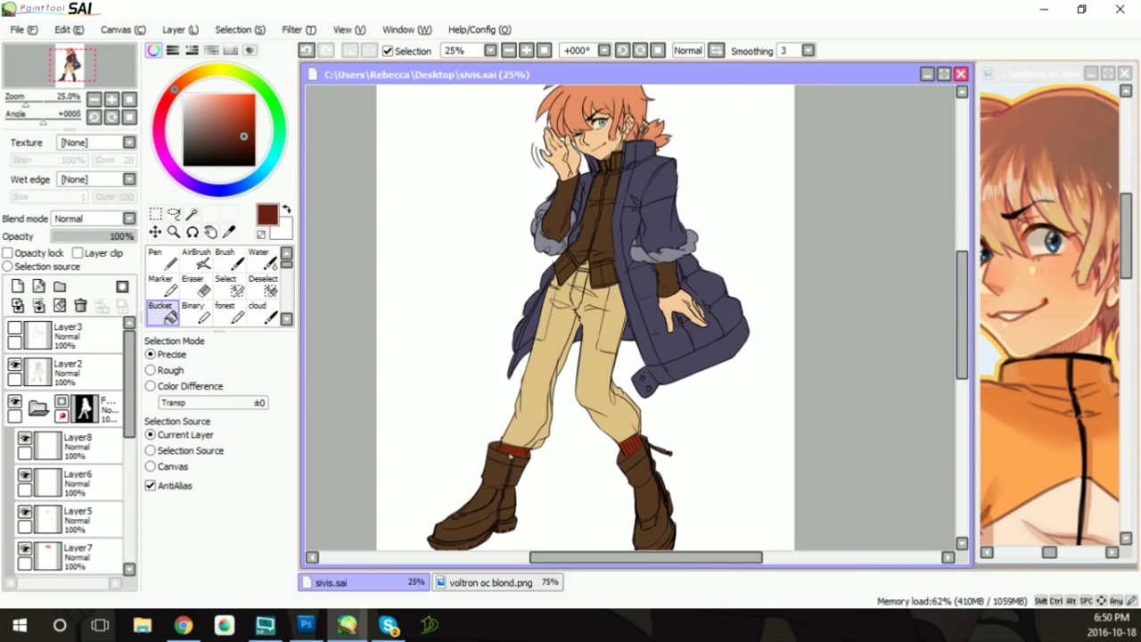
scroll(66, 445, down, 3)
click(80, 491)
scroll(741, 343, up, 4)
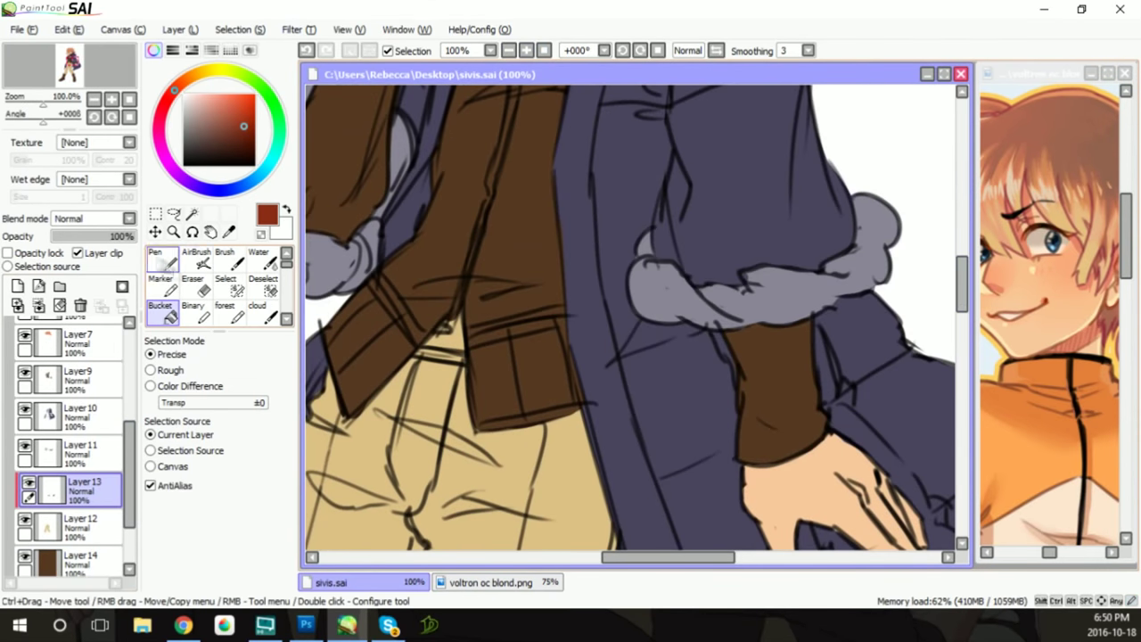
click(162, 258)
drag(419, 352, 481, 355)
drag(432, 314, 464, 353)
Add a new layer, sample the pants tan, and select the brown boots layer
key(ctrl+shift+n)
scroll(563, 88, down, 3)
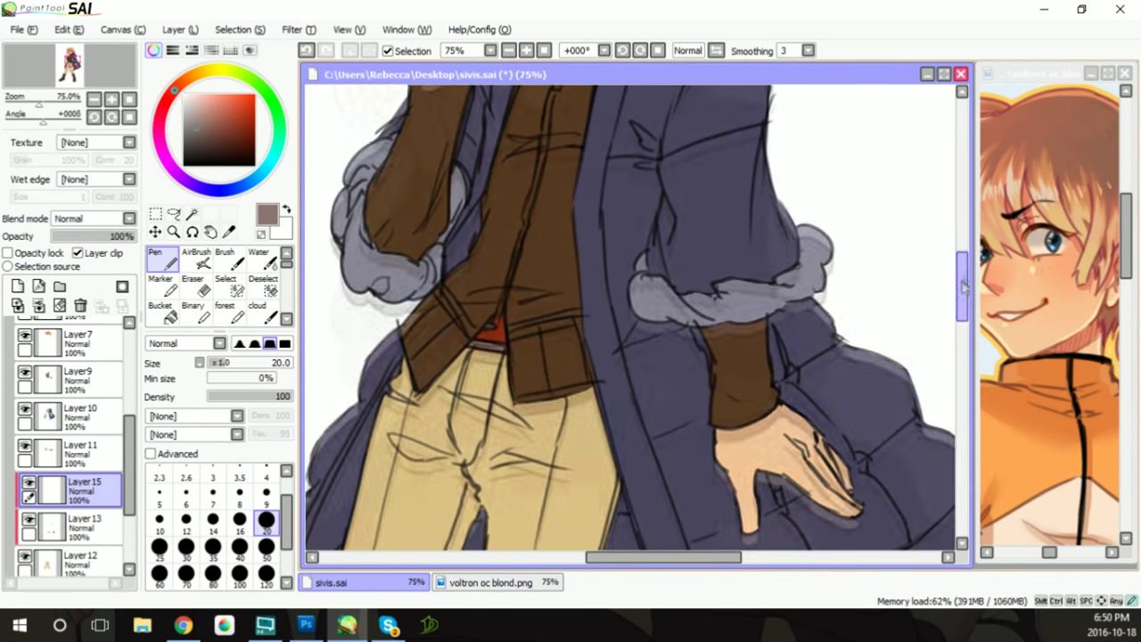
scroll(563, 88, down, 2)
scroll(563, 88, down, 3)
scroll(563, 267, up, 3)
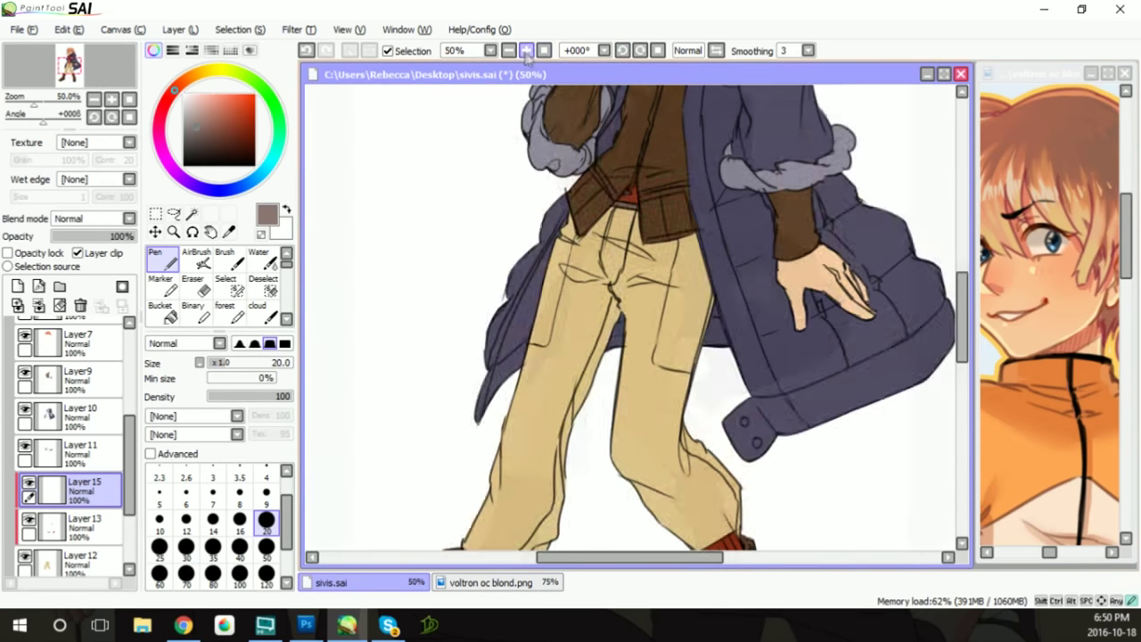
scroll(535, 267, down, 5)
alt+click(507, 205)
click(80, 513)
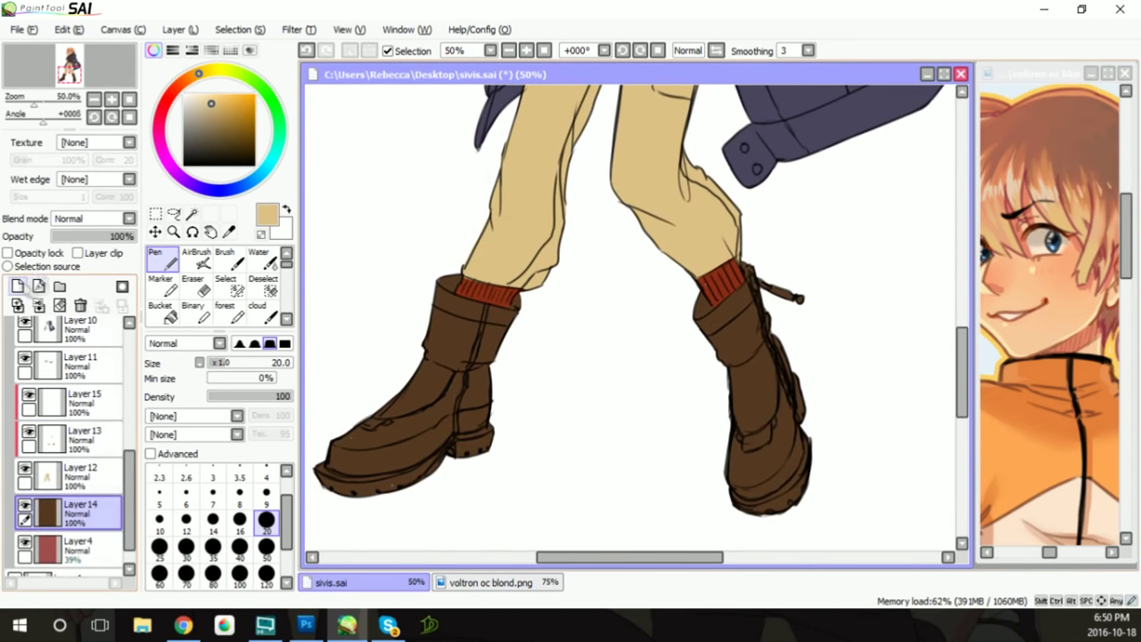
On a new layer, paint the left boot's toe and heel solid tan
key(ctrl+shift+n)
scroll(624, 312, up, 2)
drag(624, 312, 883, 314)
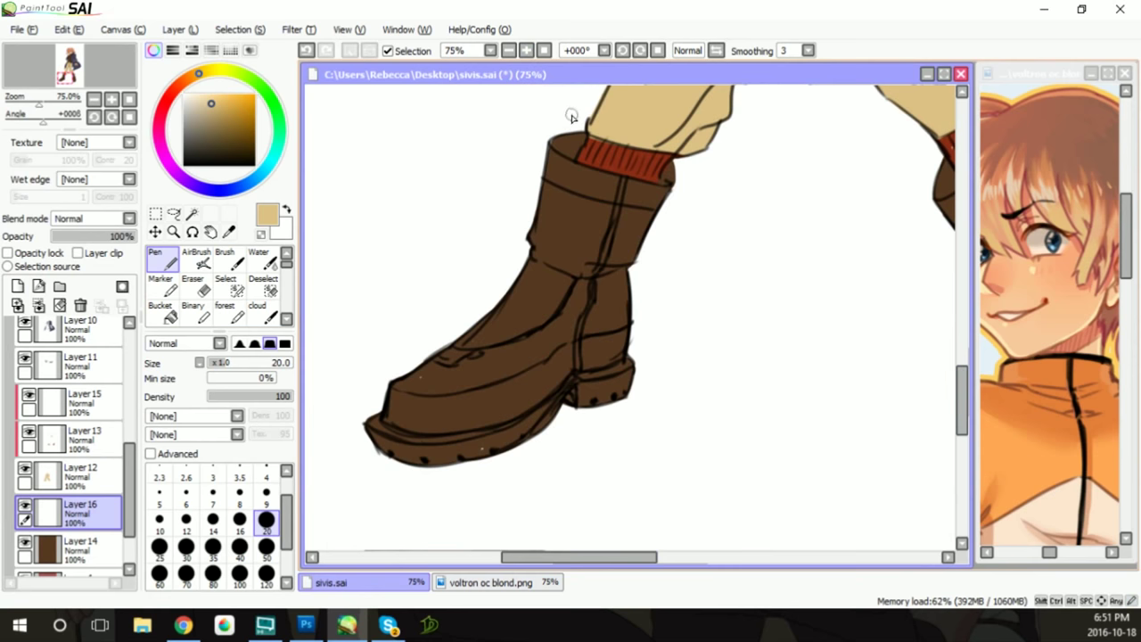
mouse_move(392, 406)
mouse_down()
mouse_move(446, 410)
mouse_move(462, 381)
mouse_move(548, 339)
mouse_move(579, 283)
mouse_move(561, 379)
mouse_up()
mouse_move(428, 424)
mouse_down()
mouse_move(510, 411)
mouse_move(562, 370)
mouse_up()
drag(562, 335, 543, 401)
drag(553, 357, 485, 415)
drag(499, 392, 450, 419)
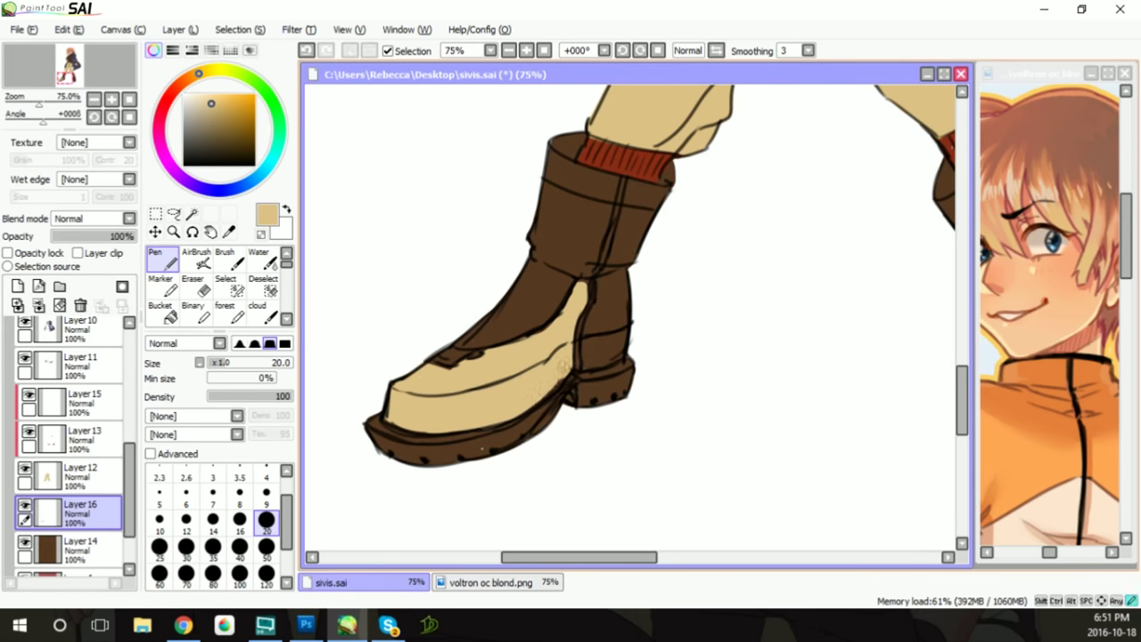
mouse_move(593, 361)
mouse_down()
mouse_move(610, 285)
mouse_move(624, 348)
mouse_move(601, 361)
mouse_up()
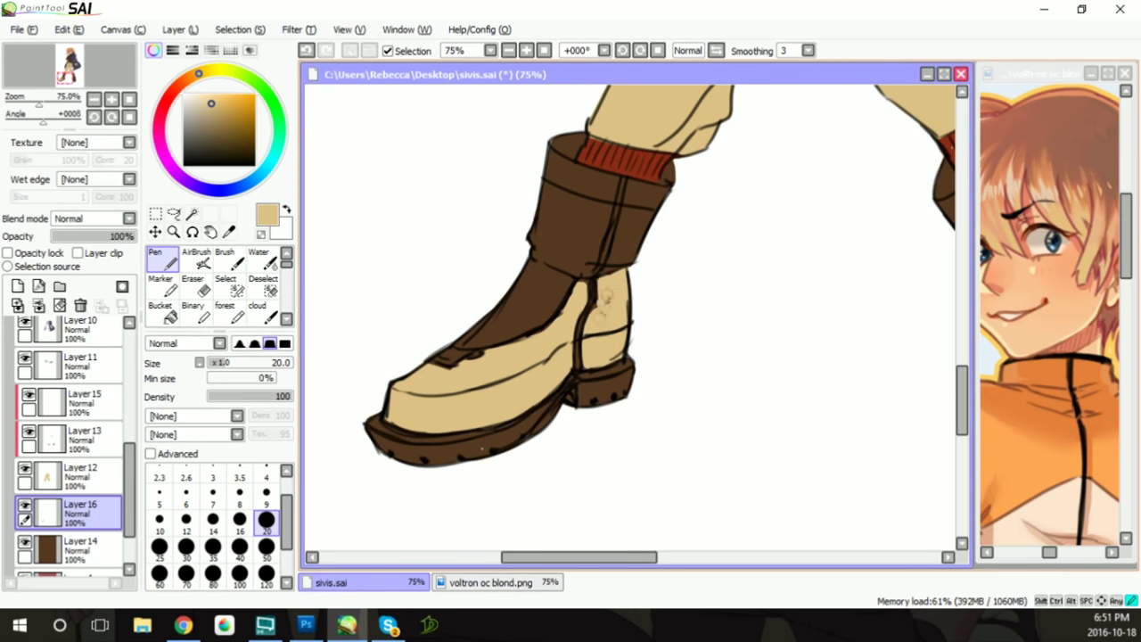
Paint the right boot's toe and sole tan
drag(579, 557, 667, 557)
mouse_move(639, 361)
mouse_down()
mouse_move(640, 441)
mouse_move(691, 455)
mouse_move(675, 406)
mouse_up()
mouse_move(709, 366)
mouse_down()
mouse_move(711, 306)
mouse_move(735, 446)
mouse_move(685, 464)
mouse_up()
drag(722, 344, 700, 446)
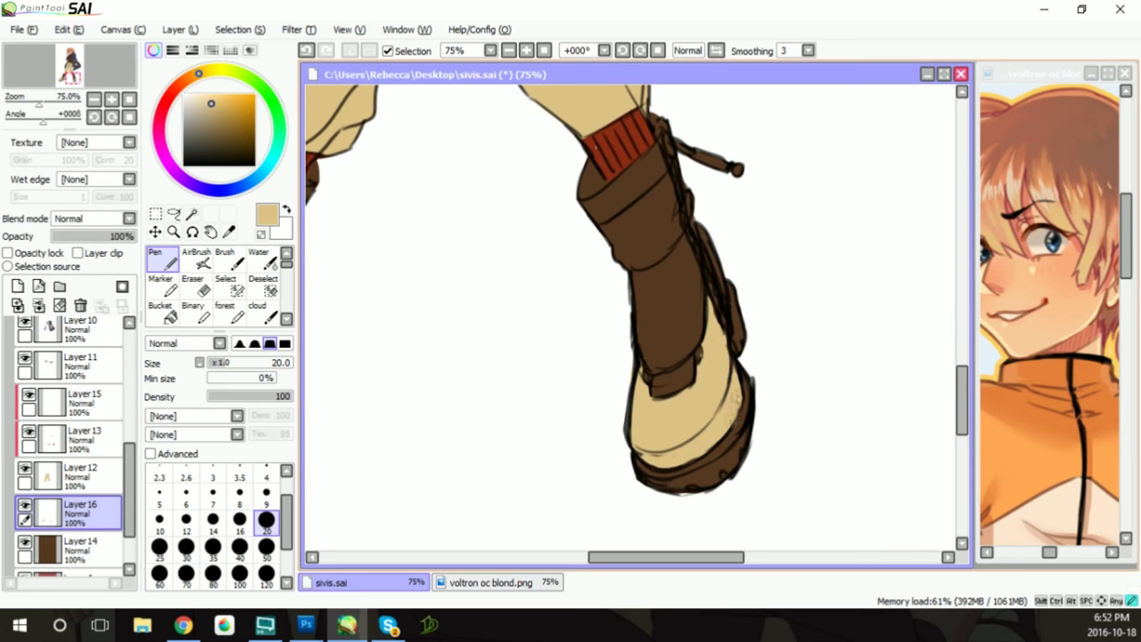
scroll(753, 157, down, 2)
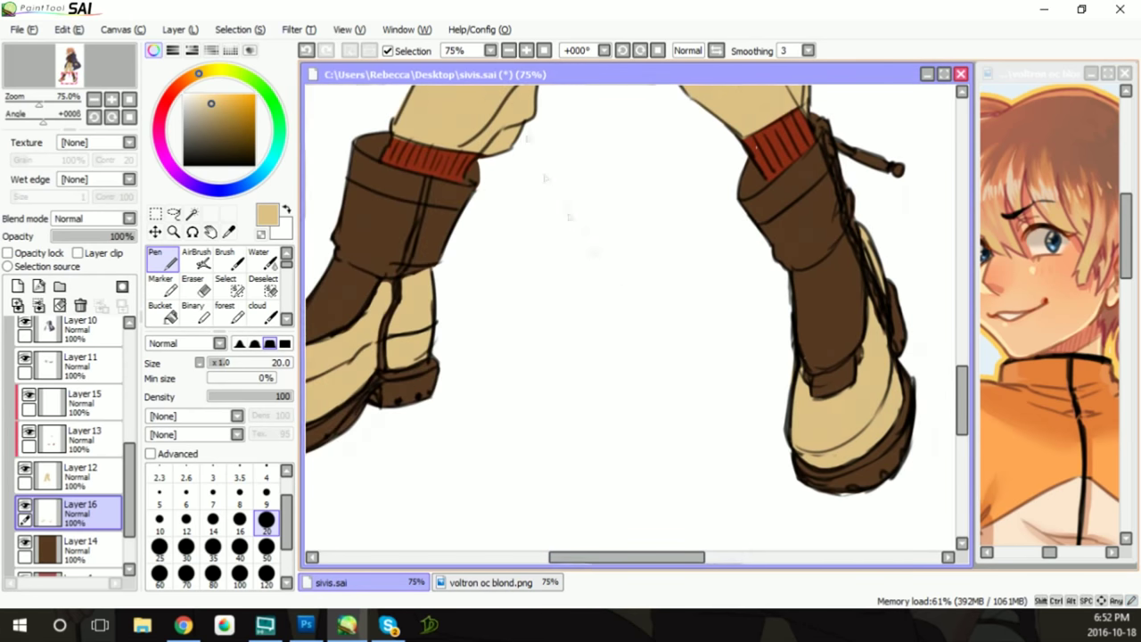
scroll(753, 157, down, 3)
Darken the boot tan with Hue/Saturation: Hue -4, Saturation +19, Luminescence -31
click(294, 29)
click(330, 51)
mouse_move(905, 148)
mouse_down()
mouse_move(952, 148)
mouse_move(863, 173)
mouse_up()
drag(905, 122, 900, 122)
drag(952, 148, 930, 148)
drag(863, 173, 860, 173)
click(942, 206)
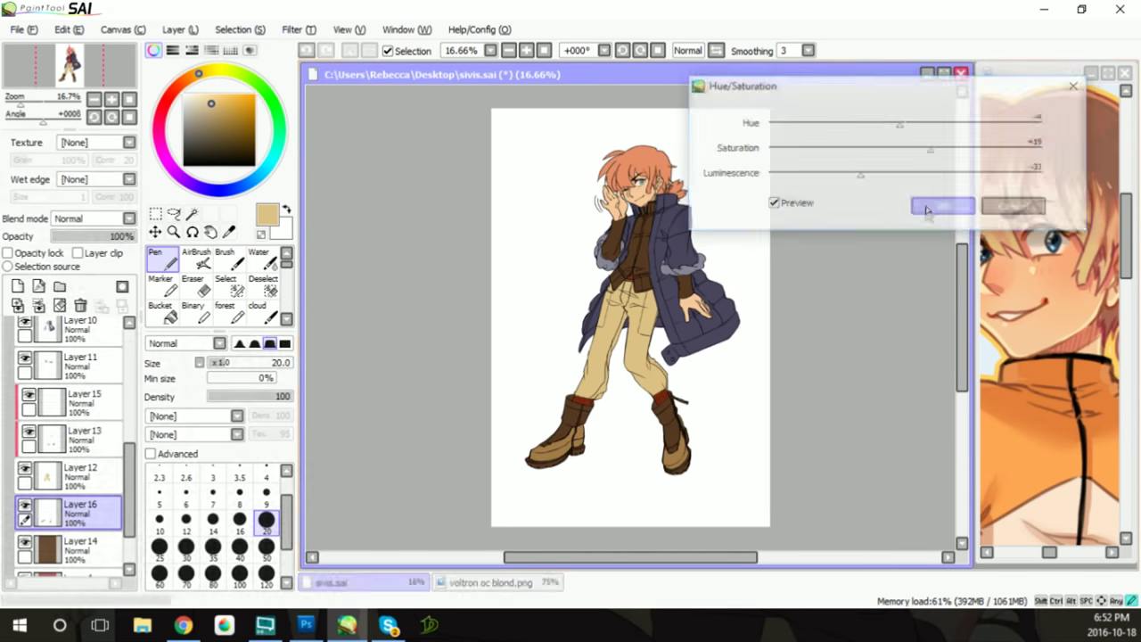
Darken the boot's top edge with a dark brown size-50 stroke on boots Layer 14
click(17, 286)
scroll(633, 436, up, 2)
drag(962, 312, 961, 320)
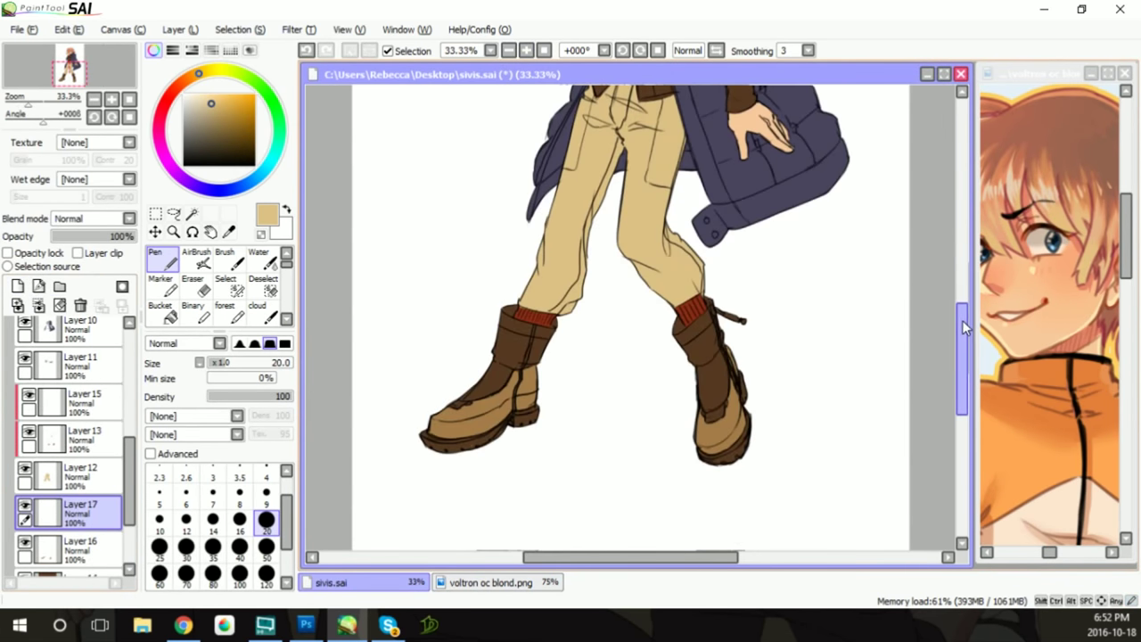
alt+click(526, 339)
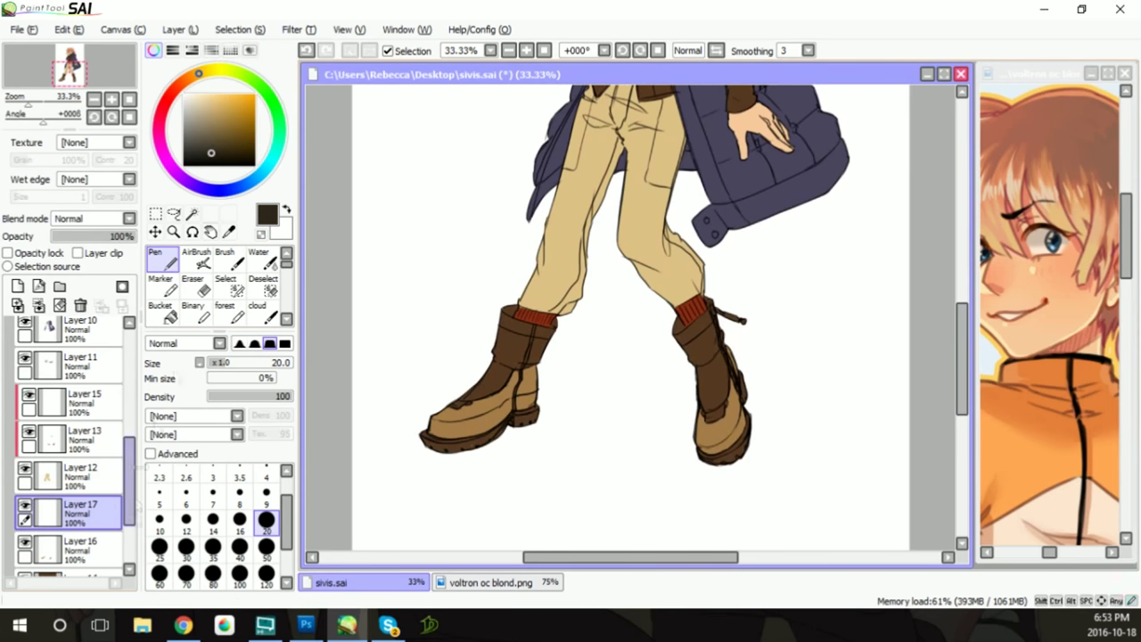
drag(72, 513, 71, 558)
click(80, 537)
click(267, 545)
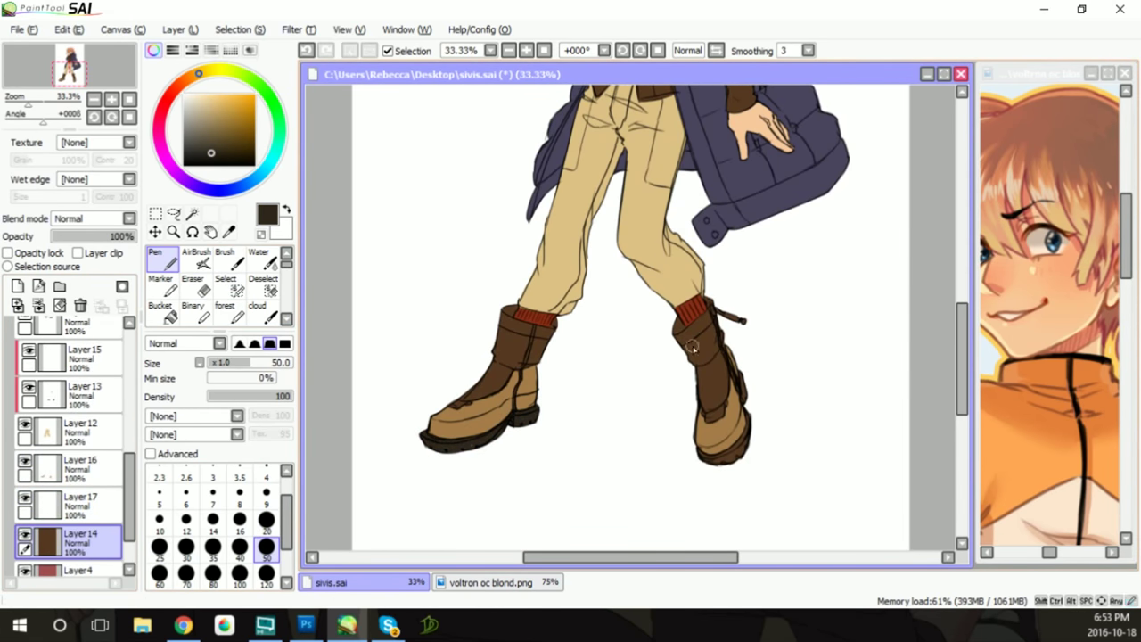
drag(502, 308, 556, 321)
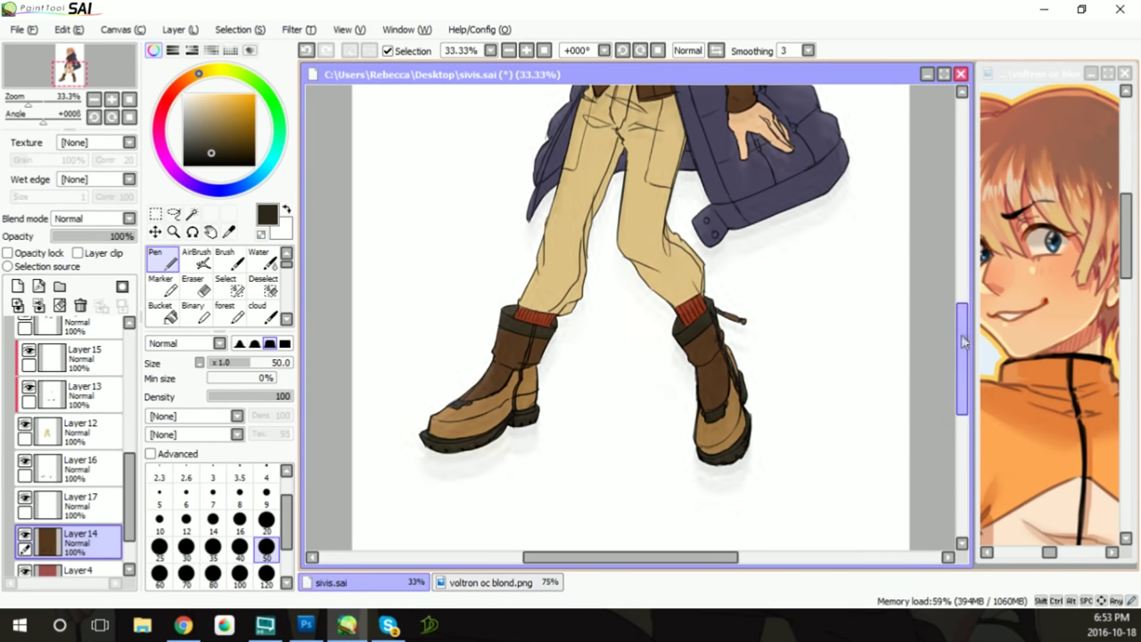
scroll(786, 246, up, 3)
Try red stripes down both trouser legs on clipped Layer 13
alt+click(694, 376)
click(85, 393)
click(77, 253)
drag(667, 156, 658, 222)
drag(662, 183, 658, 246)
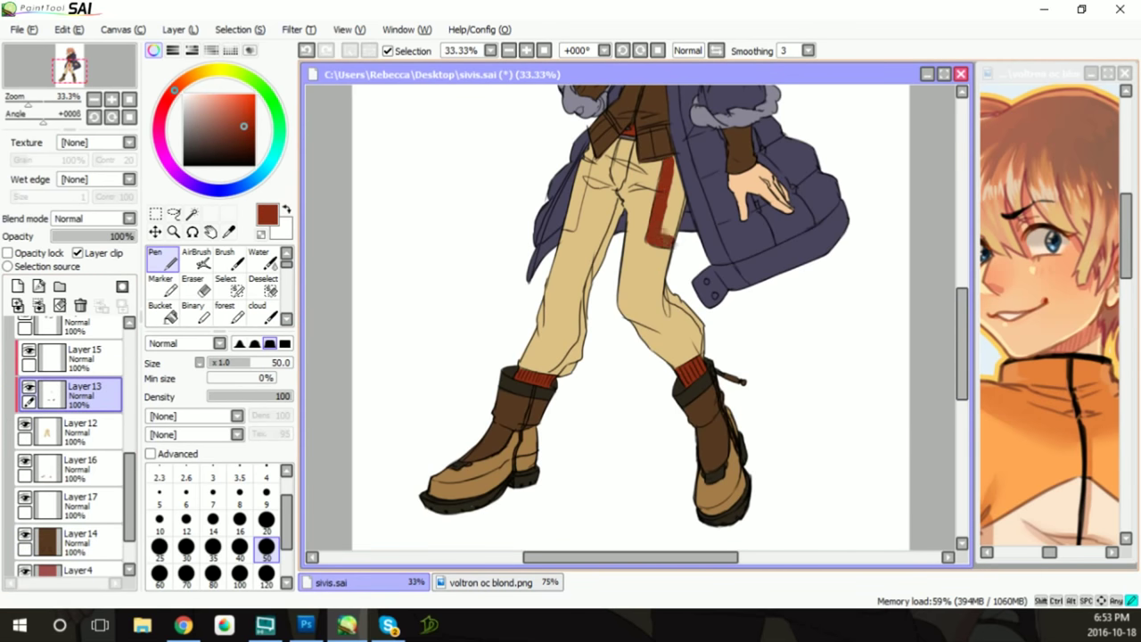
drag(679, 161, 666, 246)
drag(593, 145, 575, 229)
drag(576, 165, 570, 234)
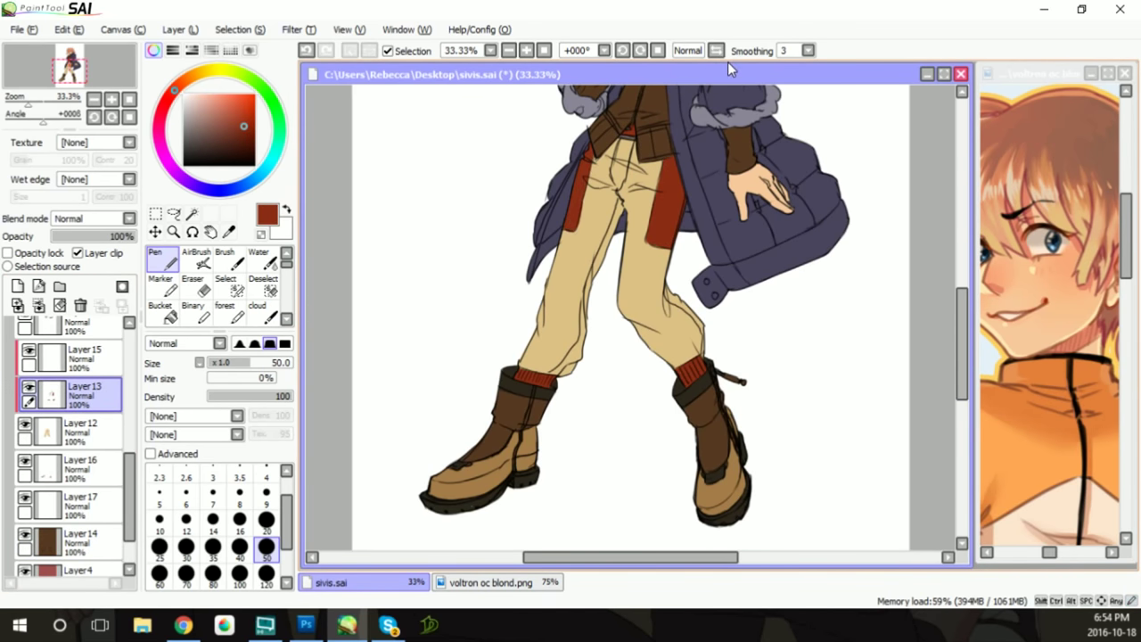
click(29, 387)
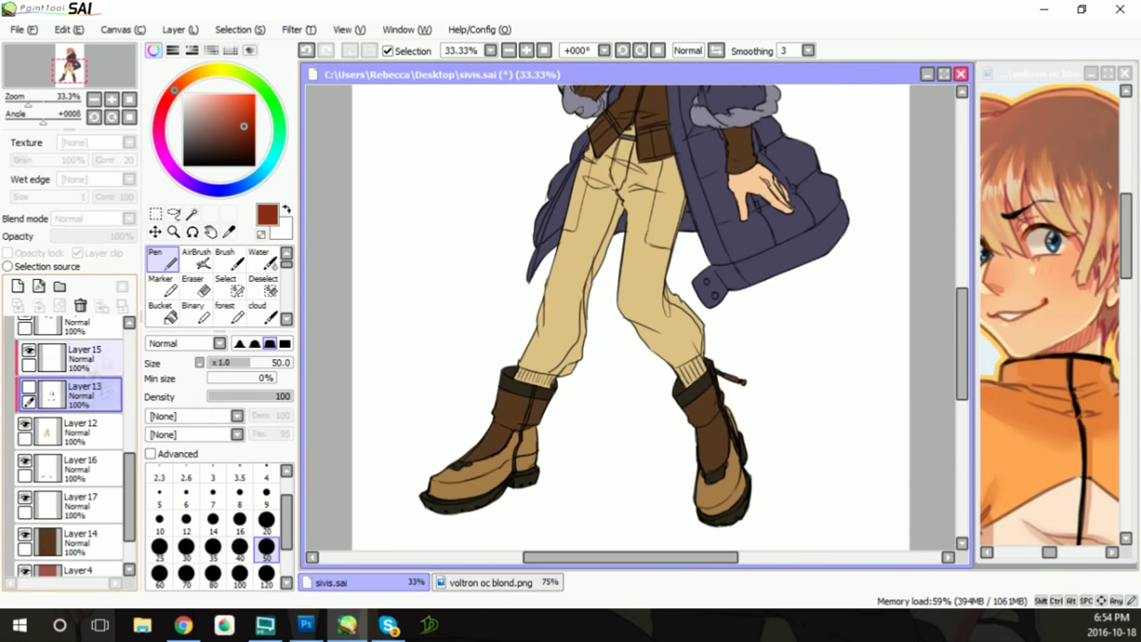
click(30, 387)
Erase the red trouser stripes and red socks with a size-120 Eraser
click(191, 285)
click(267, 554)
drag(578, 150, 575, 227)
drag(664, 161, 666, 245)
drag(687, 357, 696, 384)
drag(517, 370, 557, 374)
On Layer 12, lower Hue, Saturation and Luminescence to preview dark slate-blue trousers
scroll(625, 357, up, 1)
click(81, 432)
click(293, 29)
click(330, 47)
drag(905, 122, 770, 122)
drag(905, 147, 831, 147)
mouse_move(905, 173)
mouse_down()
mouse_move(813, 174)
mouse_move(836, 148)
mouse_up()
Fine-tune the navy hue and apply it to the trousers
drag(769, 122, 777, 125)
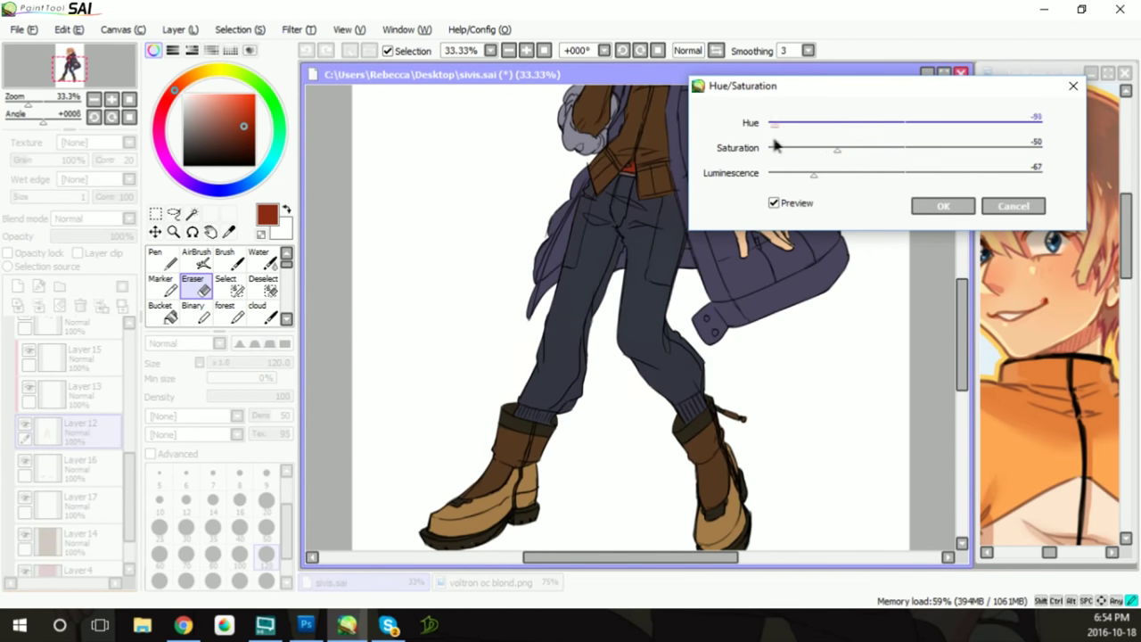
click(945, 207)
drag(964, 315, 962, 292)
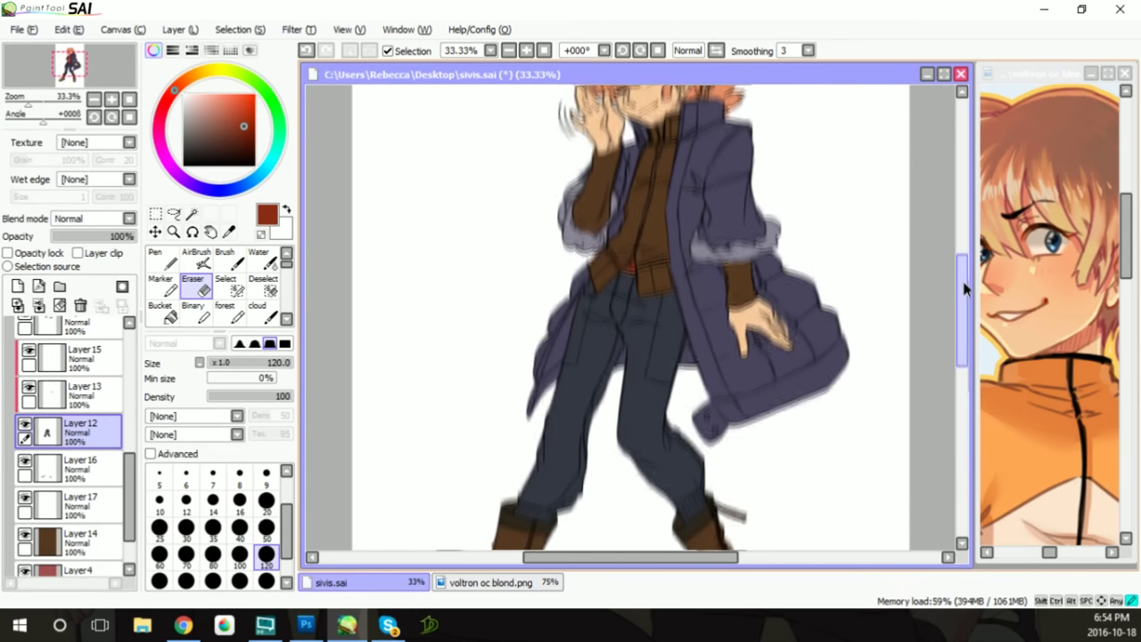
scroll(71, 446, up, 5)
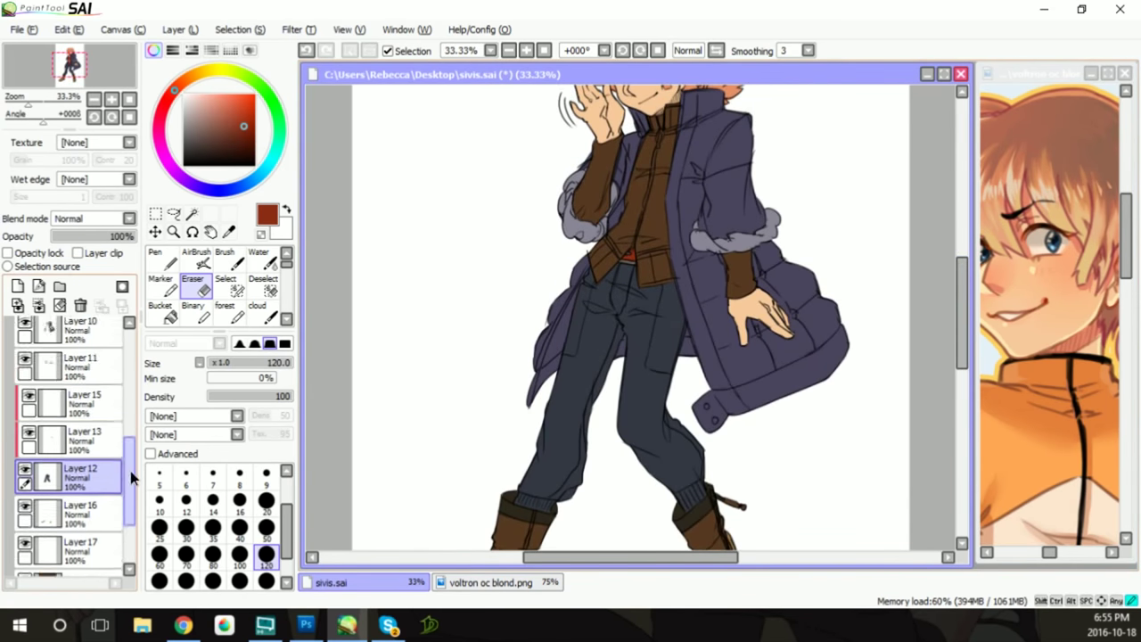
Darken the brown inner jacket on Layer9 with Luminescence -40
click(27, 429)
click(293, 29)
click(330, 46)
drag(906, 174, 838, 174)
click(943, 205)
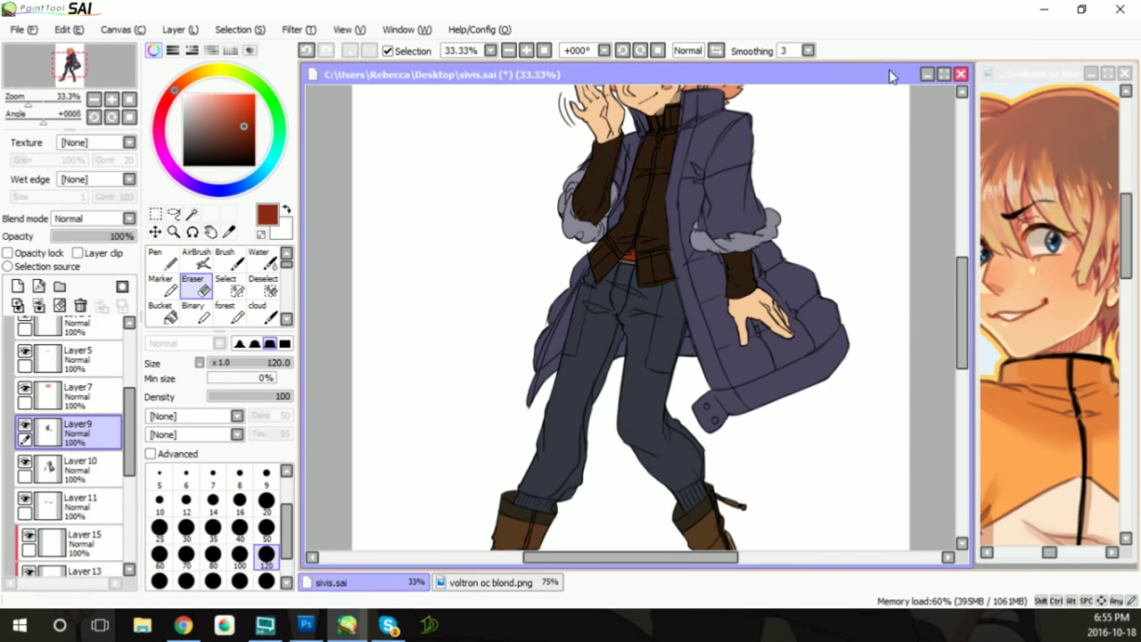
scroll(677, 312, down, 5)
scroll(678, 312, up, 5)
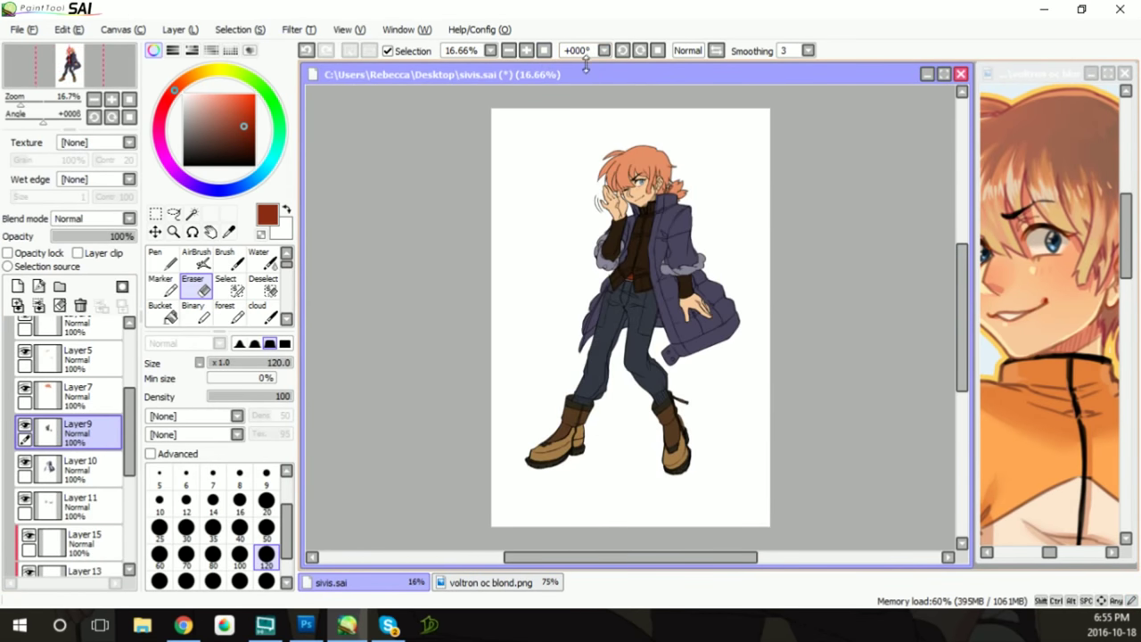
Warm Layer 16 slightly with Hue +3 and Saturation +11 in Hue/Saturation
scroll(71, 446, down, 4)
click(80, 463)
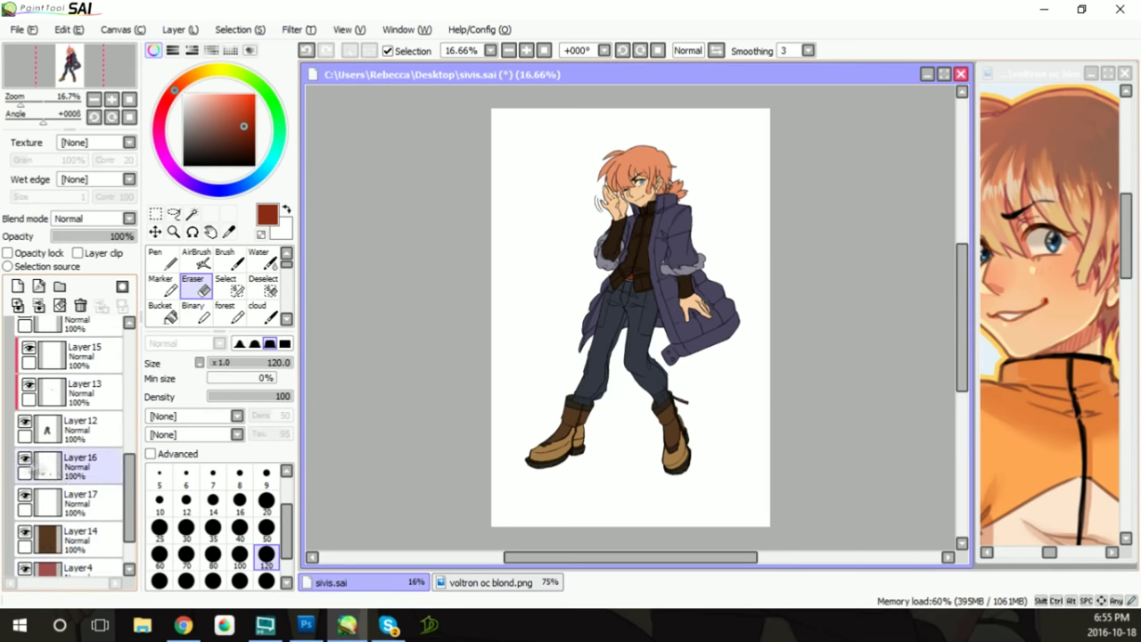
click(292, 29)
click(330, 46)
drag(909, 175, 927, 175)
drag(904, 123, 907, 123)
mouse_move(917, 174)
mouse_down()
mouse_move(941, 175)
mouse_move(931, 150)
mouse_move(908, 177)
mouse_up()
click(941, 175)
click(910, 123)
Apply the adjustment, save, and export the drawing as sivis.jpg
click(936, 206)
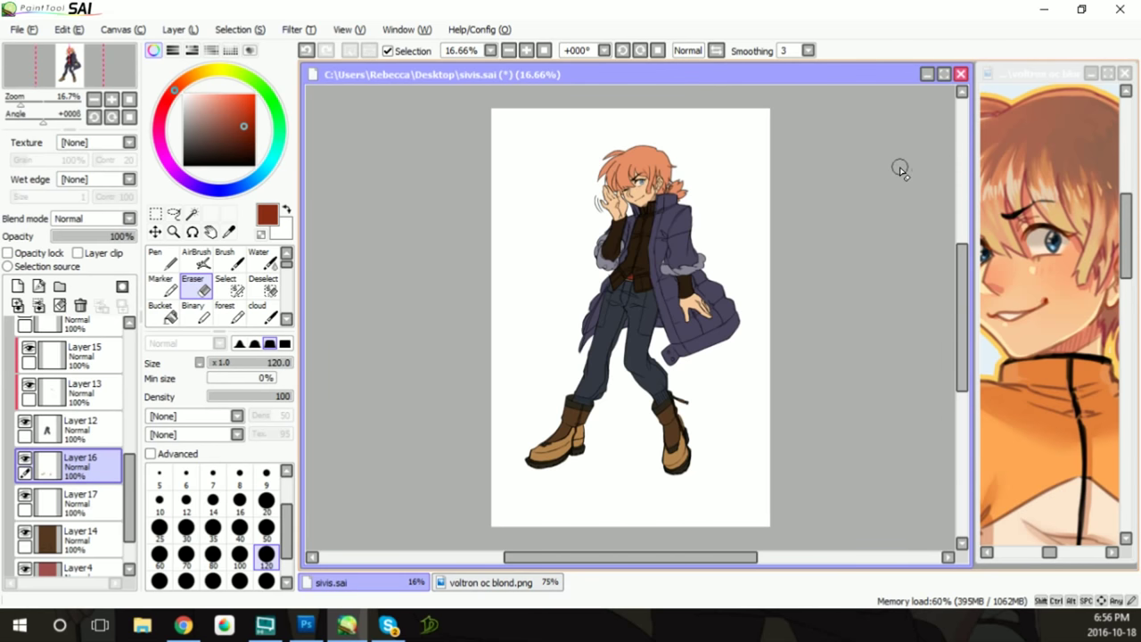
key(ctrl+s)
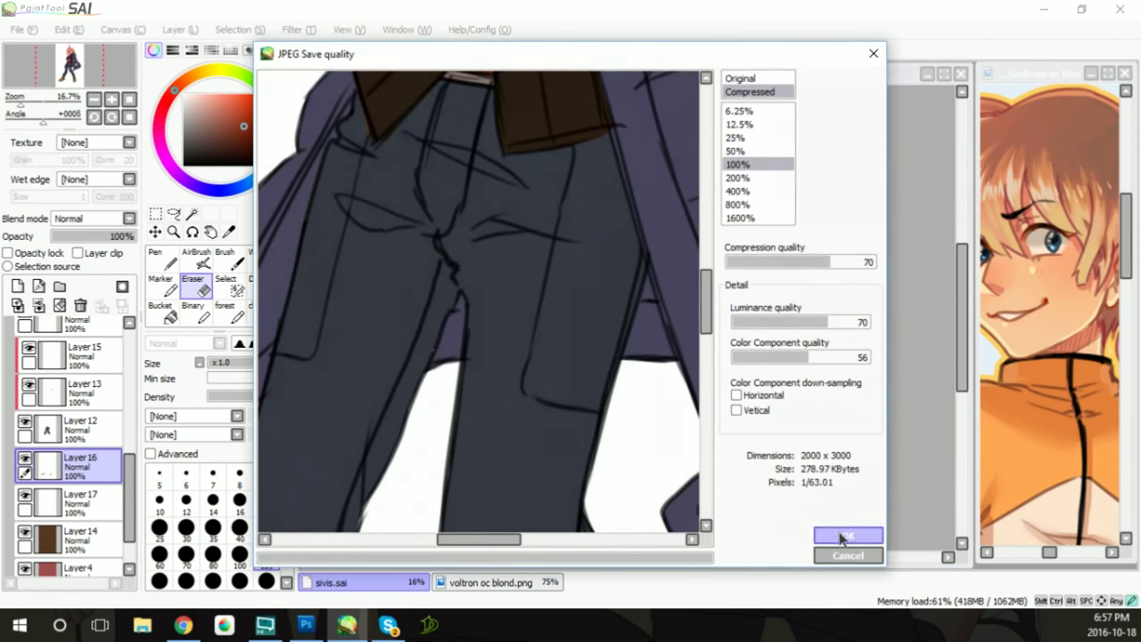
click(843, 538)
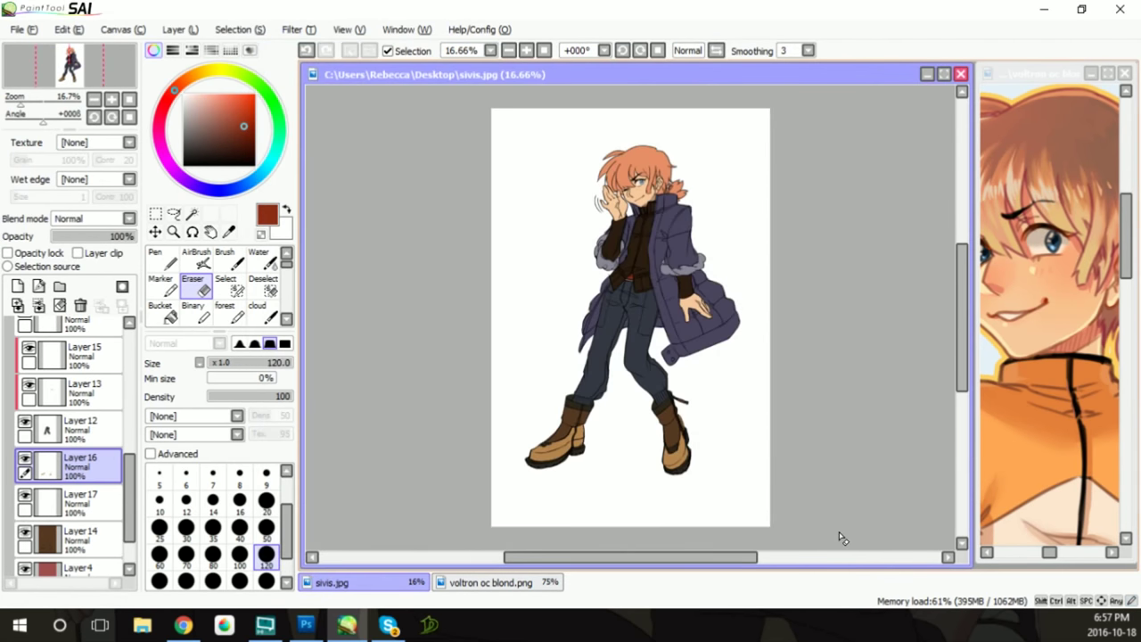
key(alt+Tab)
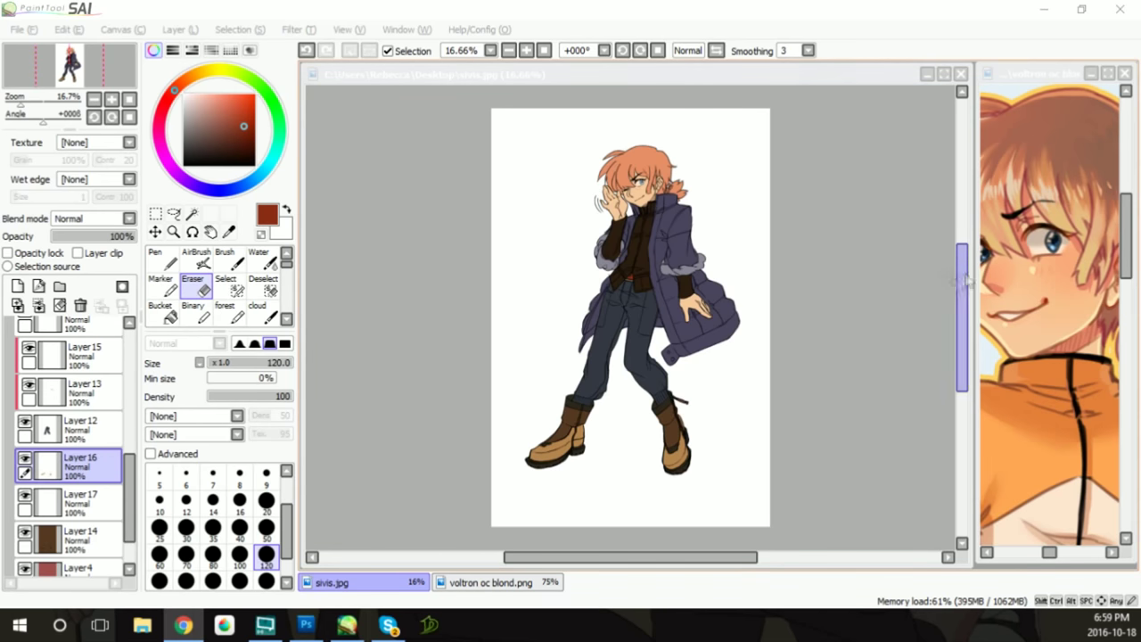
scroll(71, 445, down, 5)
Add a new layer clipped above Layer5, then eyedrop a darker salmon with the Pen at size 20
click(24, 508)
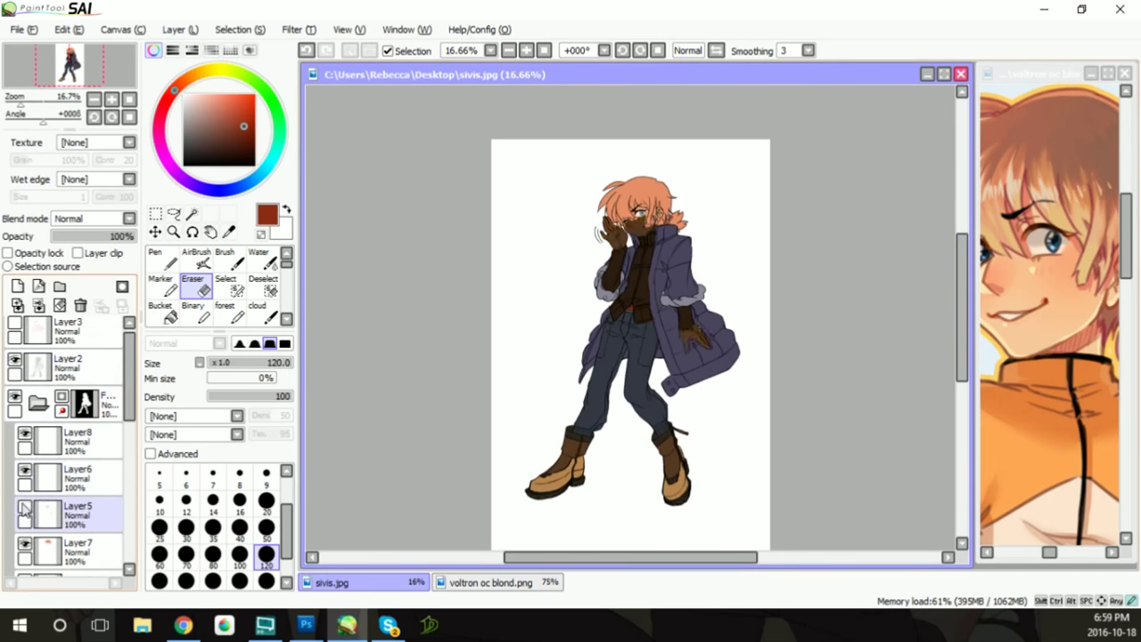
click(17, 285)
click(78, 252)
click(525, 50)
drag(963, 285, 967, 241)
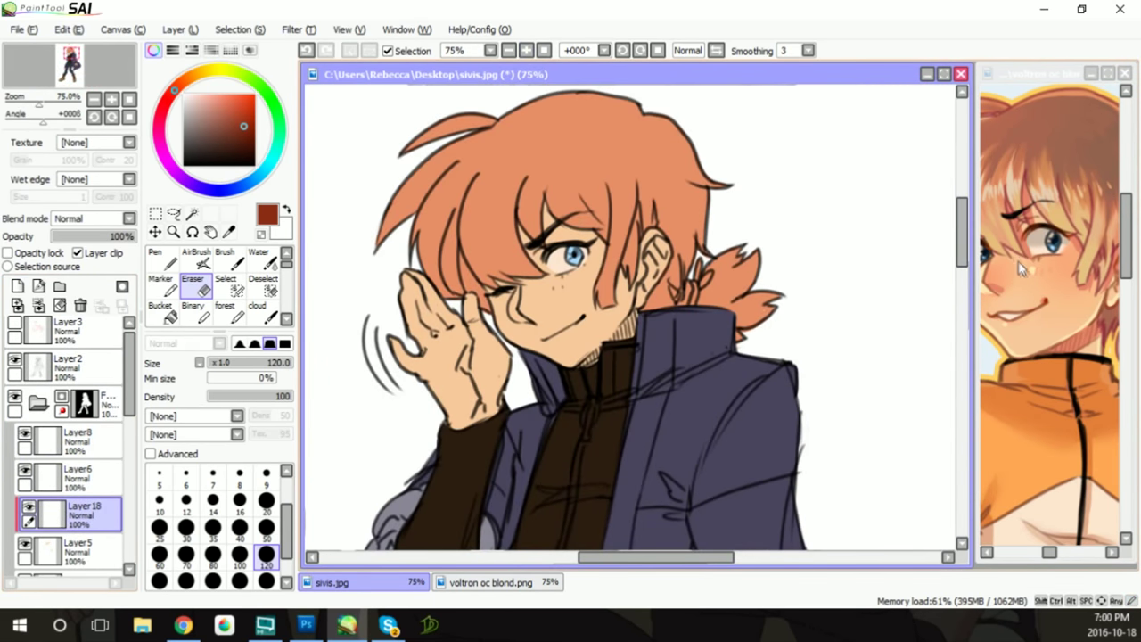
alt+click(1022, 264)
alt+click(1029, 256)
click(160, 260)
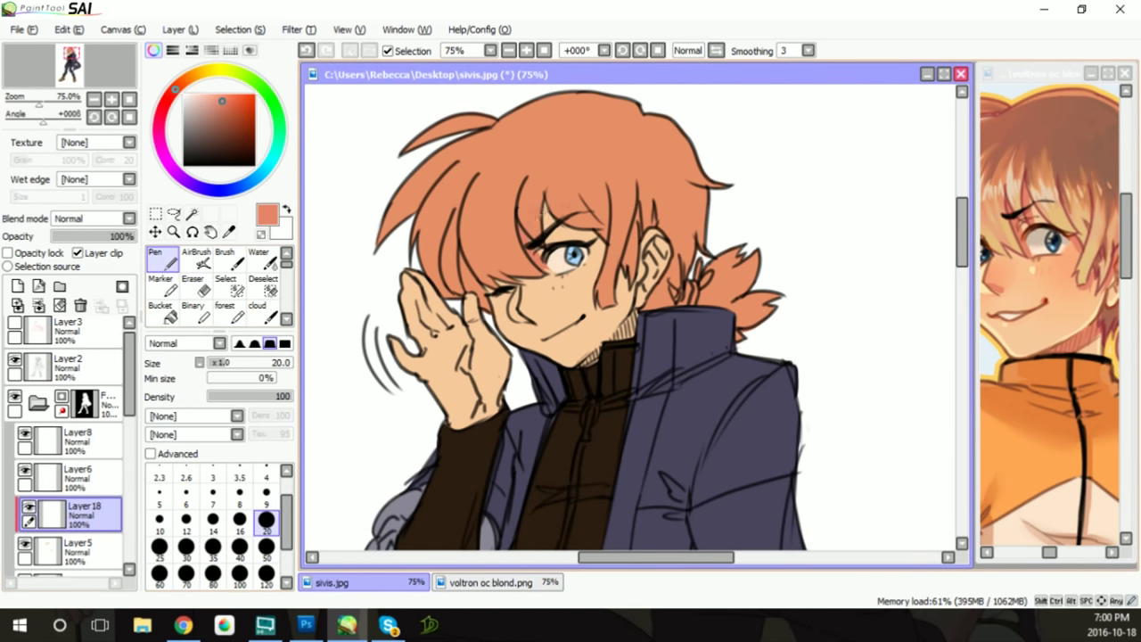
Shade the neck, jaw and raised hand's fingers and palm in salmon, using pen sizes 9 and 20
drag(622, 266, 622, 303)
mouse_move(588, 370)
mouse_down()
mouse_move(639, 312)
mouse_move(659, 249)
mouse_up()
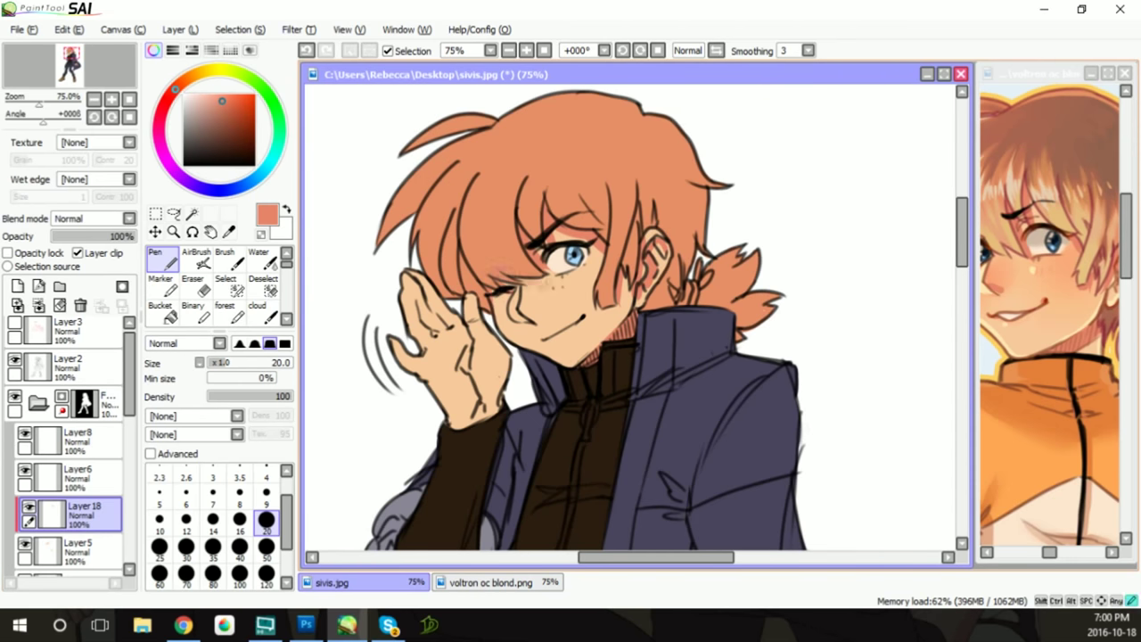
click(266, 496)
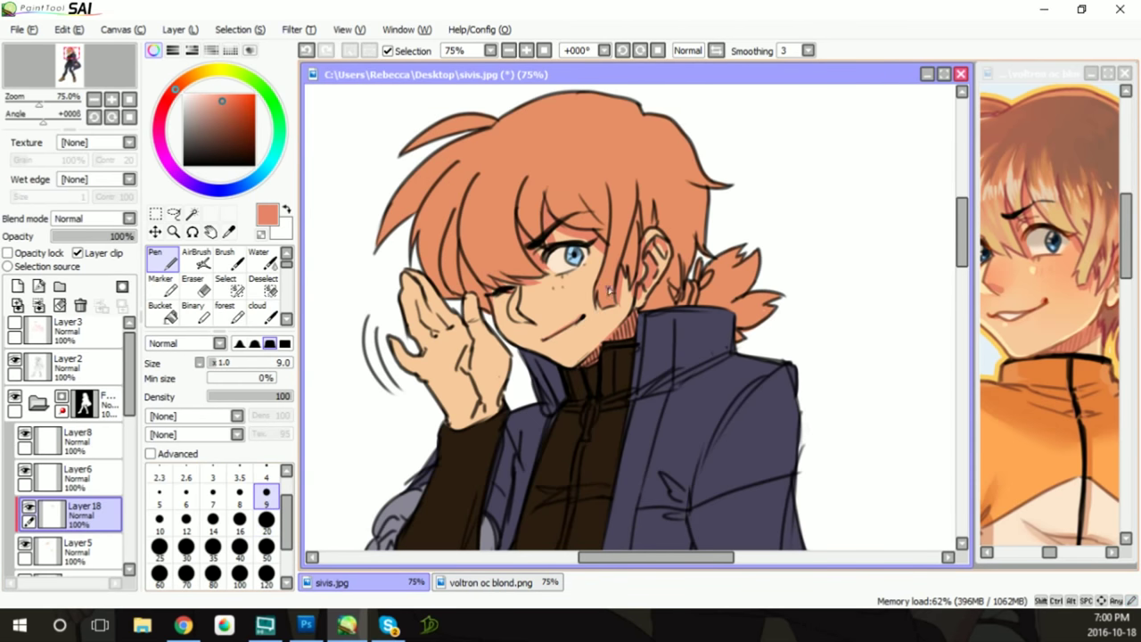
mouse_move(404, 284)
mouse_down()
mouse_move(441, 329)
mouse_move(454, 323)
mouse_up()
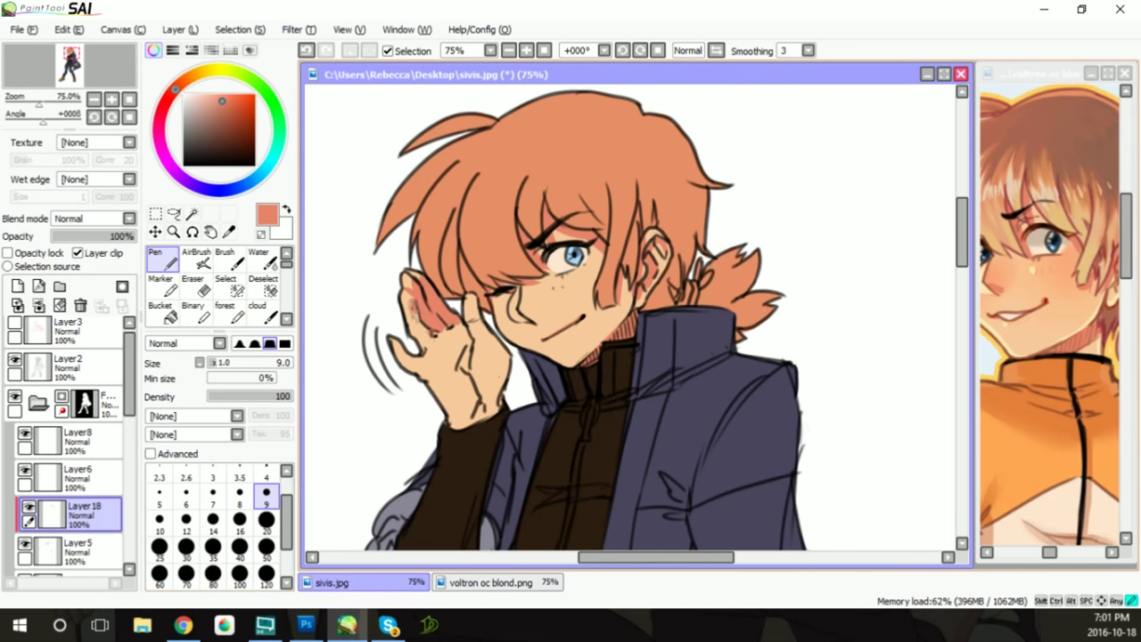
click(267, 521)
mouse_move(397, 346)
mouse_down()
mouse_move(414, 363)
mouse_move(460, 328)
mouse_move(446, 375)
mouse_move(477, 419)
mouse_up()
drag(471, 348, 500, 399)
drag(478, 321, 471, 339)
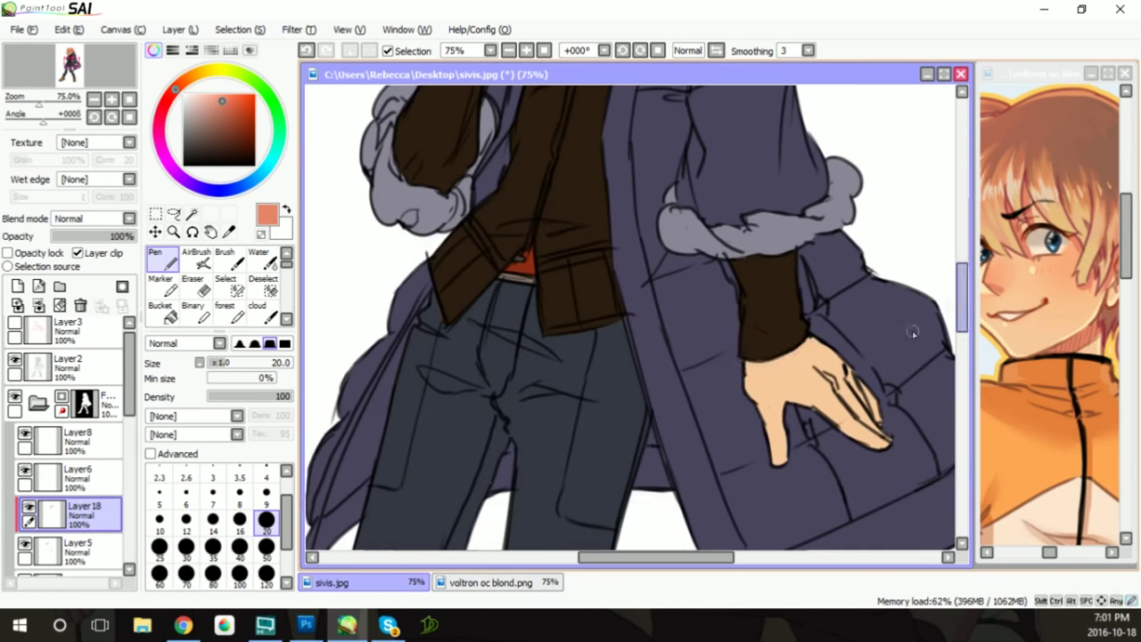
Shade the lower hand's fingers, then sample the cheek colour from the reference
scroll(657, 175, down, 5)
drag(825, 375, 890, 446)
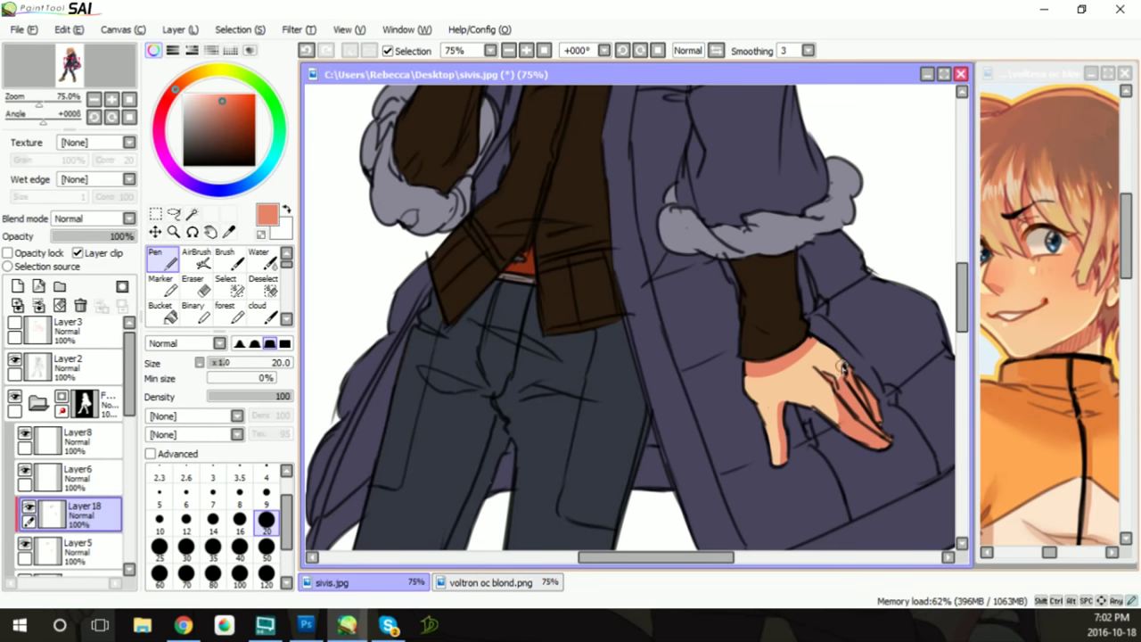
drag(962, 294, 981, 221)
alt+click(988, 278)
Paint blush on both cheeks on a new layer
click(17, 285)
drag(526, 328, 542, 355)
drag(578, 303, 596, 326)
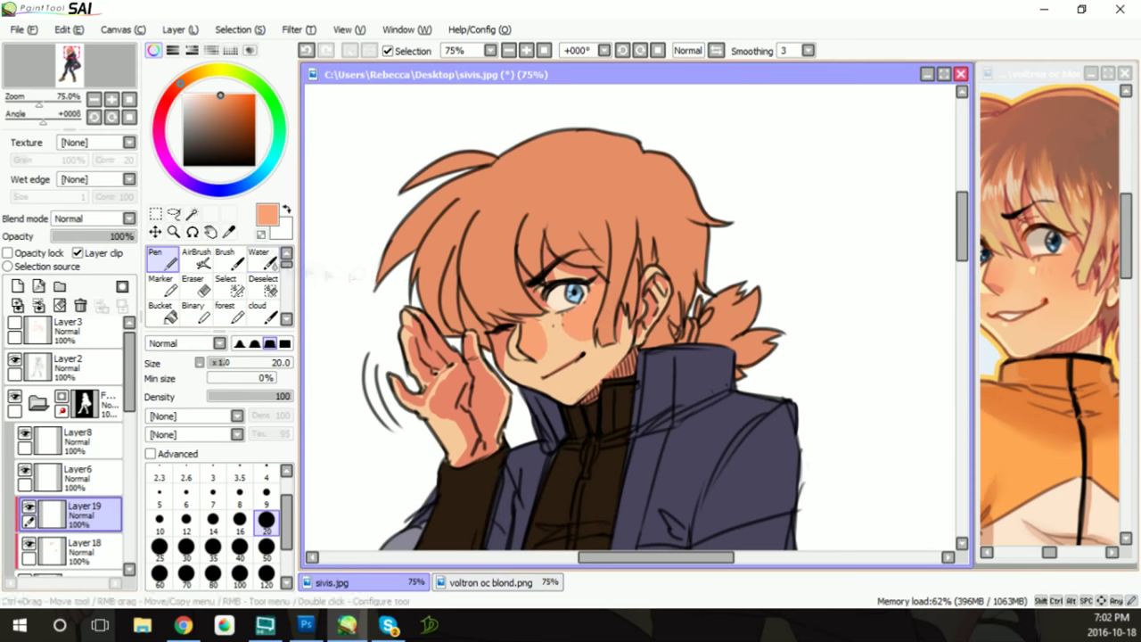
Blend the cheek blush and the raised hand's shading with the Water brush at size 50
click(259, 258)
click(266, 557)
mouse_move(598, 303)
mouse_down()
mouse_move(539, 348)
mouse_move(571, 312)
mouse_up()
mouse_move(518, 361)
mouse_down()
mouse_move(499, 348)
mouse_move(561, 350)
mouse_up()
mouse_move(450, 410)
mouse_down()
mouse_move(482, 401)
mouse_move(423, 375)
mouse_up()
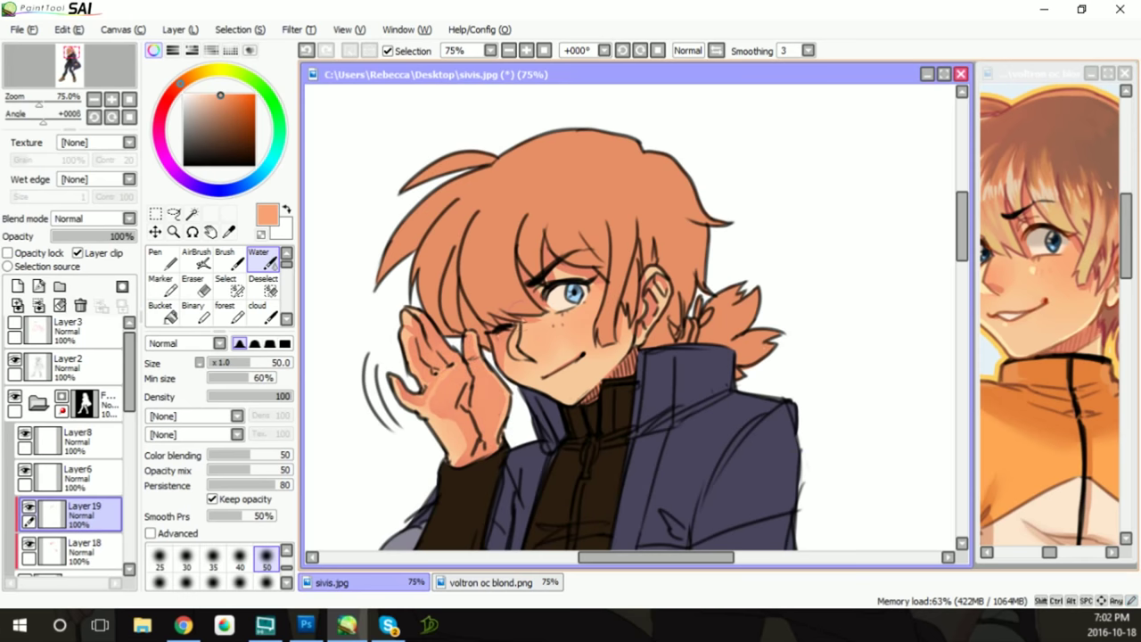
Eyedrop a pale yellow from the reference image and return to the drawing
drag(961, 227, 961, 303)
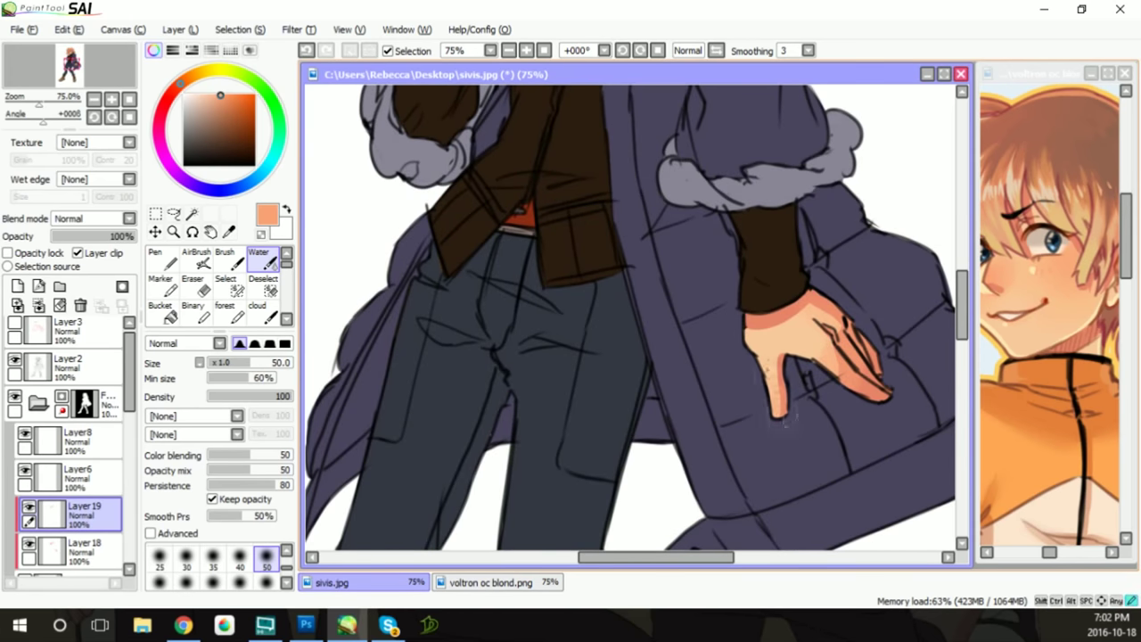
drag(961, 334, 981, 283)
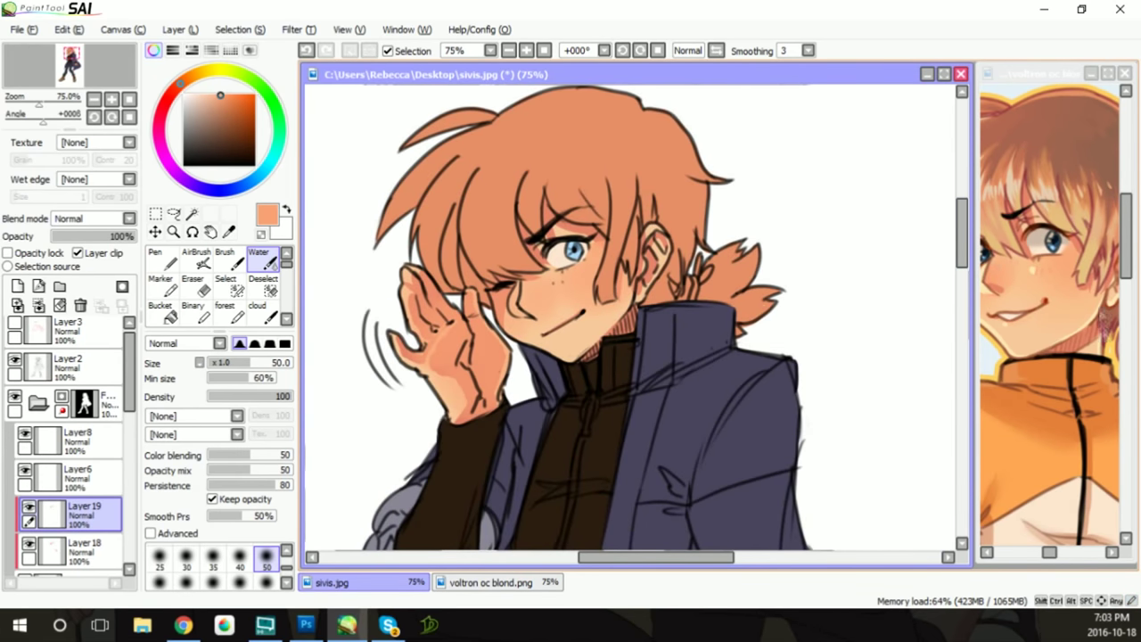
click(1043, 267)
alt+click(1052, 188)
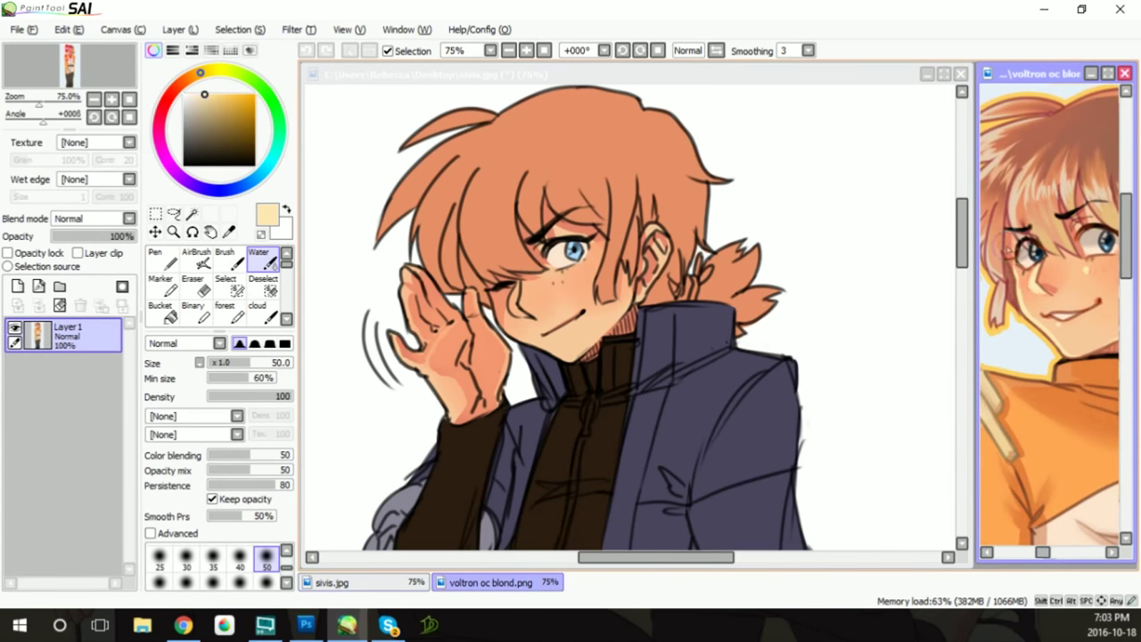
click(746, 77)
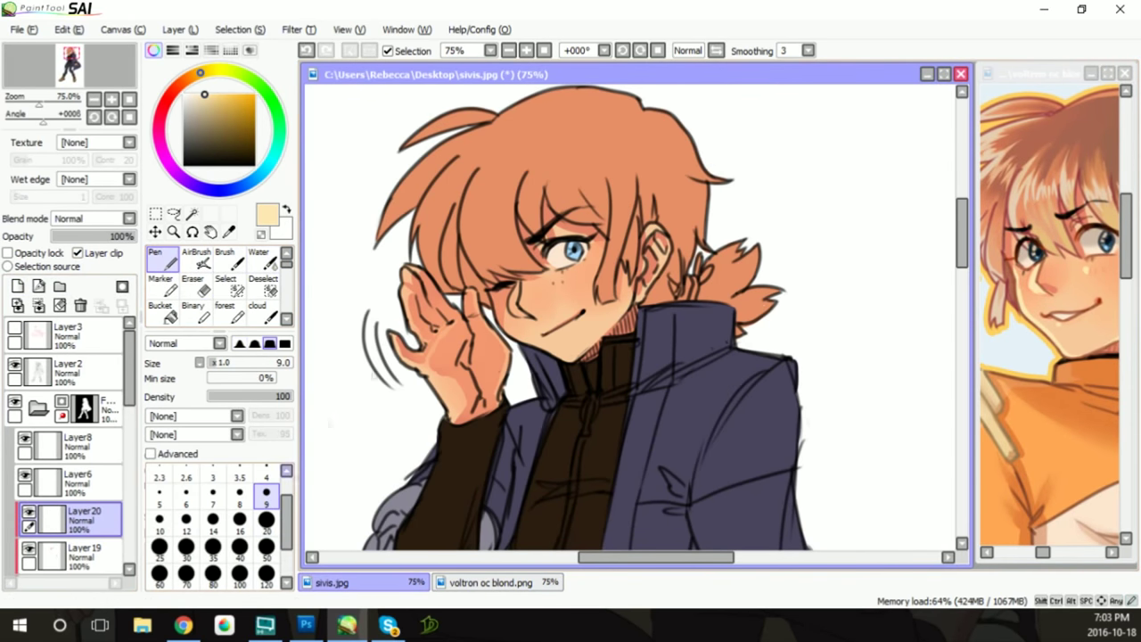
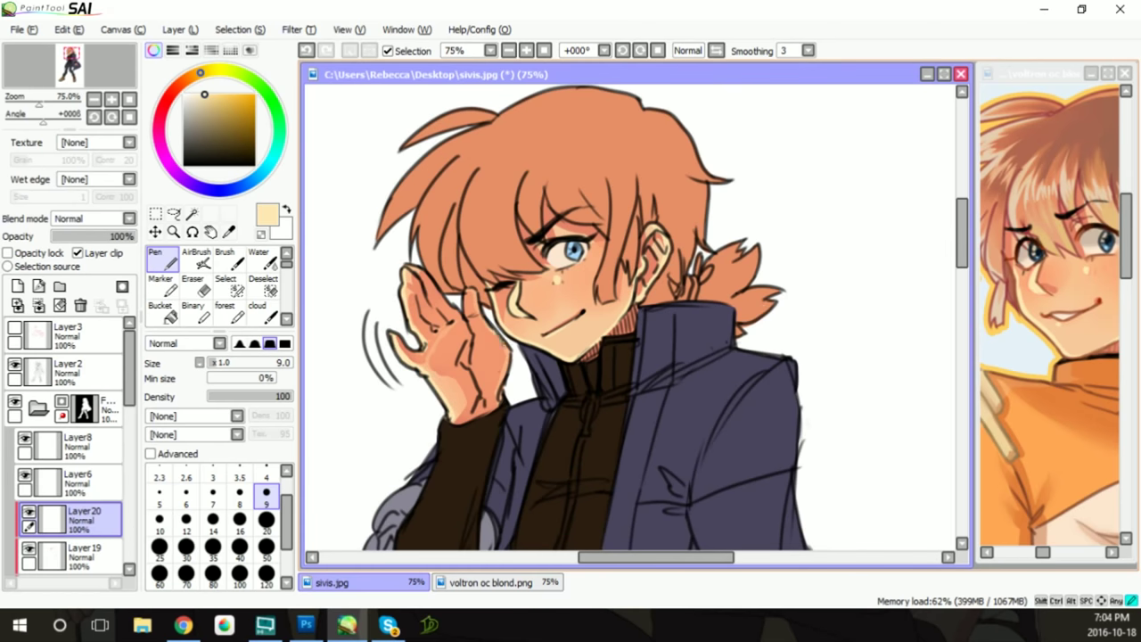
Lighten the orange shading on the lower hand, finger and upper knuckles
click(961, 326)
drag(756, 343, 777, 405)
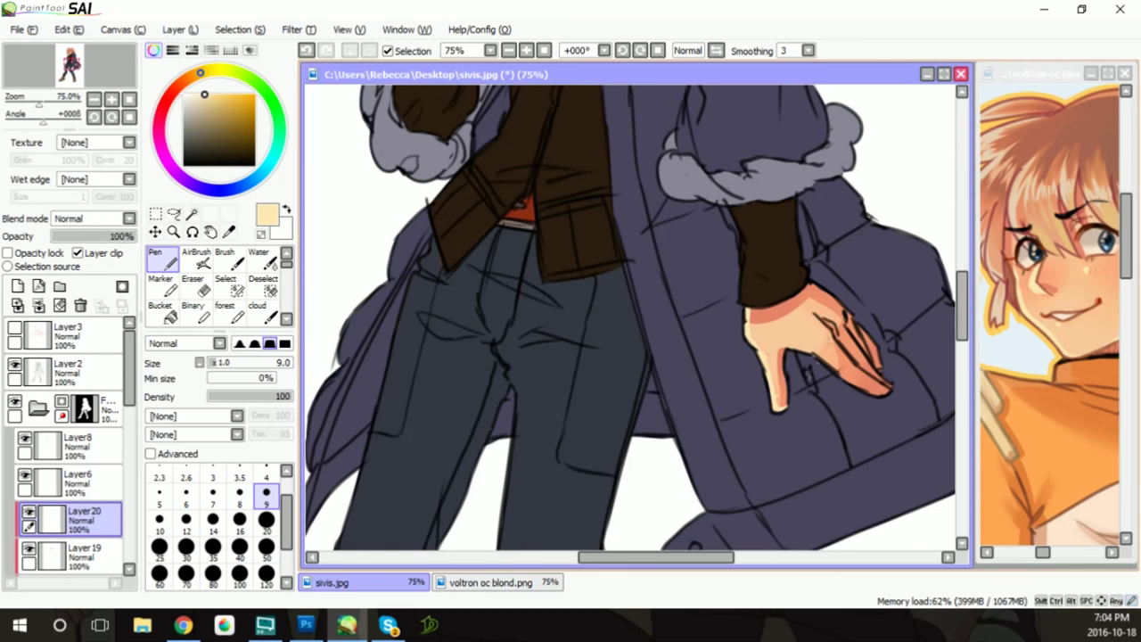
drag(800, 355, 879, 399)
drag(854, 310, 813, 290)
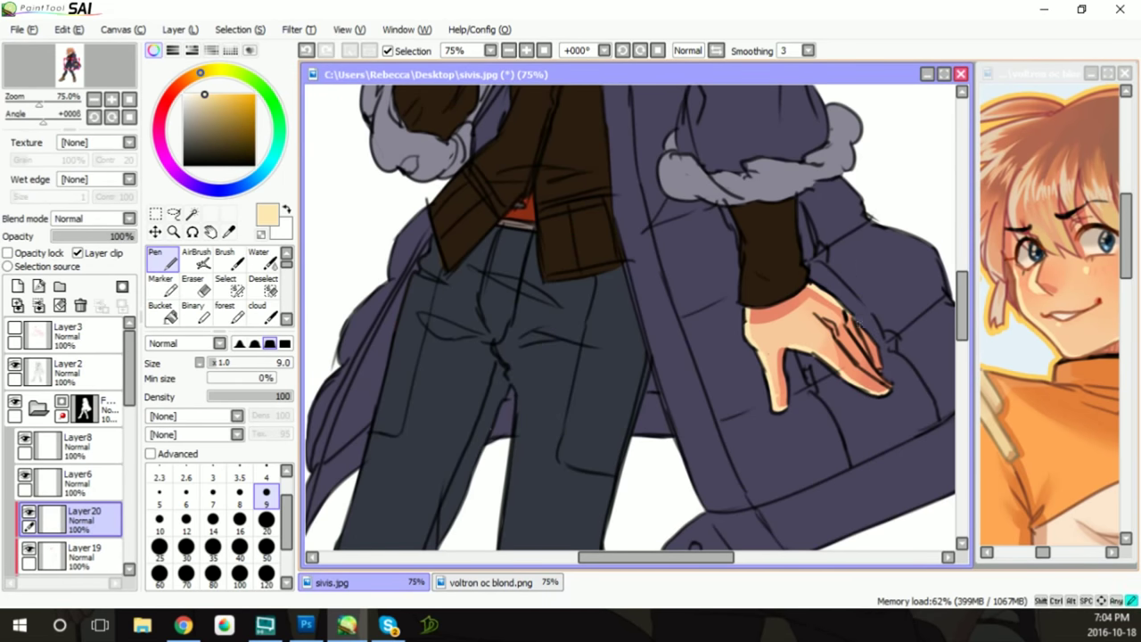
Sample brown from the reference and touch up the shading near the ear on clipped Layer18
scroll(927, 236, up, 3)
scroll(950, 184, up, 3)
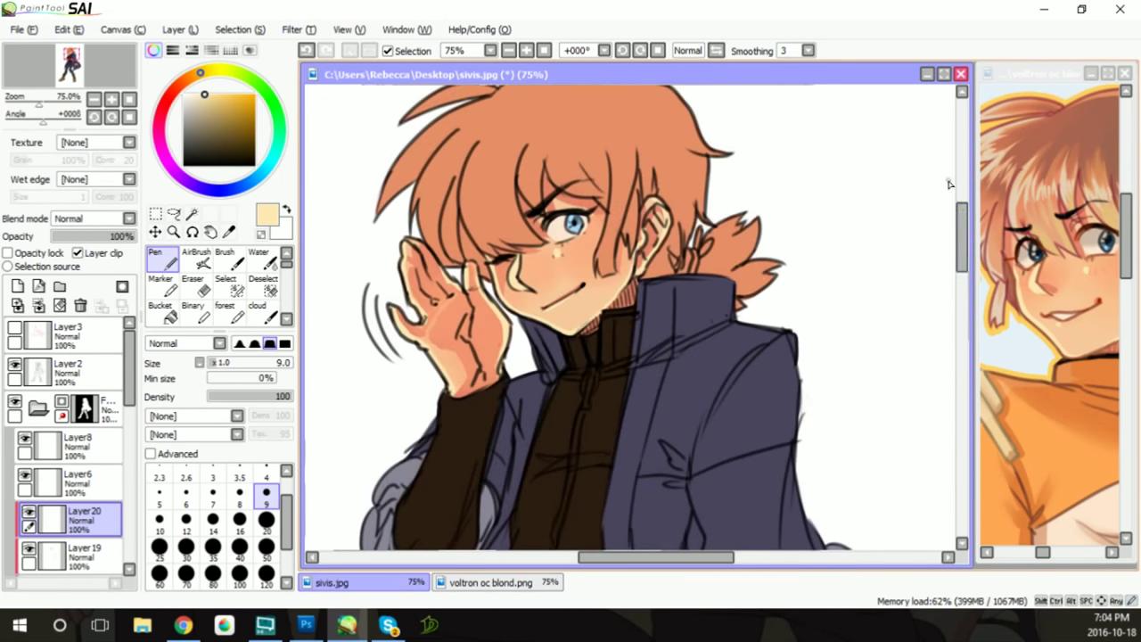
alt+click(1074, 326)
scroll(67, 446, down, 3)
click(80, 394)
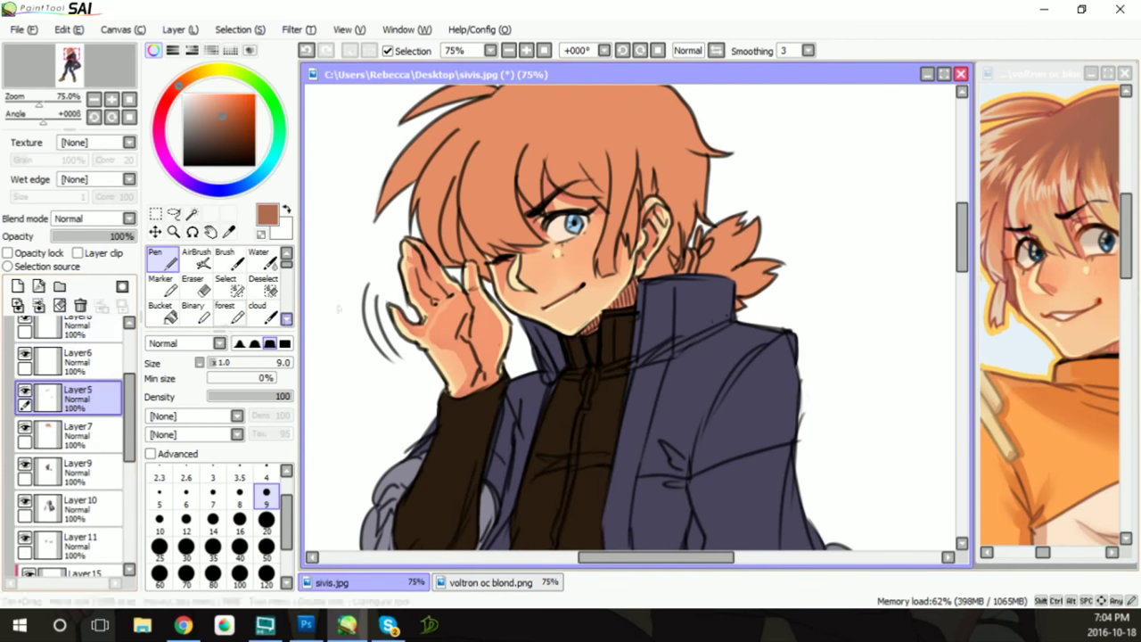
scroll(67, 446, up, 3)
click(80, 370)
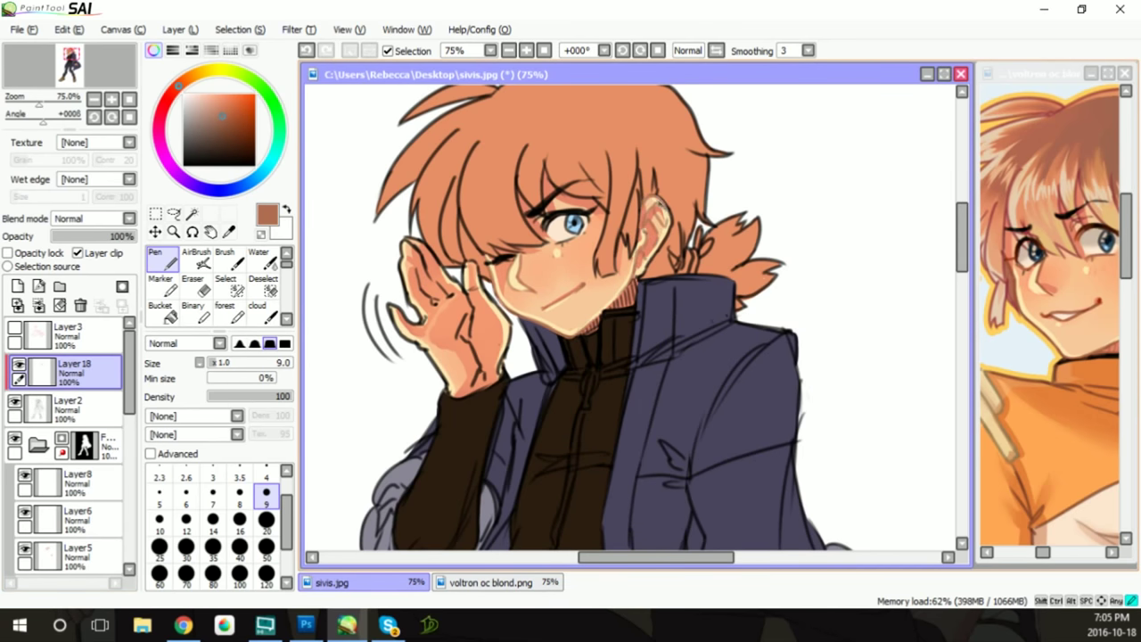
drag(659, 225, 640, 279)
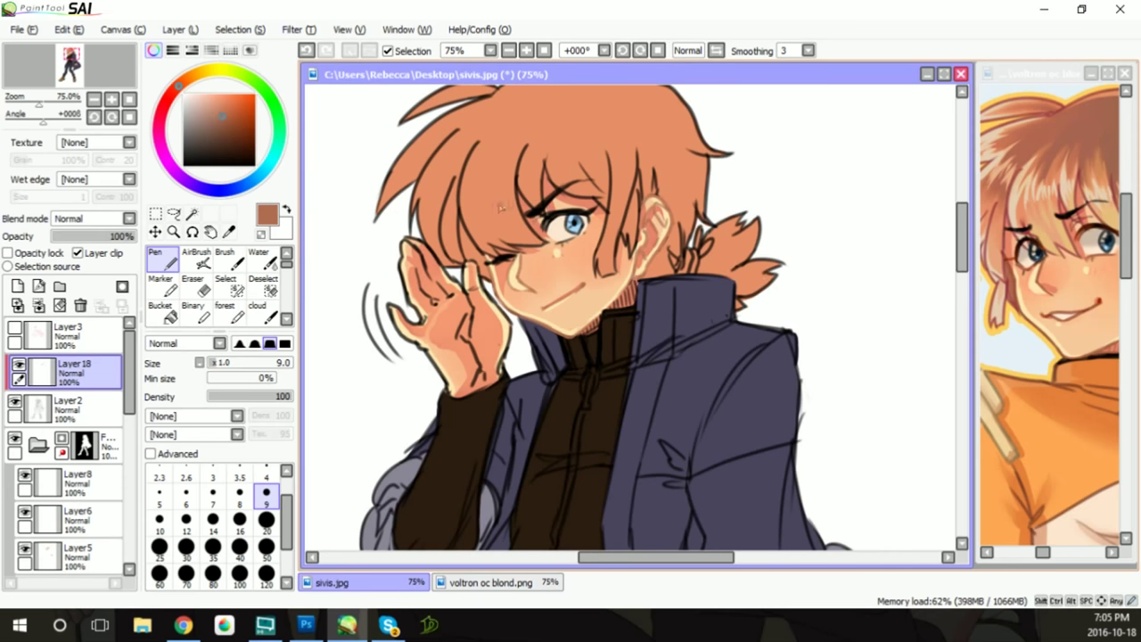
Paint a light highlight along the raised hand's edge with a size-9 brush and preview Luminescence -33
click(266, 519)
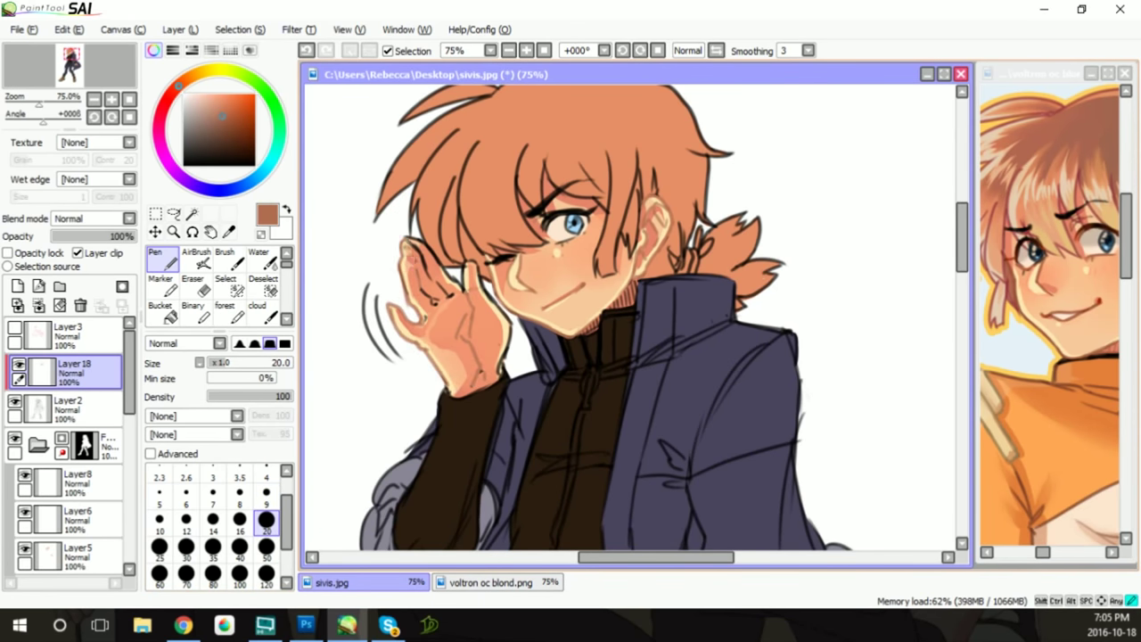
click(266, 493)
mouse_move(456, 260)
mouse_down()
mouse_move(486, 299)
mouse_move(501, 376)
mouse_up()
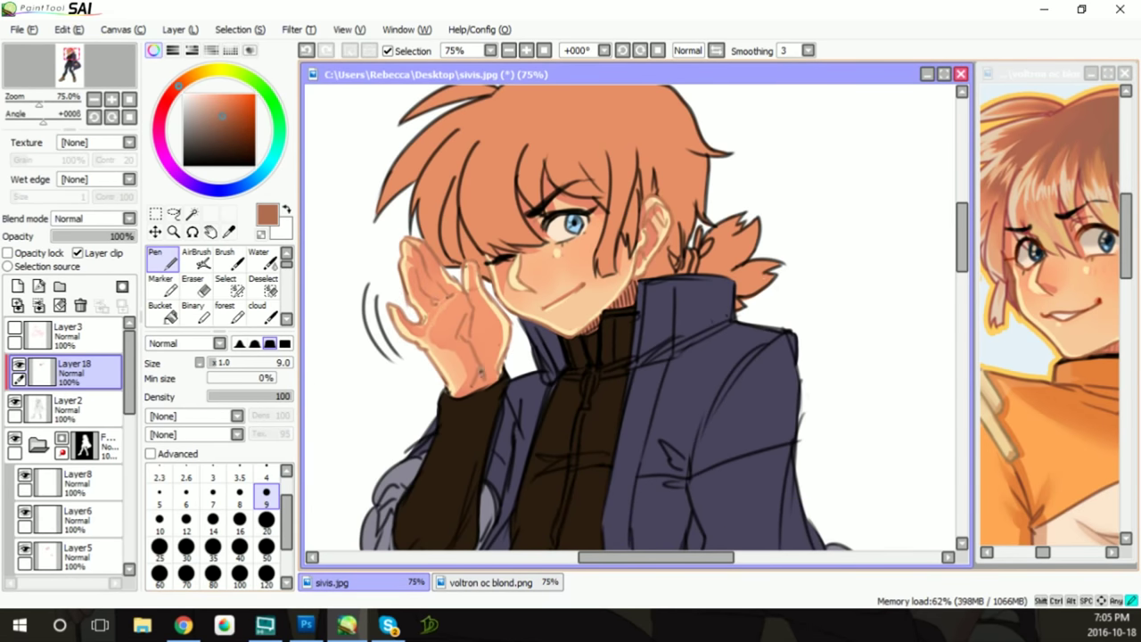
key(ctrl+u)
drag(891, 184, 860, 184)
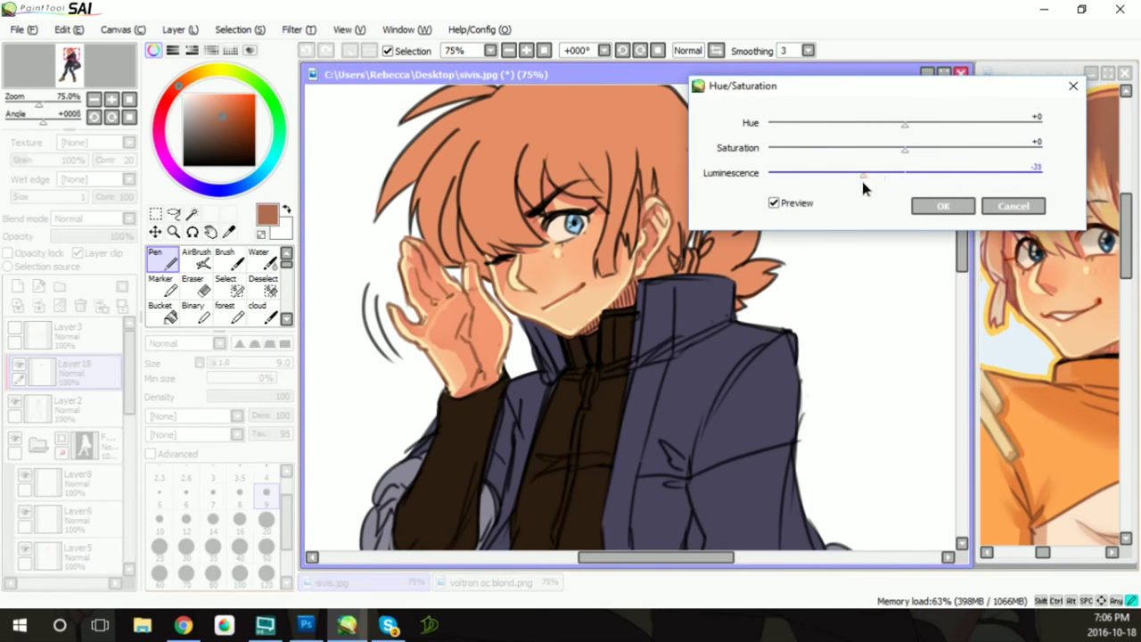
Apply the darkening and cover the lower hand's dark finger lines with skin tone at brush size 20
click(939, 204)
alt+click(479, 381)
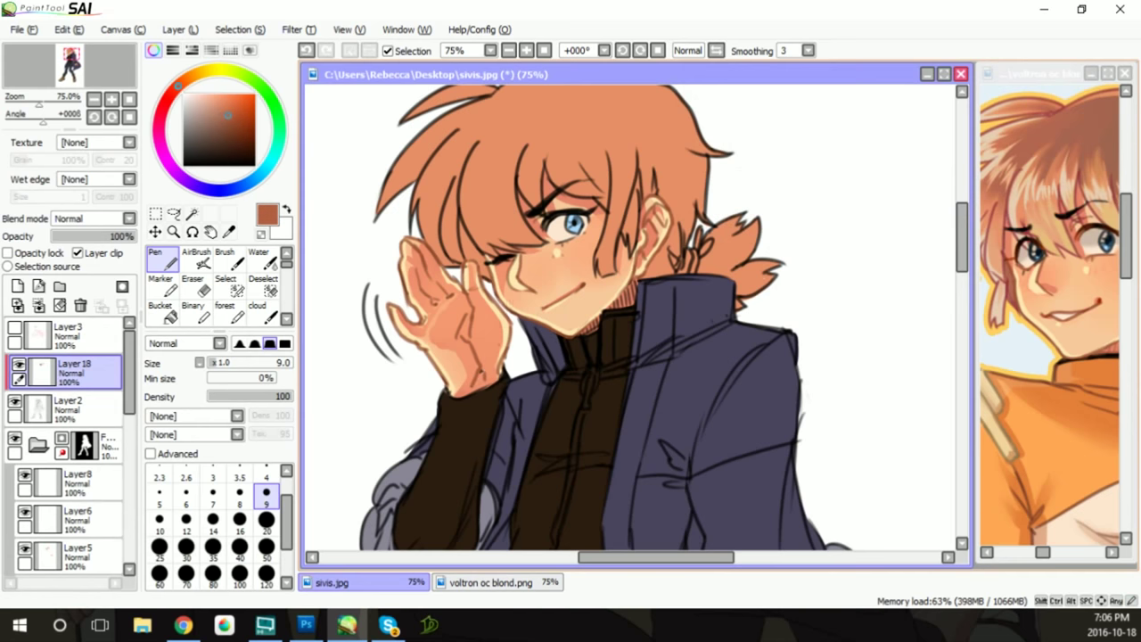
drag(71, 64, 75, 79)
click(266, 520)
drag(548, 352, 589, 454)
mouse_move(627, 379)
mouse_down()
mouse_move(681, 439)
mouse_move(695, 437)
mouse_up()
drag(642, 346, 686, 415)
Erase stray strokes near the hand and pick a light peach skin tone
key(e)
drag(607, 397, 597, 428)
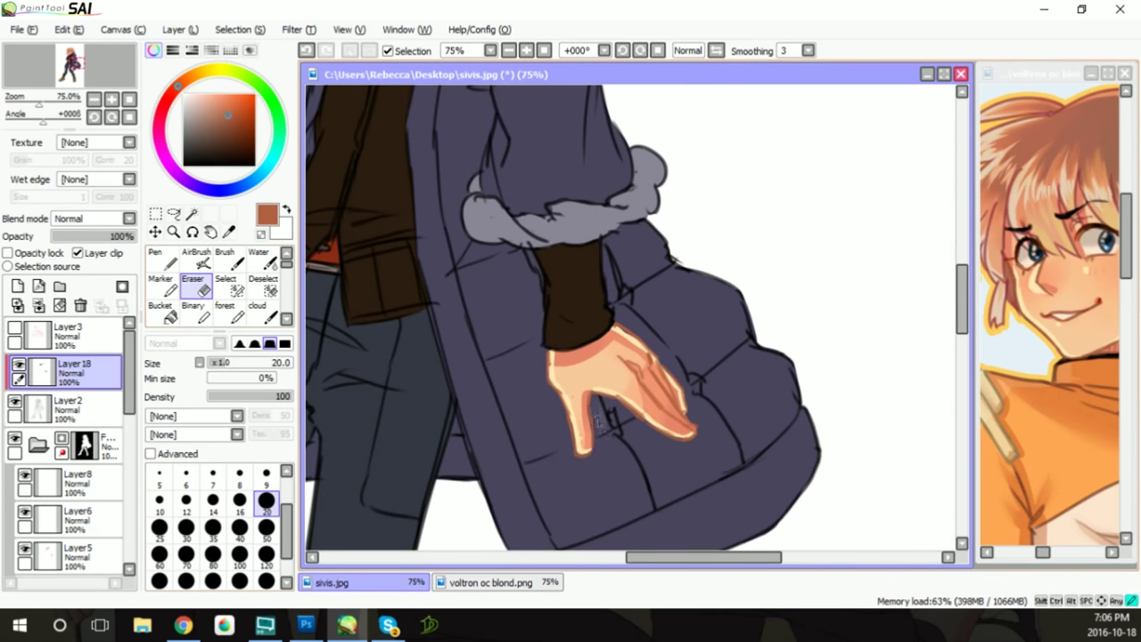
alt+click(551, 383)
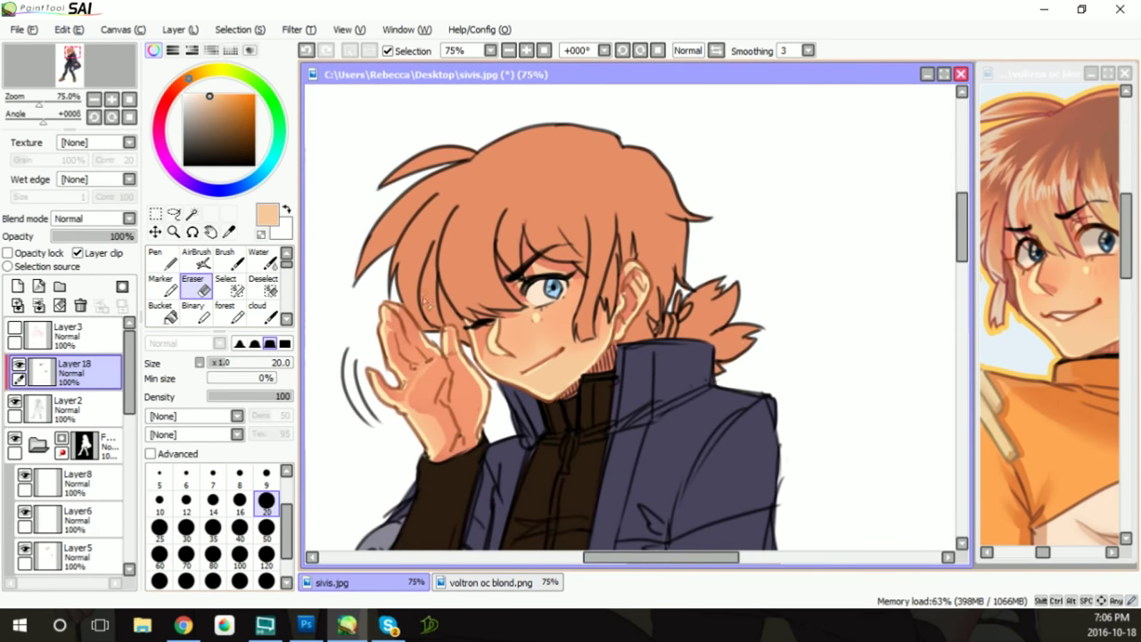
drag(129, 375, 127, 416)
On a new layer, paint light peach strokes on the hand and blend them smooth
click(18, 285)
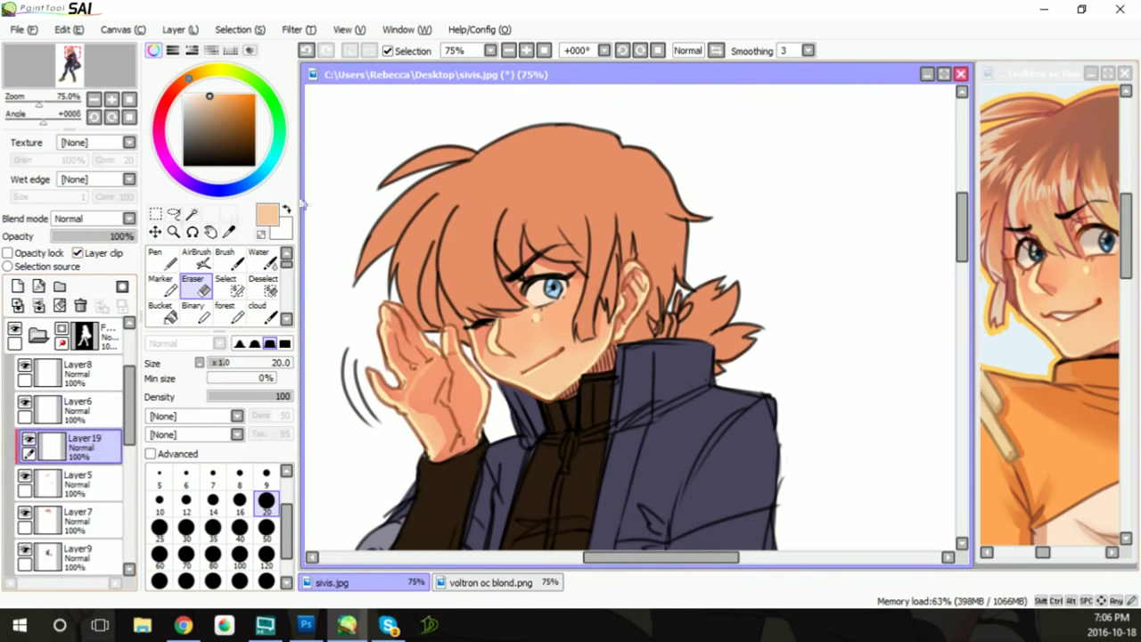
key(n)
drag(445, 379, 459, 423)
key(c)
drag(428, 365, 481, 450)
key(n)
key(c)
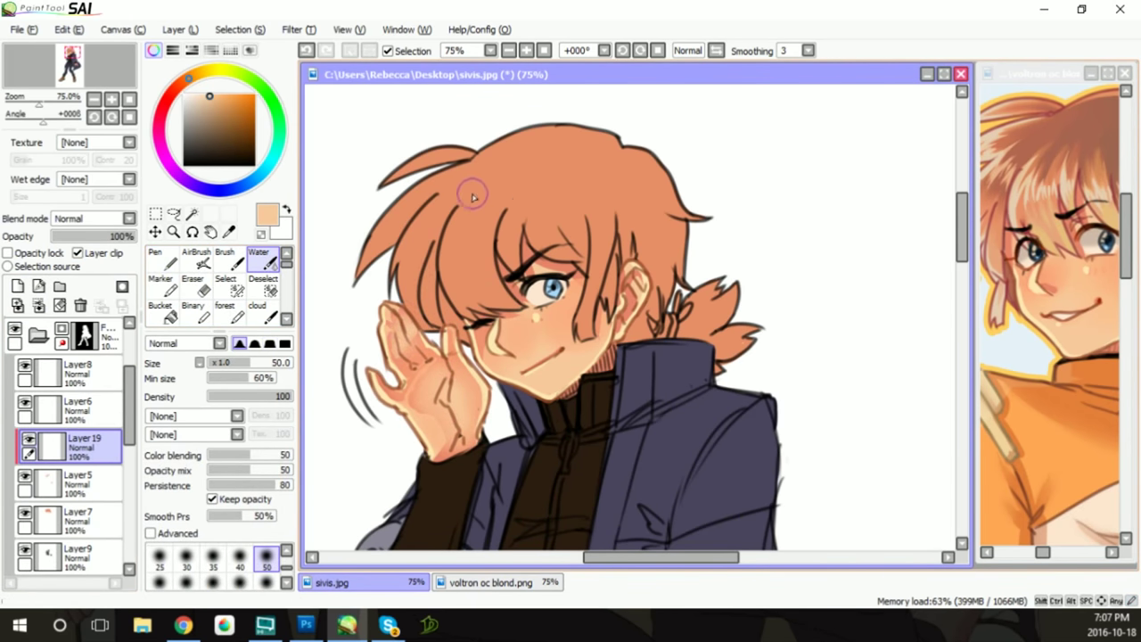
Boost the glow's saturation, darken it slightly, and set the layer to Addition at 16% opacity
key(ctrl+u)
mouse_move(905, 148)
mouse_down()
mouse_move(938, 148)
mouse_move(894, 173)
mouse_up()
key(Return)
click(93, 219)
click(89, 255)
drag(132, 236, 82, 235)
drag(79, 234, 68, 241)
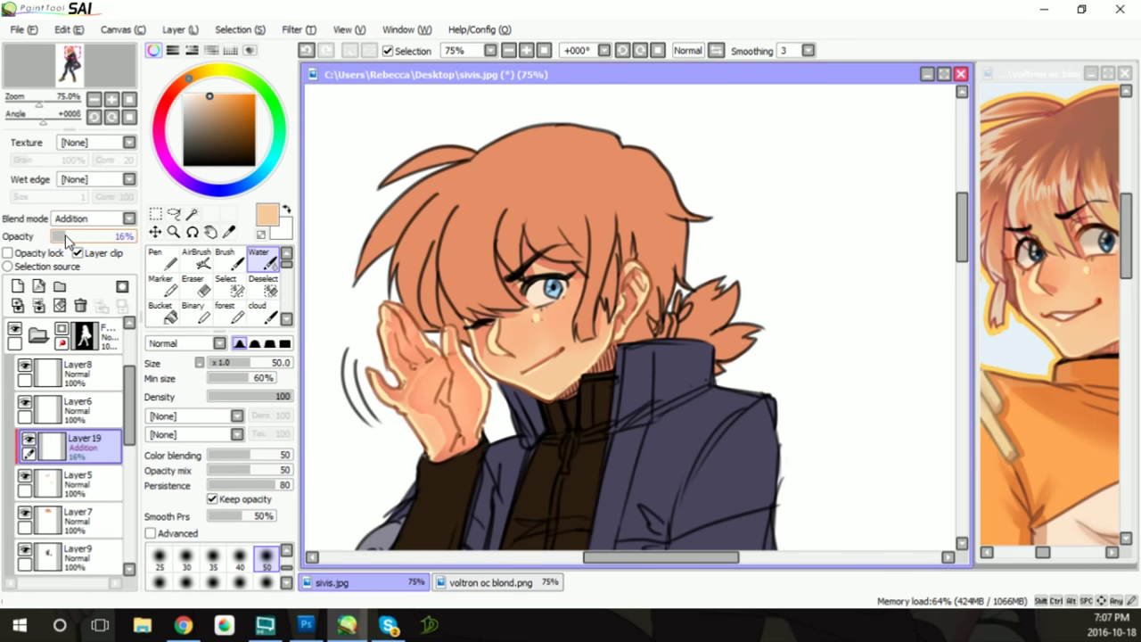
scroll(130, 221, up, 5)
Return the glow layer to Normal and paint water-blended peach palm shading on a new layer
click(86, 239)
click(161, 258)
click(17, 285)
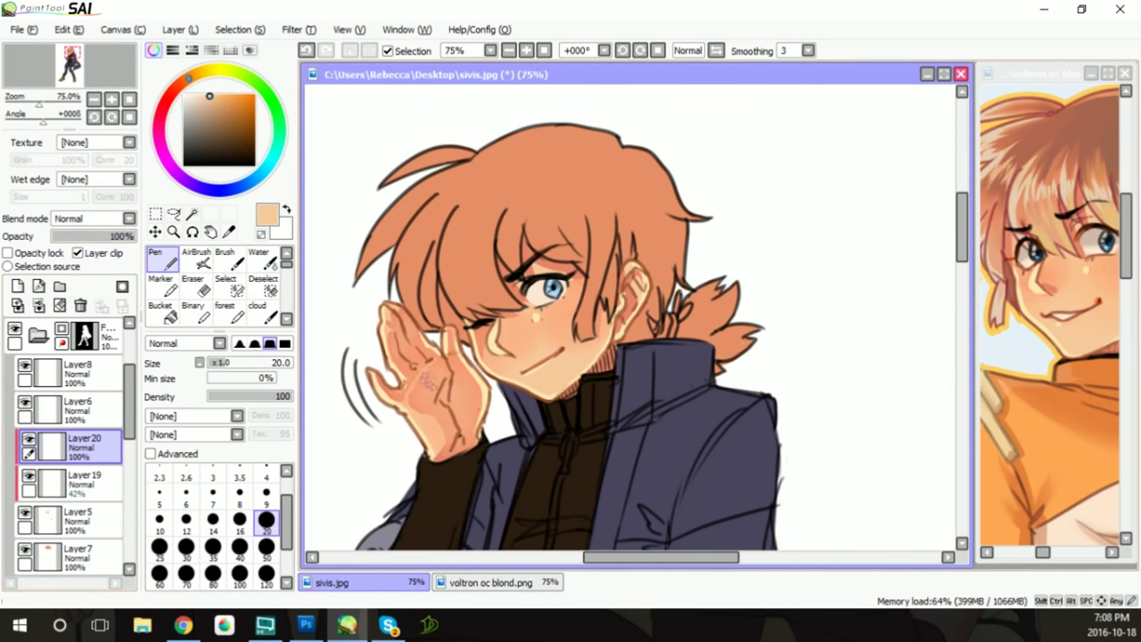
mouse_move(459, 381)
mouse_down()
mouse_move(457, 365)
mouse_move(469, 437)
mouse_move(450, 463)
mouse_up()
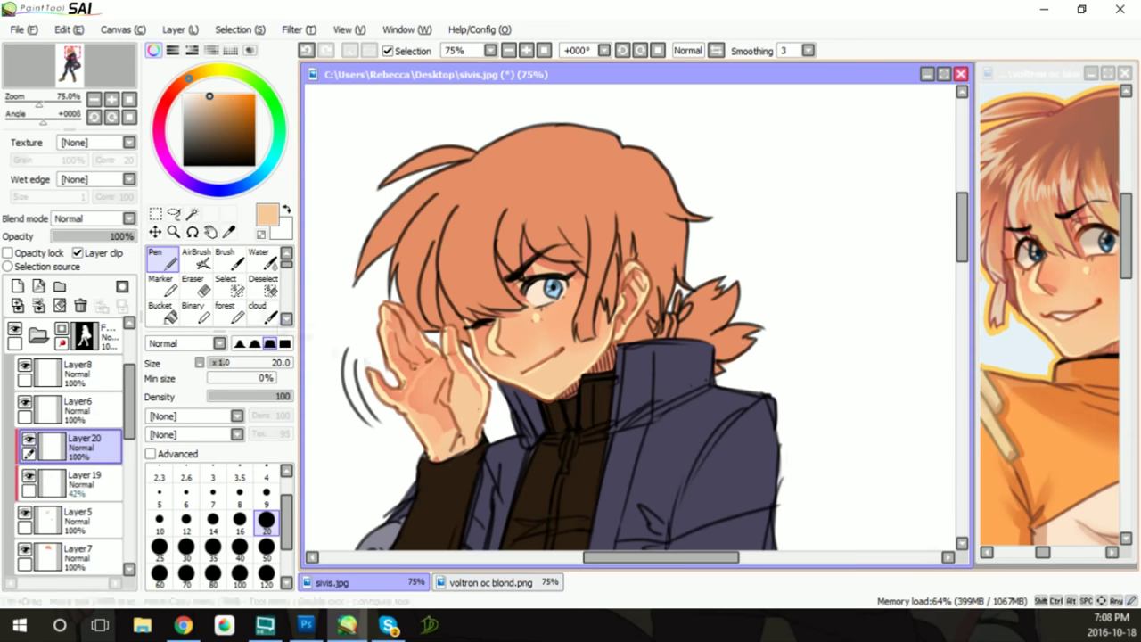
key(w)
drag(479, 393, 481, 419)
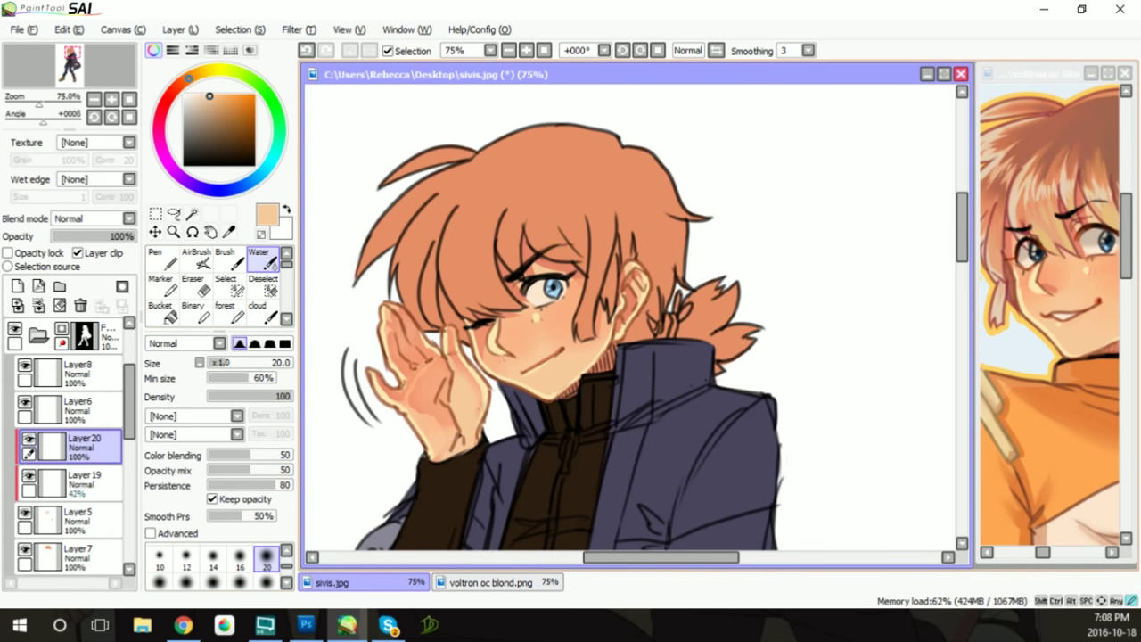
Save the drawing as sivis.sai, then sample brown from the reference and choose a deeper red
mouse_move(963, 227)
mouse_down()
mouse_move(963, 303)
mouse_move(964, 249)
mouse_up()
click(23, 29)
click(57, 128)
alt+click(1014, 267)
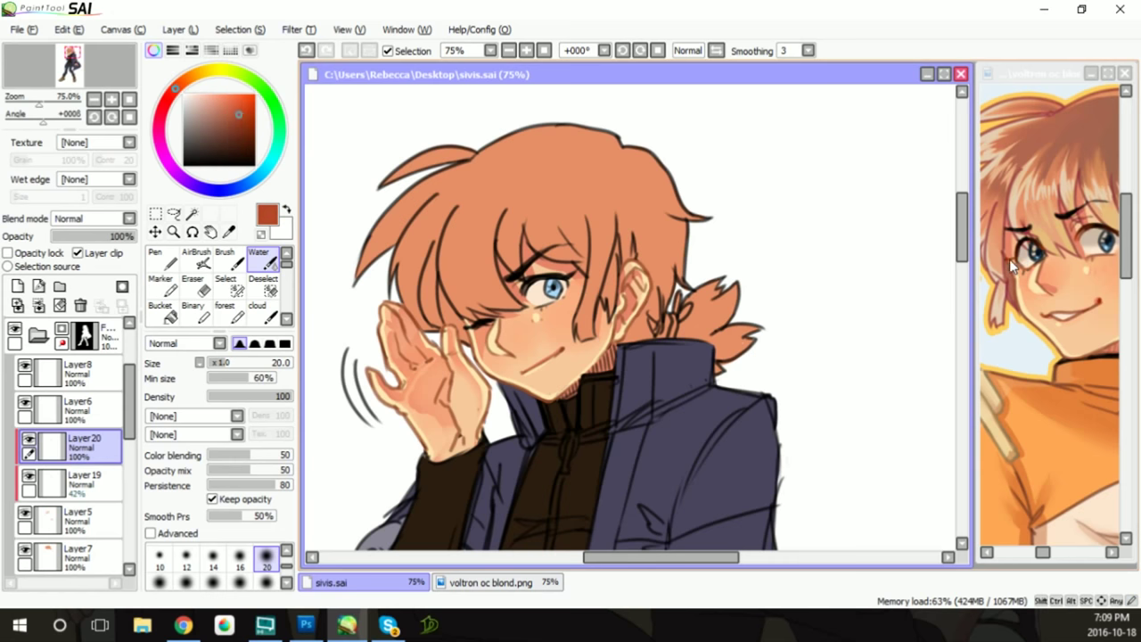
click(255, 116)
On new Layer21, paint red accents around the winking eye with Pen and Water
key(ctrl+shift+n)
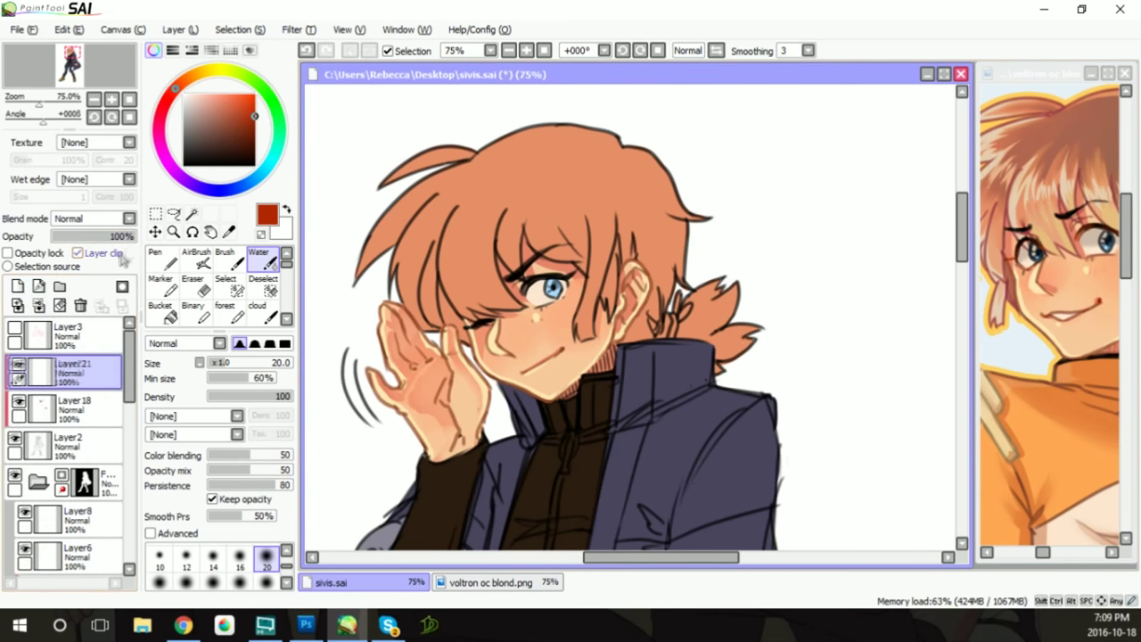
click(162, 259)
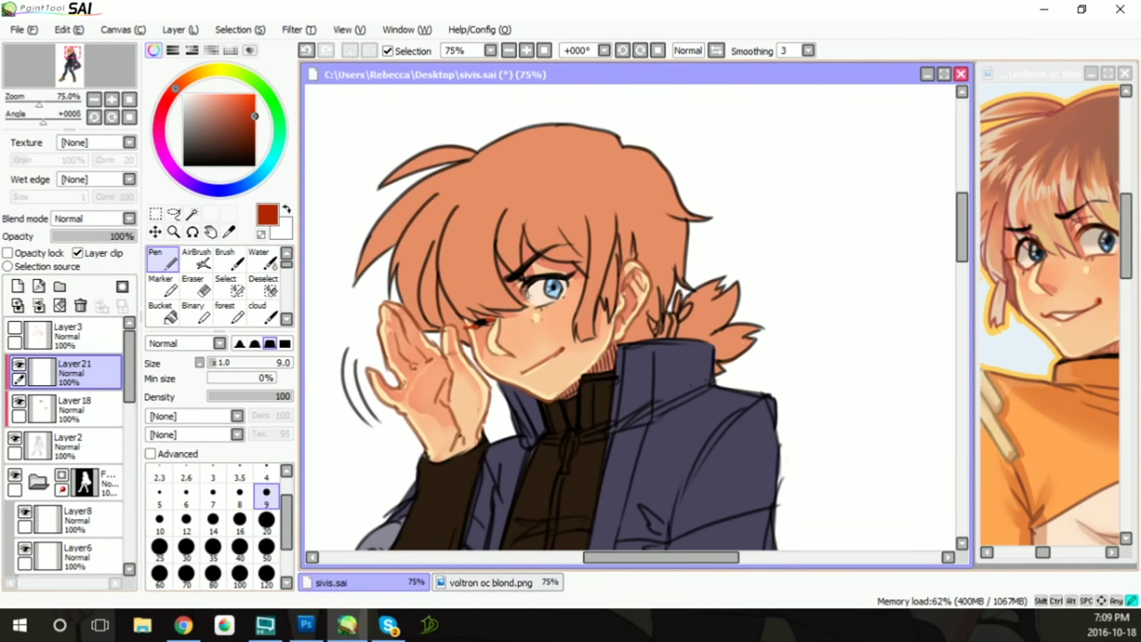
key(w)
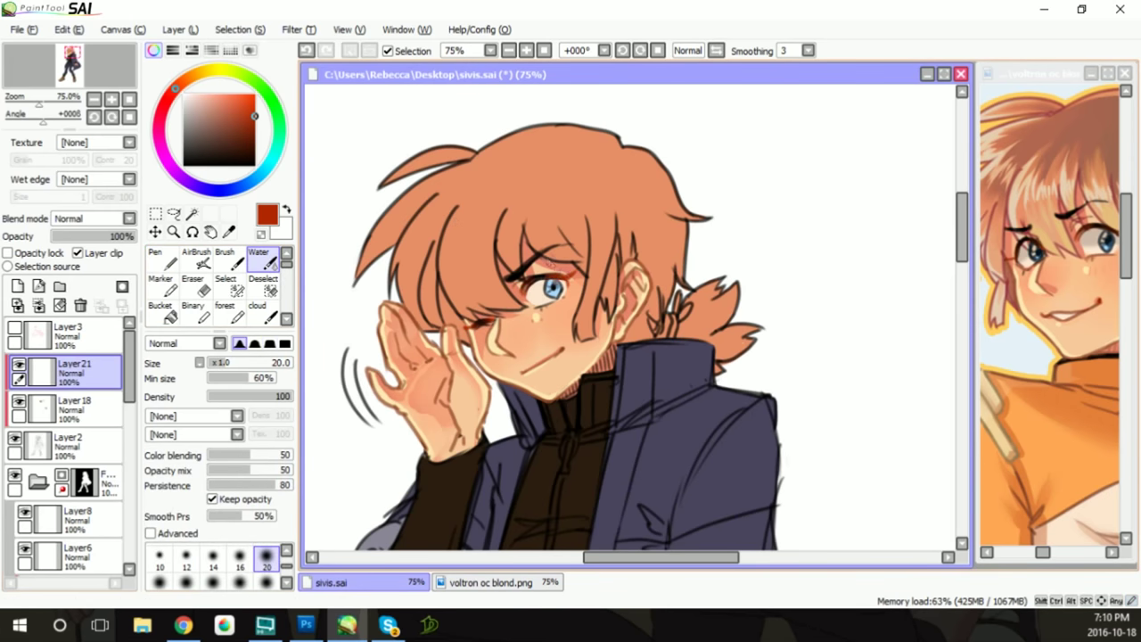
key(n)
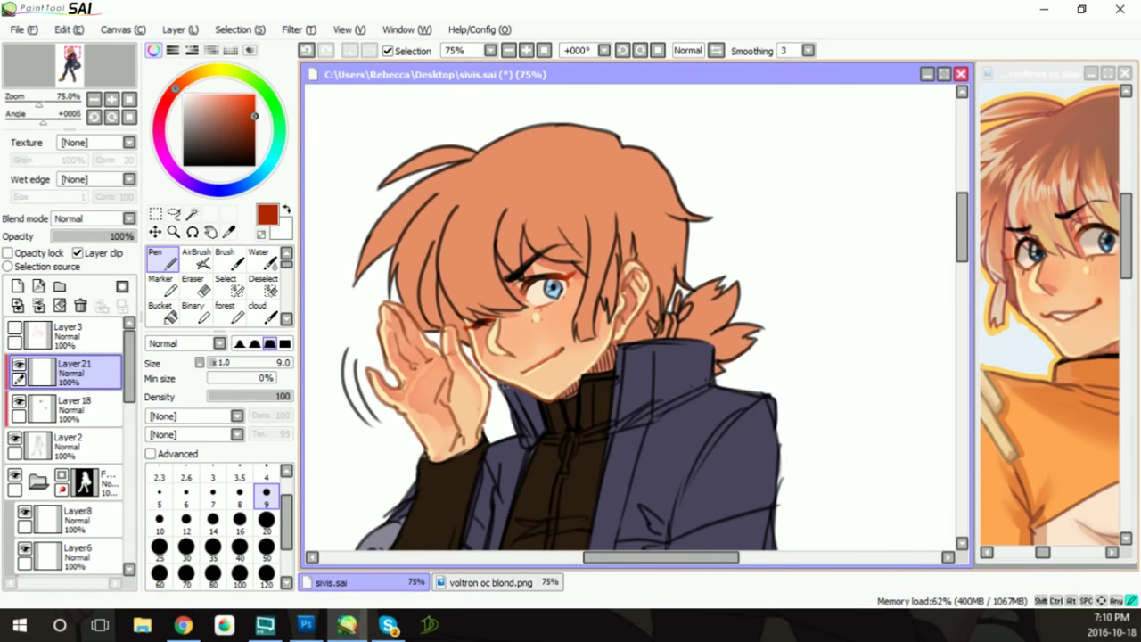
key(w)
Adjust the red accents to Hue -12, Saturation +33, Luminescence -25, then pick dark slate-blue
key(ctrl+u)
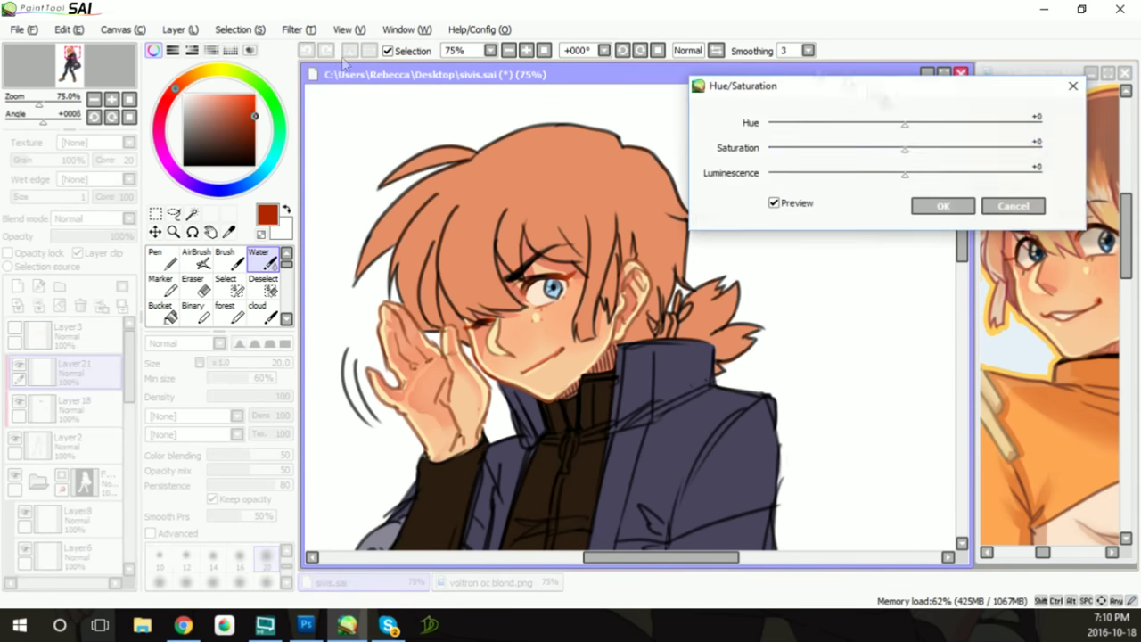
drag(912, 175, 907, 174)
drag(912, 125, 909, 132)
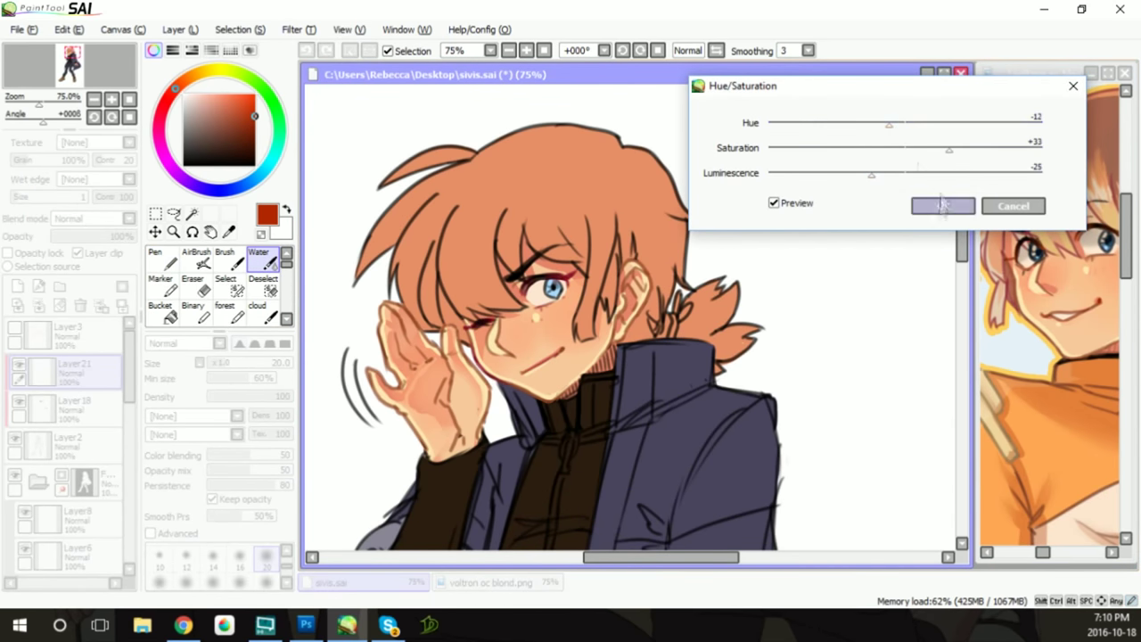
click(942, 206)
alt+click(553, 288)
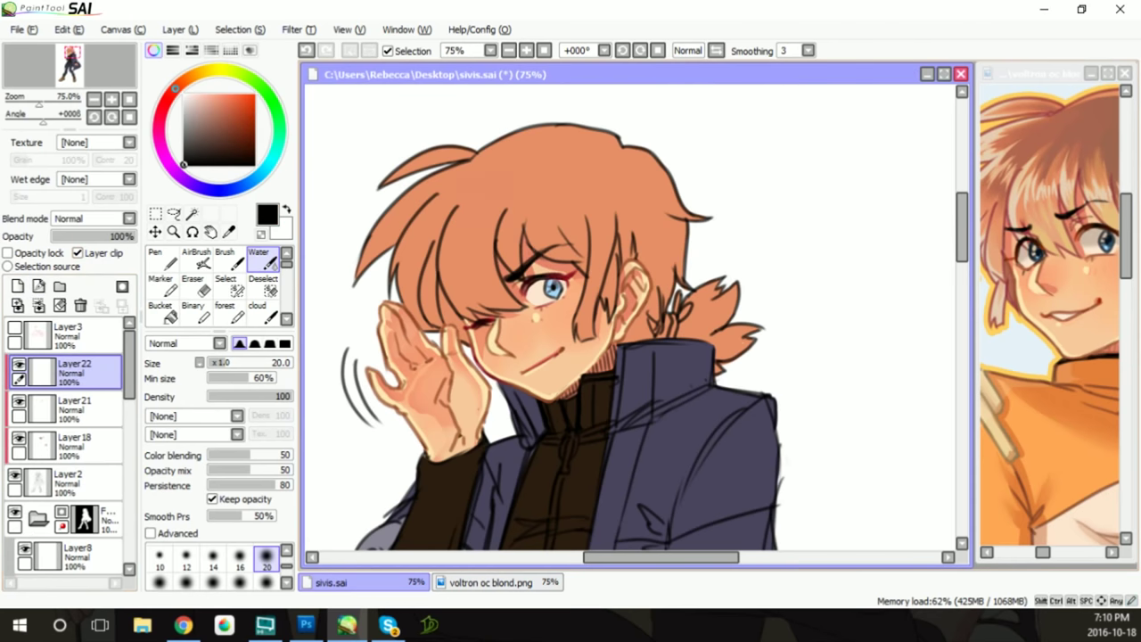
alt+click(554, 289)
key(n)
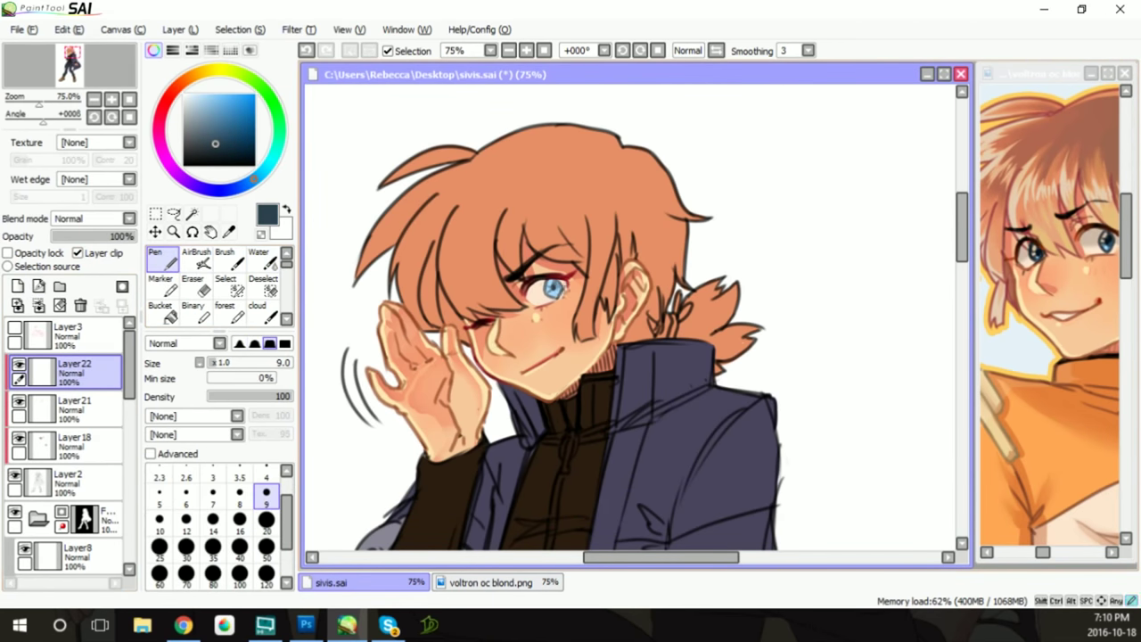
Repaint the swish lines near the hand light blue at brush size 20, then select Layer6
alt+click(554, 288)
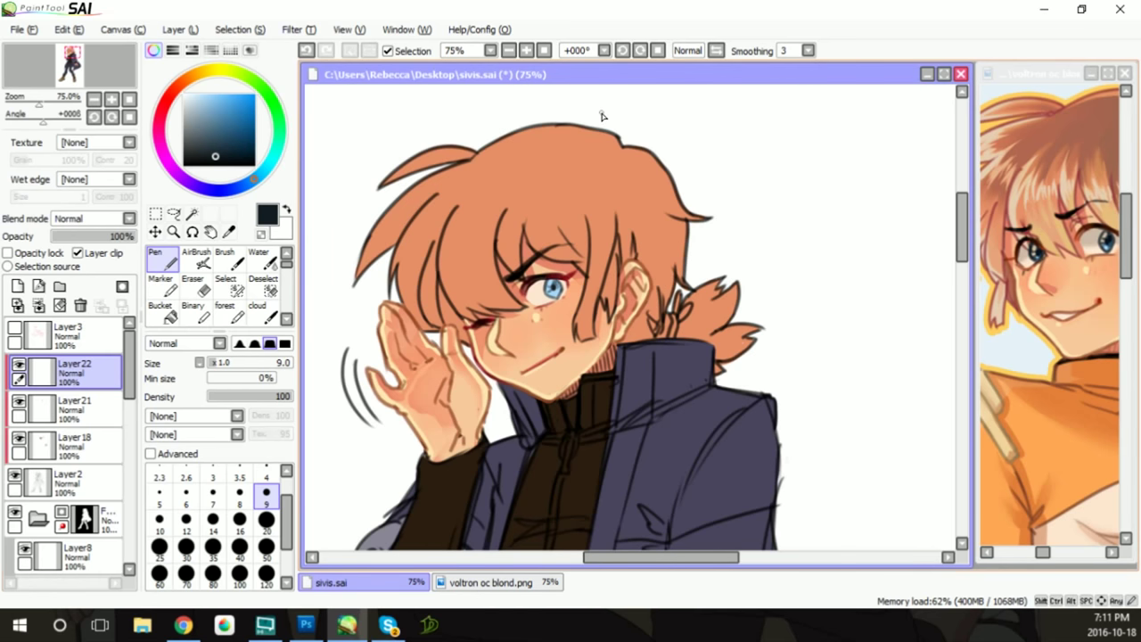
click(207, 117)
click(267, 520)
drag(345, 352, 376, 434)
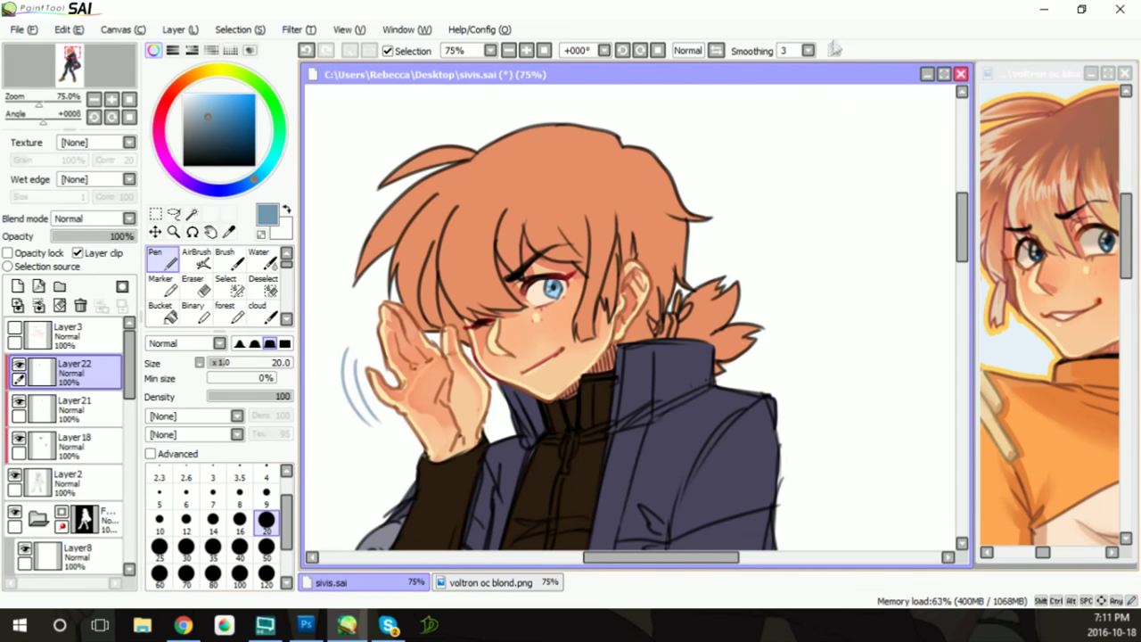
scroll(118, 378, down, 5)
click(118, 377)
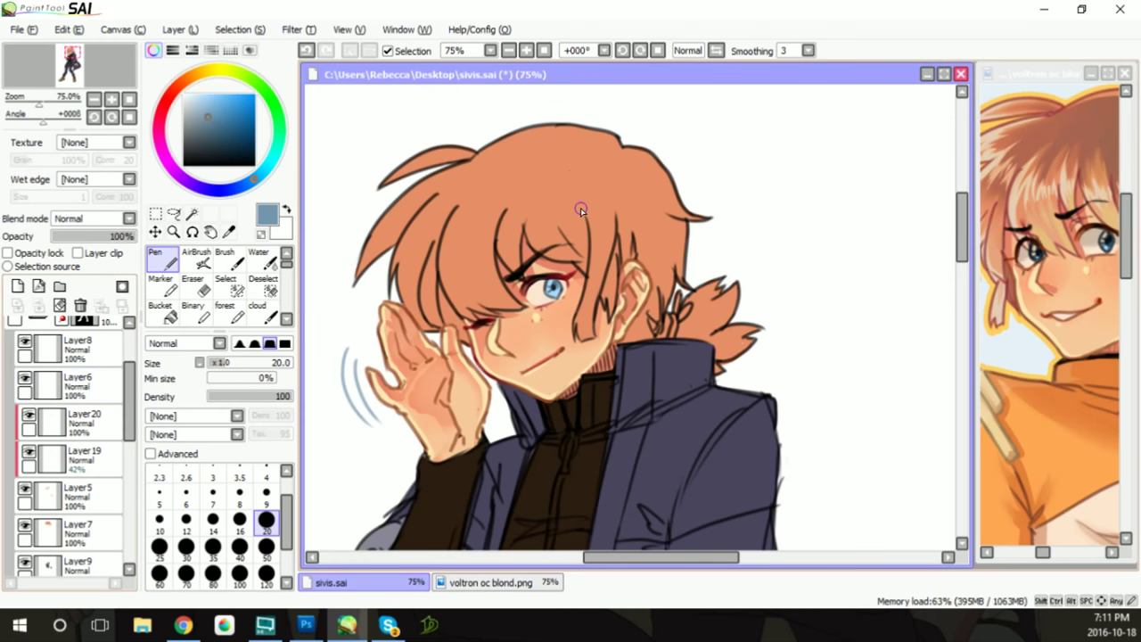
scroll(580, 208, down, 3)
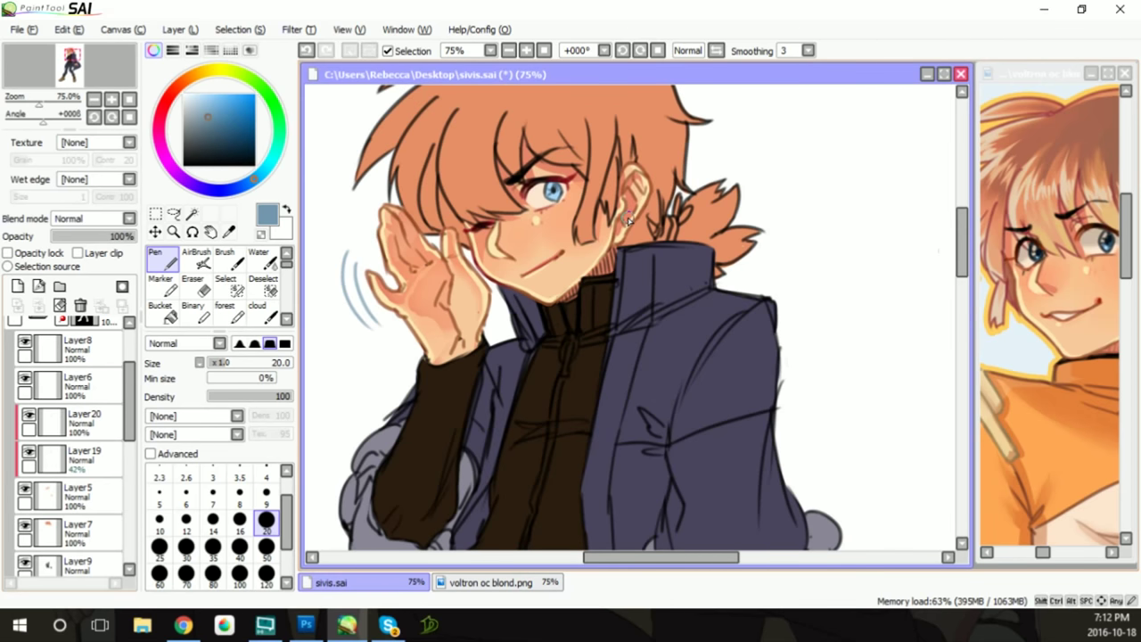
Add two trial clipped layers, try navy and pale yellow, then delete Layer22 and Layer21
click(17, 286)
click(77, 253)
alt+click(1112, 253)
key(bracketleft)
key(bracketleft)
key(bracketleft)
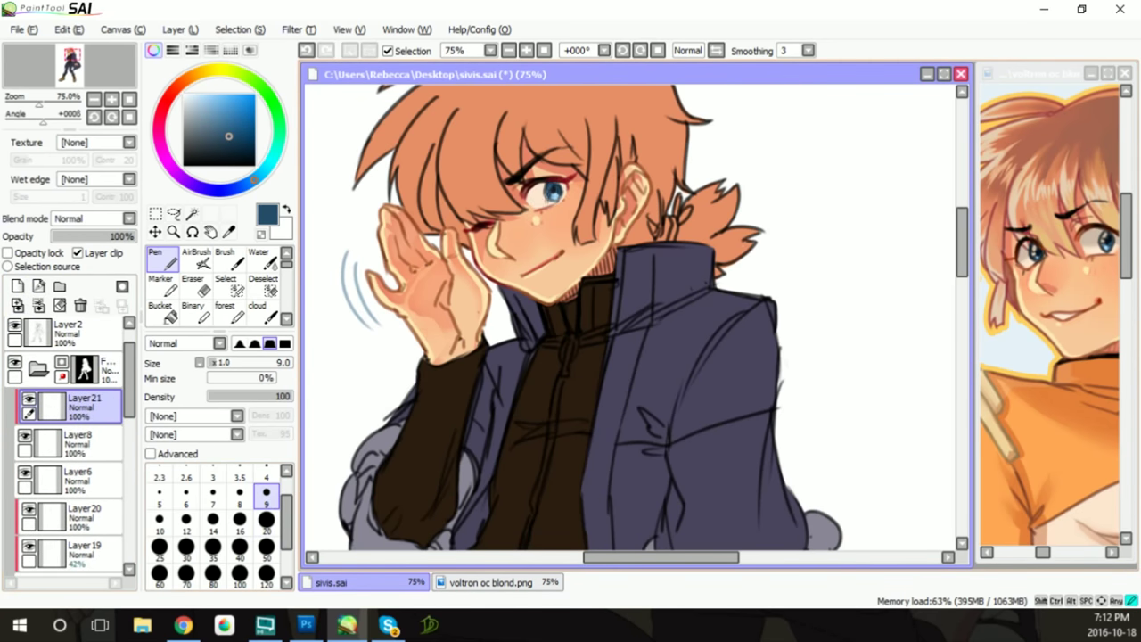
drag(278, 141, 206, 70)
click(17, 285)
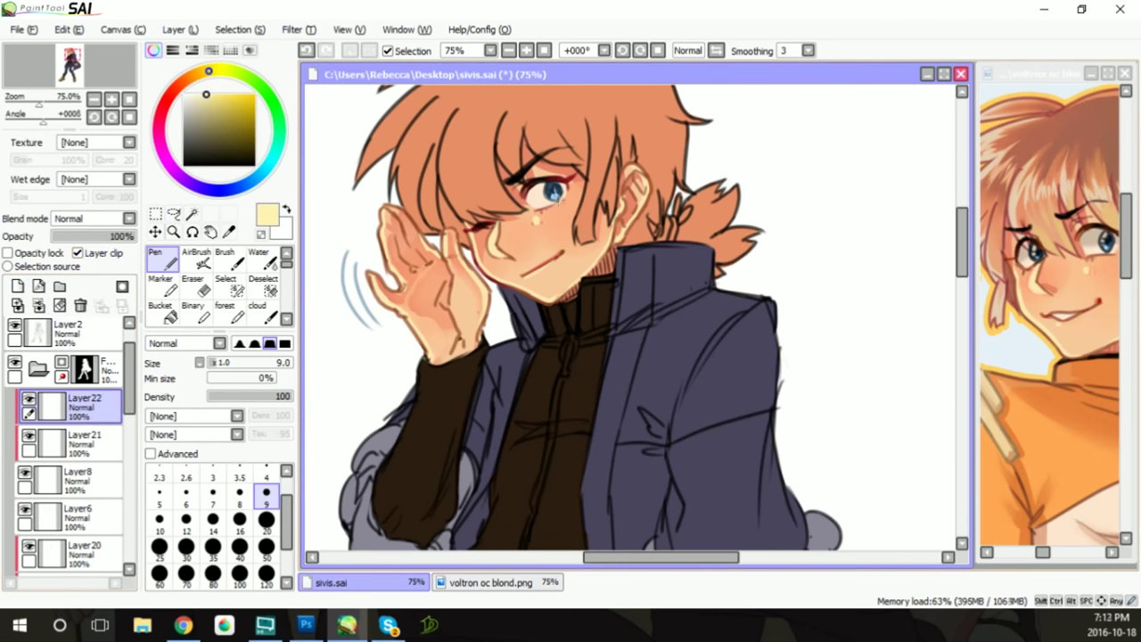
click(80, 305)
click(85, 437)
Lock Layer6's opacity, set Pen size 20 and Water size 50, and pick pale peach
click(9, 253)
alt+click(539, 212)
click(197, 104)
key(bracketright)
key(bracketright)
key(bracketright)
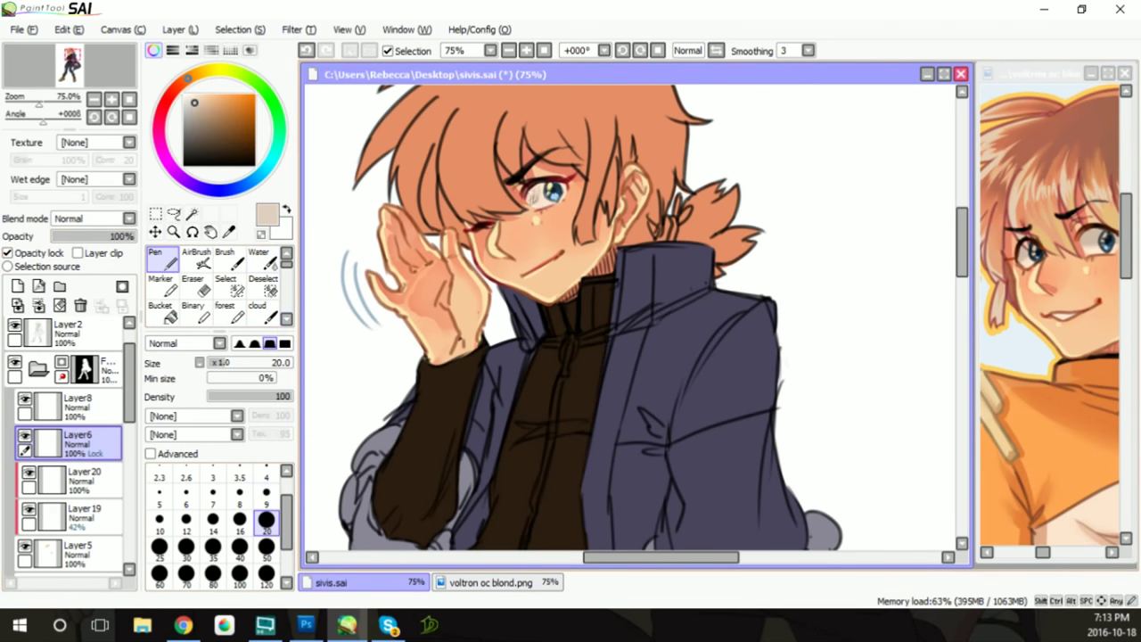
click(194, 114)
key(c)
key(bracketright)
key(bracketright)
key(bracketright)
alt+click(568, 195)
key(n)
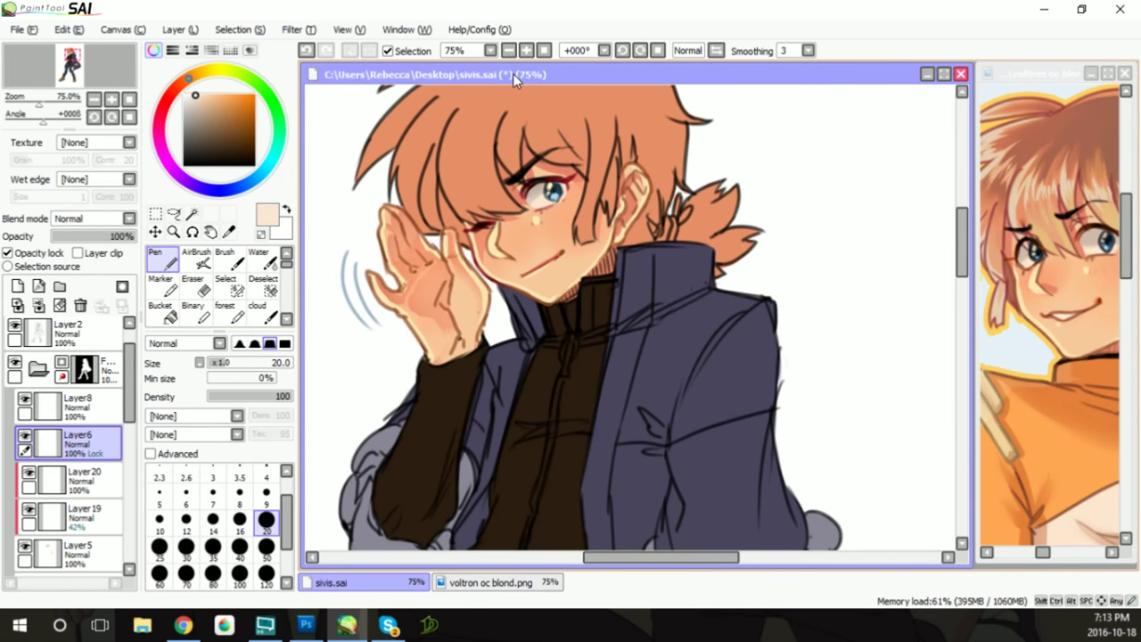
drag(552, 268, 520, 267)
click(1052, 268)
Sample the muted brown hair tone, move clipped Layer18 below Layer5, and set pen size 9
alt+click(1053, 312)
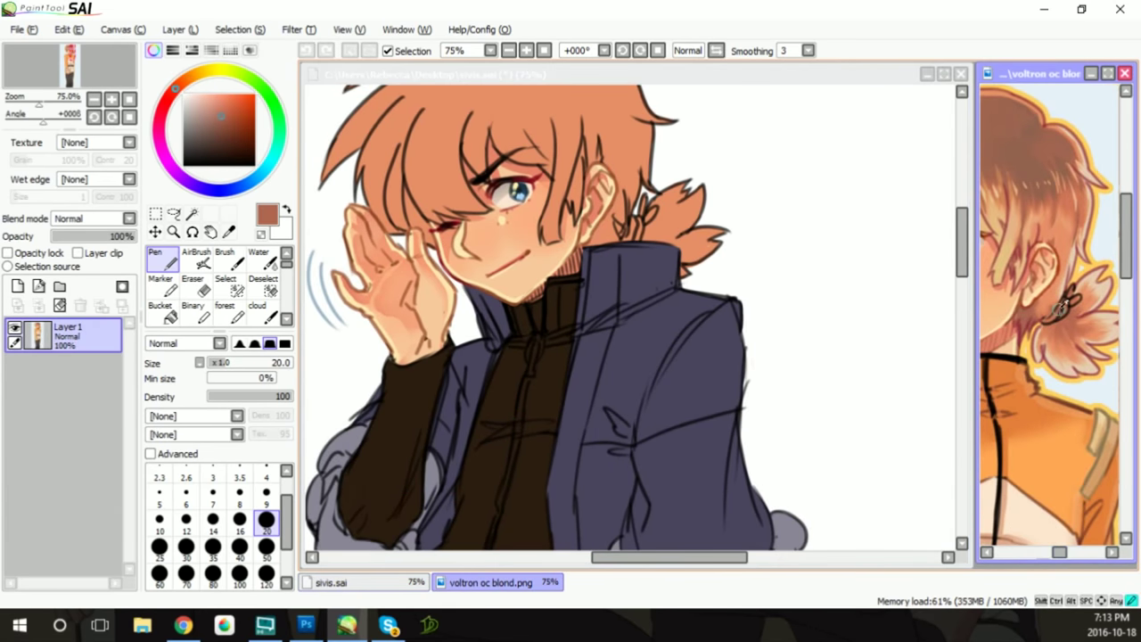
click(666, 89)
scroll(80, 401, down, 3)
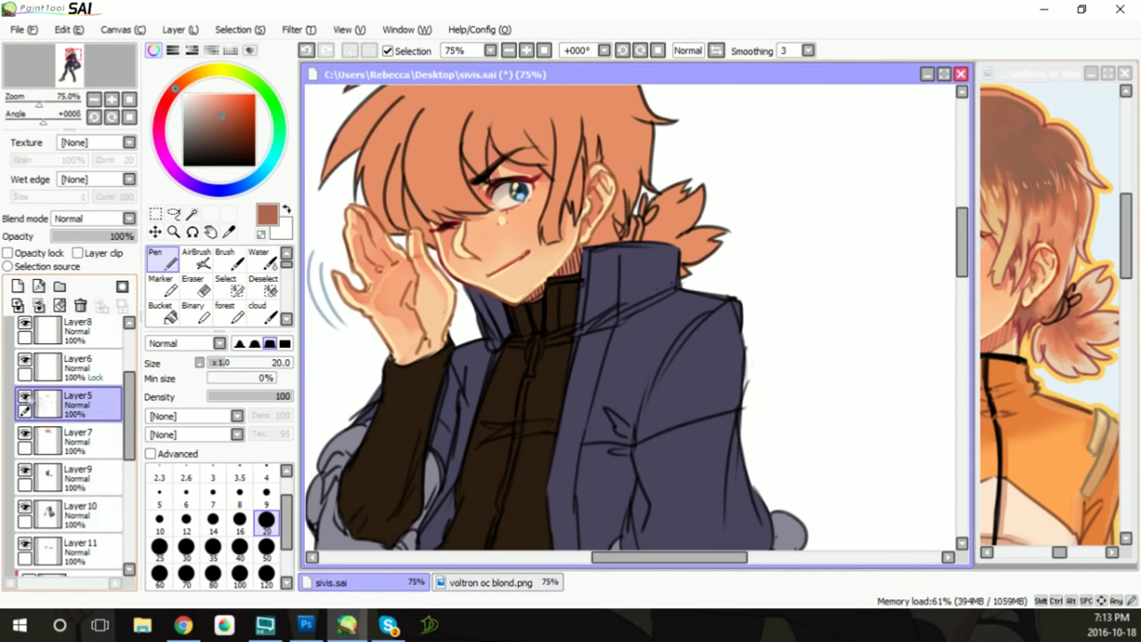
drag(85, 401, 85, 441)
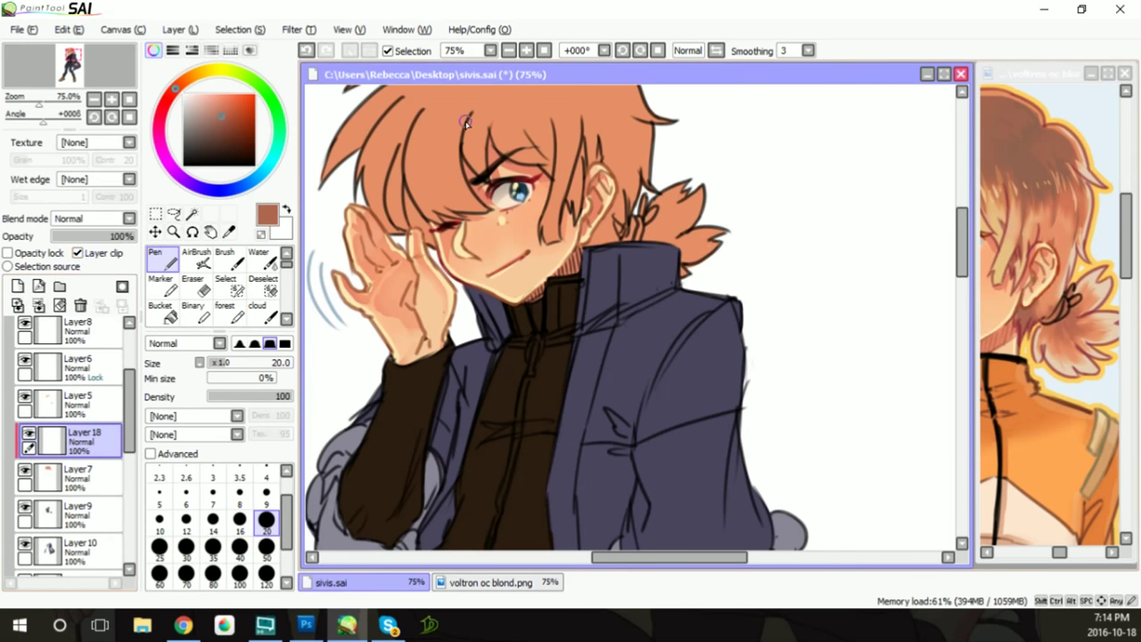
key(bracketleft)
key(bracketleft)
key(bracketleft)
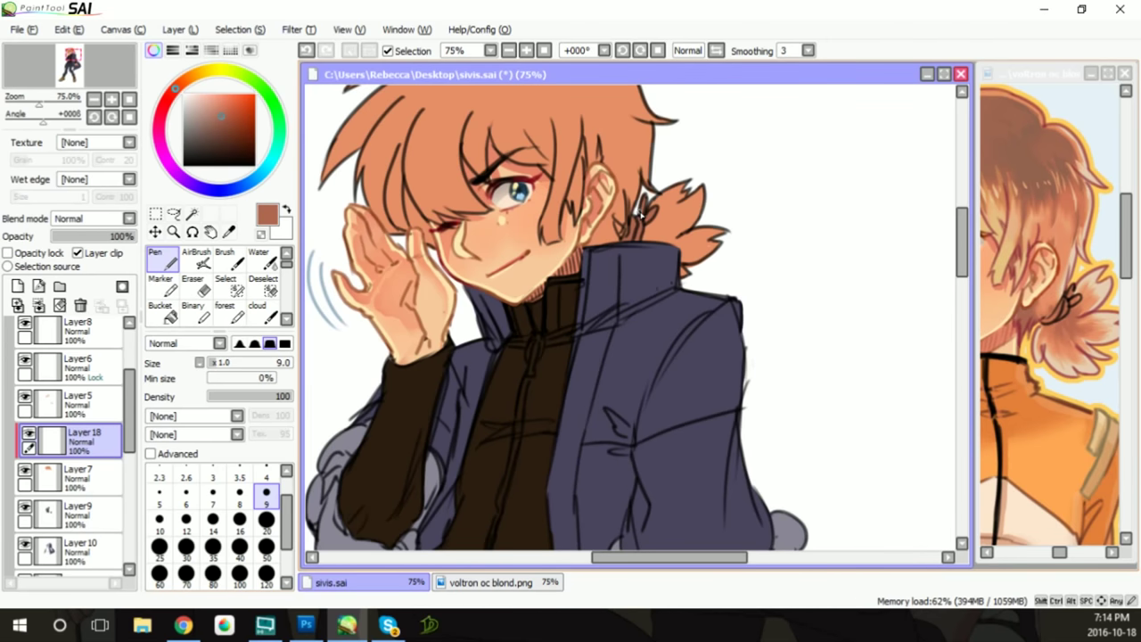
key(alt+Tab)
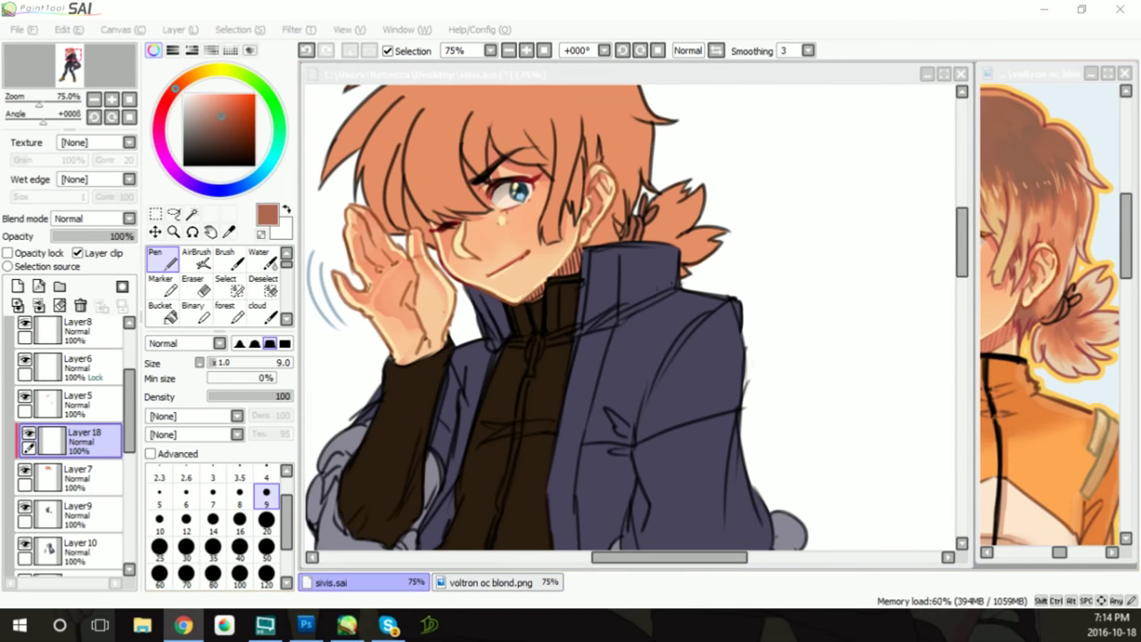
key(alt+Tab)
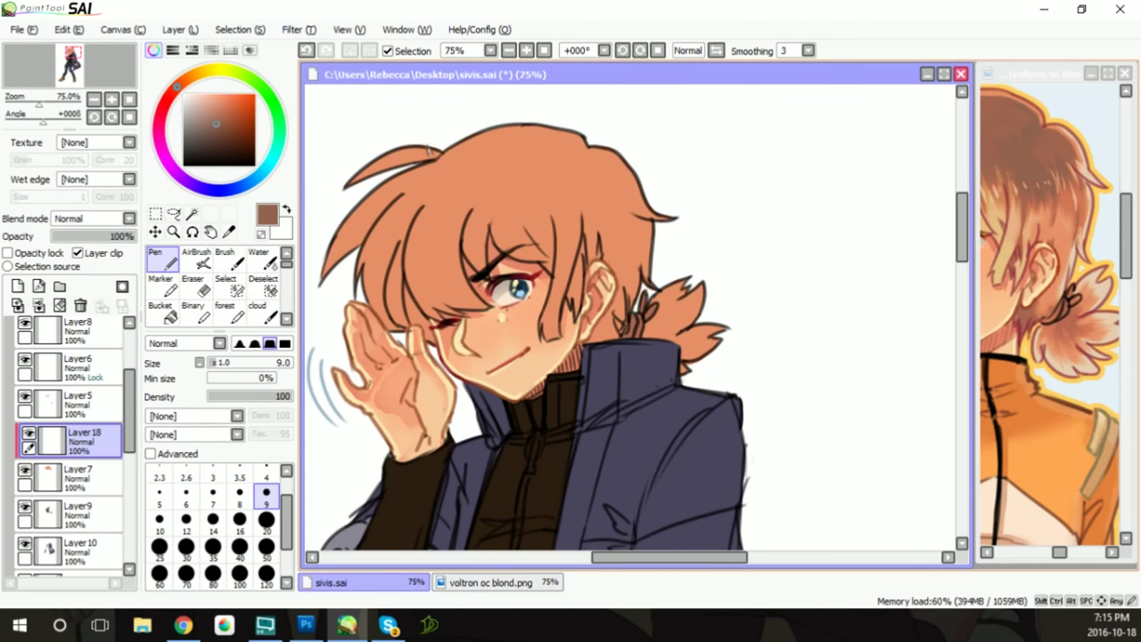
Place the reference beside the canvas and paint brown across the hair crown with a size-50 pen
click(266, 546)
drag(562, 134, 473, 174)
click(975, 459)
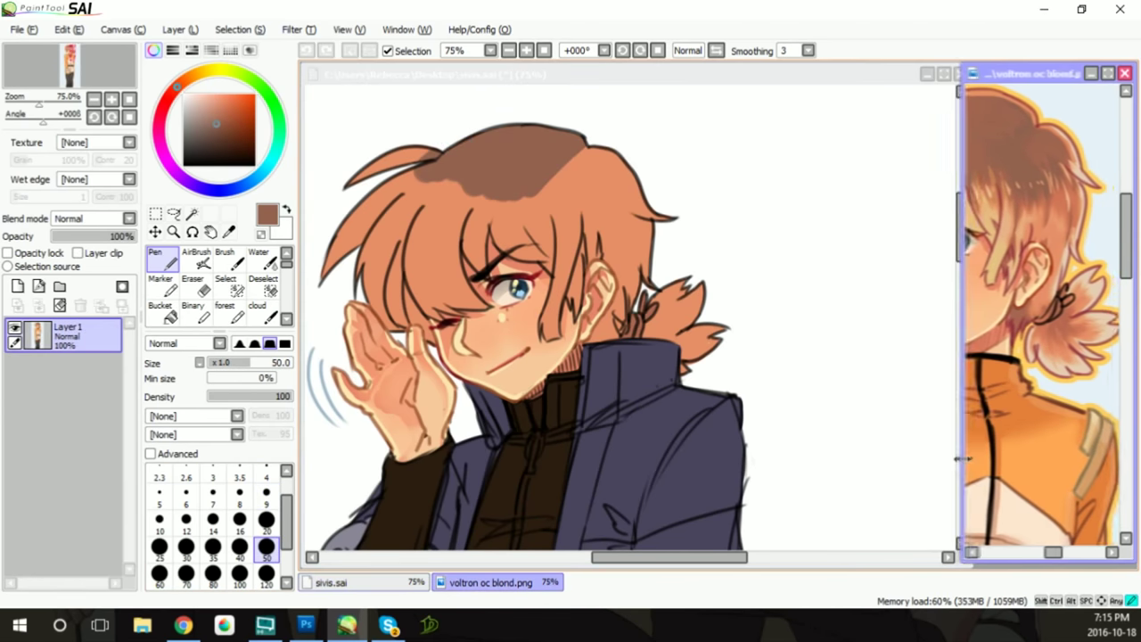
drag(971, 459, 801, 480)
drag(979, 356, 814, 356)
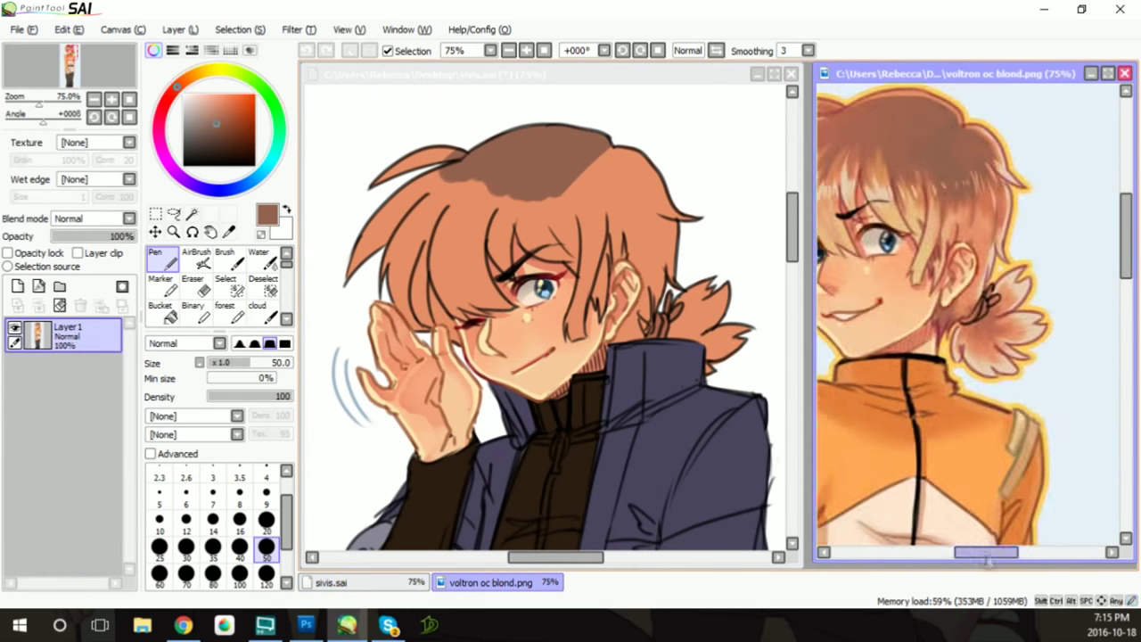
mouse_move(548, 165)
mouse_down()
mouse_move(499, 210)
mouse_move(646, 196)
mouse_up()
drag(624, 152, 664, 227)
Blend the brown crown tones with the Water brush and add a new hair-shading layer
click(258, 258)
drag(664, 182, 593, 250)
mouse_move(441, 169)
mouse_down()
mouse_move(468, 236)
mouse_move(571, 255)
mouse_move(463, 161)
mouse_up()
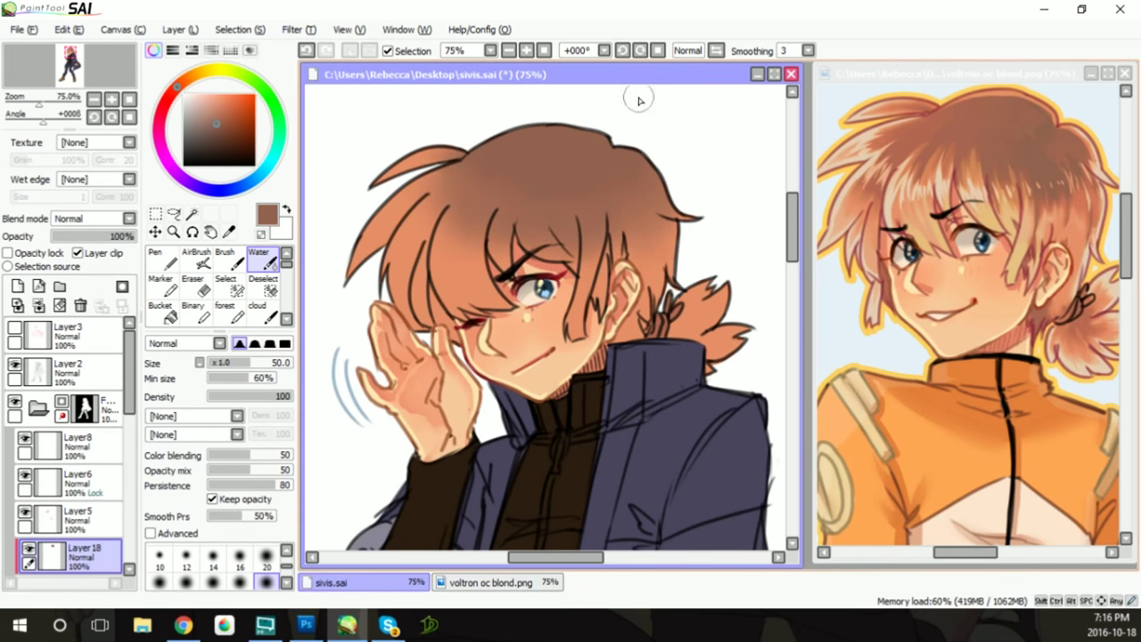
click(17, 285)
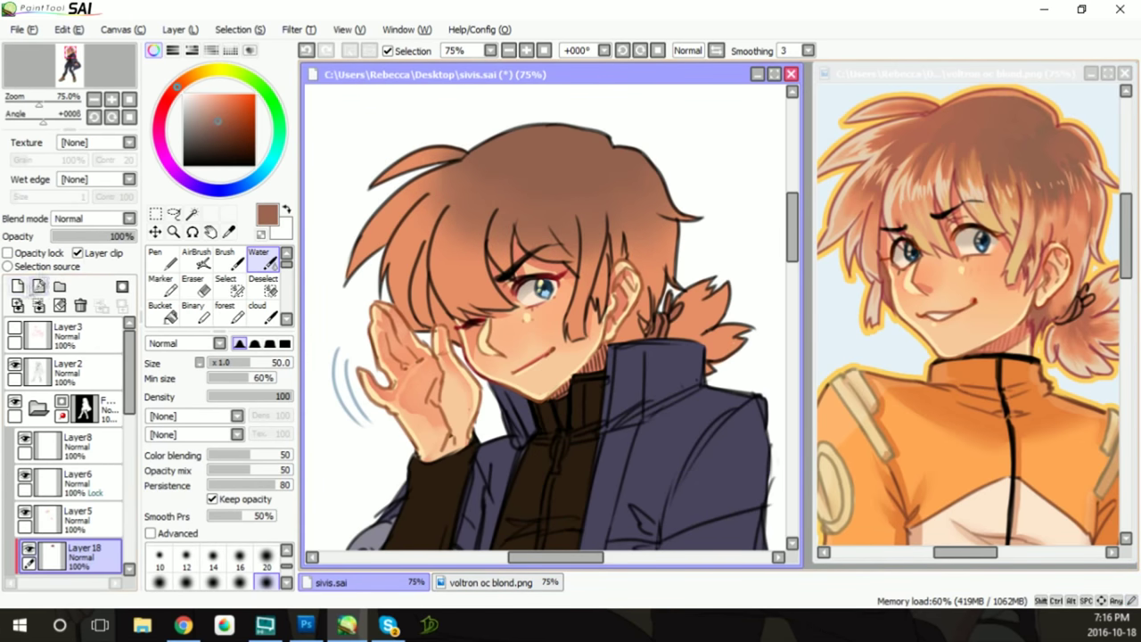
click(162, 258)
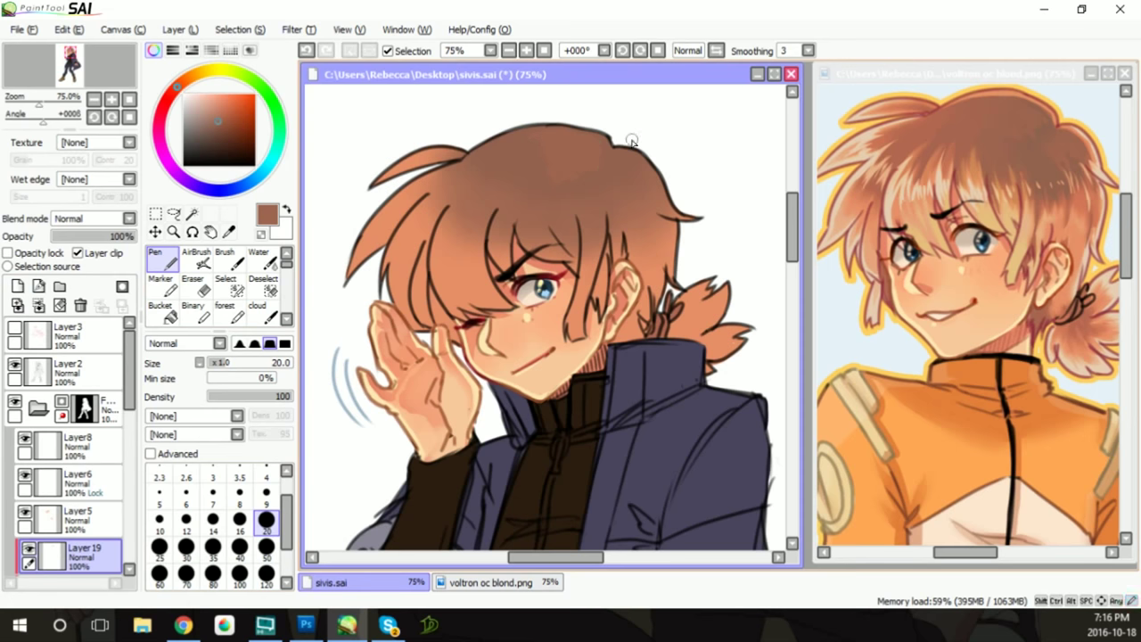
click(268, 261)
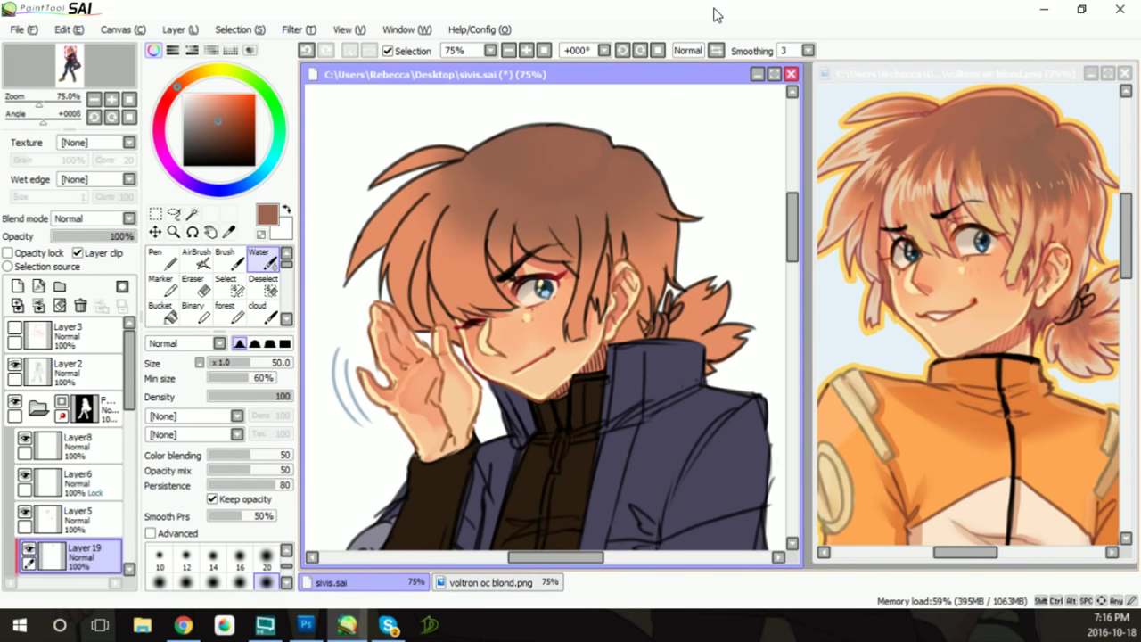
key(ctrl+shift+n)
key(n)
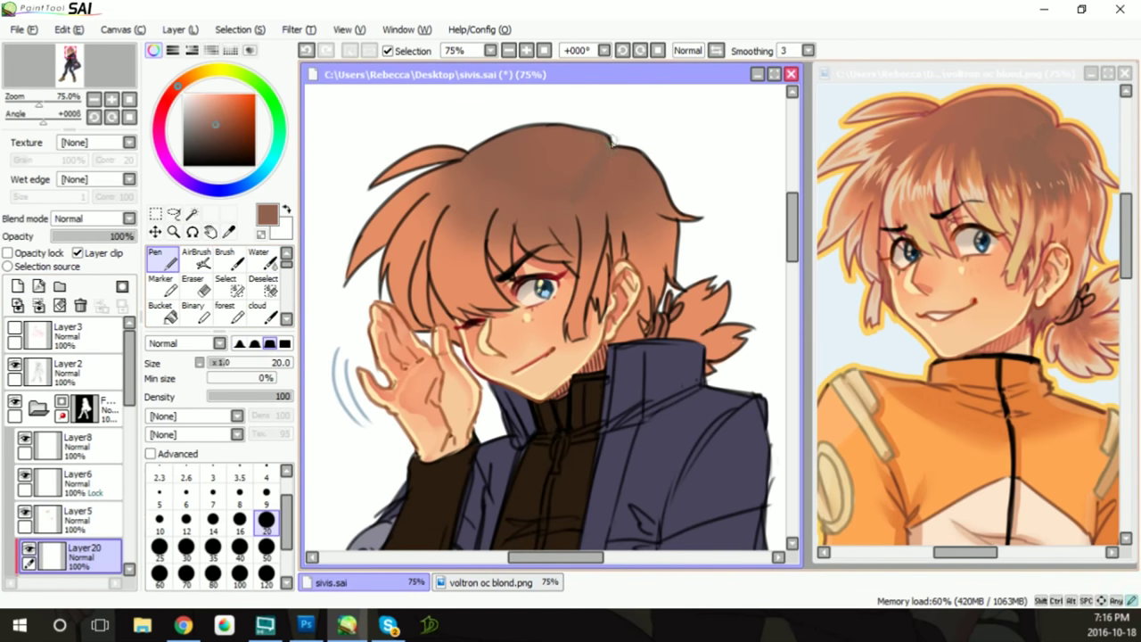
Sample reddish brown from the reference and paint blended darker strokes on the upper hair
alt+click(946, 108)
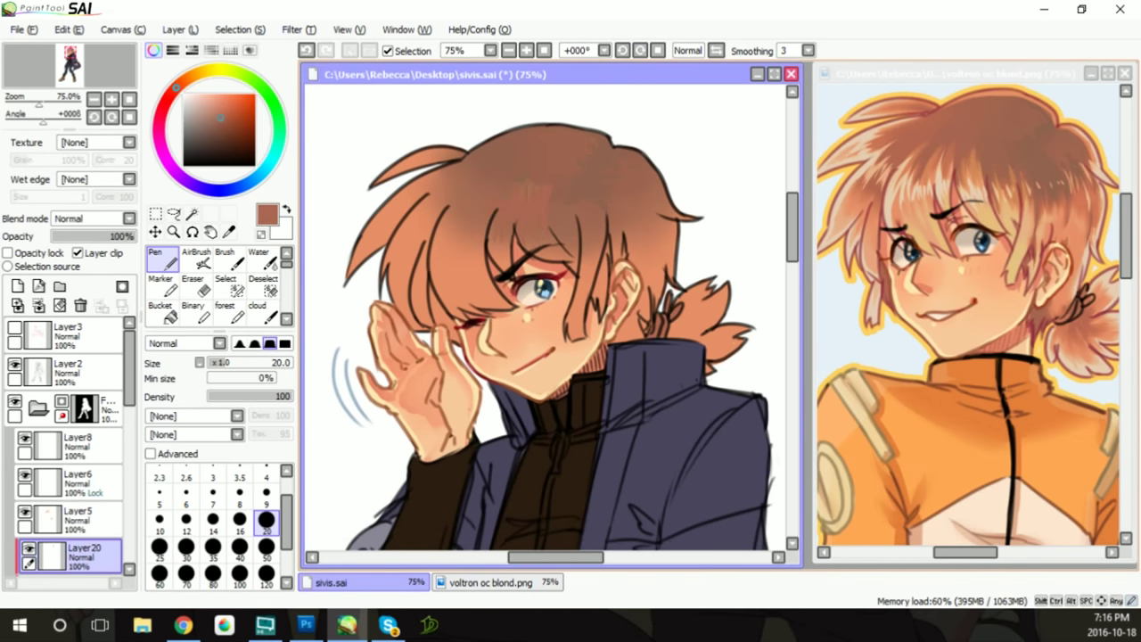
drag(412, 223, 454, 188)
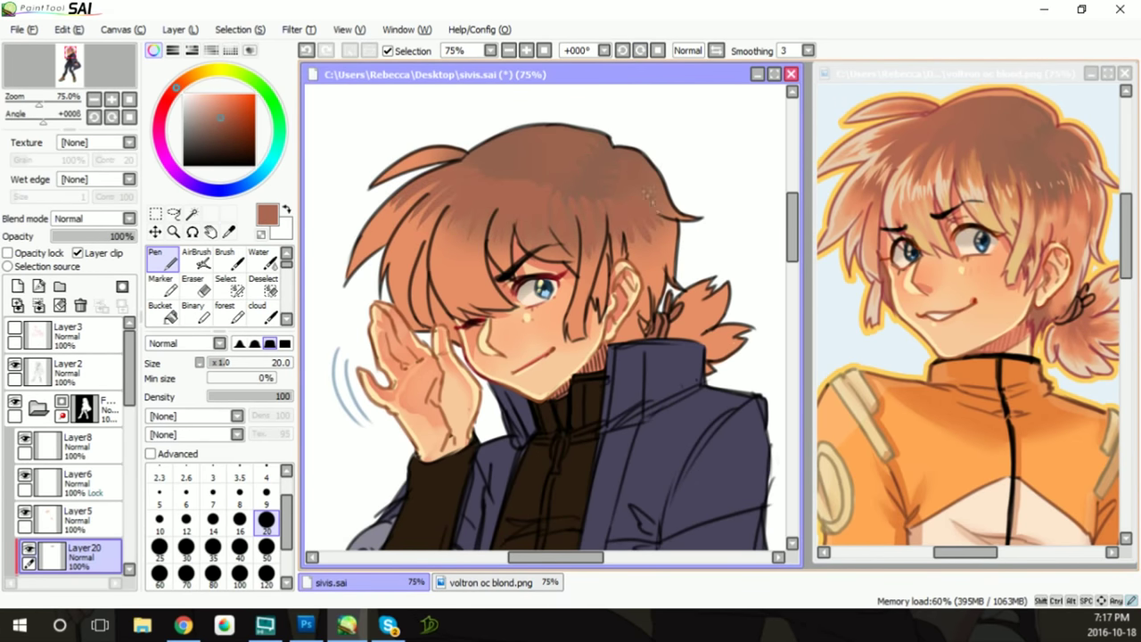
click(267, 260)
drag(419, 218, 450, 192)
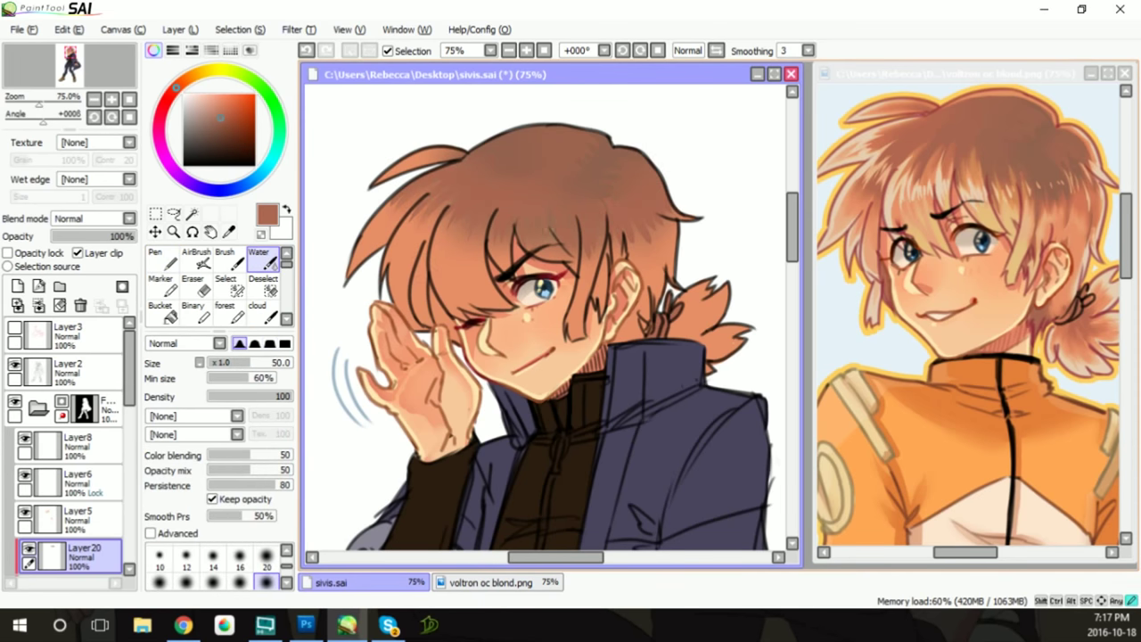
On a new layer, paint and blend orange highlights across the top of the hair
alt+click(935, 175)
key(ctrl+shift+n)
key(n)
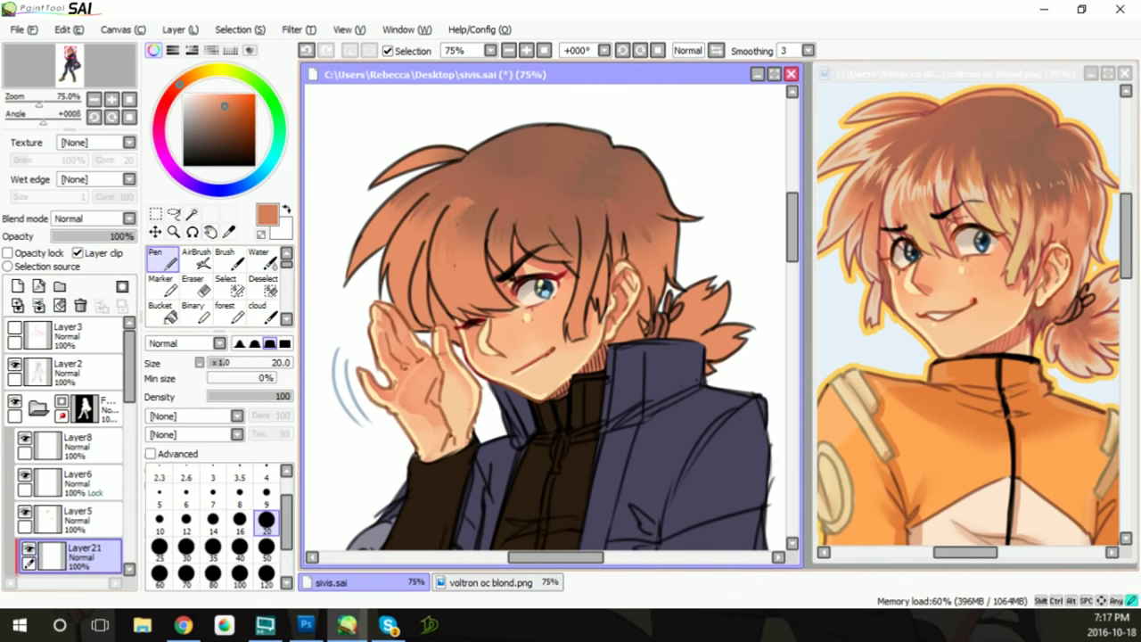
mouse_move(472, 214)
mouse_down()
mouse_move(620, 232)
mouse_move(668, 206)
mouse_up()
key(c)
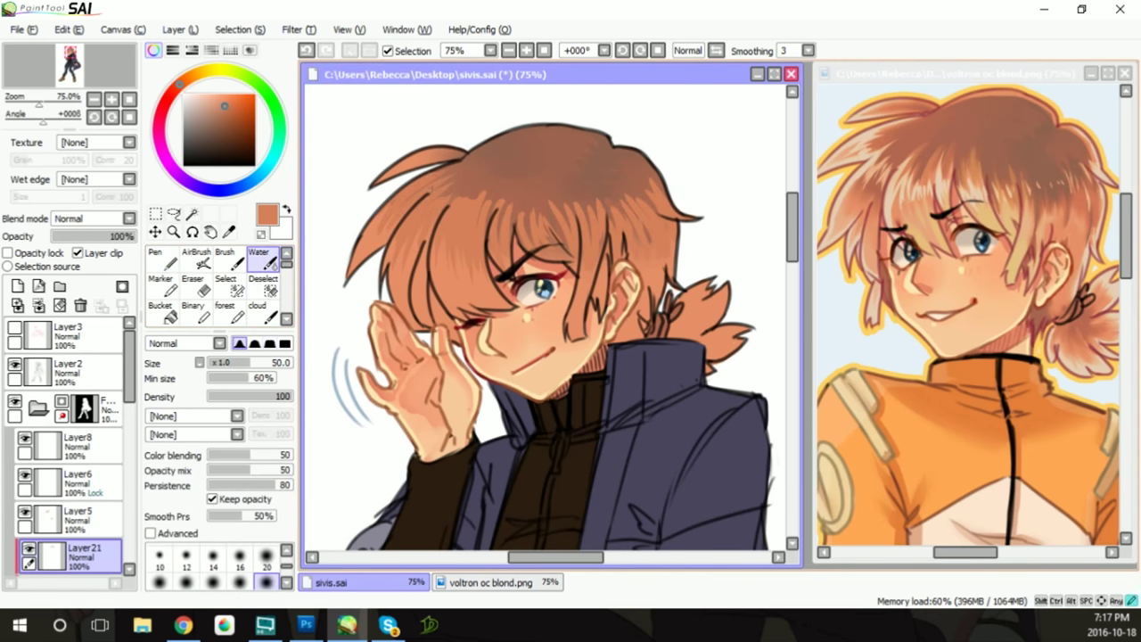
drag(529, 217, 631, 201)
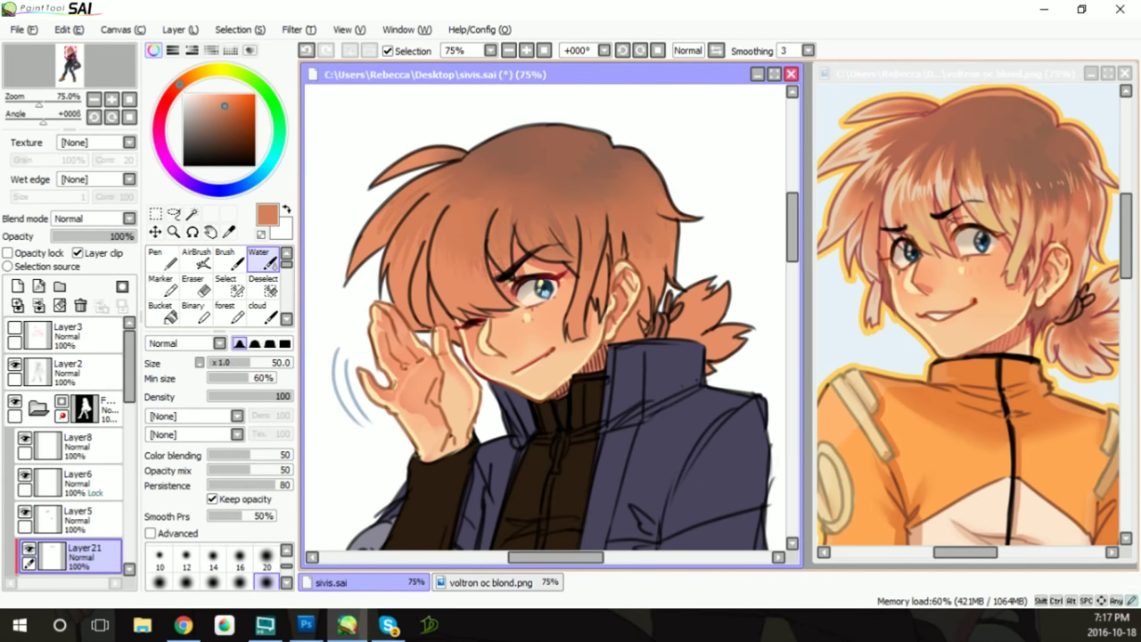
On another new layer, paint light peach highlights from near the face up across the hair
alt+click(844, 234)
key(ctrl+shift+n)
key(n)
mouse_move(450, 317)
mouse_down()
mouse_move(459, 258)
mouse_move(499, 245)
mouse_up()
drag(485, 295, 513, 218)
drag(499, 267, 562, 223)
drag(535, 258, 575, 218)
mouse_move(570, 330)
mouse_down()
mouse_move(580, 223)
mouse_move(598, 227)
mouse_up()
mouse_move(620, 335)
mouse_down()
mouse_move(615, 241)
mouse_move(646, 227)
mouse_up()
drag(642, 290, 678, 192)
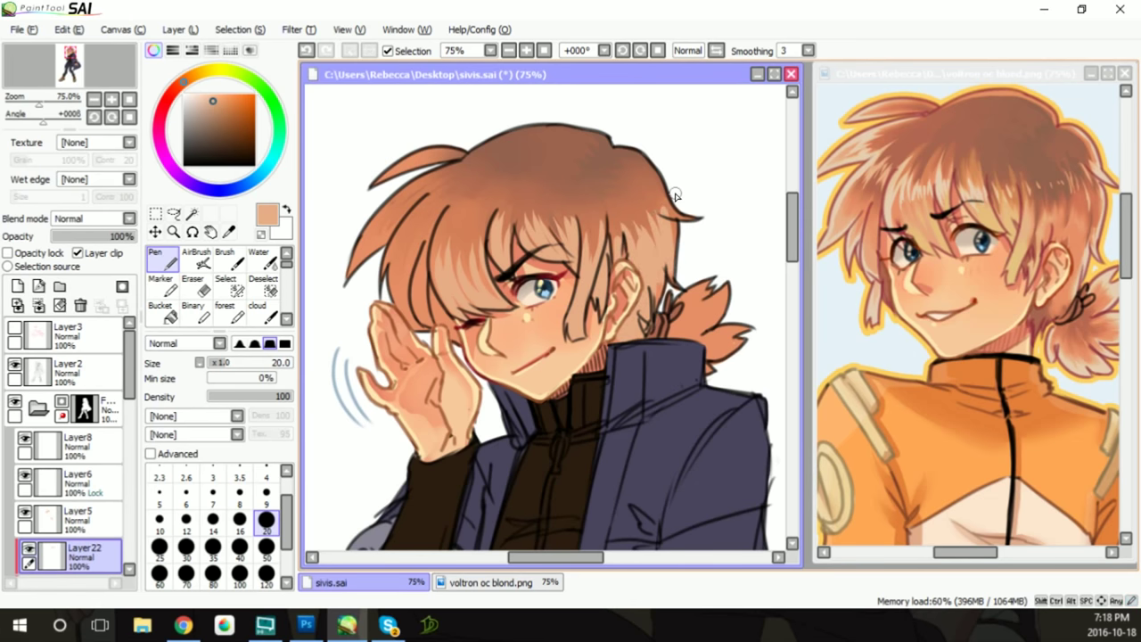
Extend the peach highlights to the right-side hair, the raised hand and the cheek
key(e)
key(n)
drag(670, 259, 683, 147)
mouse_move(410, 330)
mouse_down()
mouse_move(410, 227)
mouse_move(418, 258)
mouse_up()
mouse_move(416, 284)
mouse_down()
mouse_move(408, 210)
mouse_move(392, 203)
mouse_up()
drag(374, 277, 356, 192)
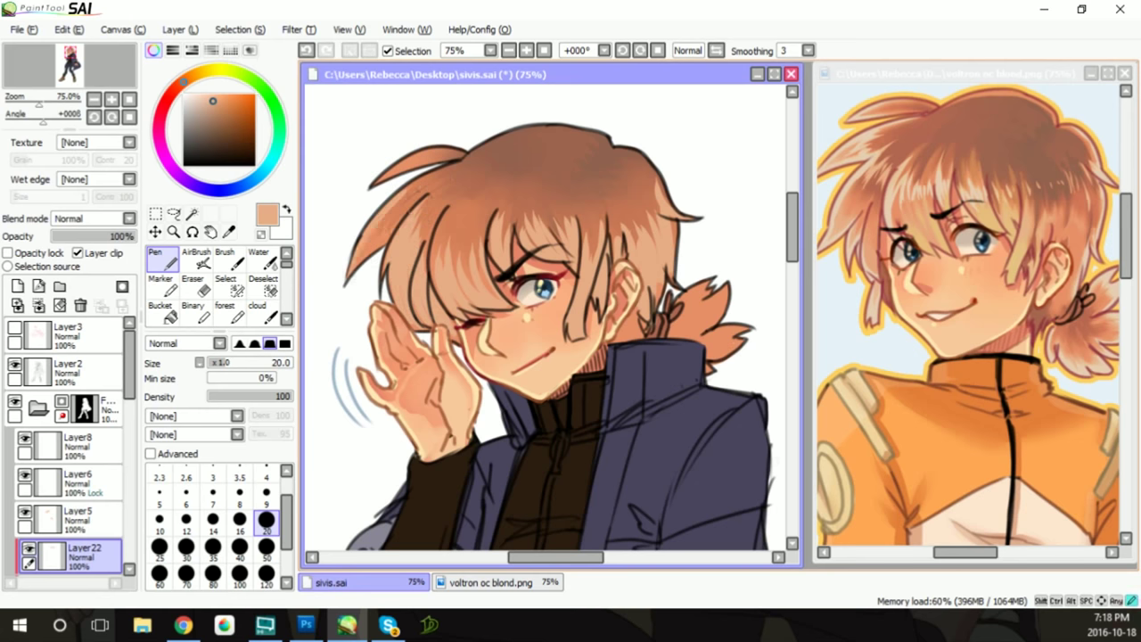
key(c)
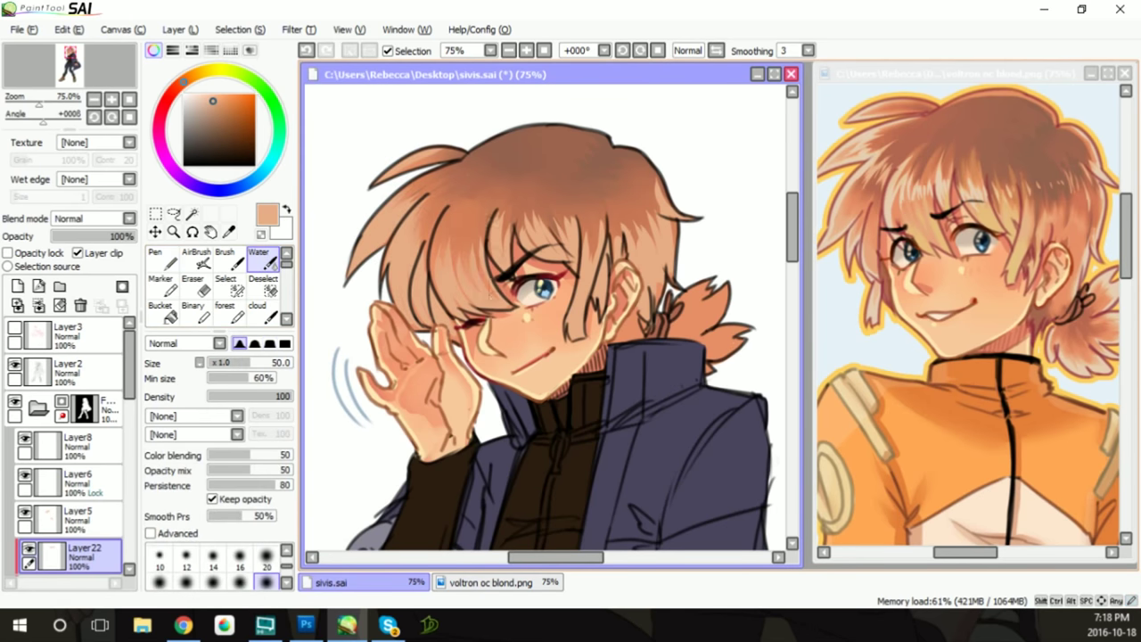
On a new clipped Layer23, draw dark brown strand and hatching strokes on the hair and ponytail
alt+click(831, 401)
click(17, 285)
click(78, 252)
click(160, 259)
drag(633, 183, 622, 216)
drag(649, 307, 624, 346)
drag(658, 277, 642, 325)
drag(694, 302, 667, 351)
alt+click(529, 174)
mouse_move(508, 180)
mouse_down()
mouse_move(468, 241)
mouse_move(442, 238)
mouse_move(520, 239)
mouse_up()
Add darker brown shading across the crown and the left side of the hair
mouse_move(552, 210)
mouse_down()
mouse_move(533, 243)
mouse_move(555, 239)
mouse_up()
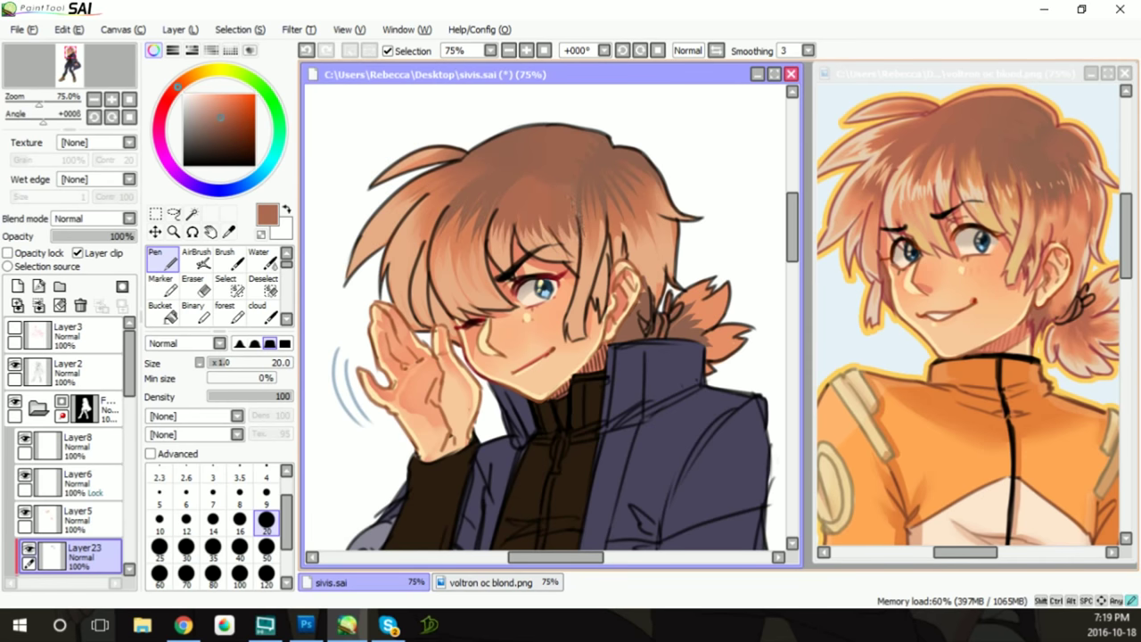
mouse_move(528, 178)
mouse_down()
mouse_move(517, 204)
mouse_move(533, 203)
mouse_move(532, 221)
mouse_up()
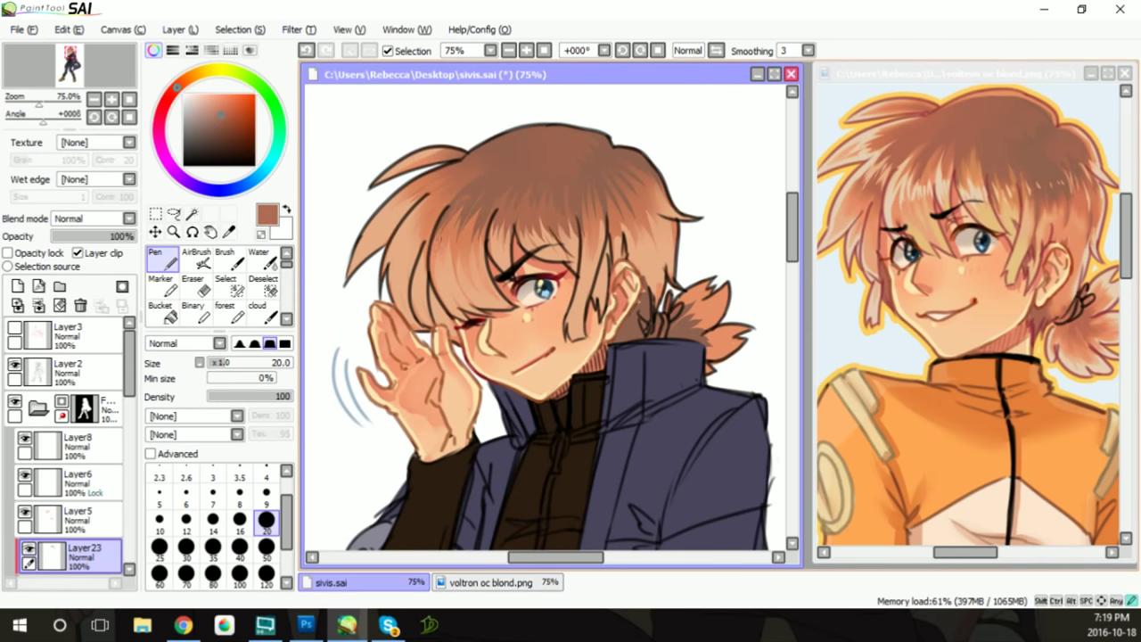
drag(454, 207, 428, 257)
mouse_move(473, 174)
mouse_down()
mouse_move(435, 214)
mouse_move(378, 225)
mouse_up()
drag(433, 187, 397, 265)
drag(428, 216, 403, 269)
drag(426, 242, 415, 294)
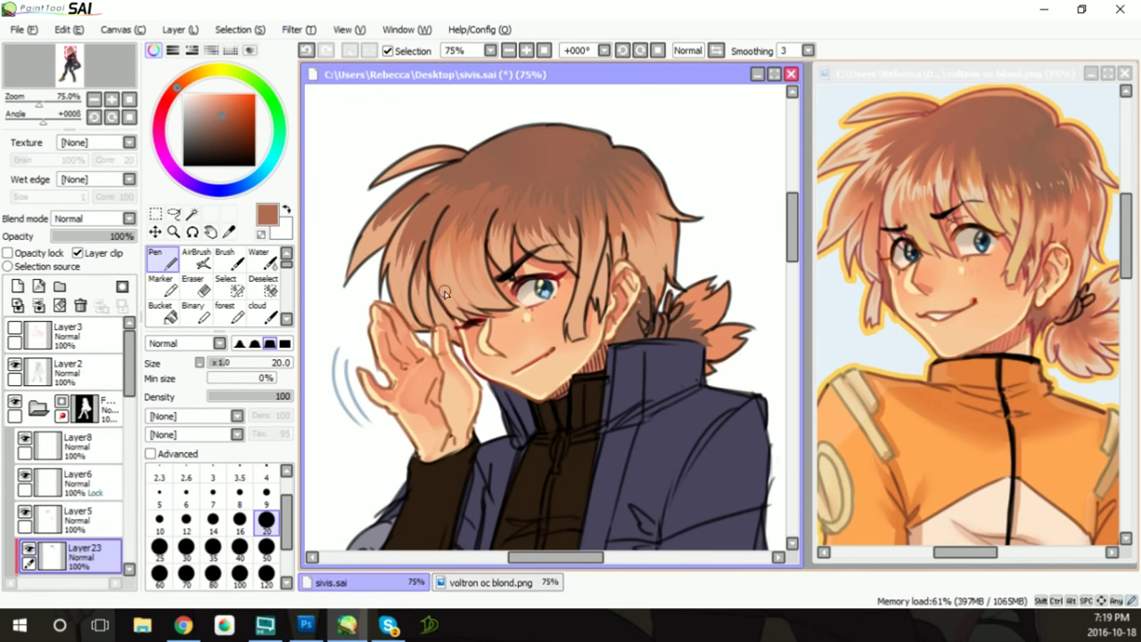
On a new clipped layer, paint light tan highlights on the hair strands near the eye
alt+click(451, 262)
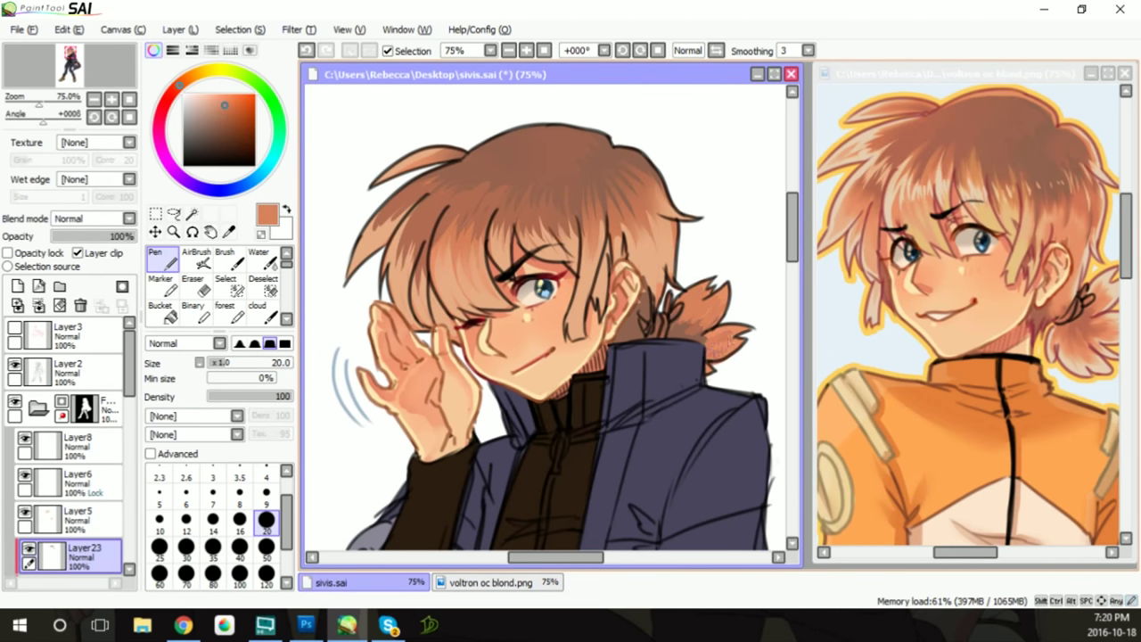
alt+click(454, 277)
click(261, 258)
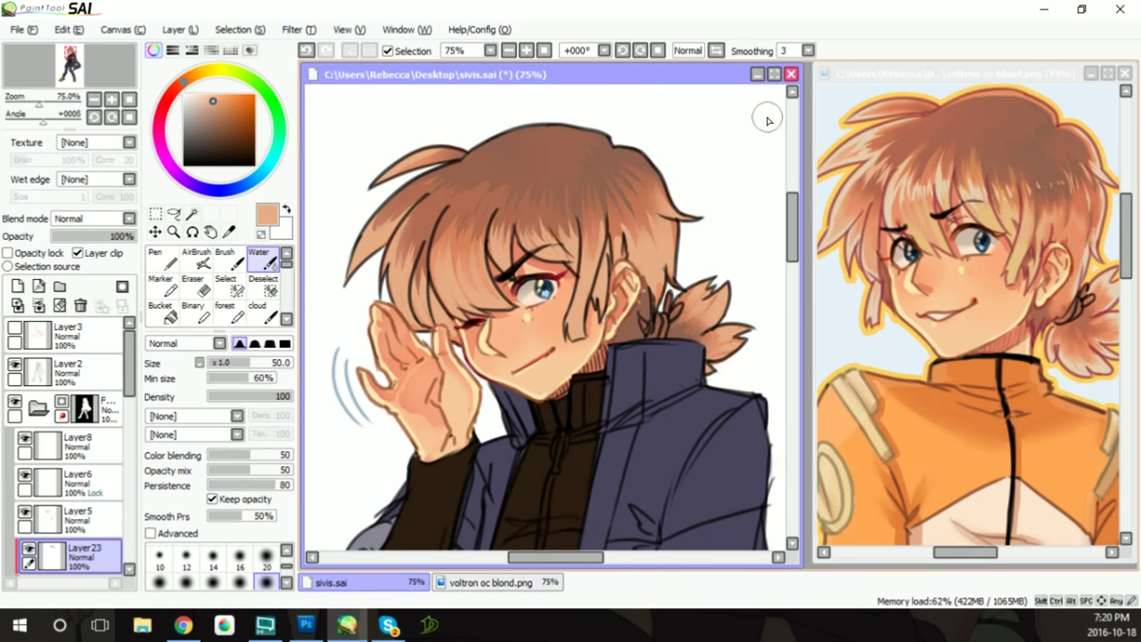
alt+click(947, 251)
click(17, 285)
click(78, 254)
click(161, 258)
drag(496, 252, 482, 307)
drag(448, 233, 468, 308)
mouse_move(535, 228)
mouse_down()
mouse_move(571, 263)
mouse_move(578, 337)
mouse_up()
Add a new layer with darker tan and undo a stray dark stroke at the ponytail base
key(w)
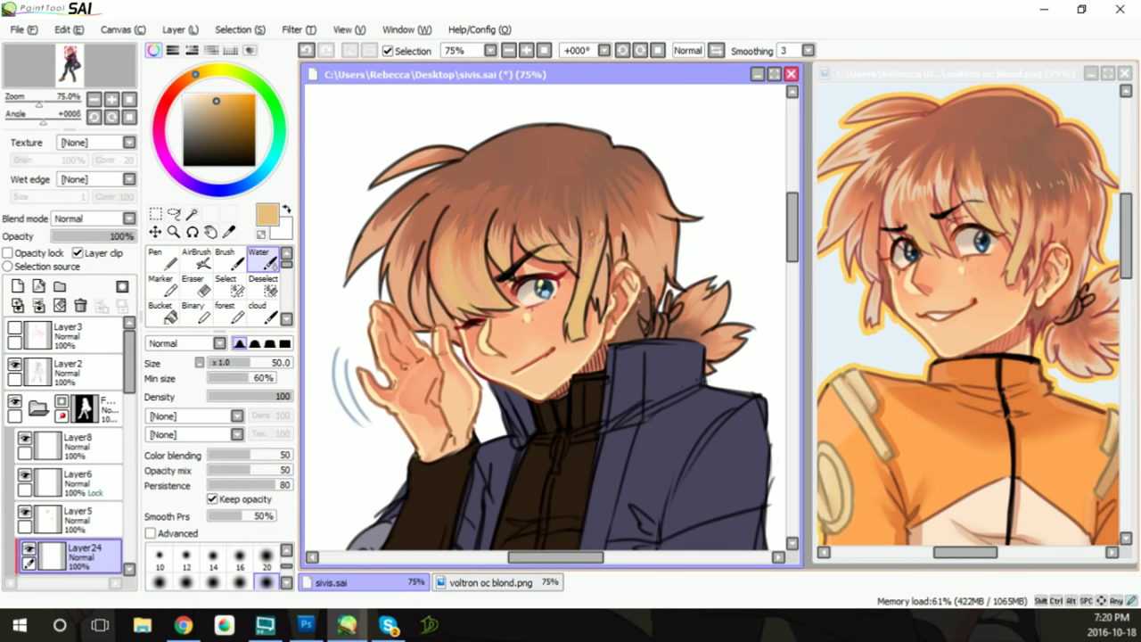
key(n)
alt+click(1011, 230)
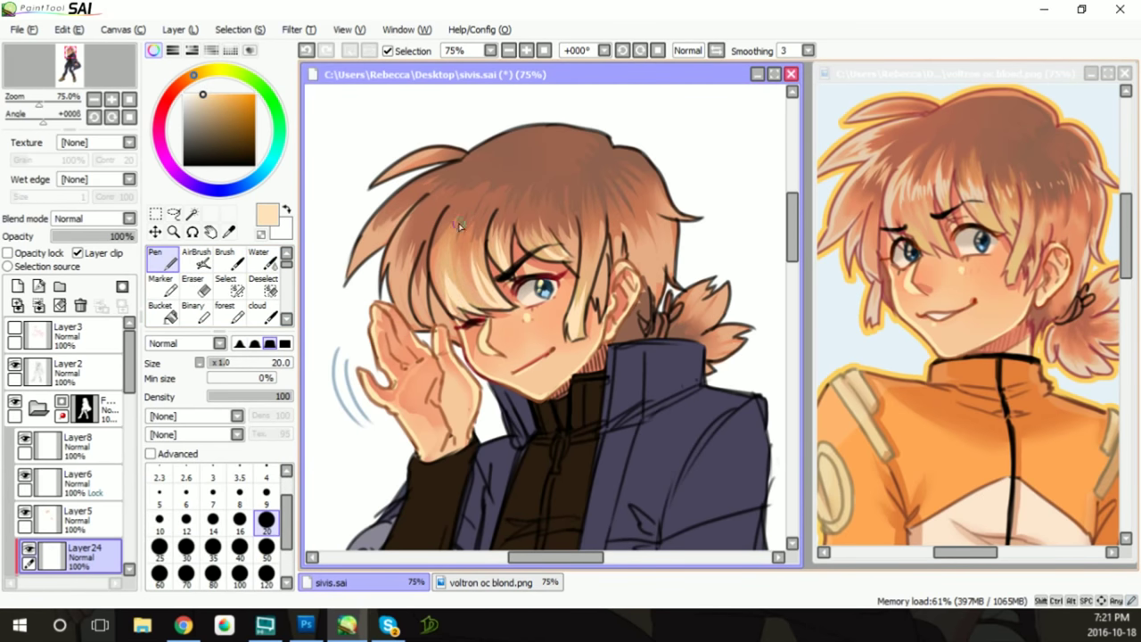
key(w)
alt+click(844, 189)
key(ctrl+shift+n)
key(n)
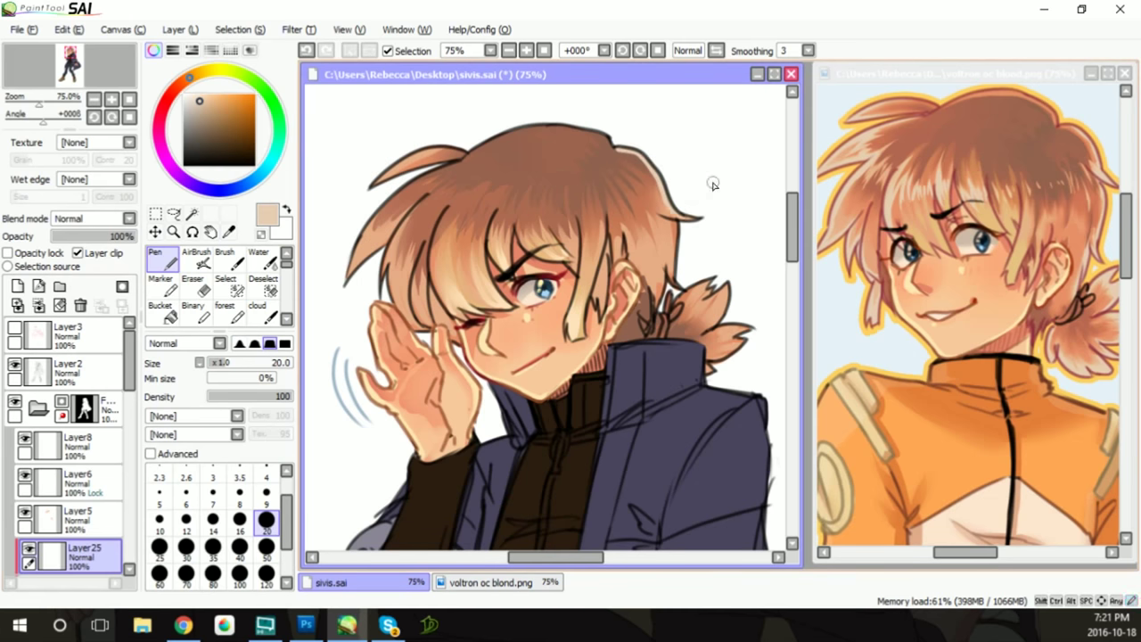
drag(659, 290, 671, 314)
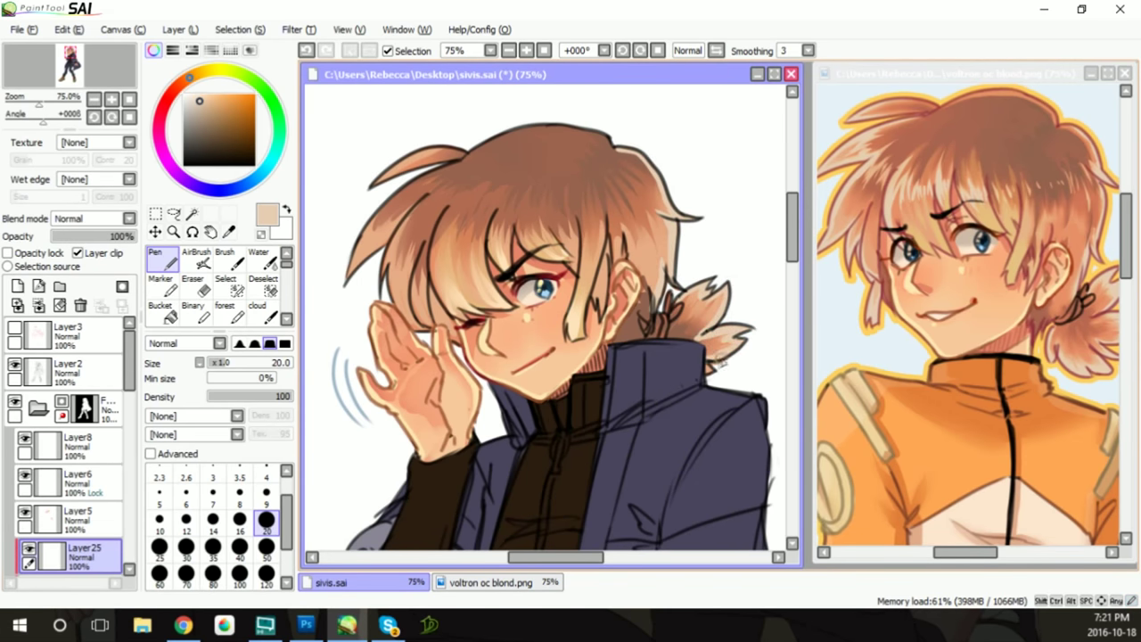
click(306, 50)
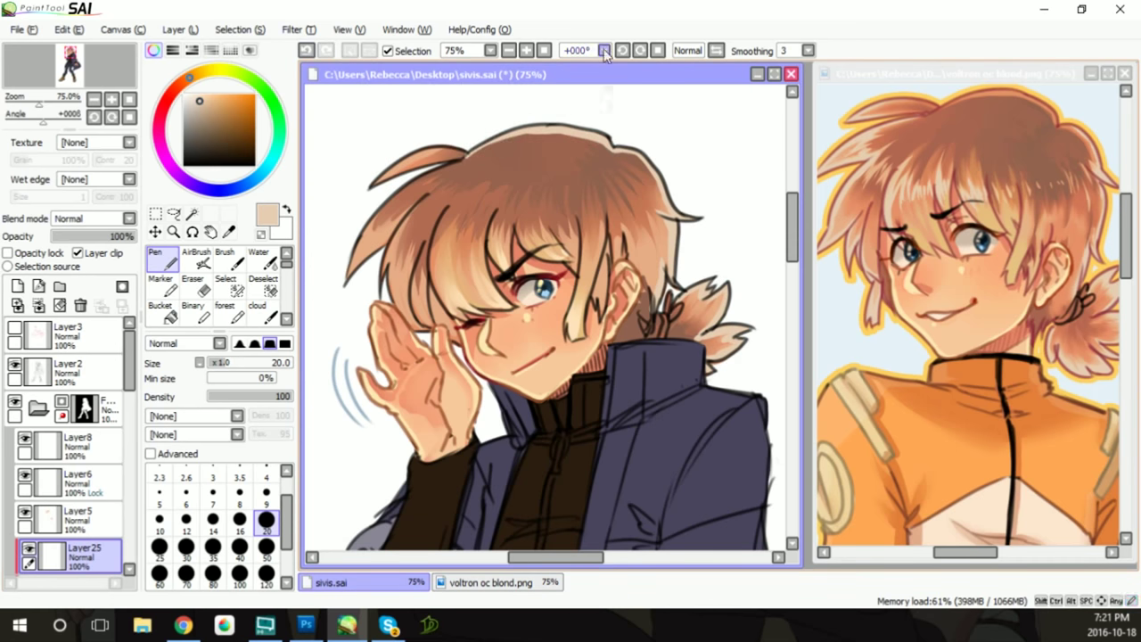
Smooth the fingertip line with skin colour at brush size 20 and lock the layer's transparency
key(bracketleft)
key(bracketleft)
key(bracketleft)
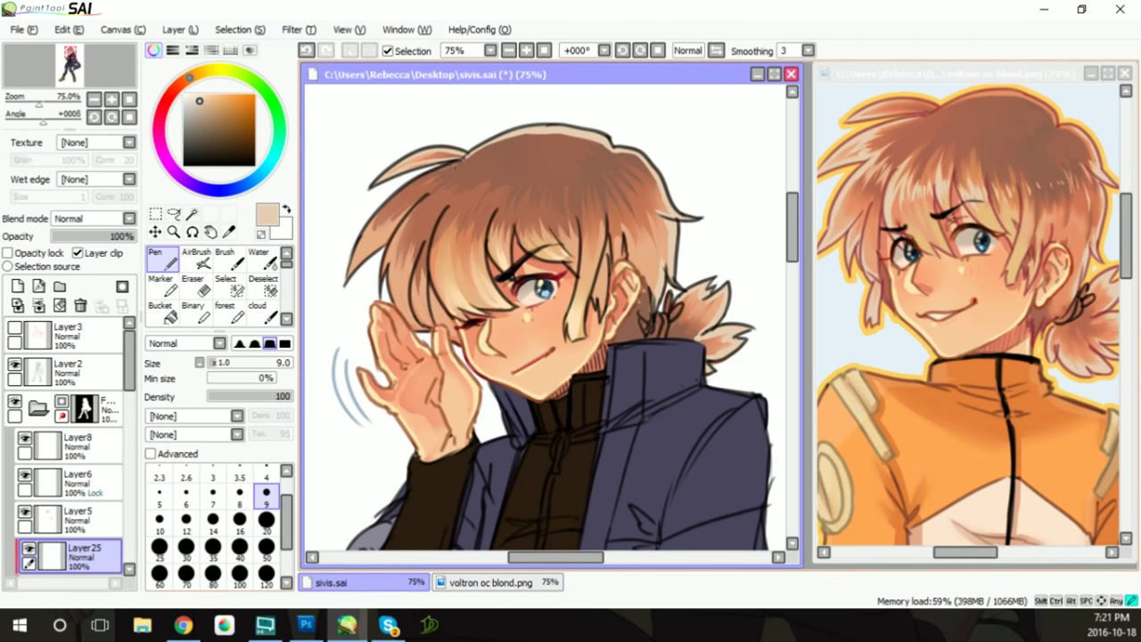
key(bracketright)
key(bracketright)
key(bracketright)
key(e)
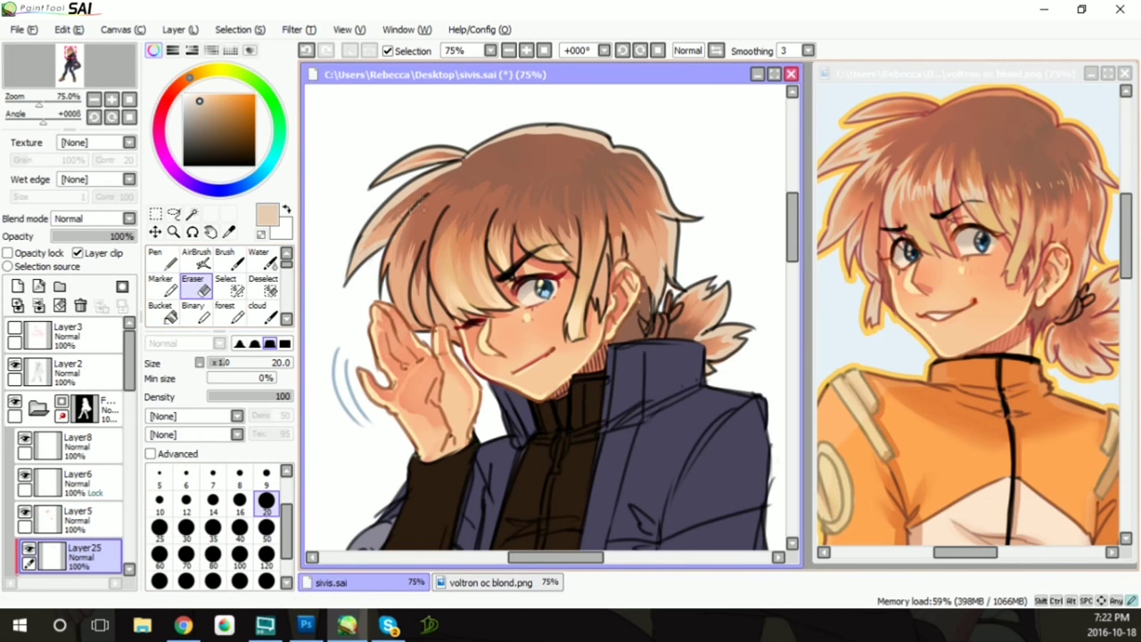
key(n)
drag(419, 283, 445, 329)
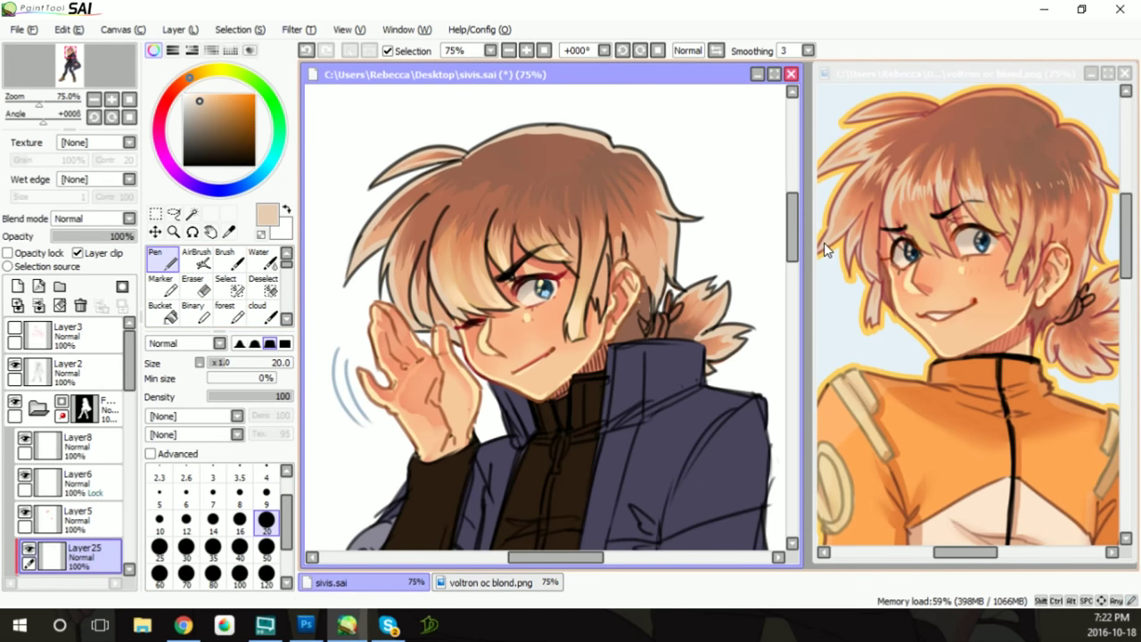
key(ctrl+l)
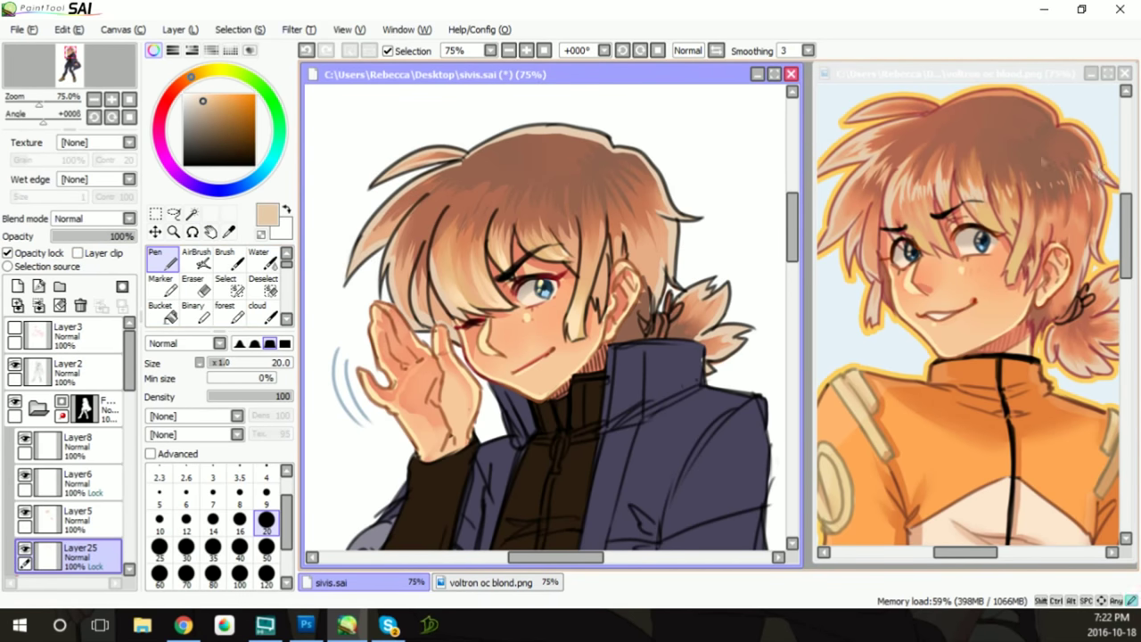
On a new clipped layer, paint beige highlights on the bangs and right-side hair, then close the reference
alt+click(1002, 94)
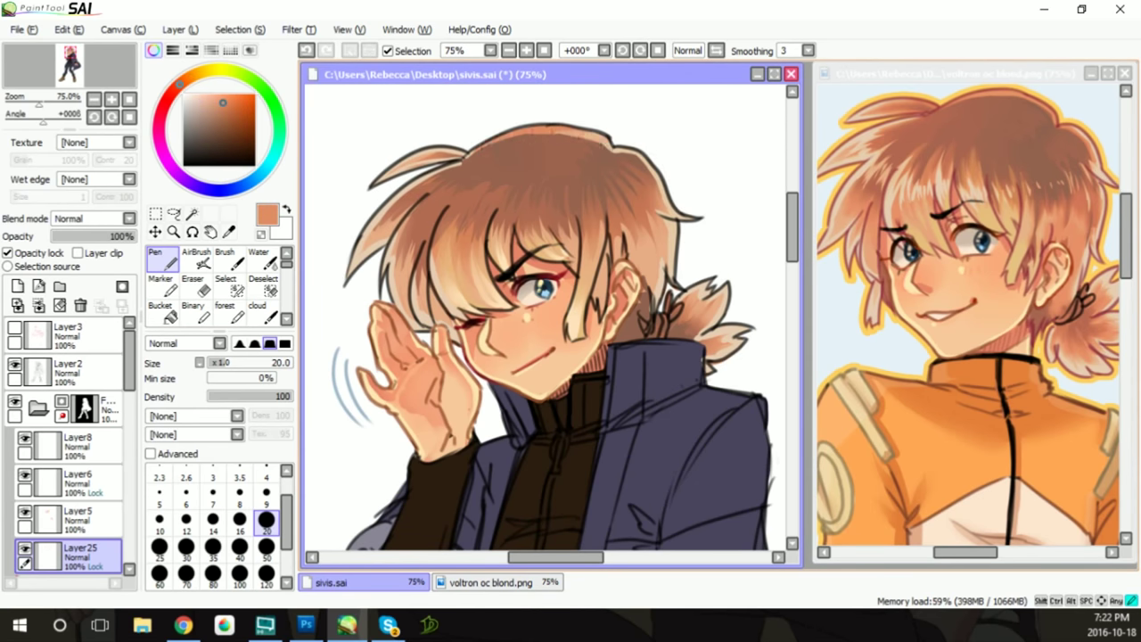
key(w)
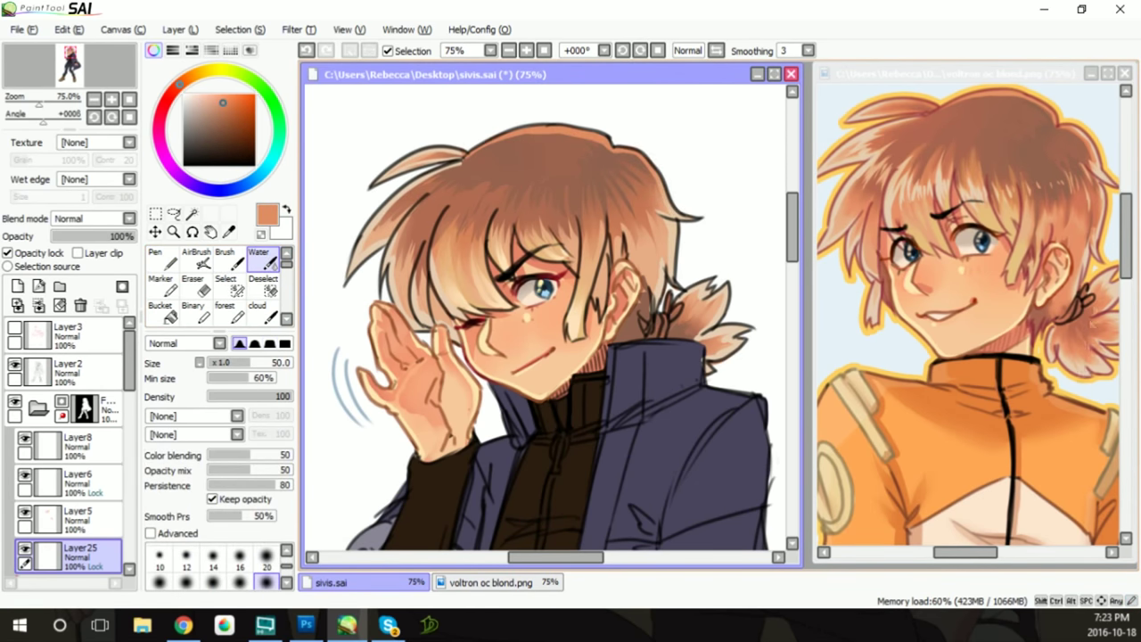
alt+click(943, 191)
key(ctrl+shift+n)
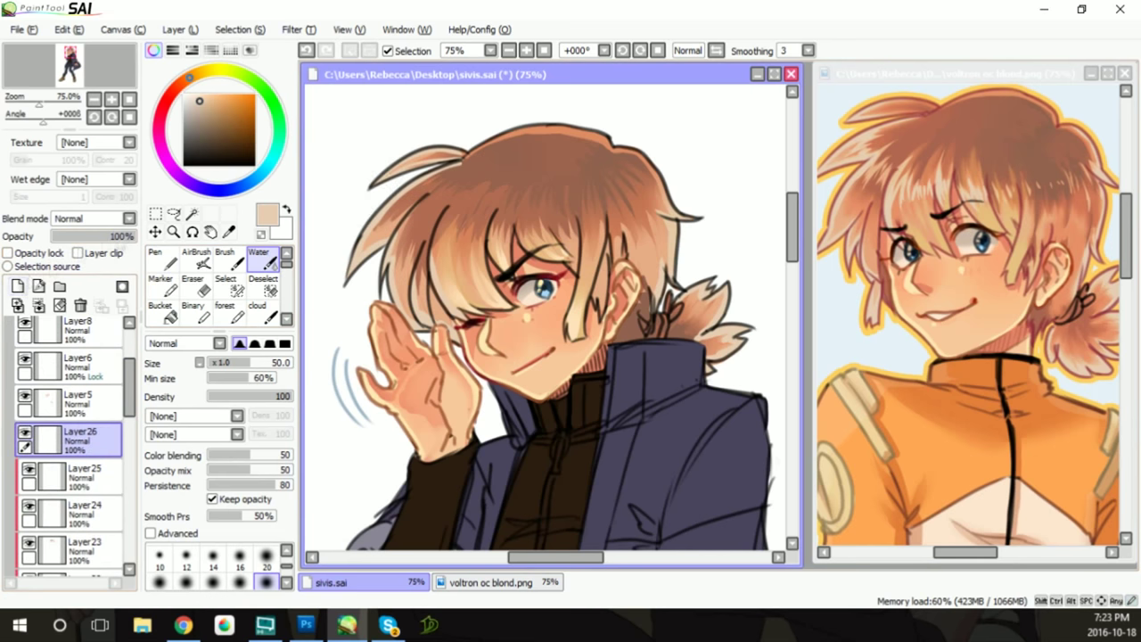
key(n)
key(bracketleft)
key(bracketleft)
key(bracketleft)
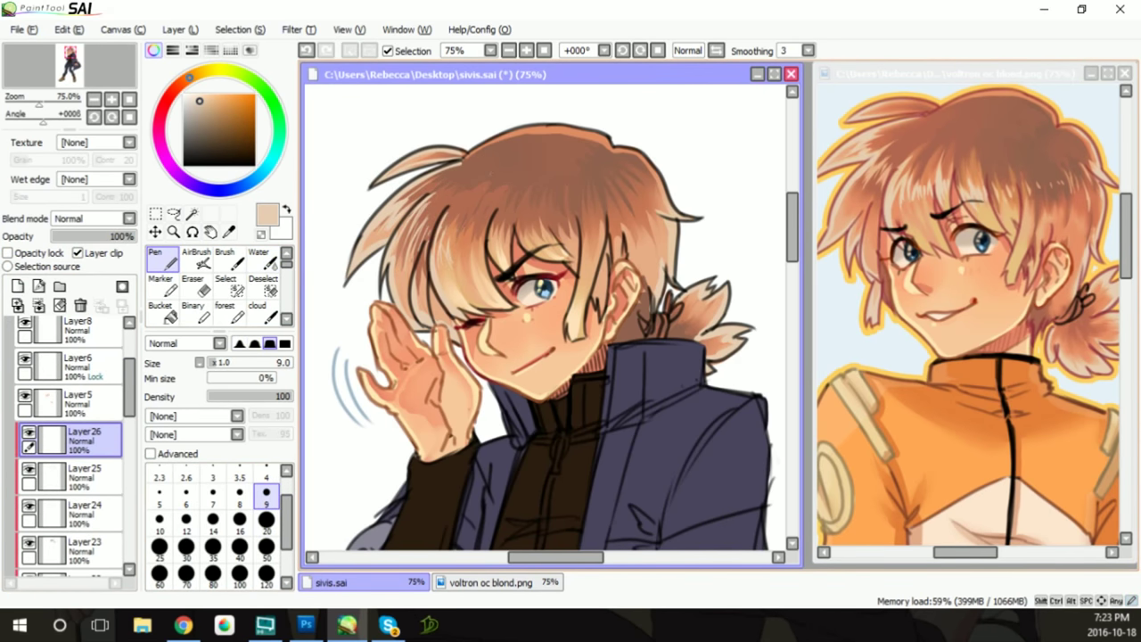
key(bracketright)
key(bracketright)
key(bracketright)
drag(453, 225, 443, 269)
drag(502, 204, 489, 260)
drag(645, 211, 662, 170)
click(260, 260)
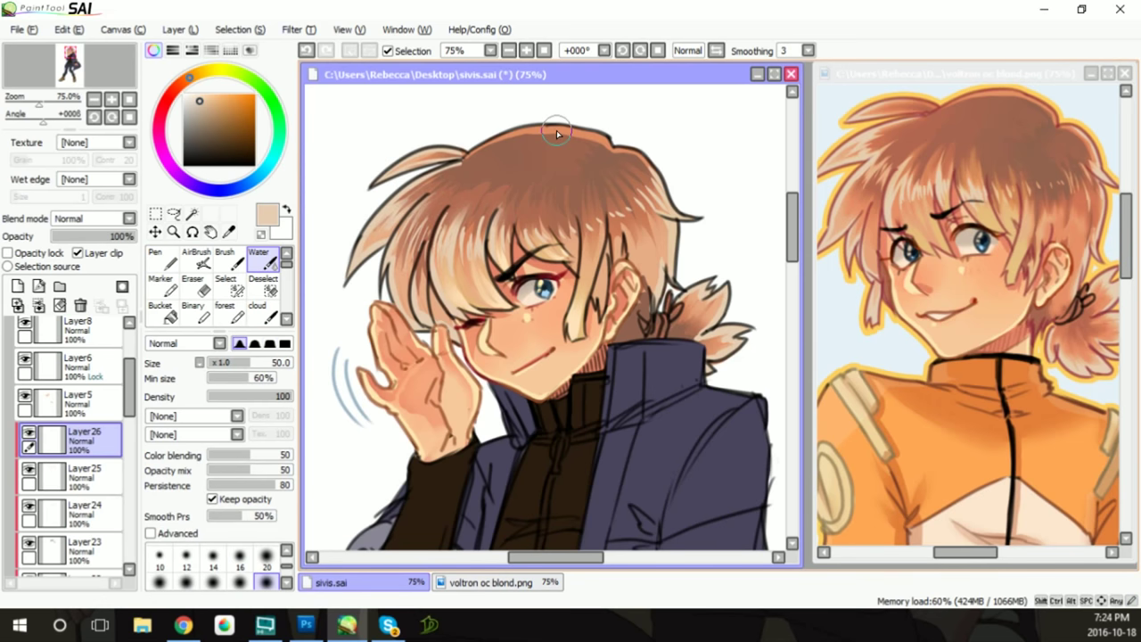
click(1107, 73)
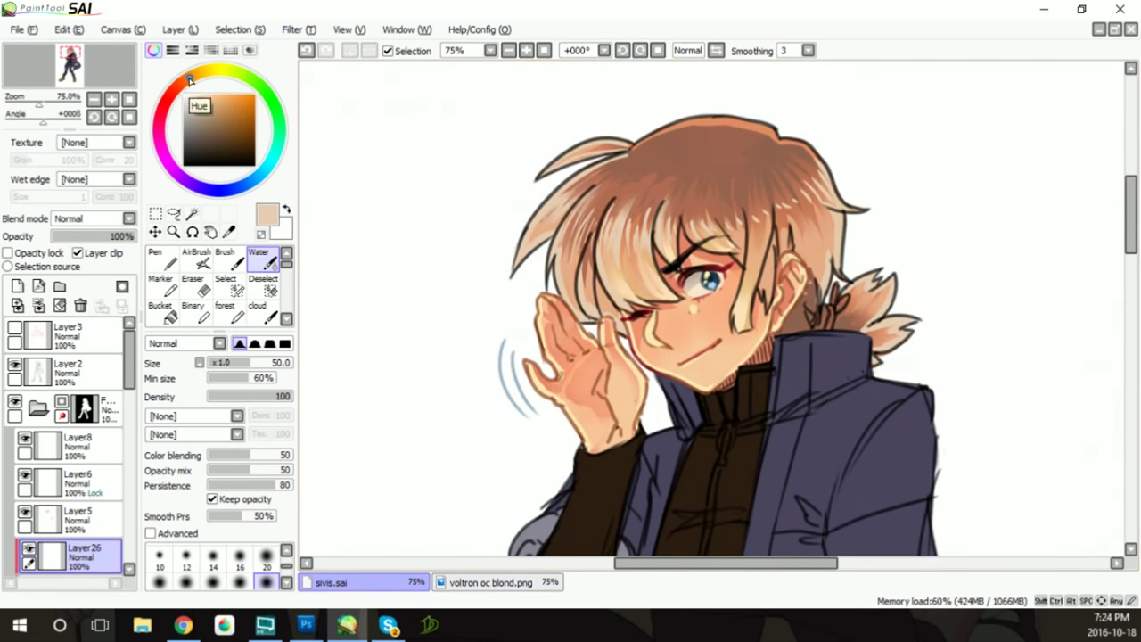
Zoom out and add a clipped Layer 18 beneath Layer7
scroll(1080, 262, down, 3)
scroll(1081, 262, up, 1)
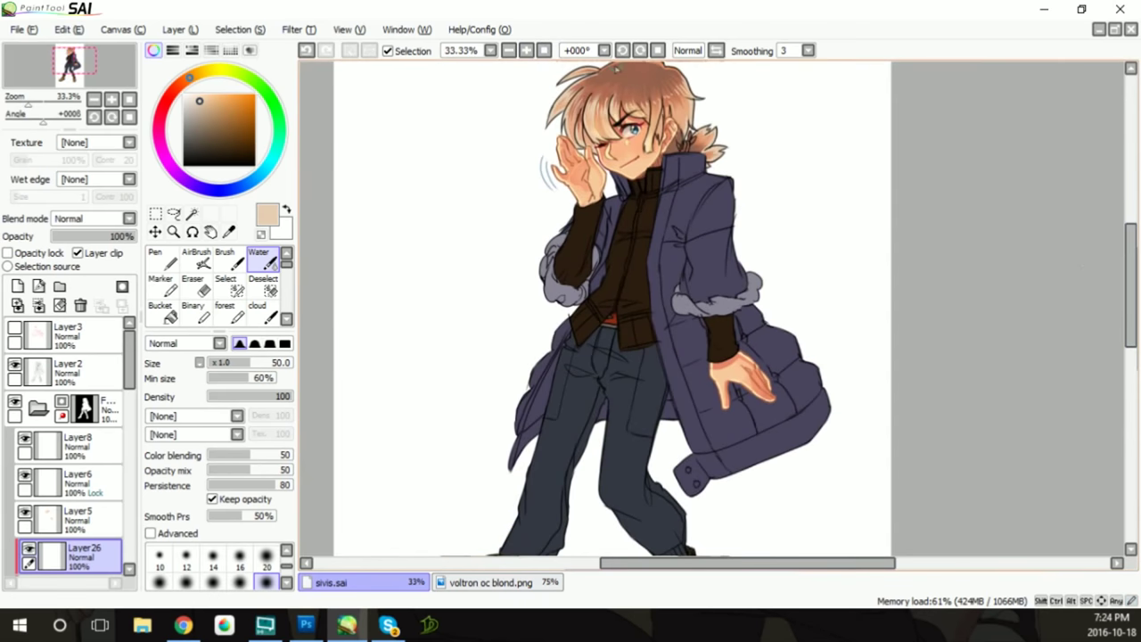
scroll(641, 49, up, 1)
scroll(139, 426, down, 5)
scroll(138, 426, down, 3)
click(80, 411)
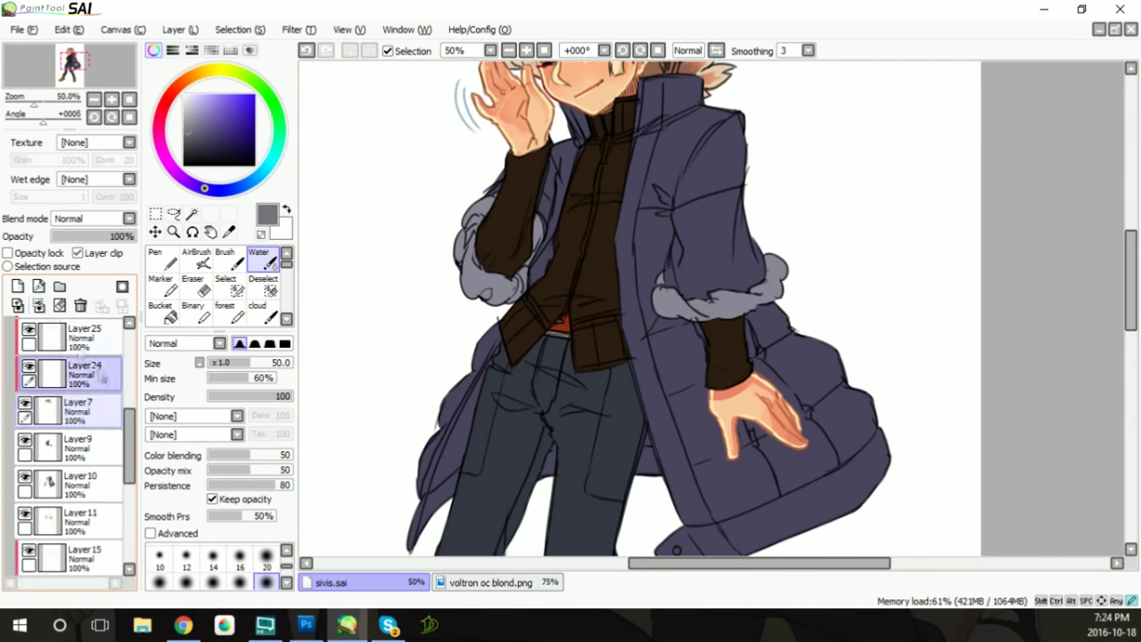
scroll(104, 378, up, 1)
scroll(1005, 319, up, 3)
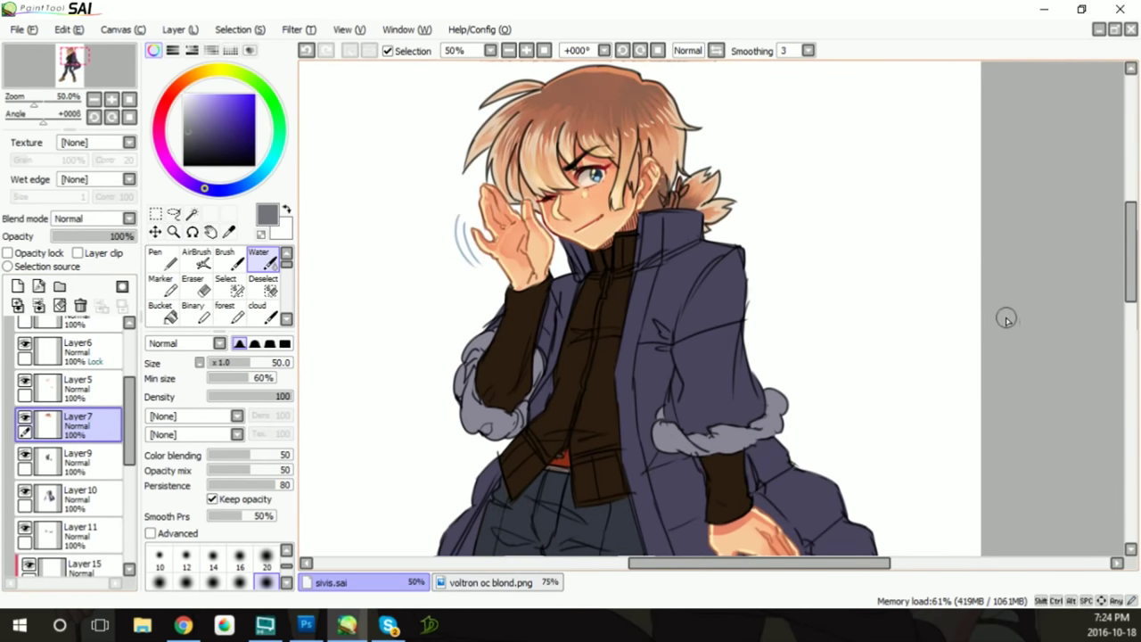
click(17, 285)
click(78, 252)
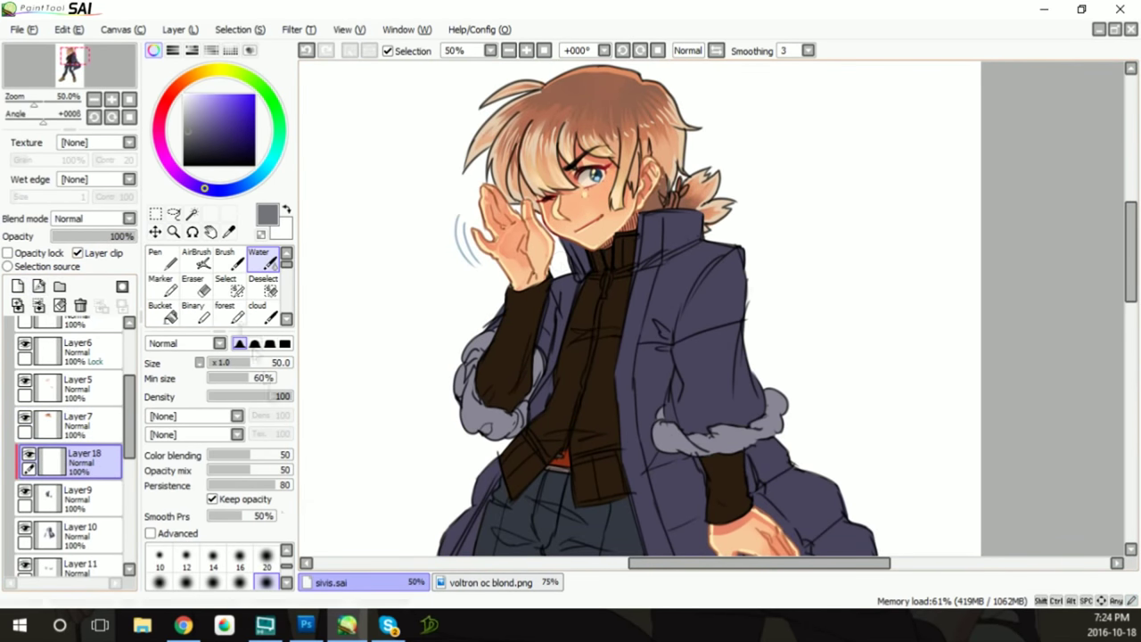
Paint a pale zipper line down the jacket and pocket, then tone it with Hue/Saturation
key(n)
mouse_move(608, 248)
mouse_down()
mouse_move(608, 306)
mouse_move(567, 450)
mouse_move(585, 483)
mouse_up()
drag(619, 449, 612, 492)
key(ctrl+u)
drag(912, 151, 858, 152)
click(807, 174)
key(Return)
Lock transparency, repaint the zipper lighter, and start Layer19 with sampled dark brown
click(8, 252)
drag(606, 291, 569, 437)
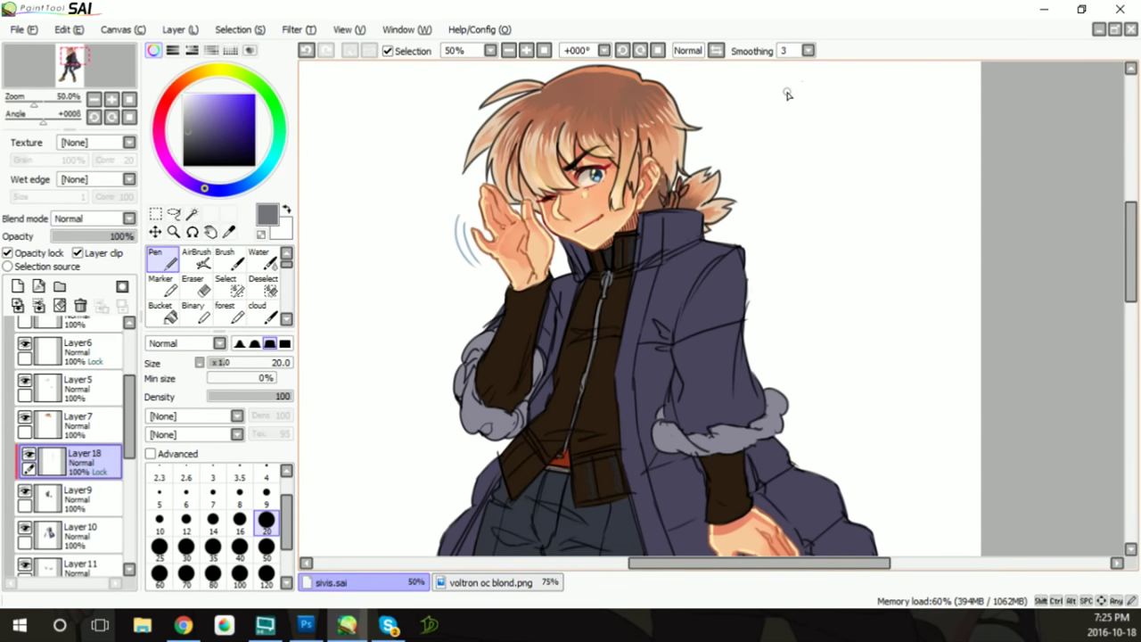
key(ctrl+shift+n)
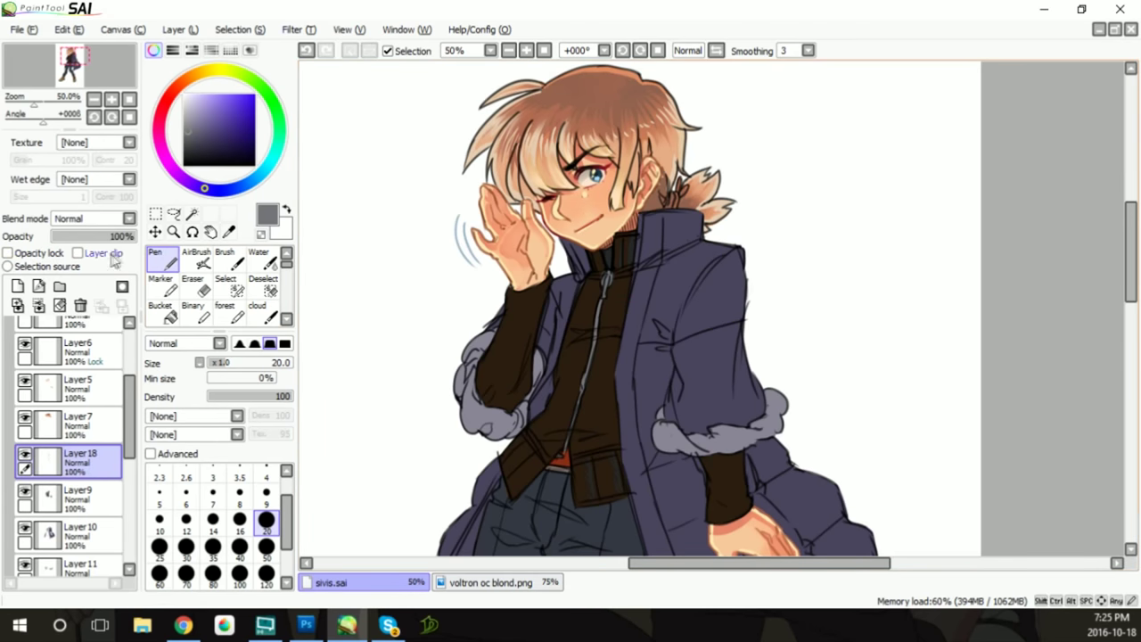
right_click(499, 374)
Shade the dark shirt's chest, lower part, left sleeve and right cuff in lighter brown
click(203, 136)
mouse_move(589, 287)
mouse_down()
mouse_move(579, 325)
mouse_move(610, 339)
mouse_move(624, 299)
mouse_move(624, 314)
mouse_up()
drag(566, 348, 585, 366)
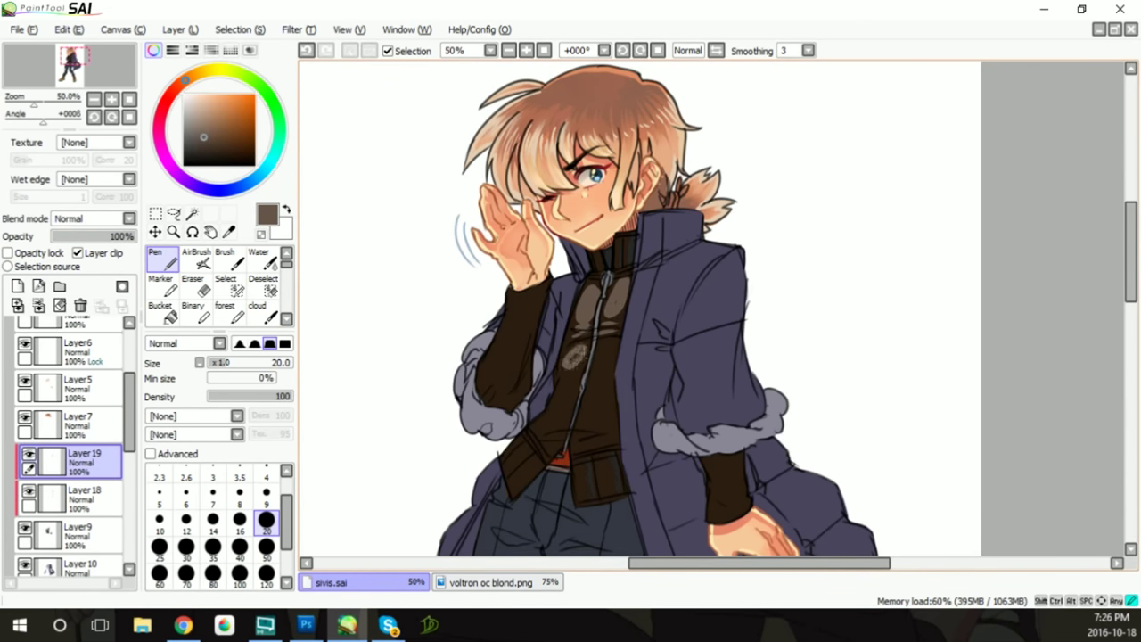
mouse_move(551, 415)
mouse_down()
mouse_move(577, 390)
mouse_move(609, 387)
mouse_up()
mouse_move(537, 434)
mouse_down()
mouse_move(563, 417)
mouse_move(619, 417)
mouse_up()
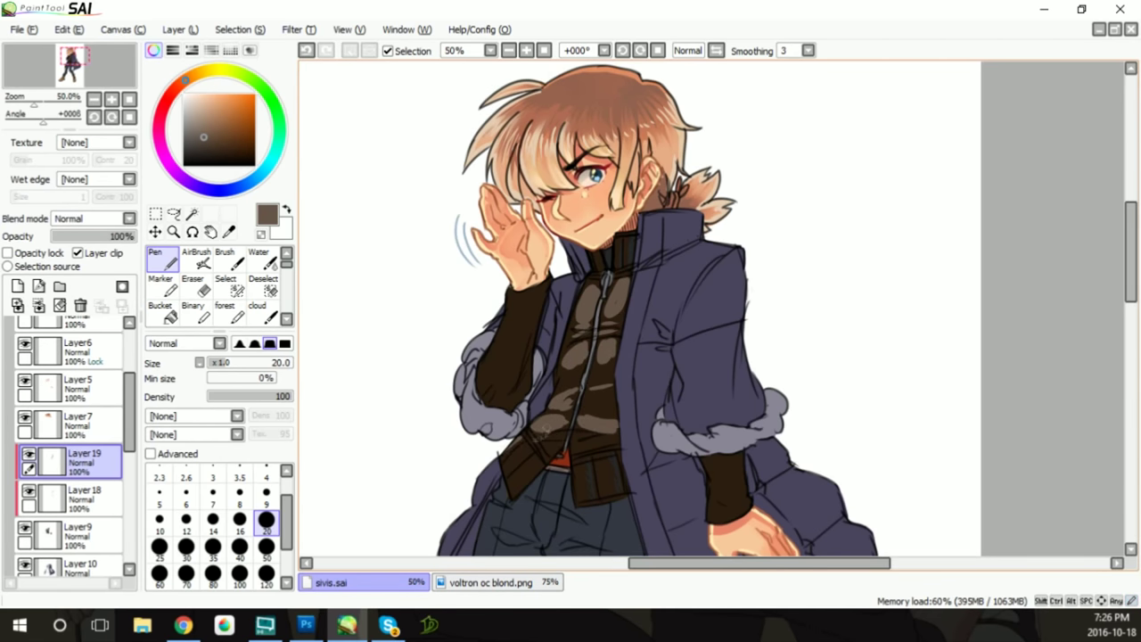
mouse_move(535, 432)
mouse_down()
mouse_move(544, 465)
mouse_move(599, 472)
mouse_up()
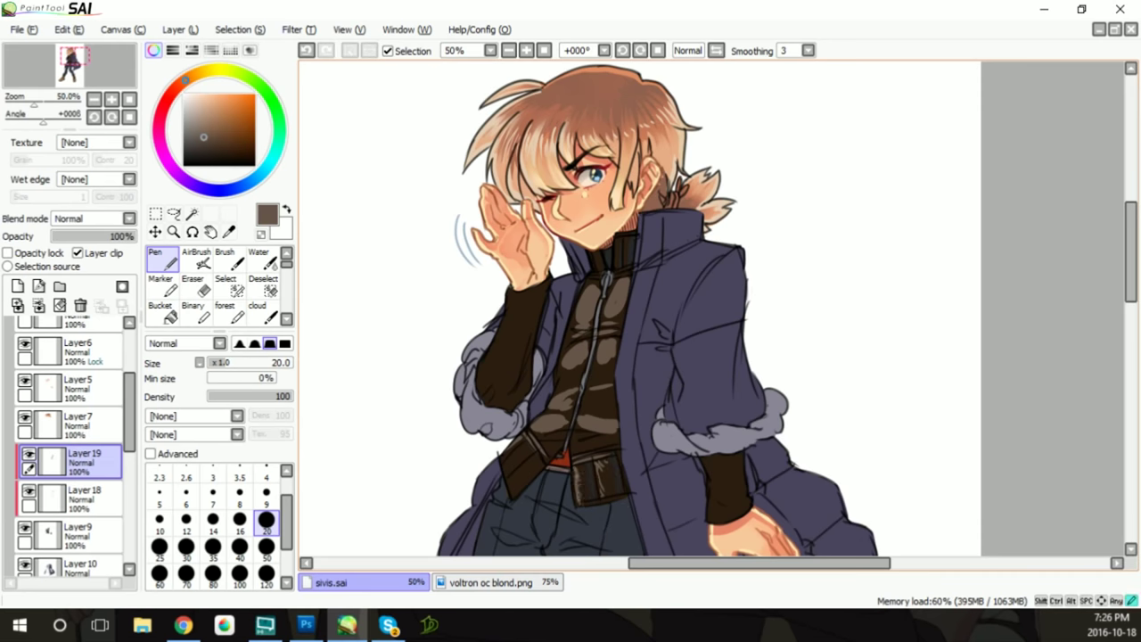
drag(487, 389, 518, 287)
drag(533, 349, 553, 271)
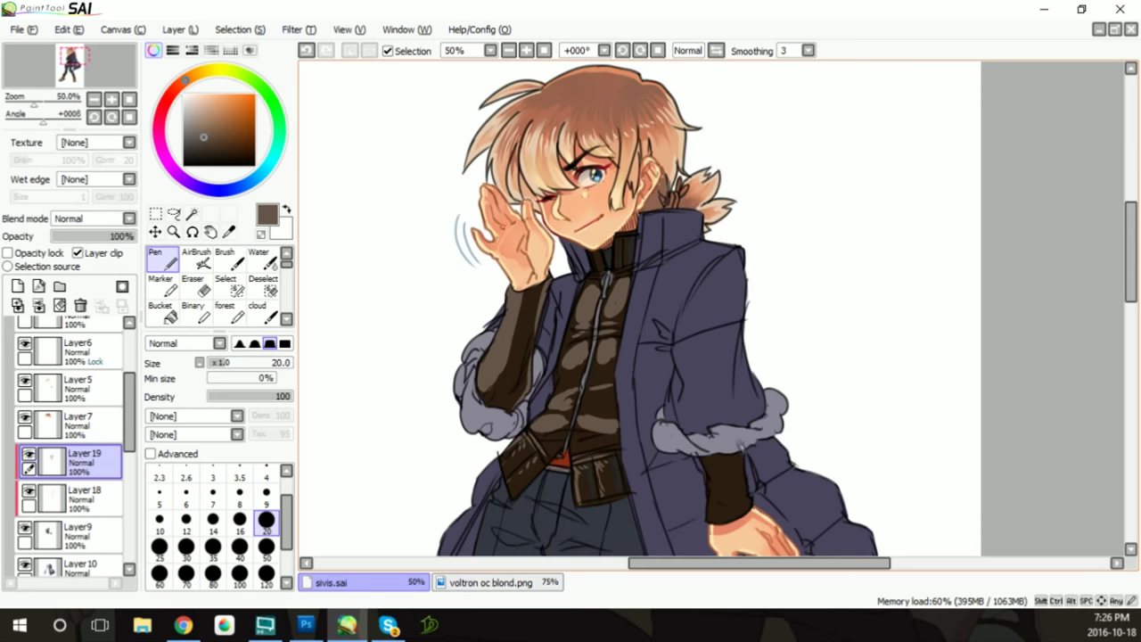
drag(706, 519, 711, 458)
drag(716, 528, 751, 503)
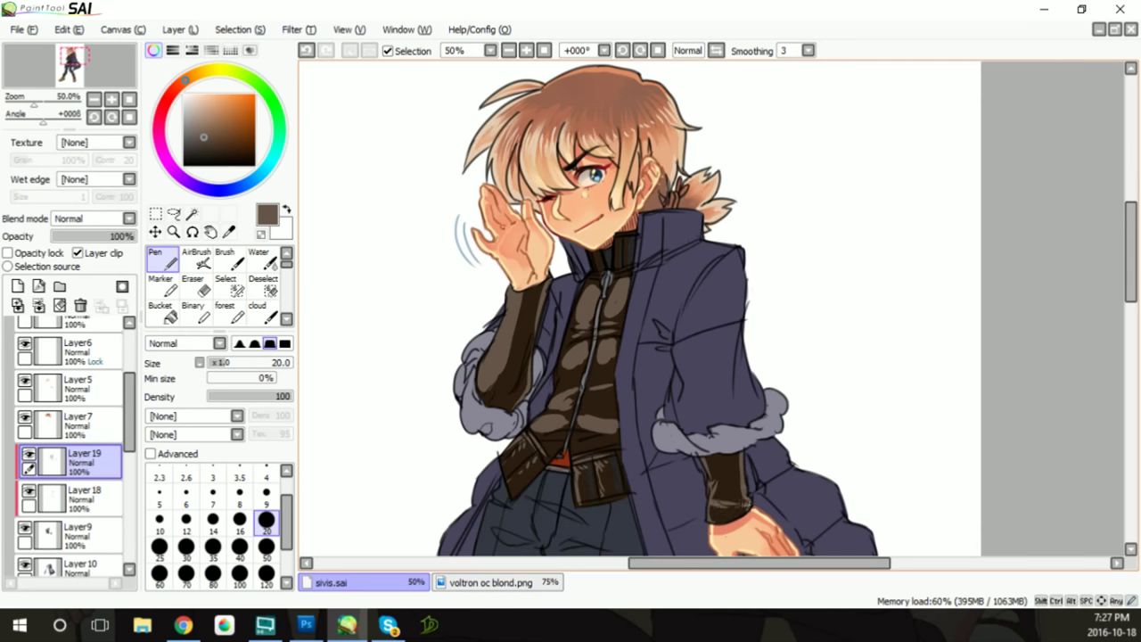
Blend the sleeve shading, darken the shirt shading's luminance, and add a layer above Layer19
key(w)
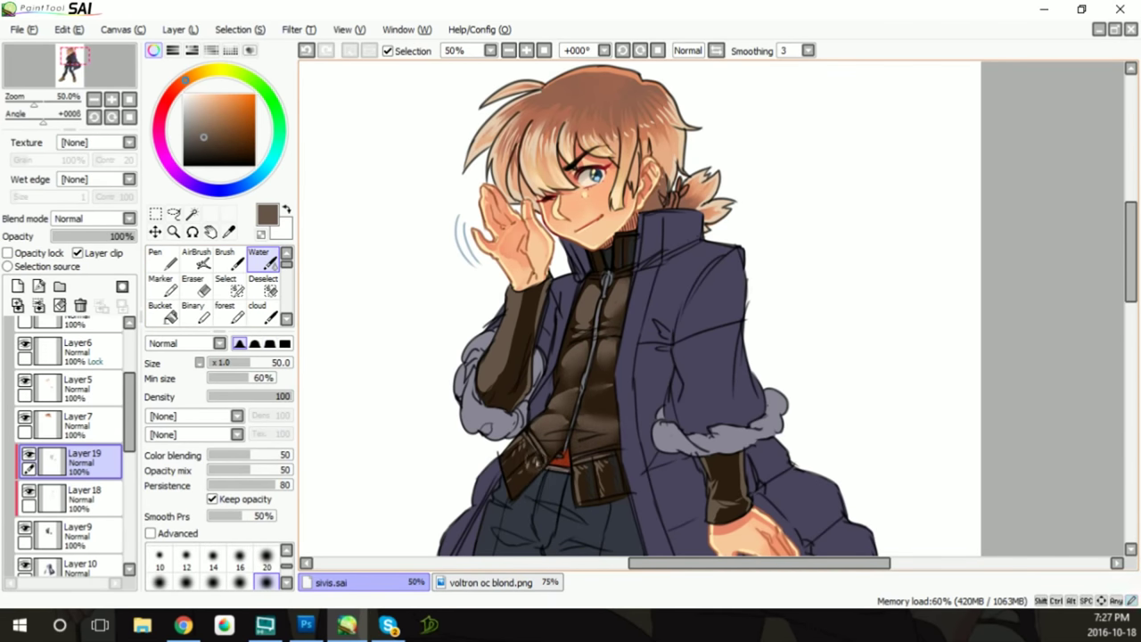
drag(498, 392, 512, 308)
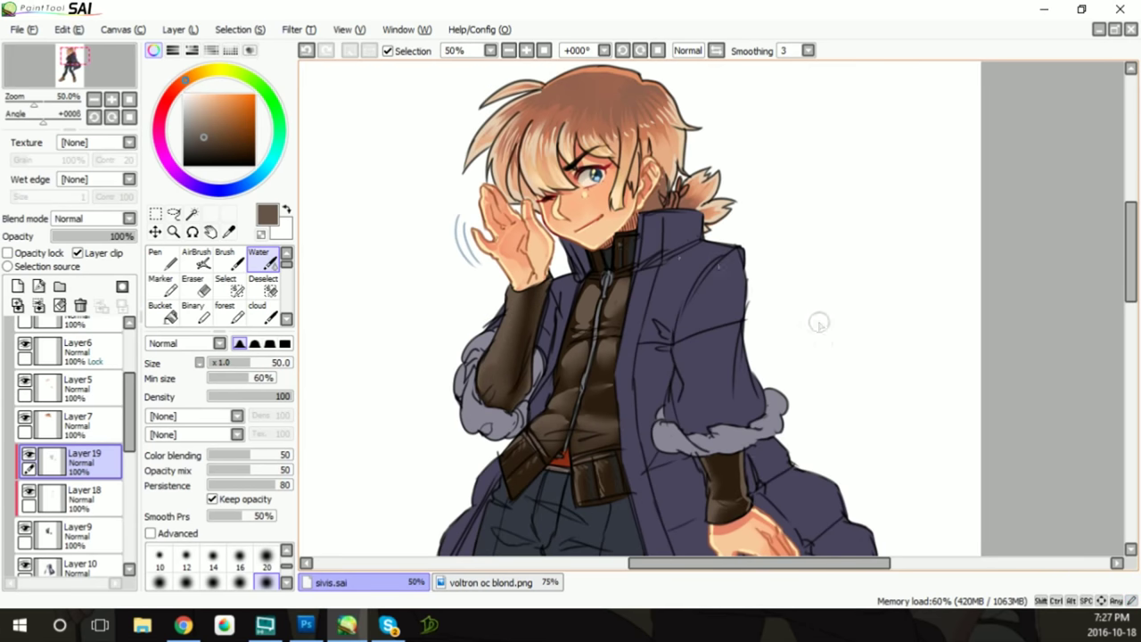
key(ctrl+u)
drag(904, 171, 891, 171)
click(937, 204)
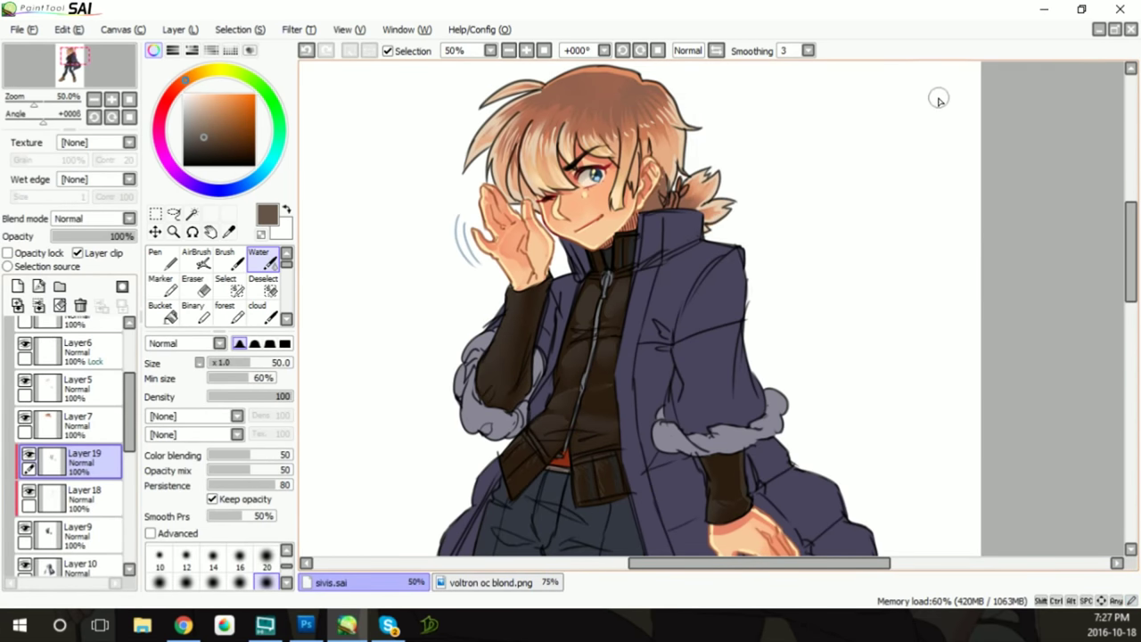
key(ctrl+shift+n)
key(n)
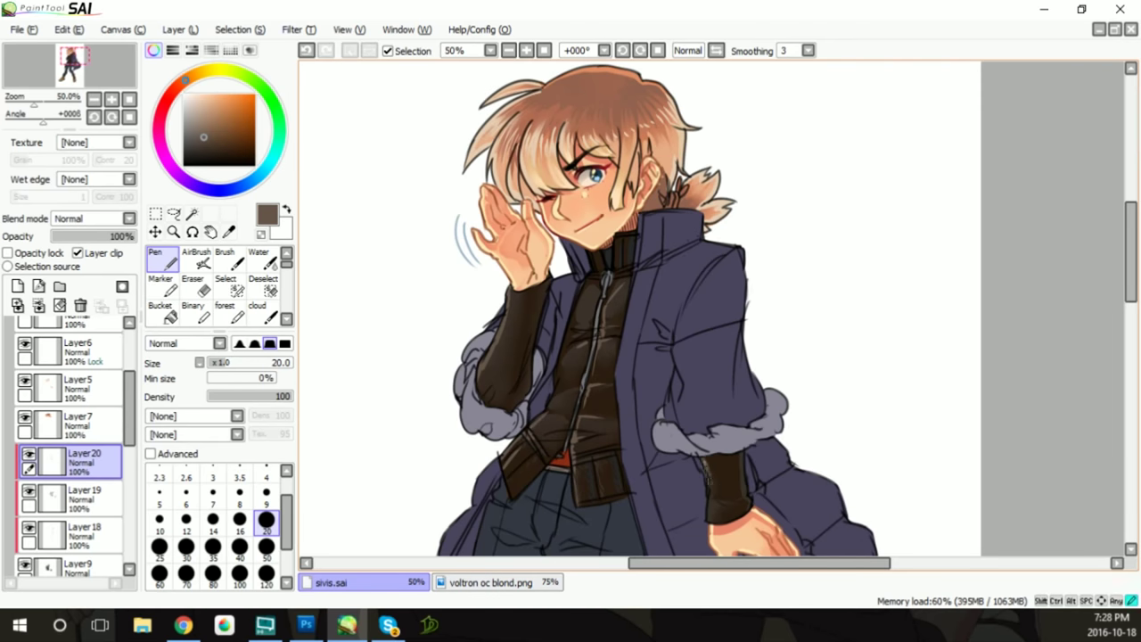
Darken the skin colouring with Hue/Saturation luminescence -25
key(ctrl+u)
drag(904, 172, 865, 172)
click(944, 206)
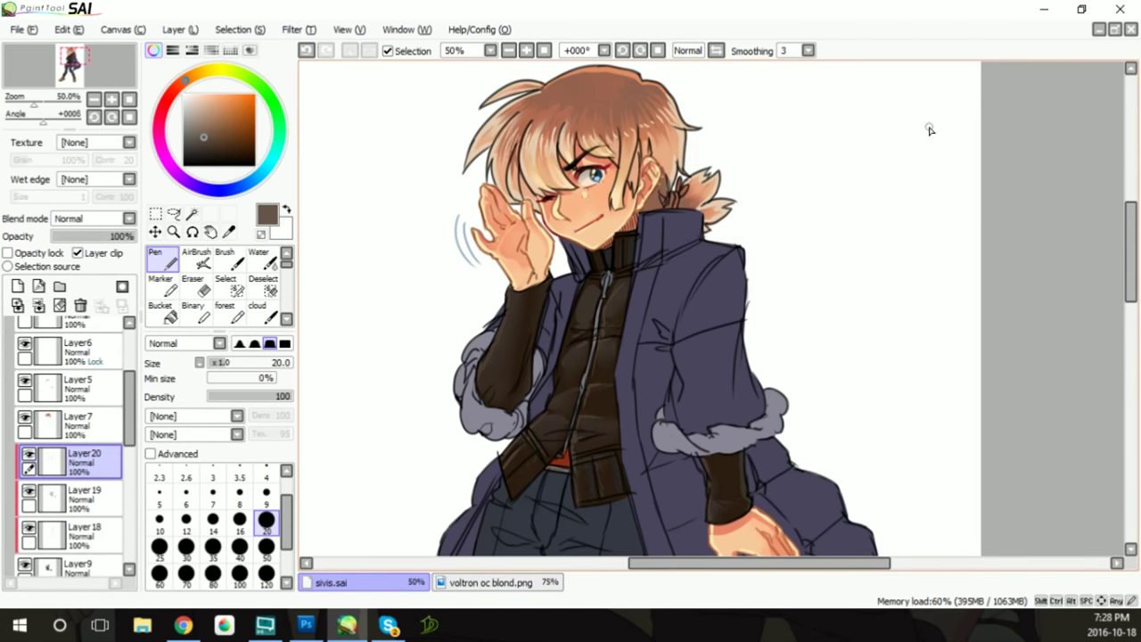
scroll(71, 445, down, 3)
On Layer9, sample the coat's dark purple, choose grey, and add a clipped coat-shading layer
click(80, 352)
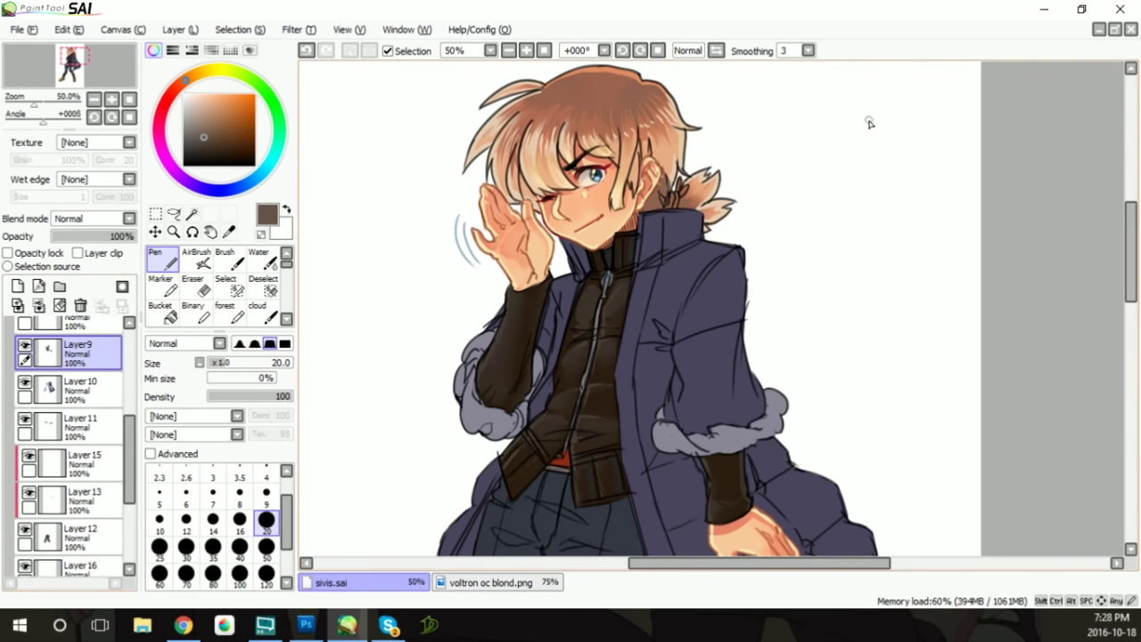
scroll(596, 308, down, 5)
scroll(595, 308, up, 5)
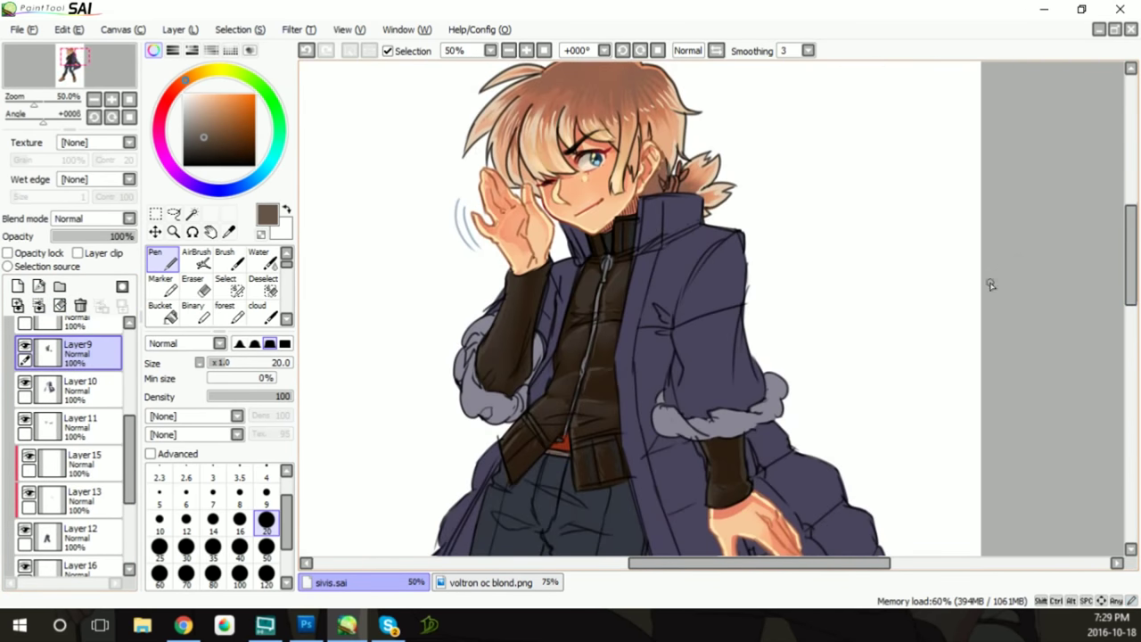
alt+click(656, 222)
click(192, 130)
click(17, 286)
click(78, 253)
Shade the coat's collar, sleeve, shoulder, lower edge and right side in light grey
mouse_move(684, 198)
mouse_down()
mouse_move(683, 228)
mouse_move(726, 232)
mouse_move(744, 276)
mouse_move(737, 271)
mouse_move(731, 378)
mouse_up()
mouse_move(745, 312)
mouse_down()
mouse_move(748, 389)
mouse_move(763, 363)
mouse_up()
drag(713, 323, 718, 356)
drag(718, 278, 721, 246)
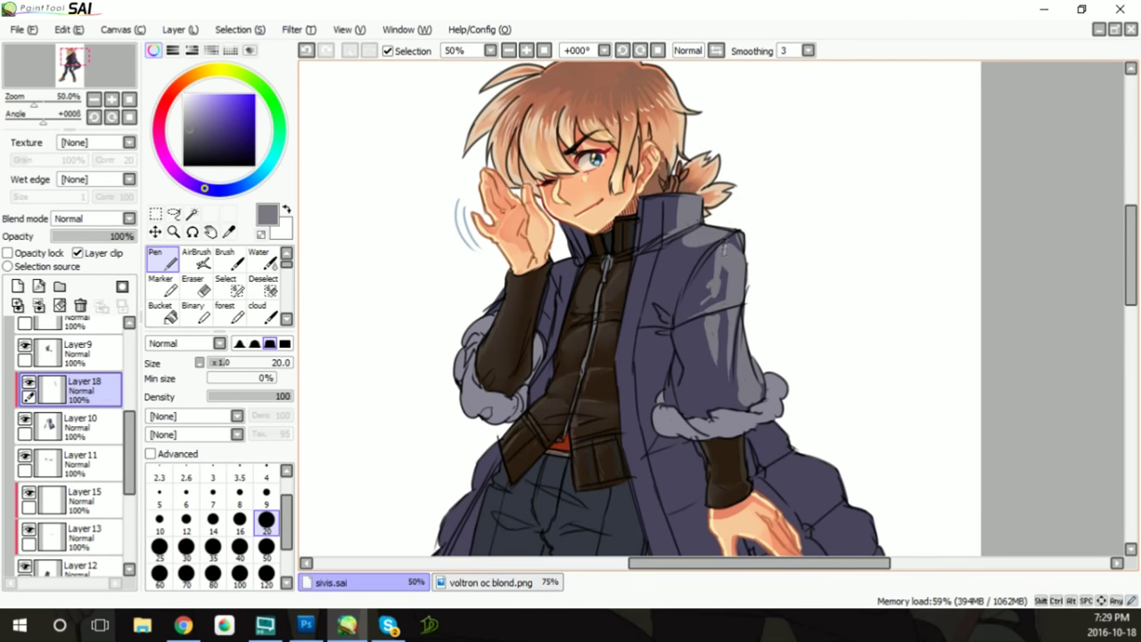
drag(676, 322, 728, 230)
scroll(799, 164, down, 5)
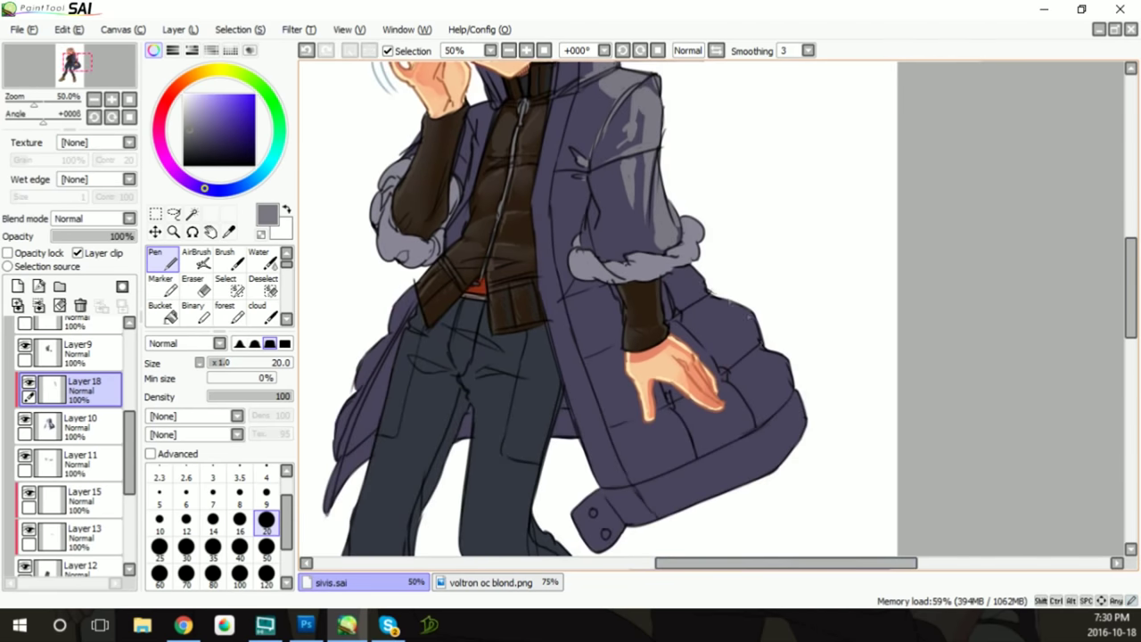
mouse_move(711, 300)
mouse_down()
mouse_move(746, 366)
mouse_move(780, 392)
mouse_move(759, 371)
mouse_move(788, 364)
mouse_up()
drag(648, 486, 803, 394)
drag(783, 471, 801, 375)
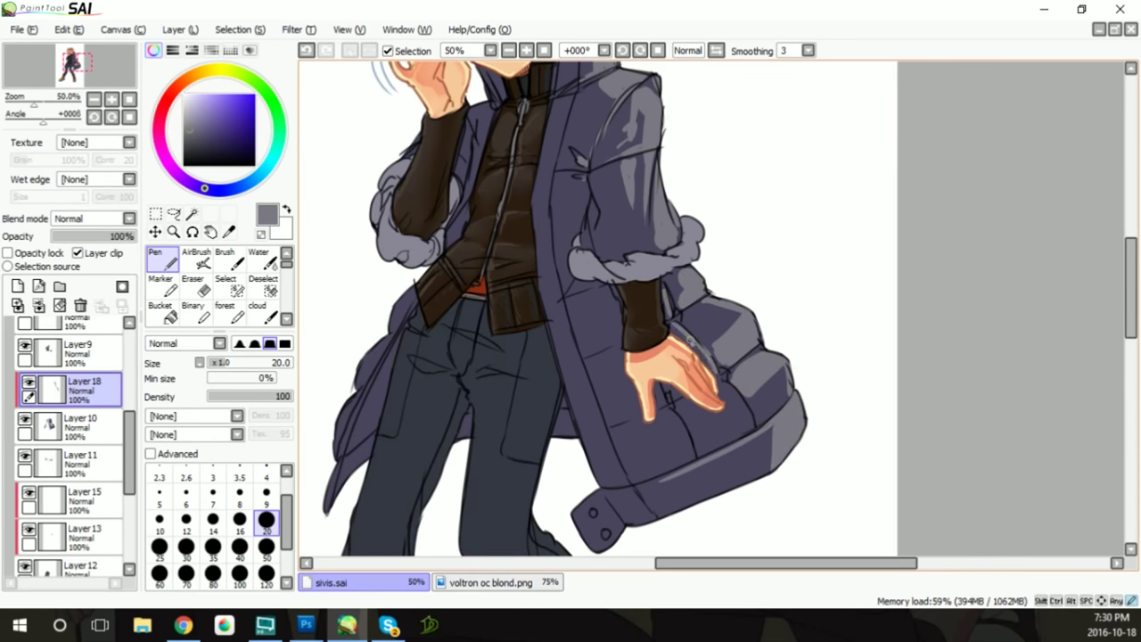
Soften the upper sleeve grey with the Water tool and erase over-lightened patches
key(w)
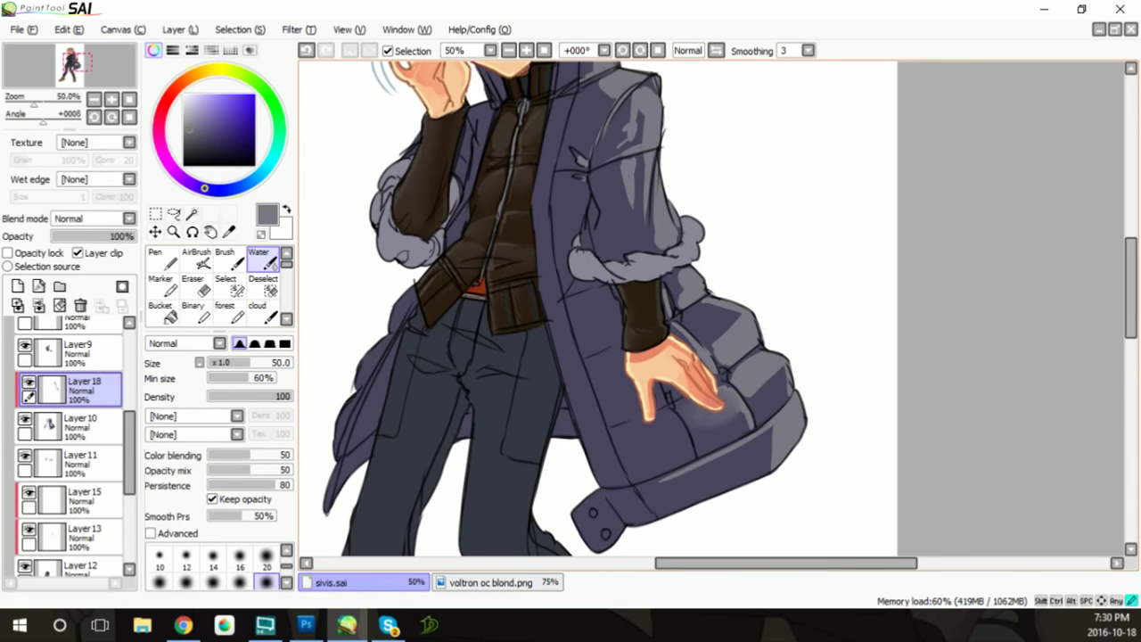
mouse_move(664, 250)
mouse_down()
mouse_move(661, 203)
mouse_move(620, 164)
mouse_up()
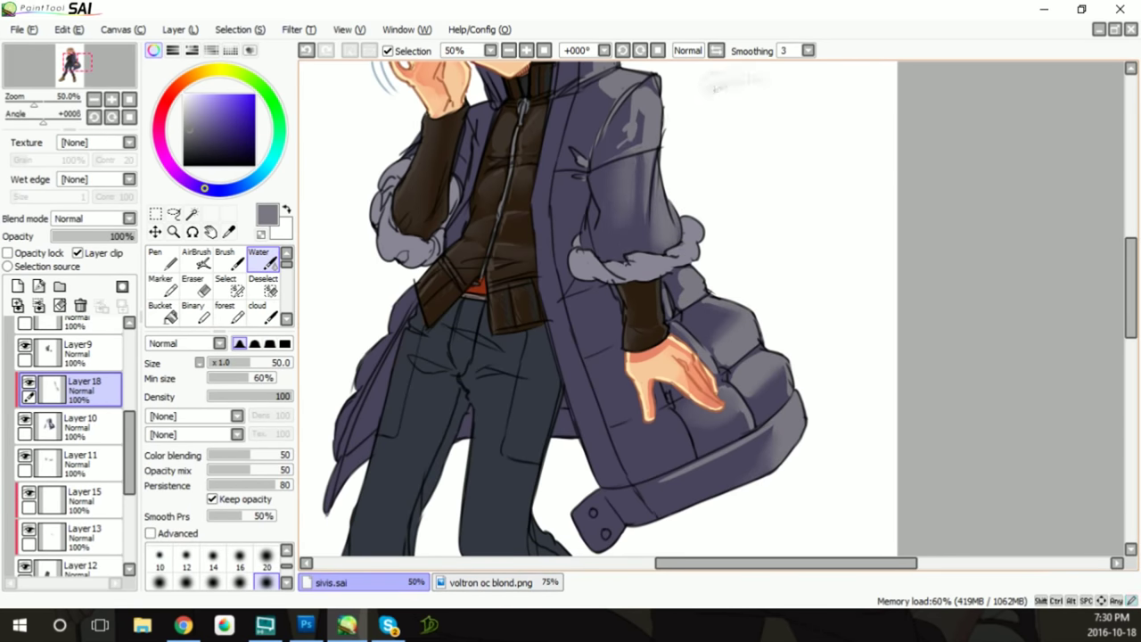
scroll(599, 280, up, 3)
key(e)
mouse_move(597, 281)
mouse_down()
mouse_move(619, 305)
mouse_move(640, 258)
mouse_up()
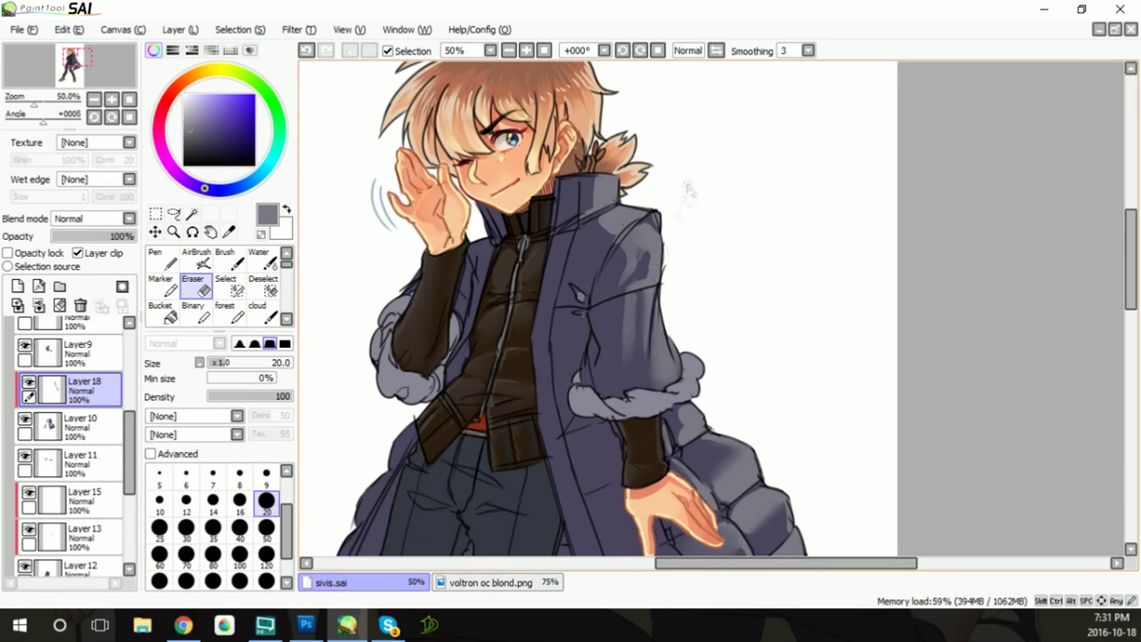
key(w)
drag(632, 294, 604, 230)
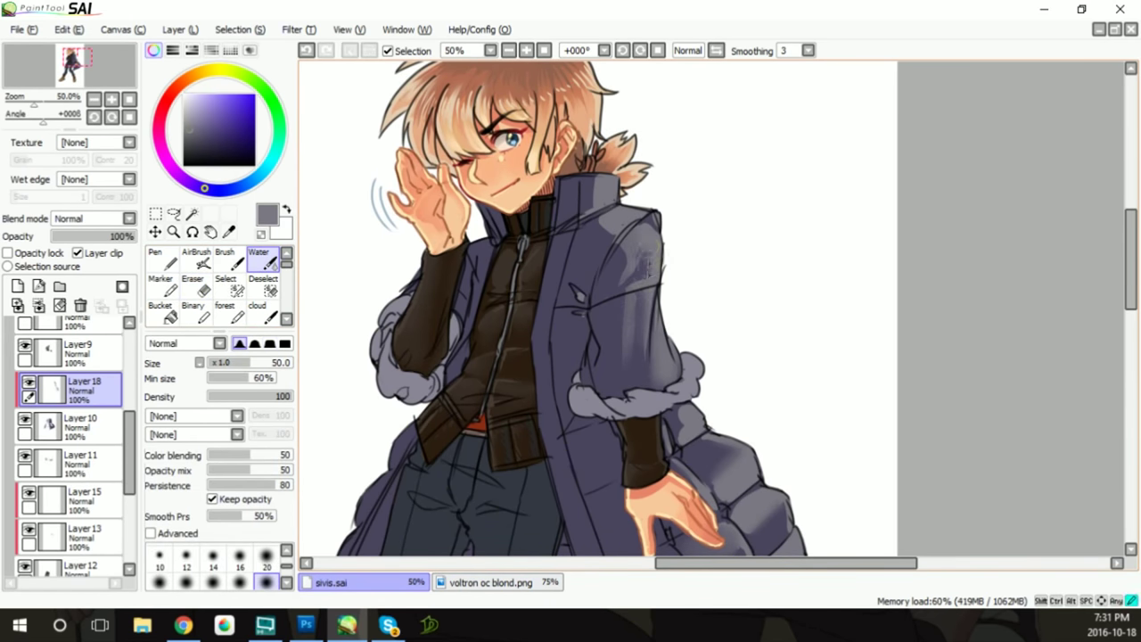
Preview a Hue/Saturation change on the grey shading and cancel it
key(n)
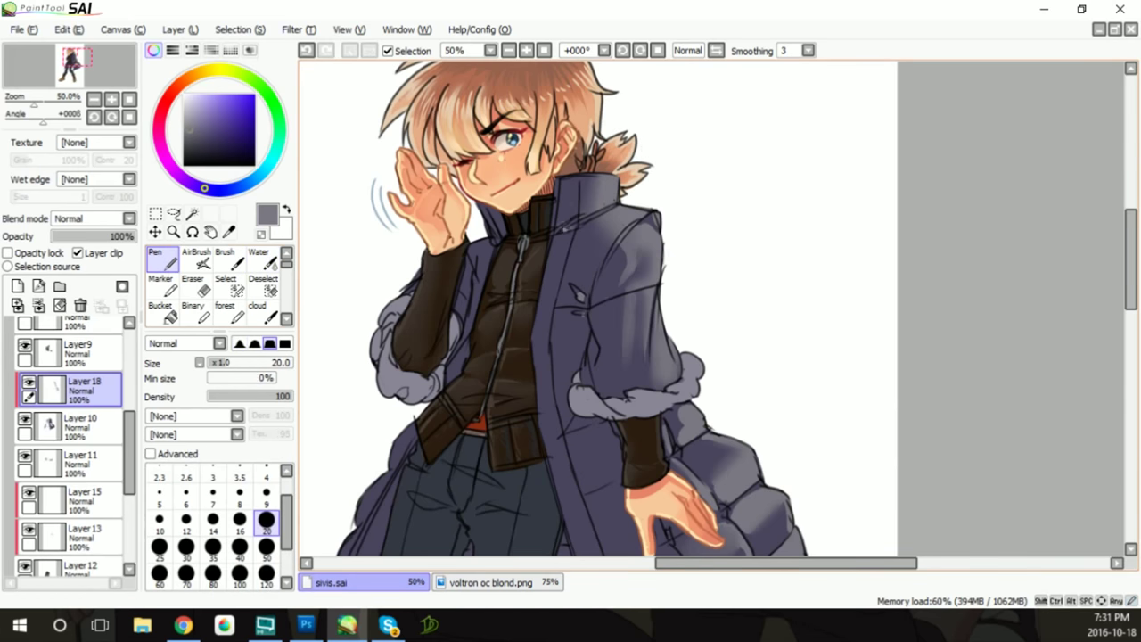
key(w)
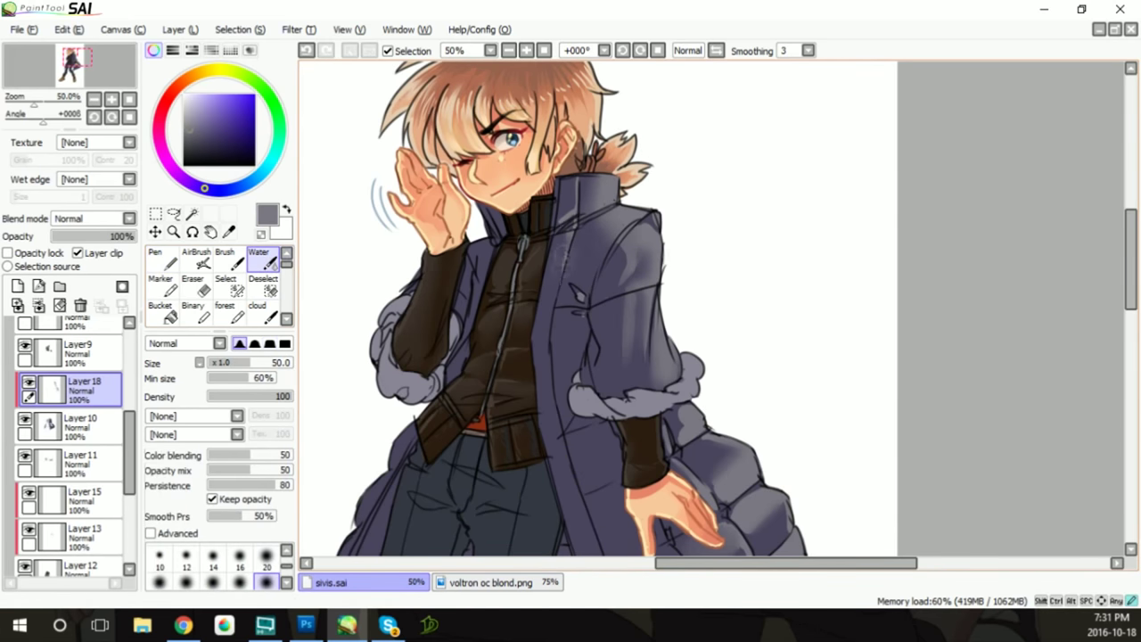
scroll(1105, 283, down, 3)
key(n)
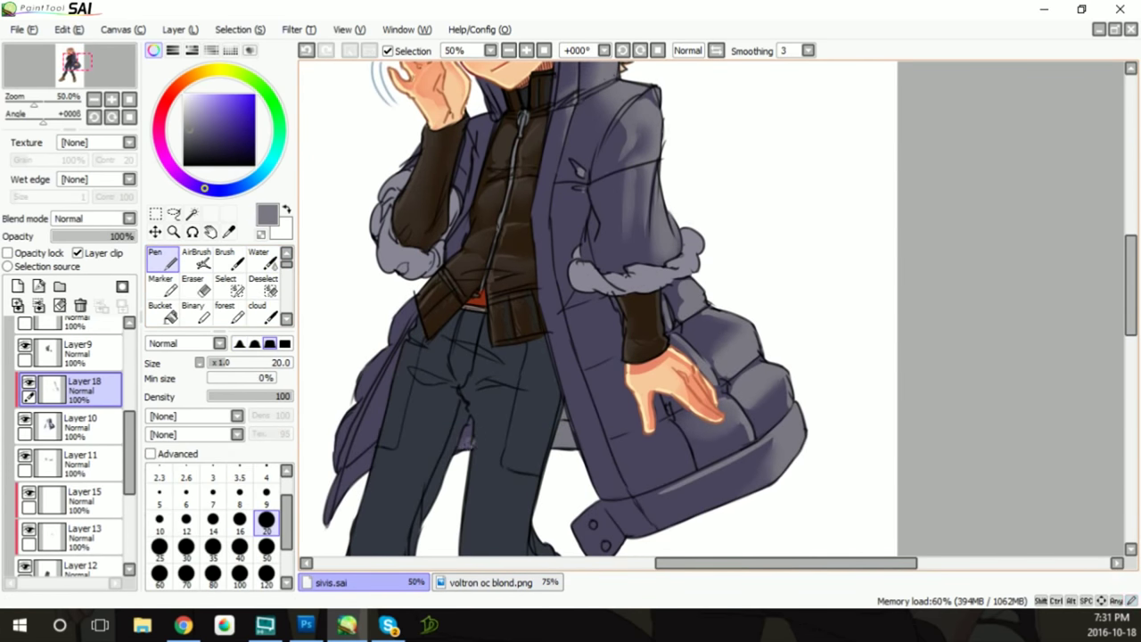
key(ctrl+u)
mouse_move(904, 150)
mouse_down()
mouse_move(942, 158)
mouse_move(884, 181)
mouse_up()
key(Escape)
On new Layer19, paint dark navy shadow down the upper sleeve and shoulder
click(17, 285)
click(217, 147)
mouse_move(588, 116)
mouse_down()
mouse_move(594, 183)
mouse_move(608, 189)
mouse_move(603, 232)
mouse_up()
mouse_move(597, 191)
mouse_down()
mouse_move(604, 271)
mouse_move(654, 262)
mouse_move(589, 234)
mouse_up()
Darken the coat's front edge and sleeve cuff, then move Layer19 below Layer18
key(w)
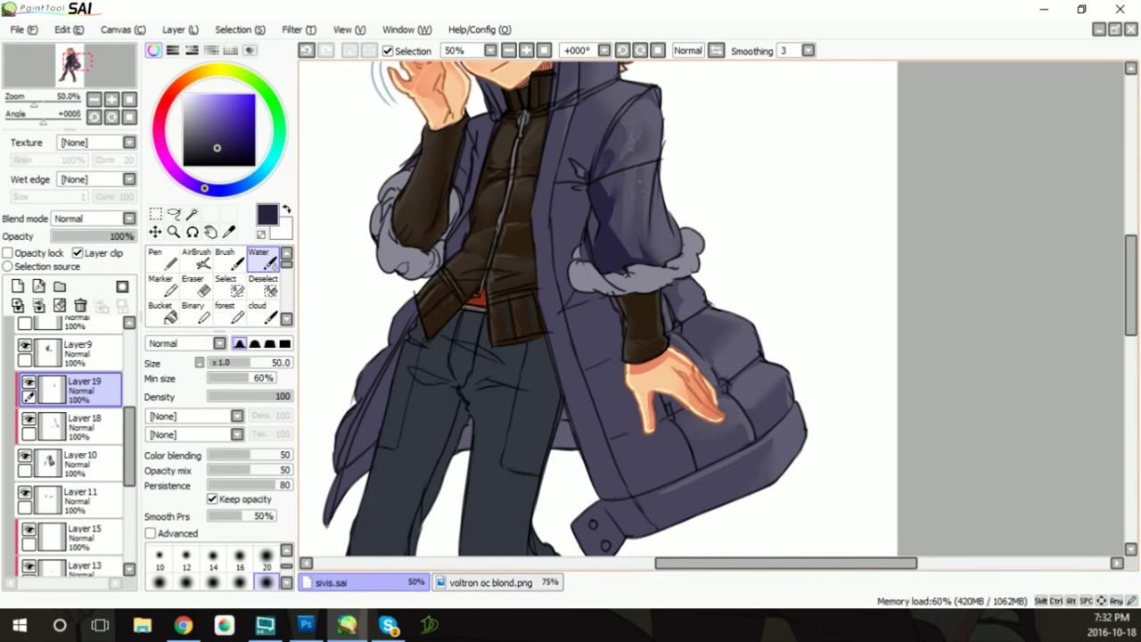
key(n)
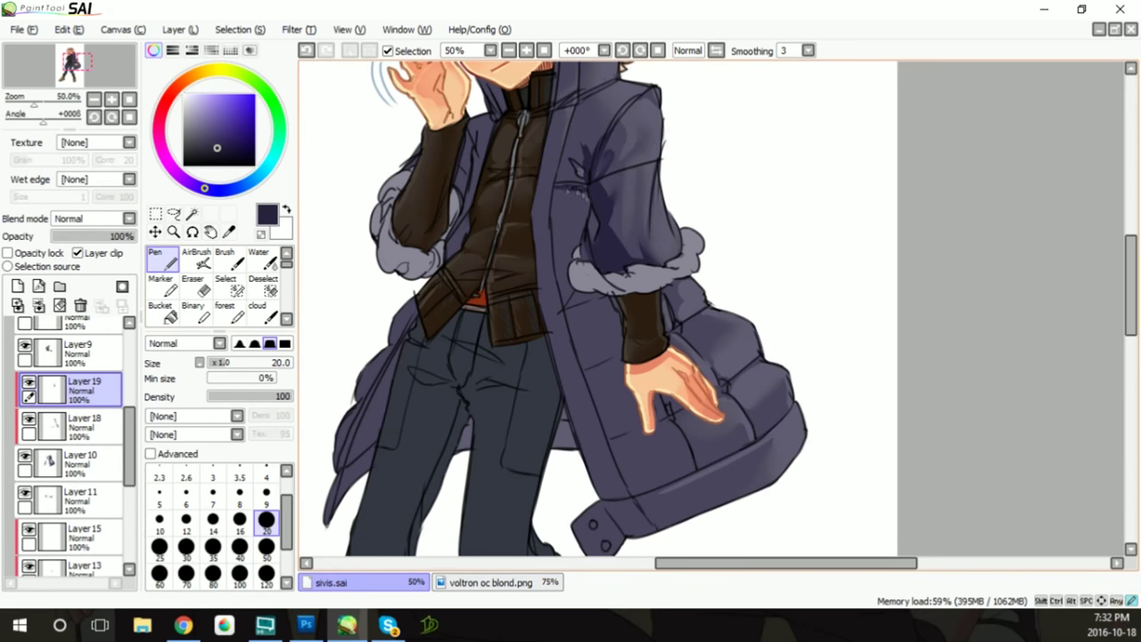
drag(575, 296, 568, 334)
mouse_move(564, 145)
mouse_down()
mouse_move(557, 319)
mouse_move(628, 492)
mouse_up()
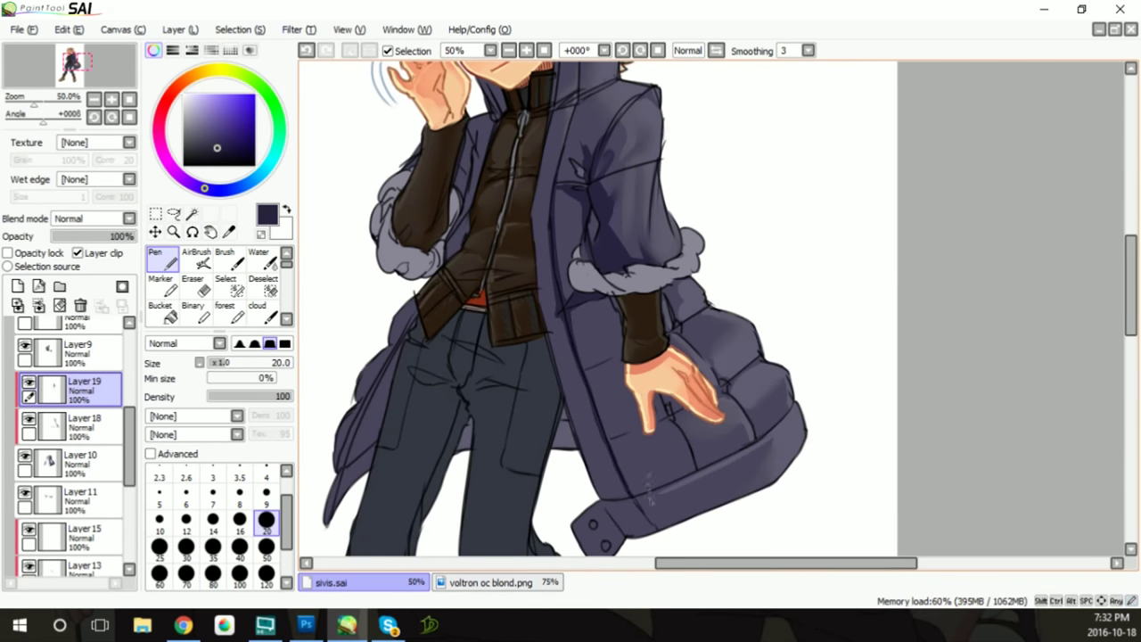
scroll(611, 522, down, 3)
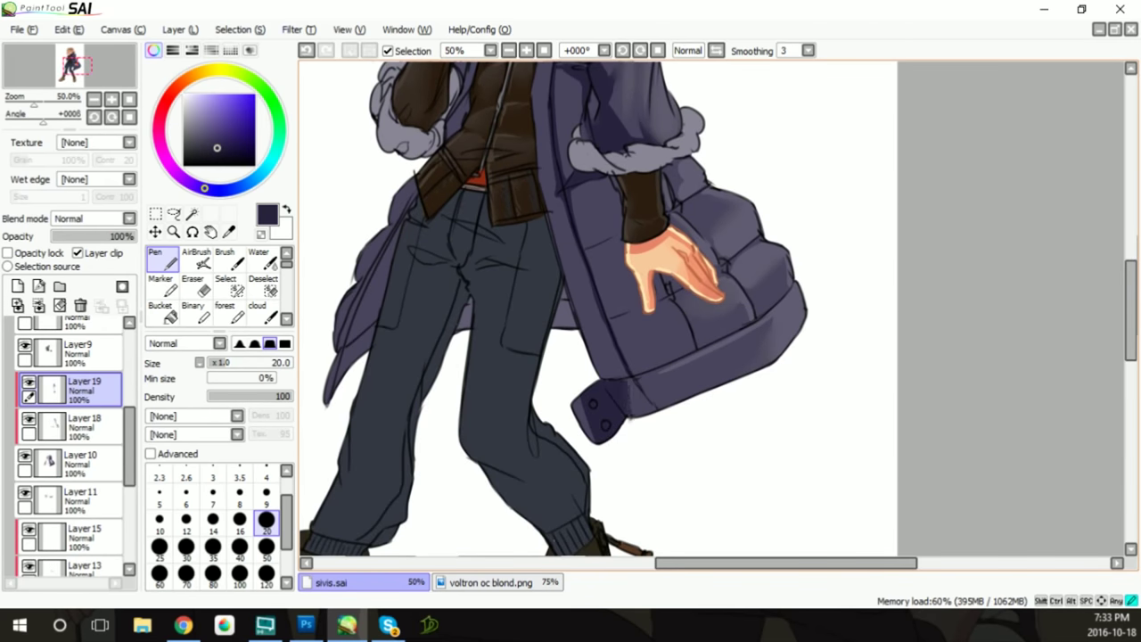
key(ctrl+Down)
Shade the puffy coat hem in dark navy, softening it with the Water tool
mouse_move(772, 328)
mouse_down()
mouse_move(747, 371)
mouse_move(704, 388)
mouse_up()
key(w)
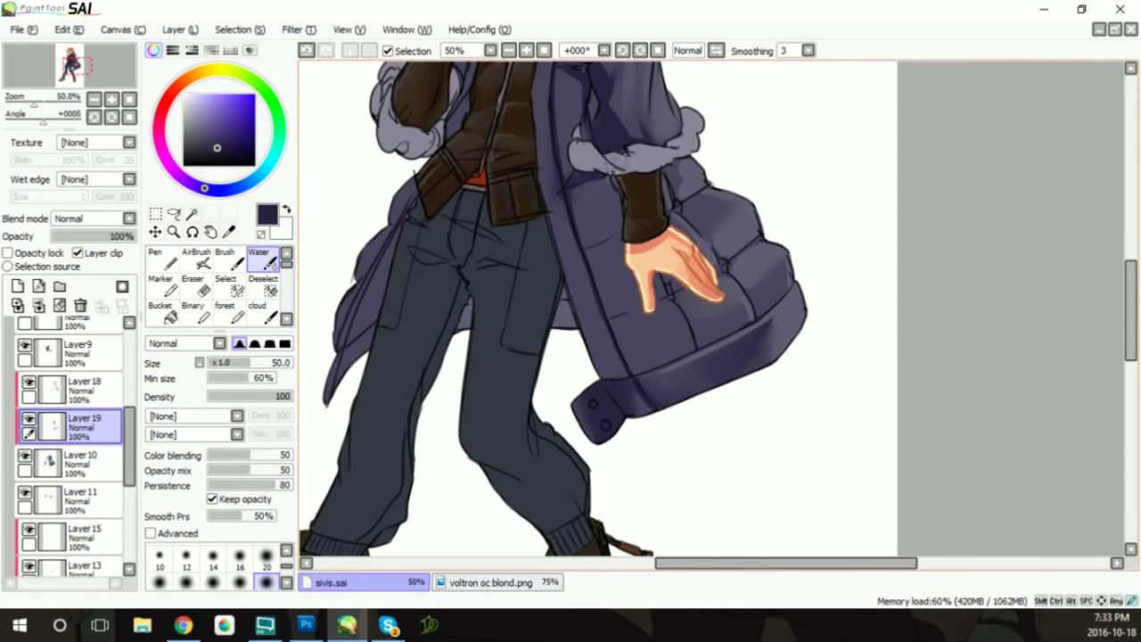
click(161, 259)
drag(738, 203, 704, 238)
mouse_move(781, 258)
mouse_down()
mouse_move(754, 323)
mouse_move(703, 348)
mouse_move(772, 289)
mouse_up()
key(w)
key(n)
key(w)
drag(687, 156, 677, 198)
key(n)
mouse_move(729, 260)
mouse_down()
mouse_move(678, 305)
mouse_move(717, 306)
mouse_move(625, 353)
mouse_up()
mouse_move(696, 331)
mouse_down()
mouse_move(628, 355)
mouse_move(629, 366)
mouse_up()
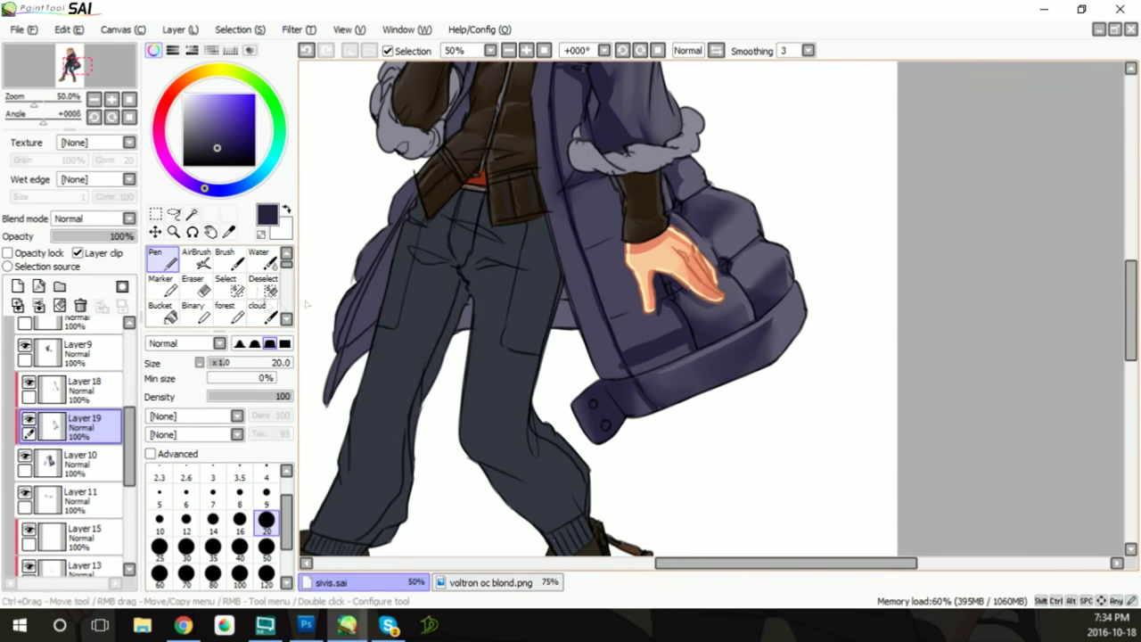
Add small dark navy marks beside the sleeve cuff
key(e)
key(w)
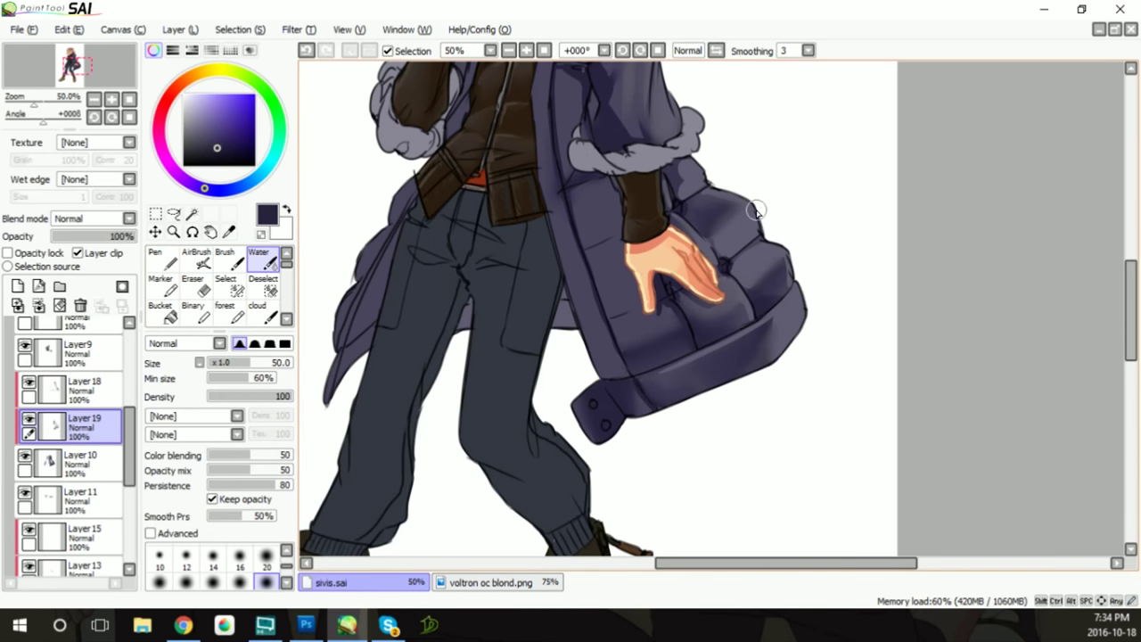
key(n)
key(w)
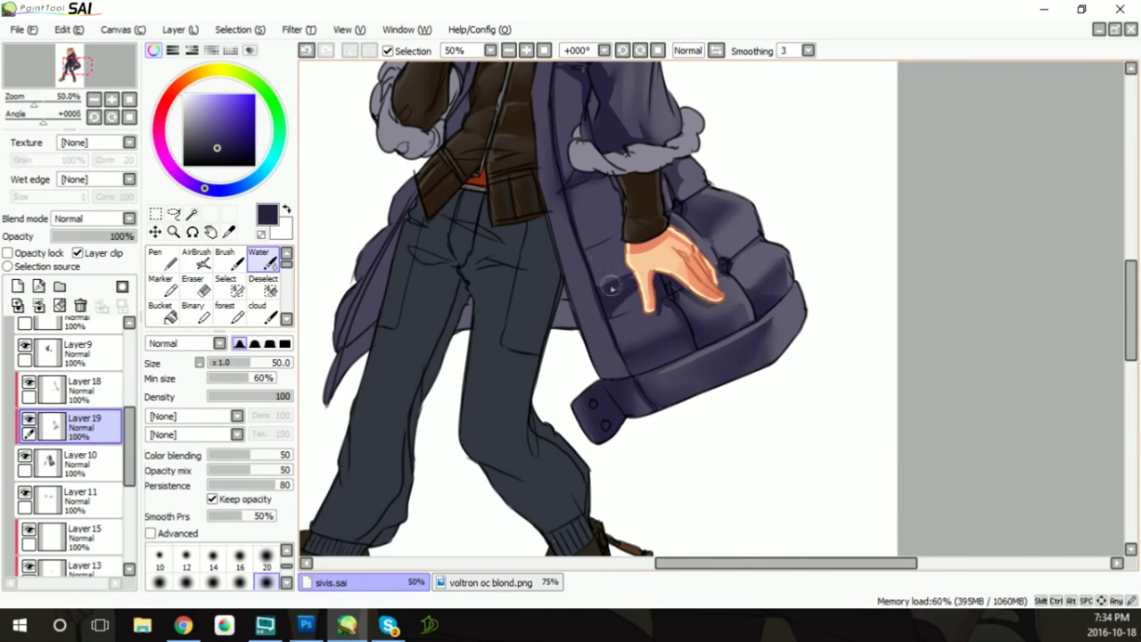
key(n)
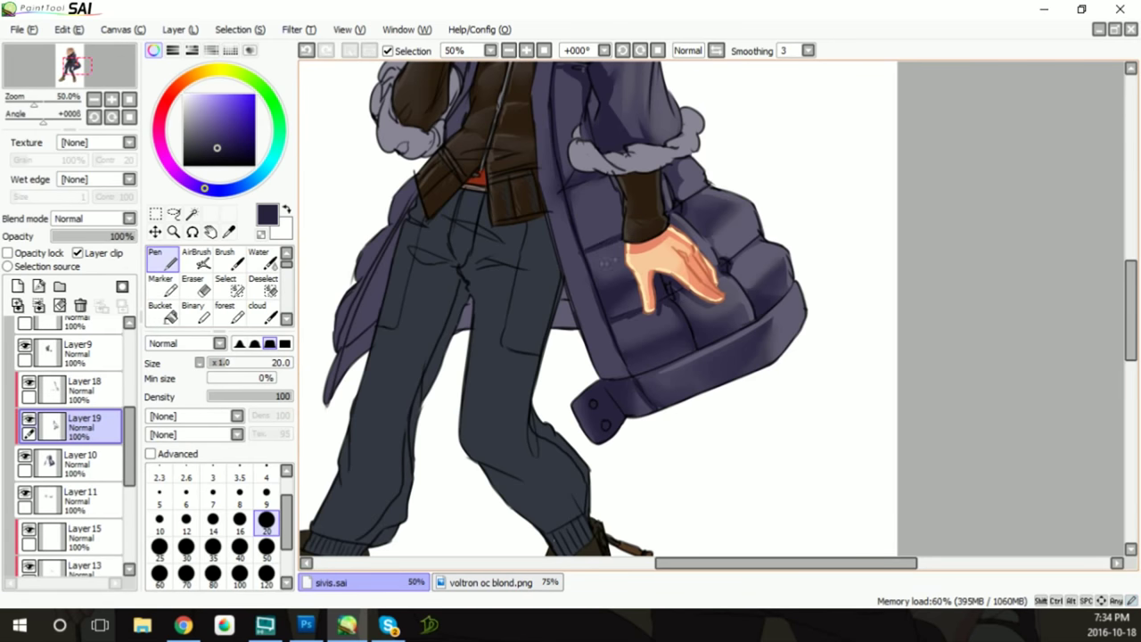
mouse_move(609, 183)
mouse_down()
mouse_move(590, 216)
mouse_move(614, 214)
mouse_up()
Draw dark line accents along the sleeve edge and near the collar
key(w)
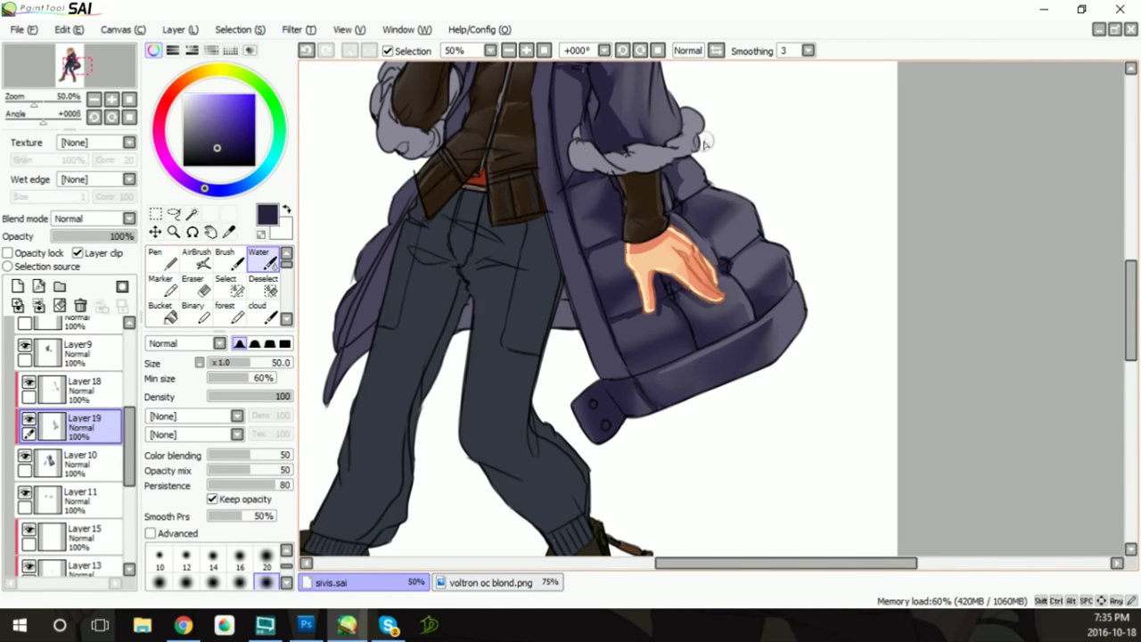
scroll(1002, 264, up, 3)
scroll(1002, 264, up, 2)
key(n)
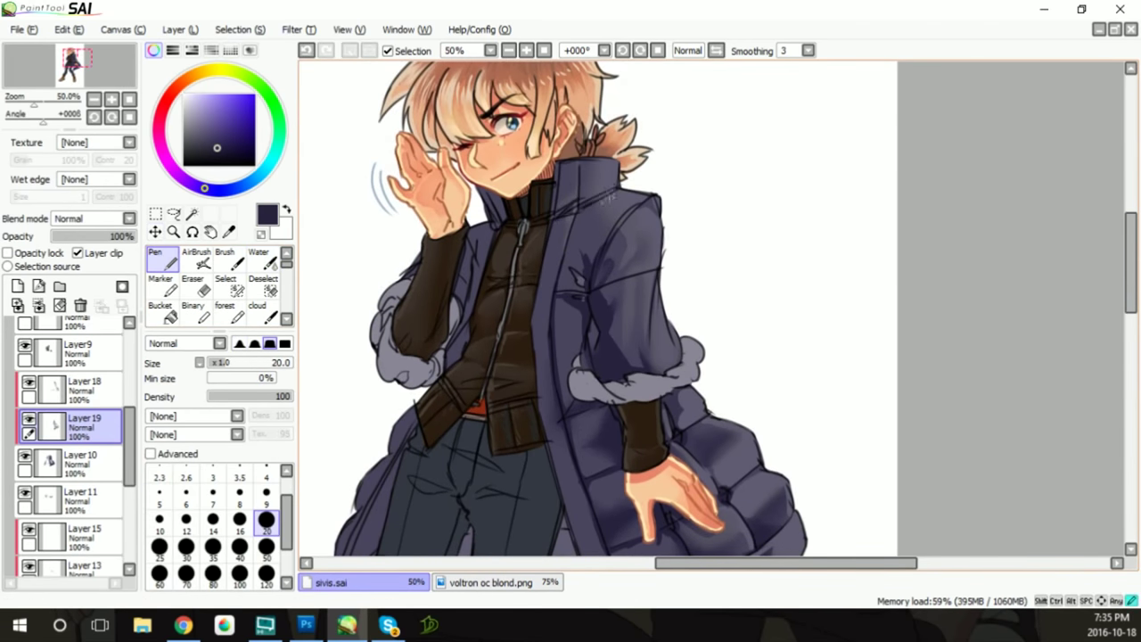
key(w)
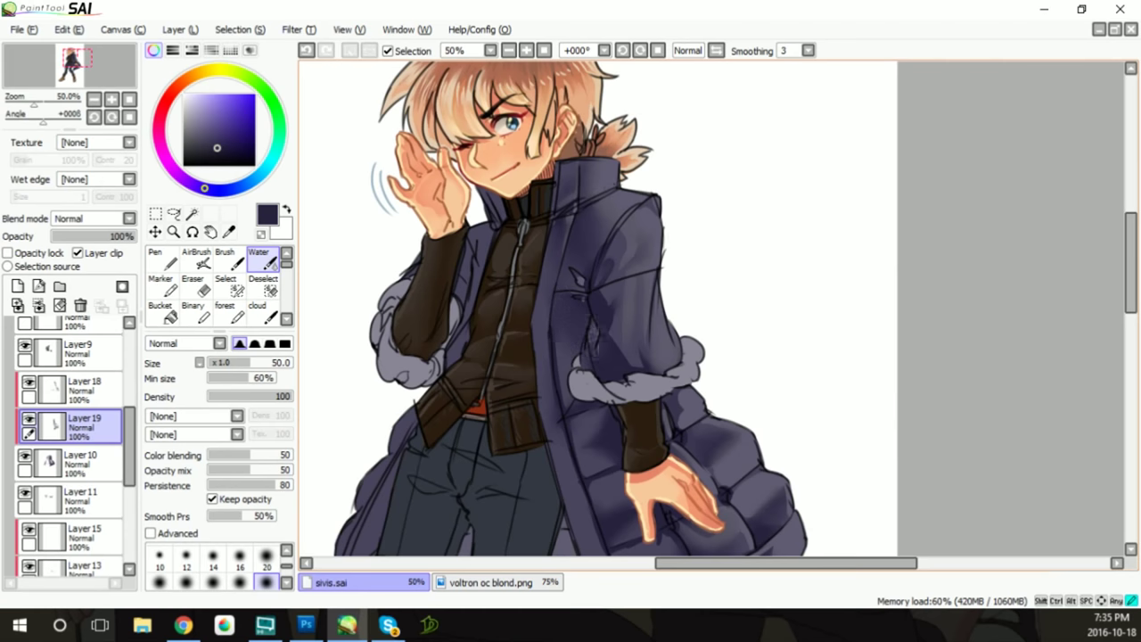
key(n)
drag(481, 325, 446, 374)
drag(480, 240, 458, 303)
mouse_move(483, 191)
mouse_down()
mouse_move(509, 233)
mouse_move(496, 242)
mouse_up()
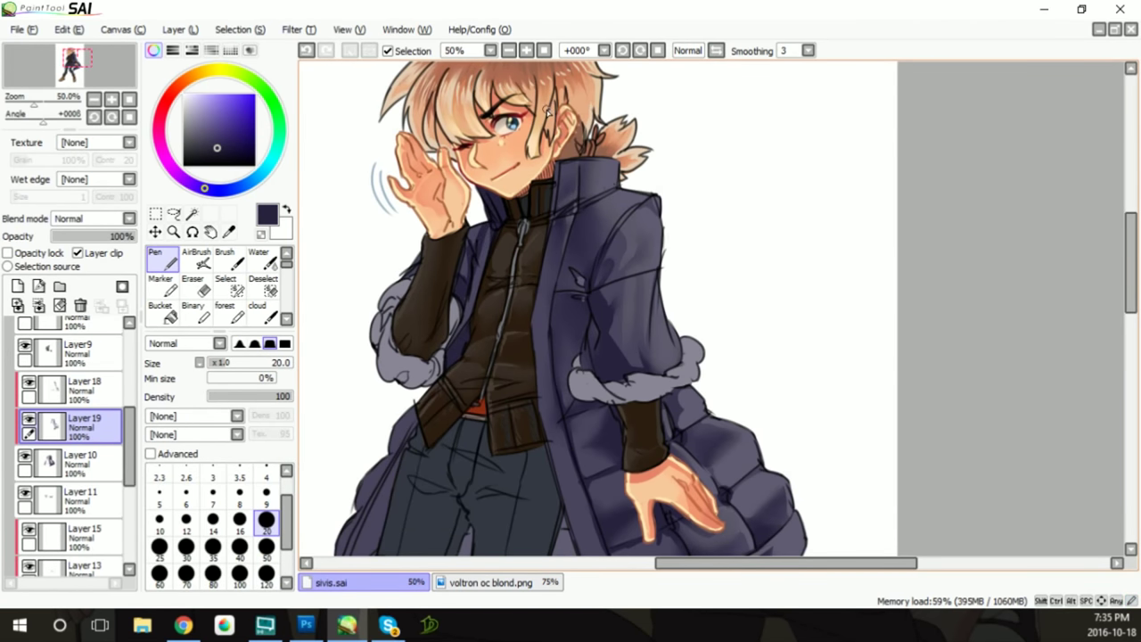
Desaturate the coat's navy shading to -53 with Hue/Saturation
scroll(552, 307, down, 5)
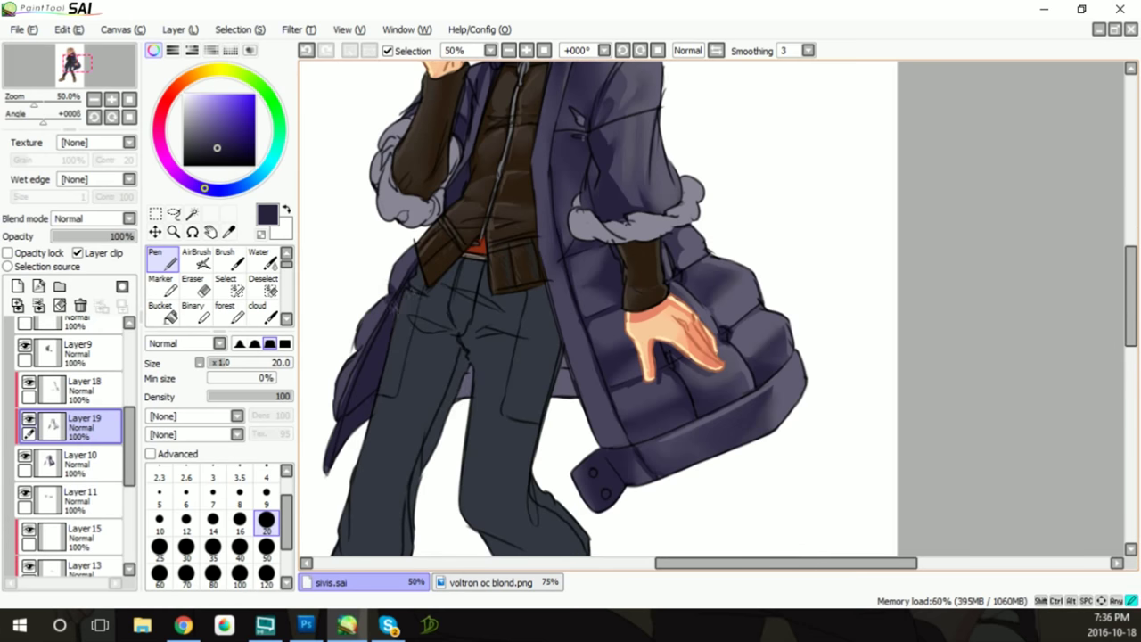
click(261, 259)
scroll(1029, 371, up, 1)
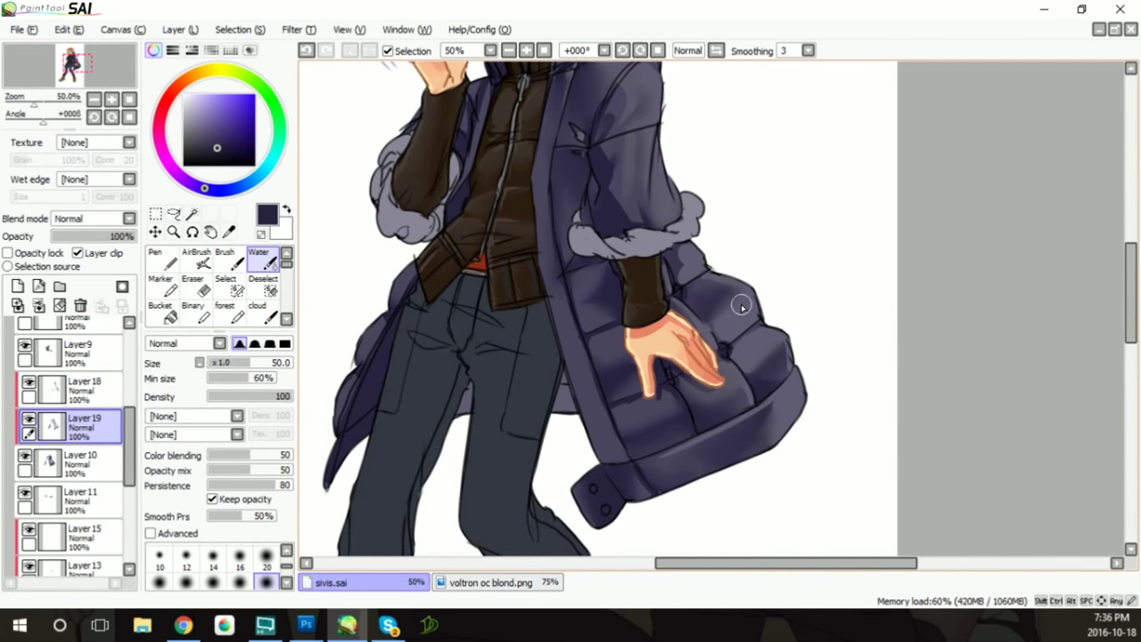
key(ctrl+u)
drag(904, 147, 796, 148)
click(943, 206)
On new Layer20, paint lavender highlights along the coat's front edge, shoulder and right edge
click(18, 285)
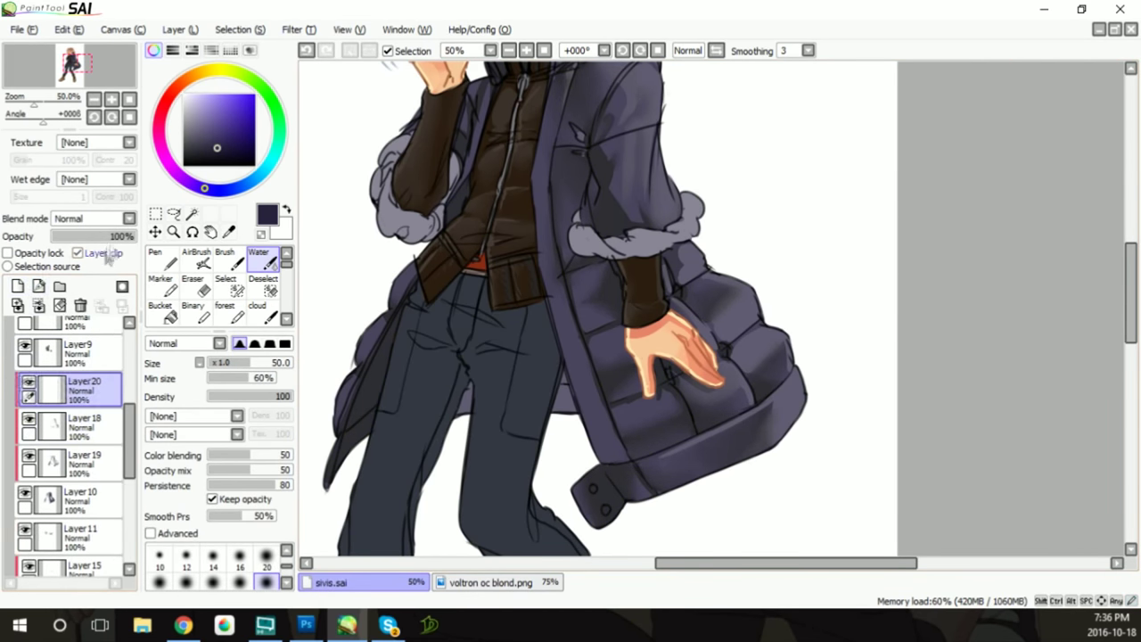
click(195, 112)
key(n)
mouse_move(545, 77)
mouse_down()
mouse_move(535, 234)
mouse_move(554, 348)
mouse_move(588, 455)
mouse_move(606, 472)
mouse_move(576, 524)
mouse_up()
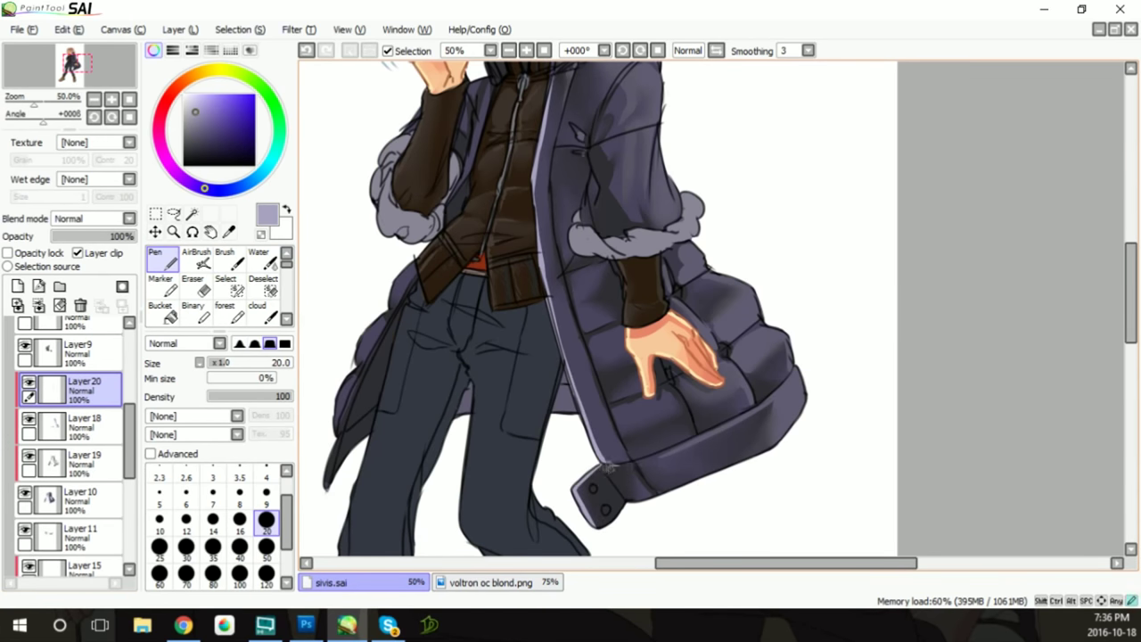
drag(613, 93, 584, 207)
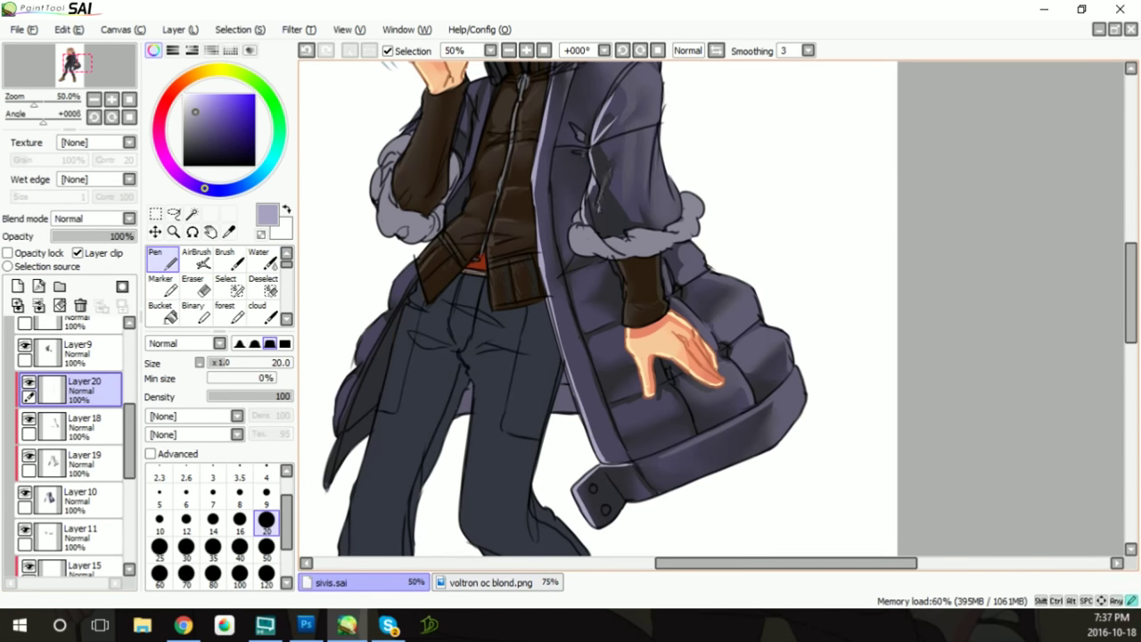
scroll(597, 308, up, 3)
mouse_move(624, 157)
mouse_down()
mouse_move(665, 225)
mouse_move(670, 298)
mouse_move(704, 369)
mouse_move(766, 435)
mouse_move(806, 508)
mouse_move(799, 549)
mouse_up()
Select the Water brush and zoom out to 33.3% to view the whole figure
scroll(784, 535, down, 3)
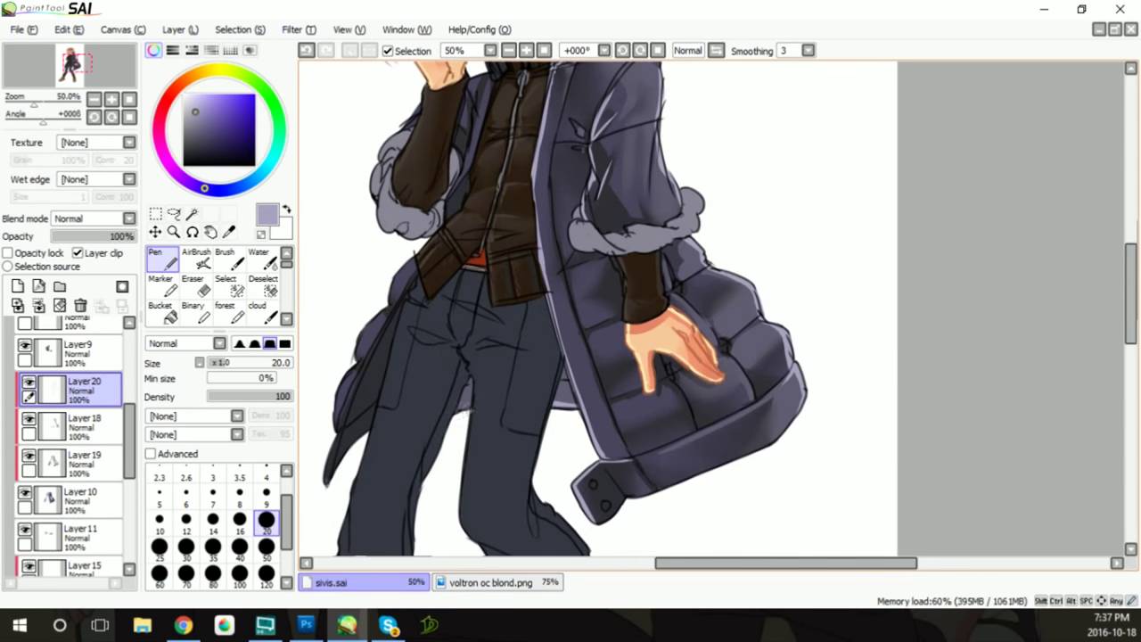
scroll(448, 233, up, 6)
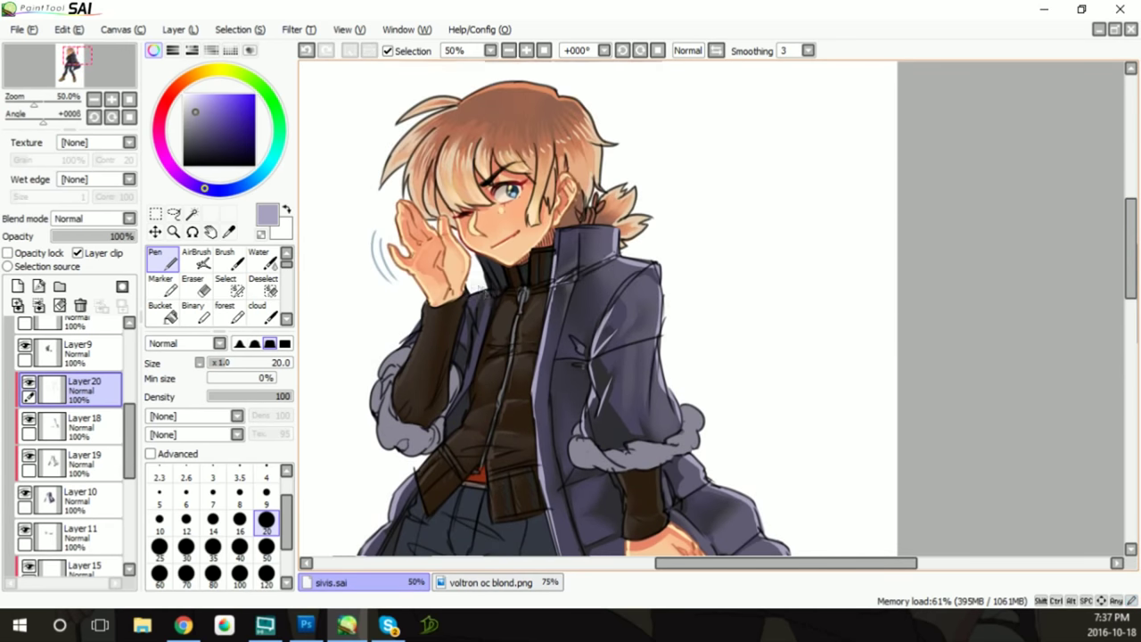
click(260, 260)
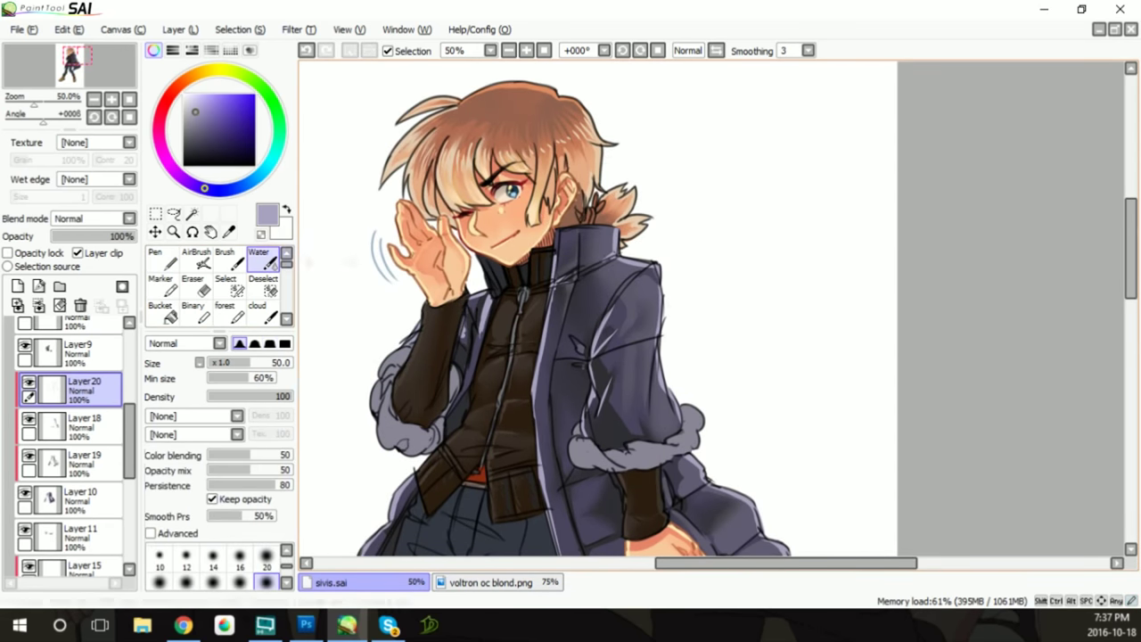
click(526, 50)
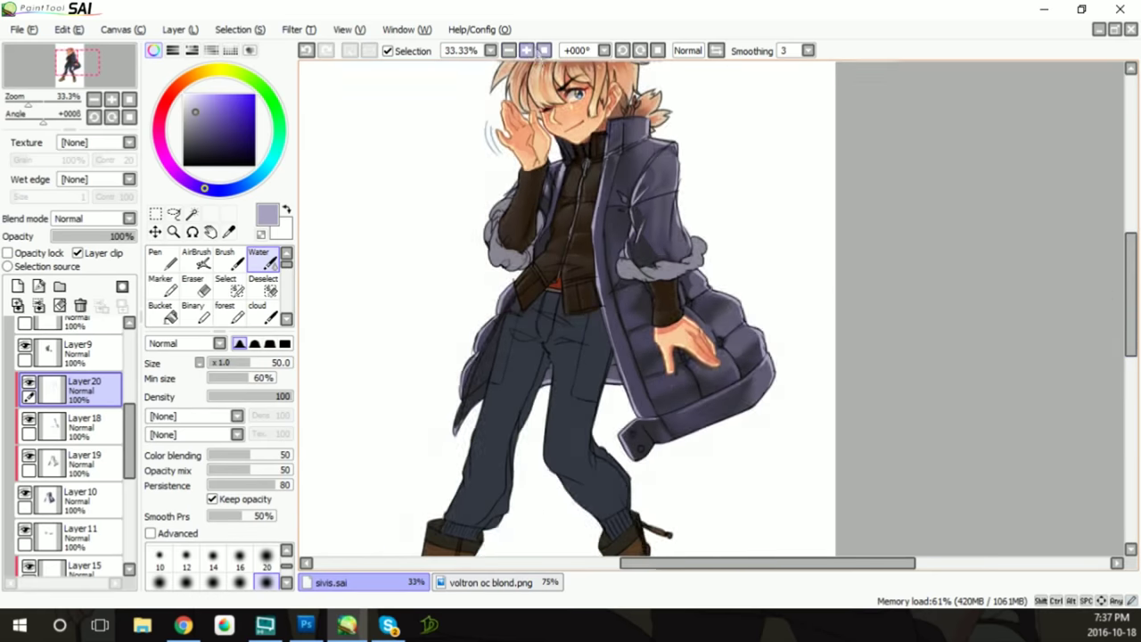
Adjust the coat with Hue/Saturation: saturation +16, luminescence -16
scroll(736, 346, up, 1)
click(298, 29)
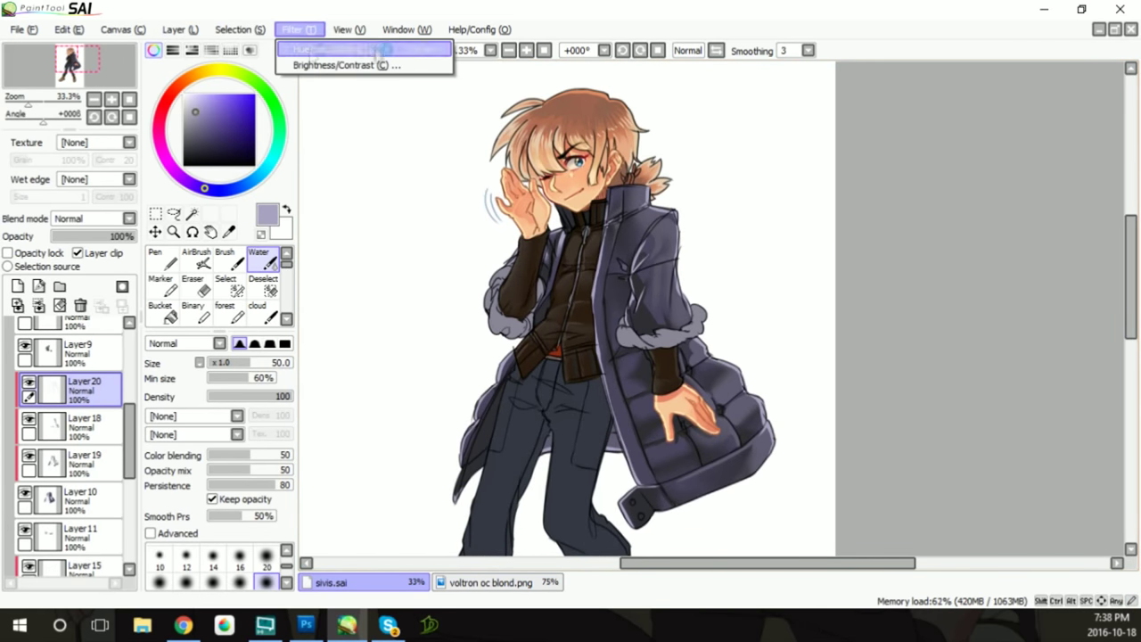
click(365, 47)
drag(902, 182, 861, 178)
drag(905, 148, 927, 148)
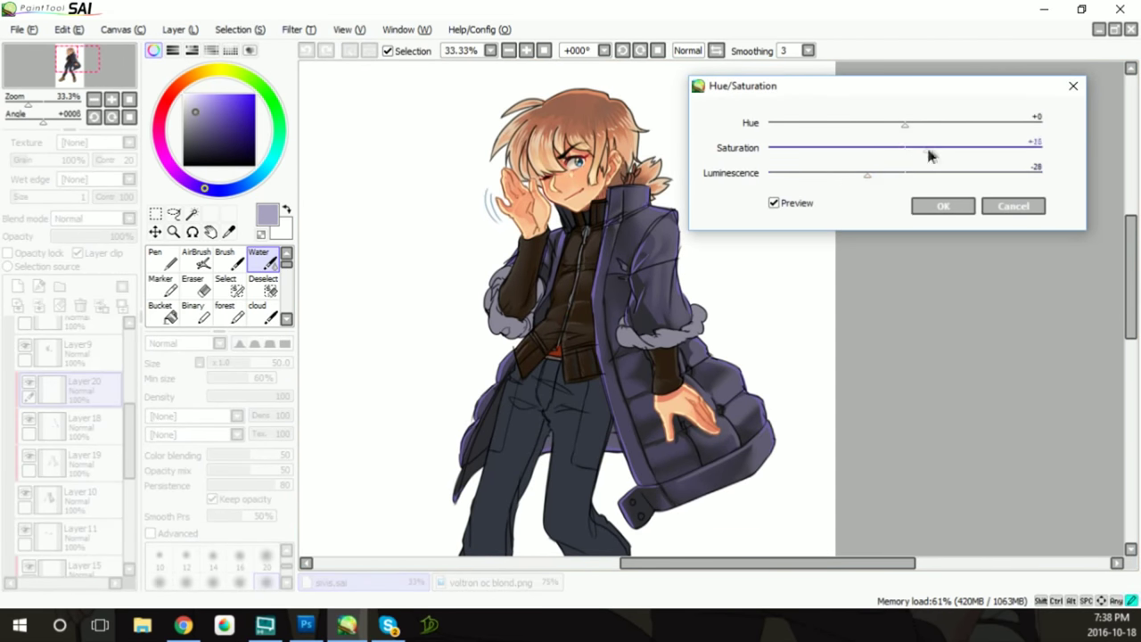
drag(861, 176, 883, 176)
key(Return)
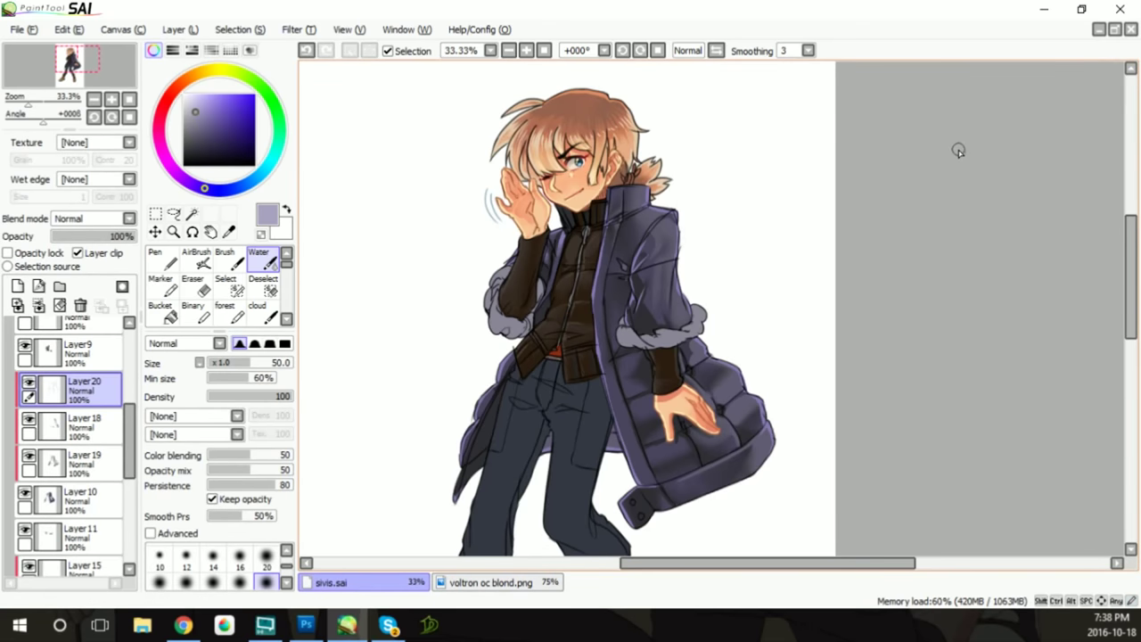
Merge layers 20, 18 and 19 into Layer10 and drag saturation to -26
key(ctrl+e)
key(ctrl+e)
key(ctrl+e)
key(ctrl+u)
mouse_move(910, 150)
mouse_down()
mouse_move(870, 150)
mouse_move(886, 173)
mouse_move(909, 148)
mouse_move(876, 133)
mouse_up()
Shift the coat's hue from purple to navy blue and apply it
click(902, 123)
click(943, 206)
click(25, 30)
click(827, 194)
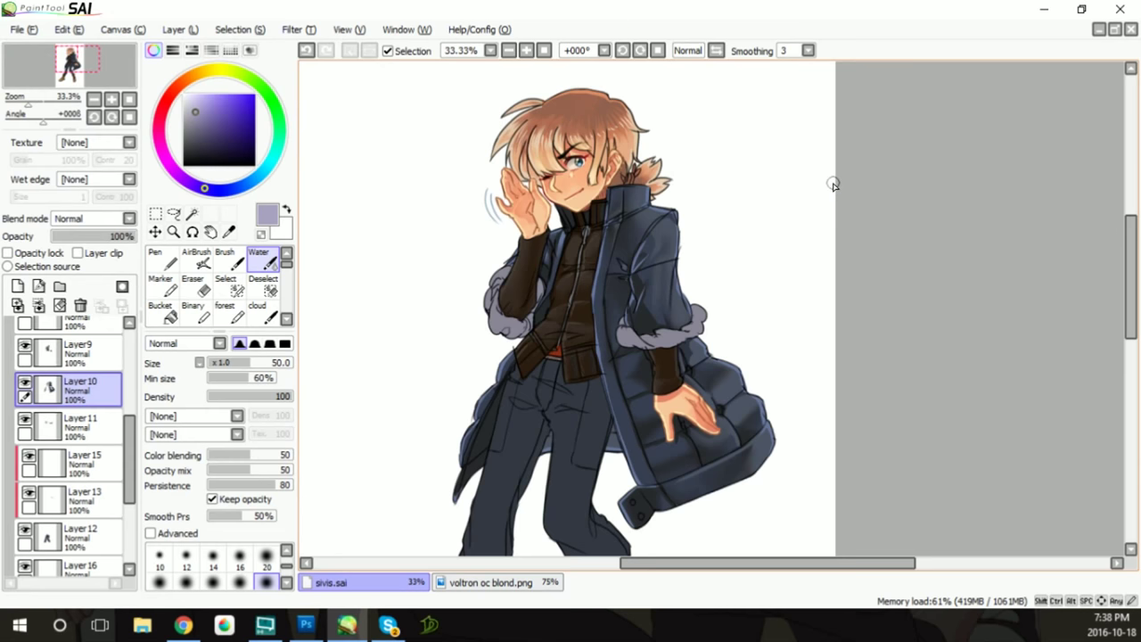
Try a clipped layer with a dark greyish purple, then delete that unneeded layer
click(17, 285)
click(77, 252)
click(194, 127)
click(161, 258)
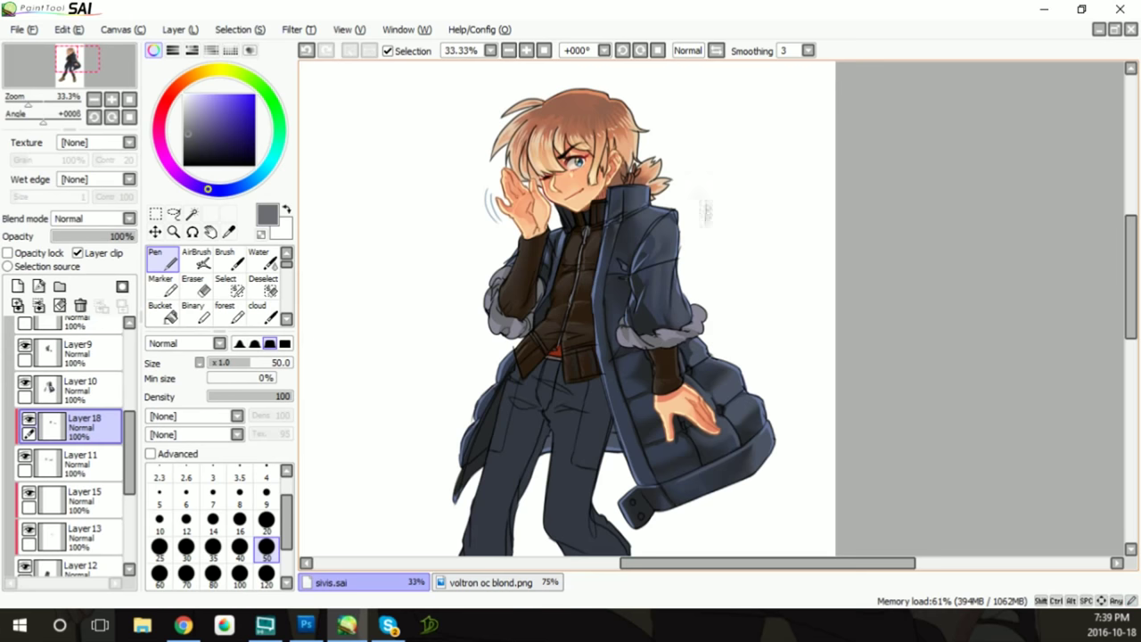
key(ctrl+u)
click(944, 206)
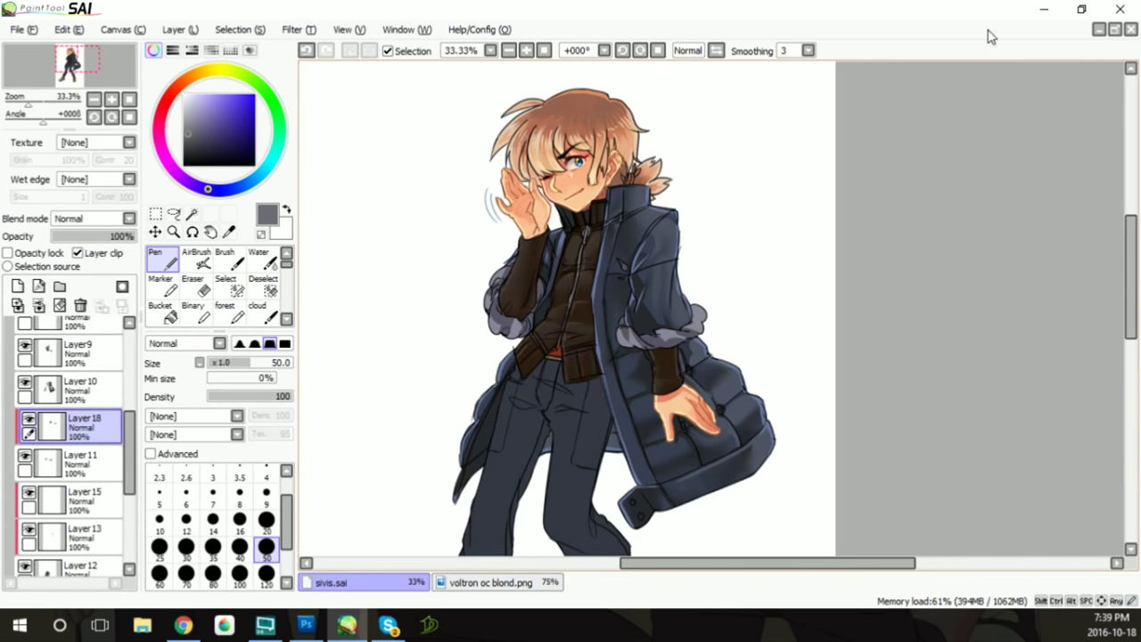
click(263, 260)
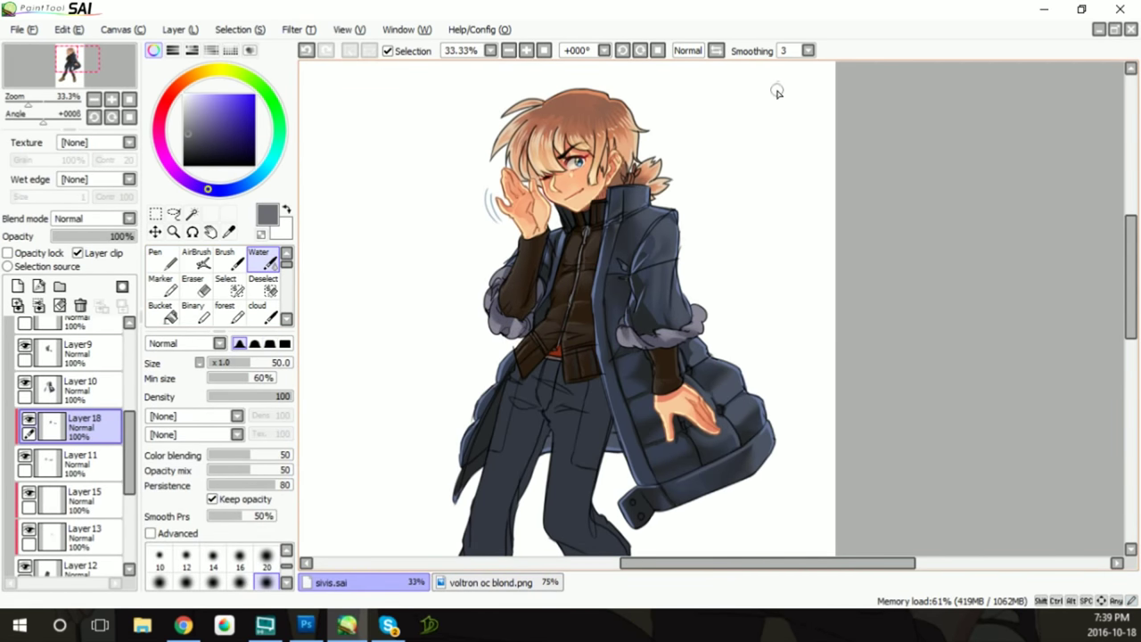
click(38, 305)
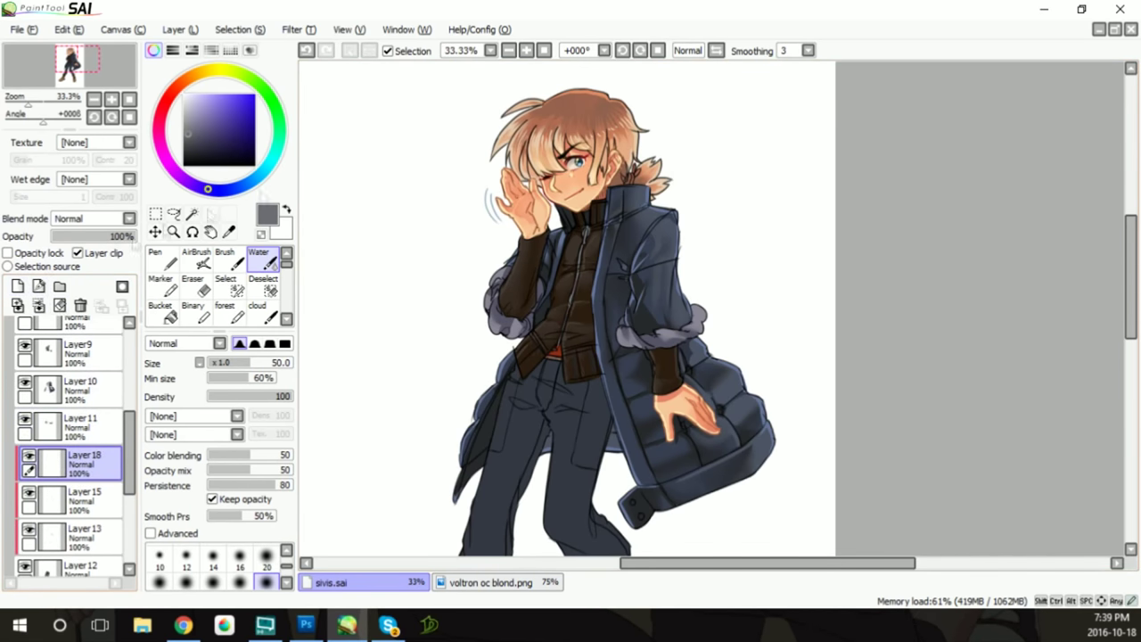
Add a new layer below Layer13 and load near-black with the forest brush for trouser shading
click(98, 464)
alt+click(514, 242)
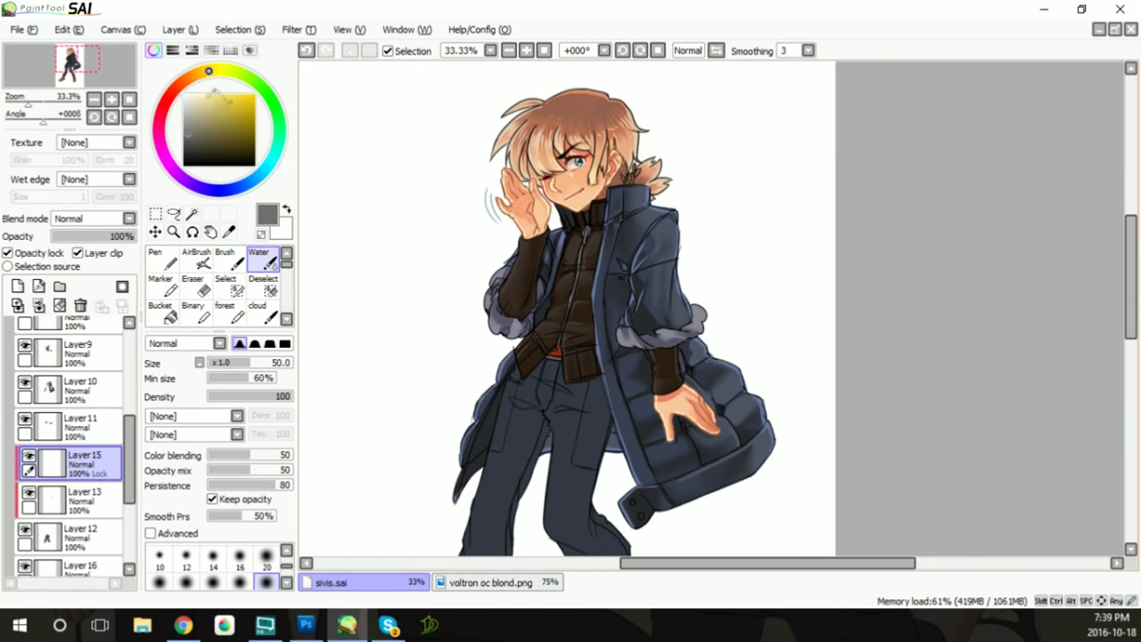
key(n)
click(101, 507)
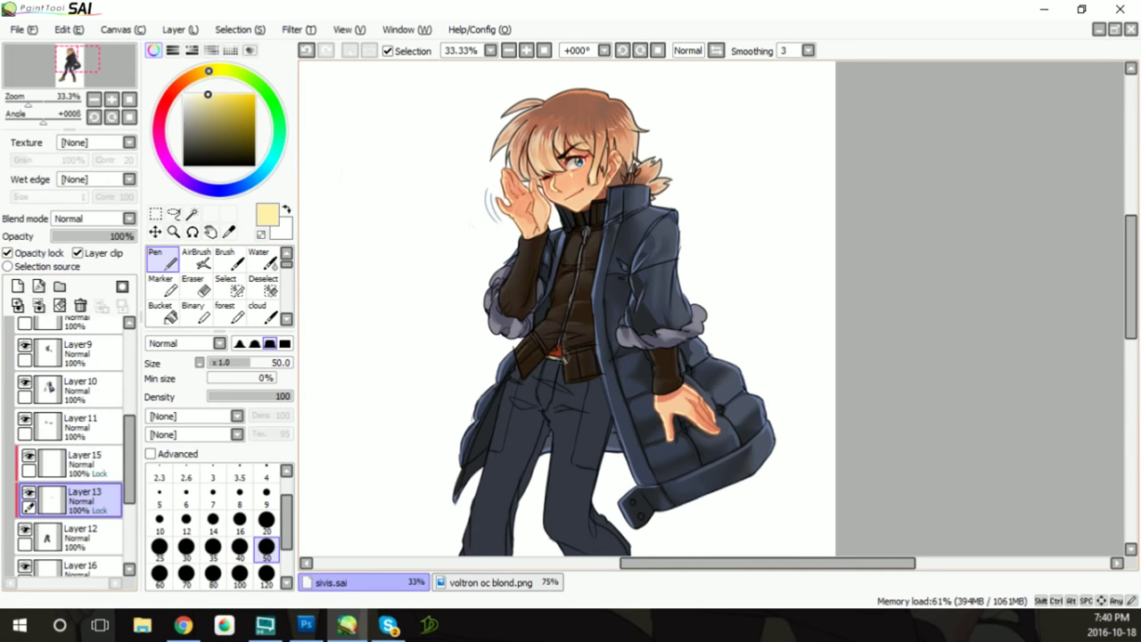
alt+click(564, 355)
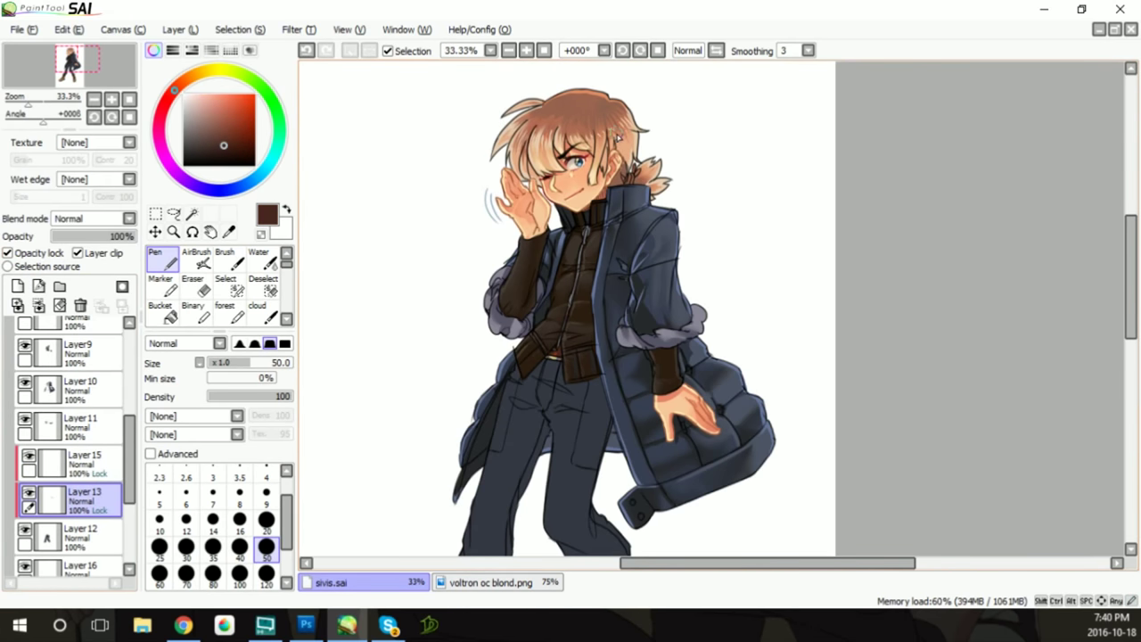
key(ctrl+shift+n)
alt+click(555, 400)
alt+click(547, 281)
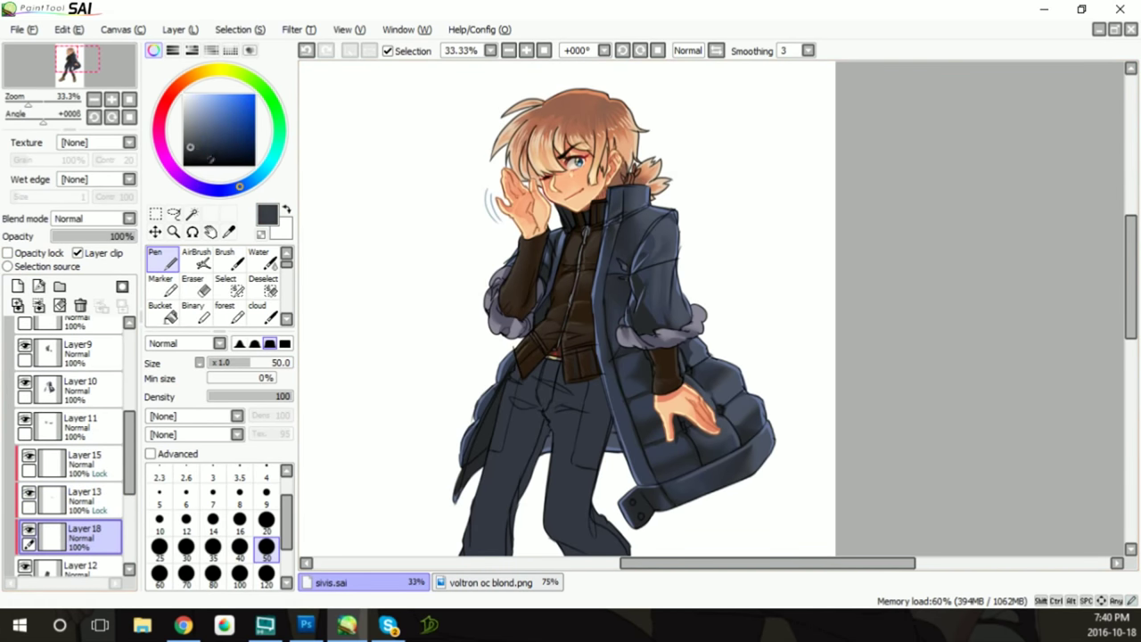
scroll(547, 281, down, 3)
key(b)
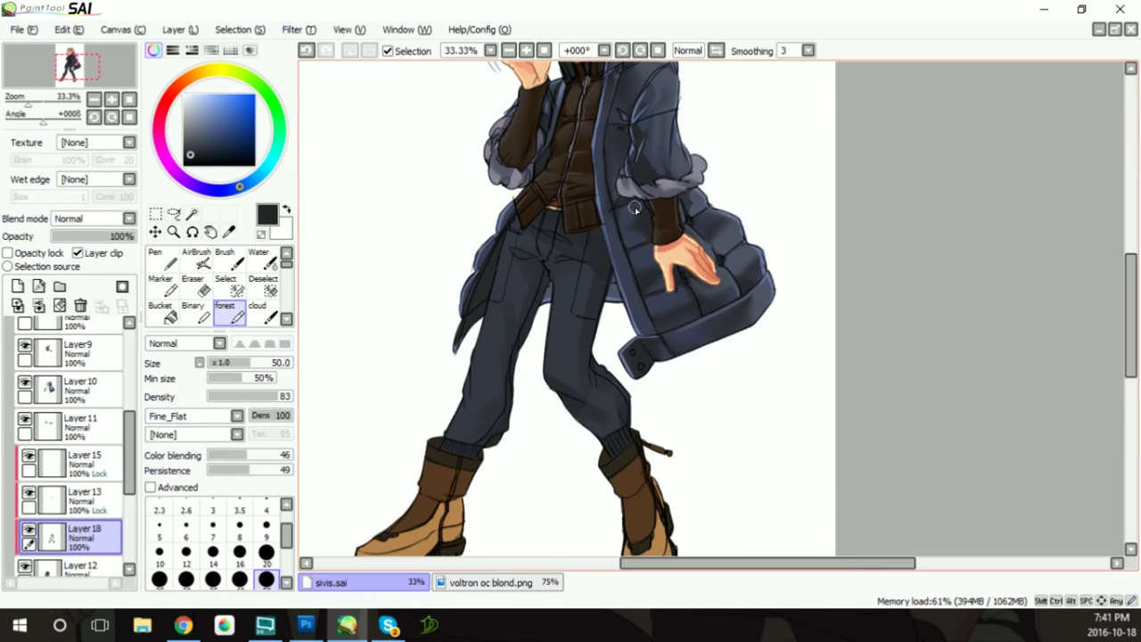
On new Layer 19, paint grey forest-brush shading on knee, thigh and calf of both jeans legs
click(17, 285)
click(192, 132)
mouse_move(461, 434)
mouse_down()
mouse_move(520, 263)
mouse_move(474, 386)
mouse_up()
mouse_move(571, 267)
mouse_down()
mouse_move(579, 260)
mouse_move(563, 379)
mouse_move(578, 293)
mouse_up()
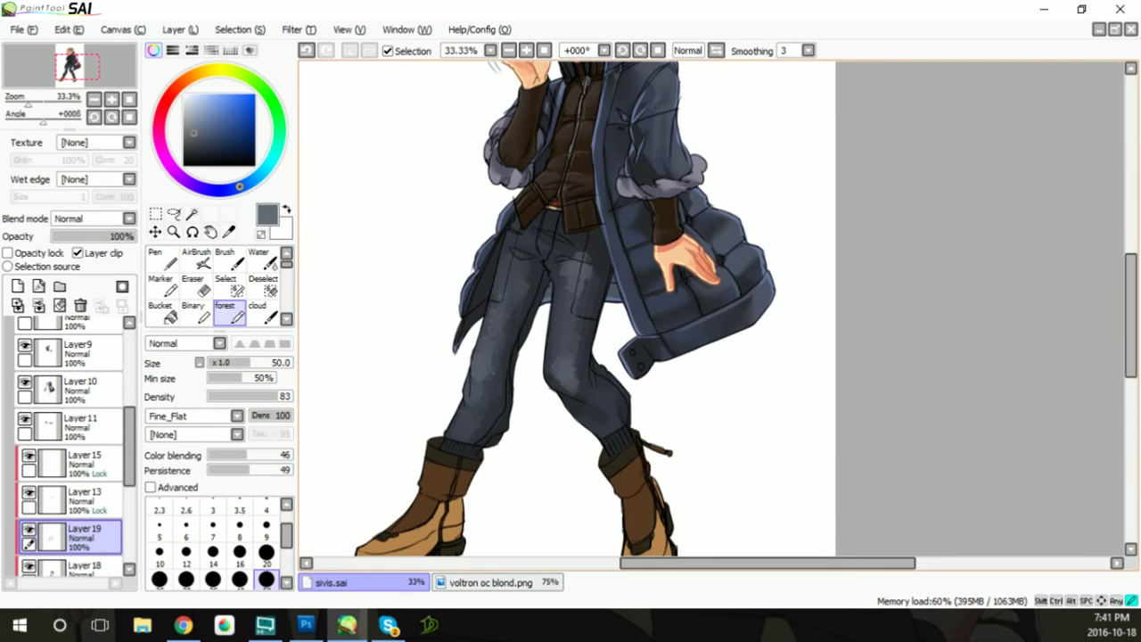
drag(582, 393, 599, 419)
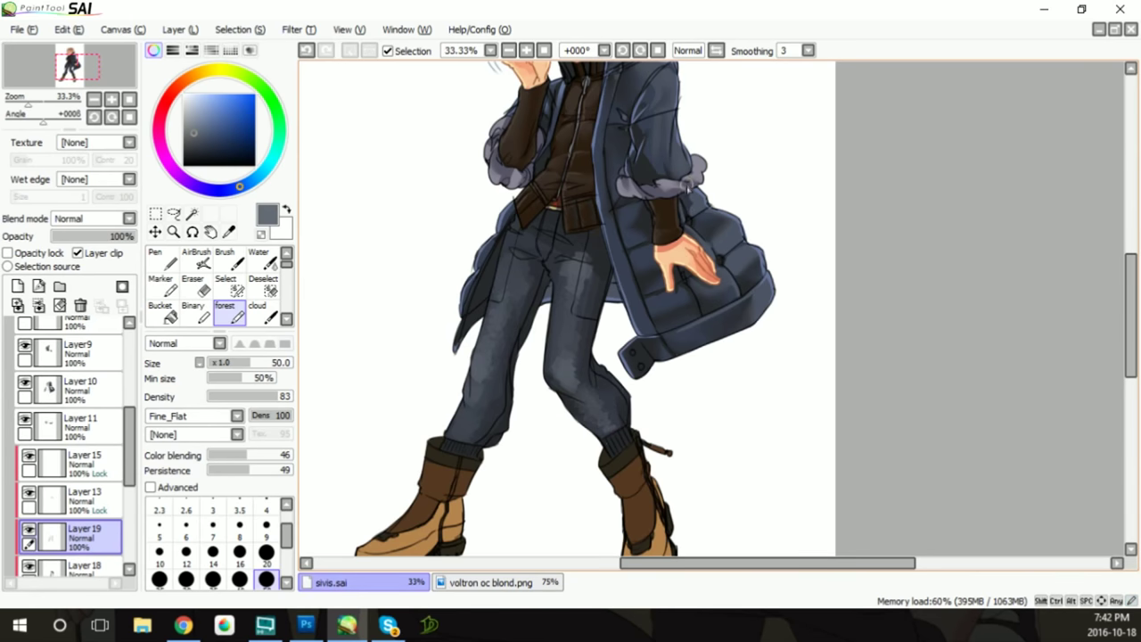
drag(565, 253, 589, 233)
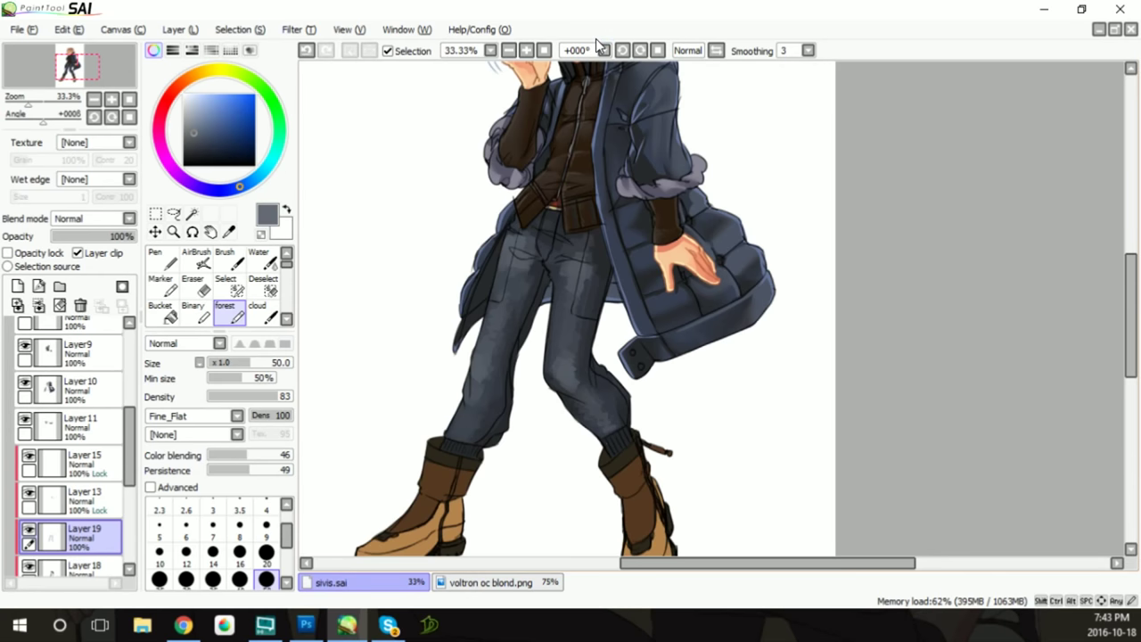
Merge jeans shading layers 15, 13, 19 and 18 down into Layer 12
scroll(1114, 311, up, 3)
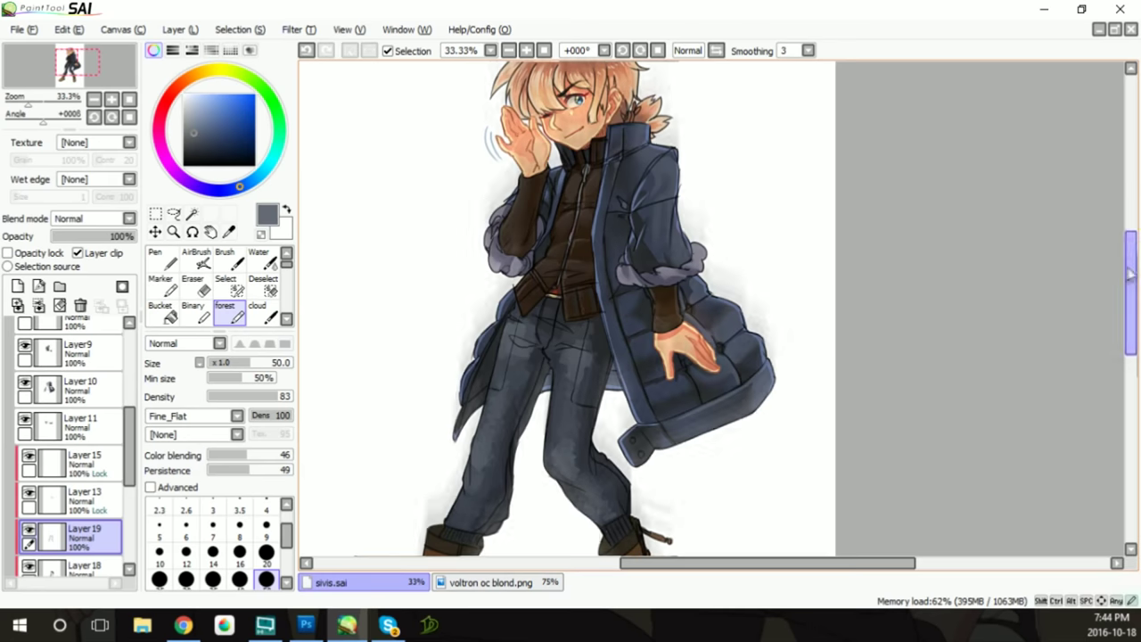
scroll(1017, 317, down, 3)
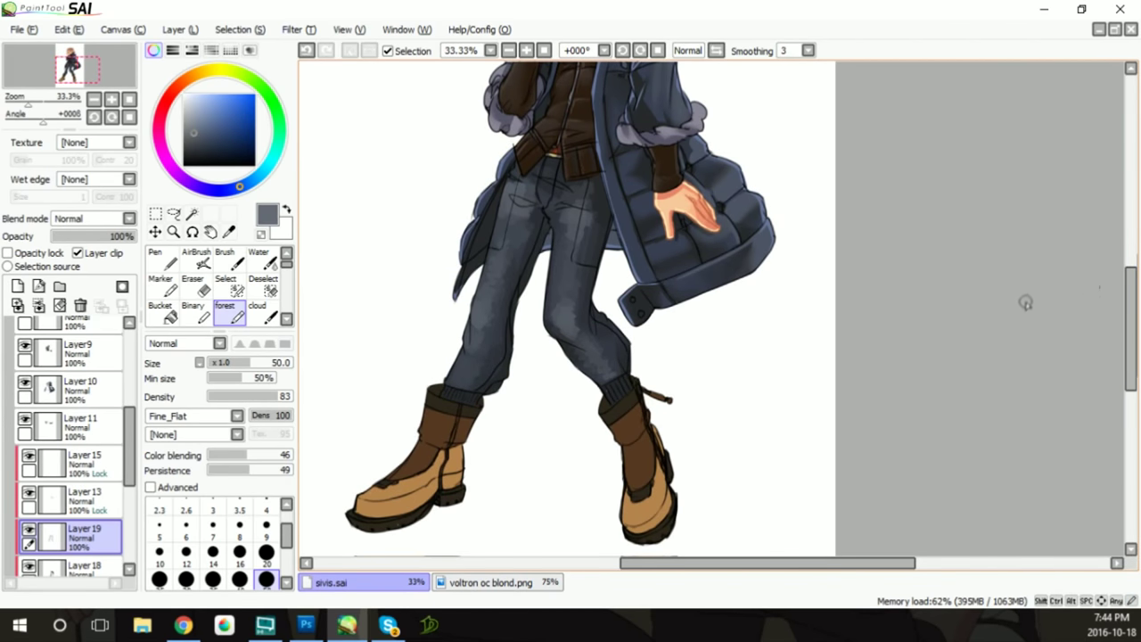
scroll(1017, 307, up, 4)
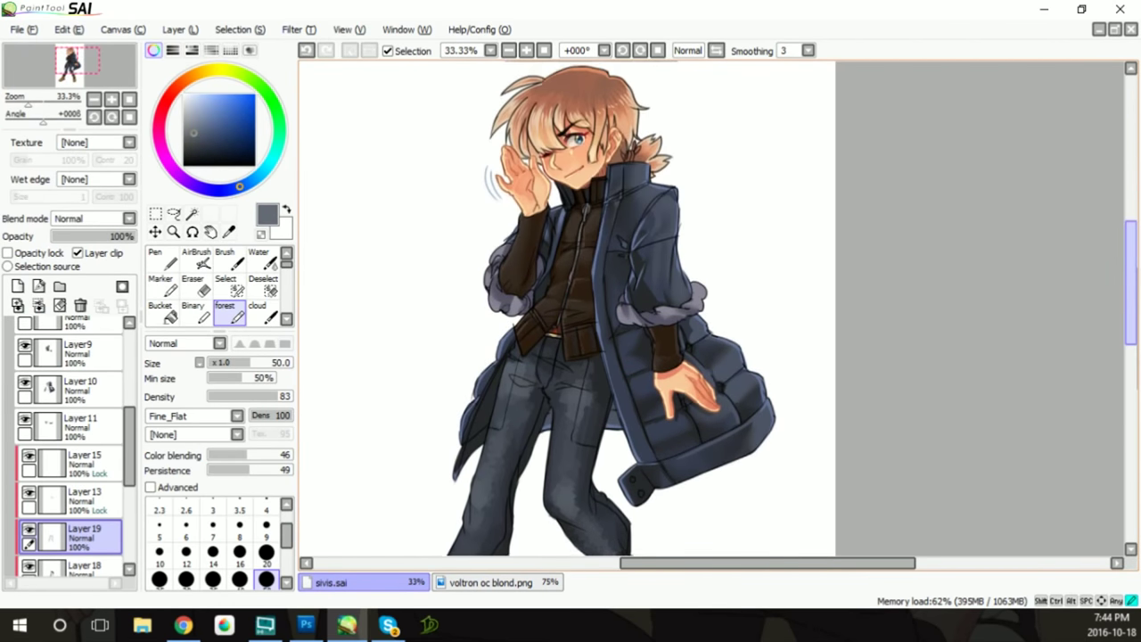
scroll(1017, 307, down, 4)
click(78, 306)
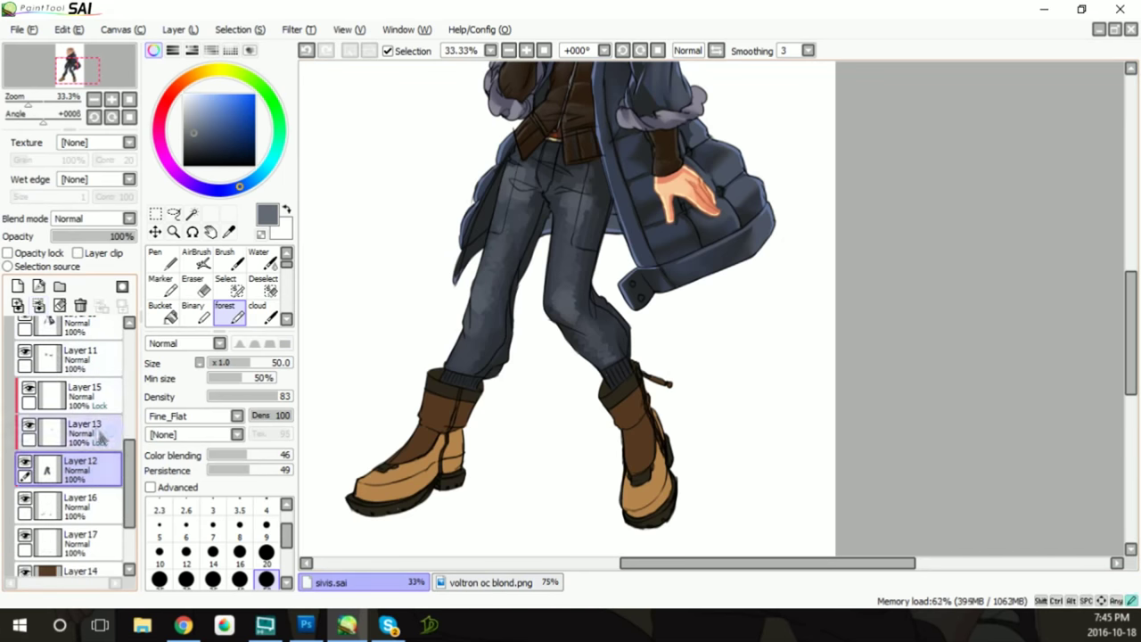
Raise the jeans' luminescence in Hue/Saturation for a softer grey-blue
key(ctrl+u)
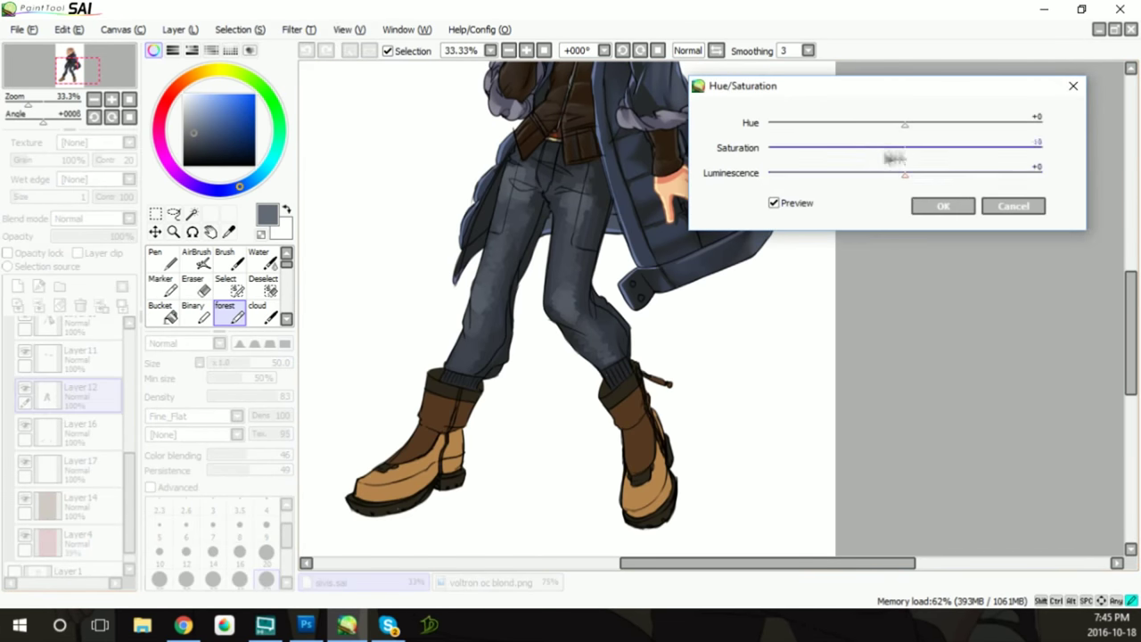
drag(904, 181, 932, 181)
click(940, 204)
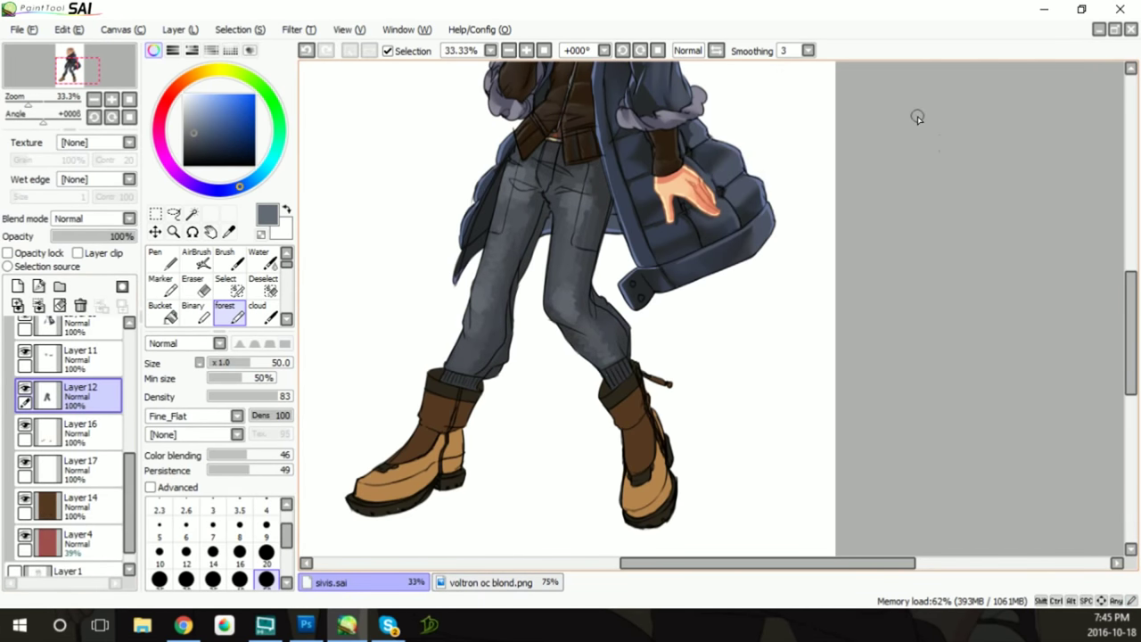
key(ctrl+z)
key(ctrl+z)
key(ctrl+z)
Paint dark brown shading on both boots on a clipped layer
click(78, 252)
alt+click(586, 147)
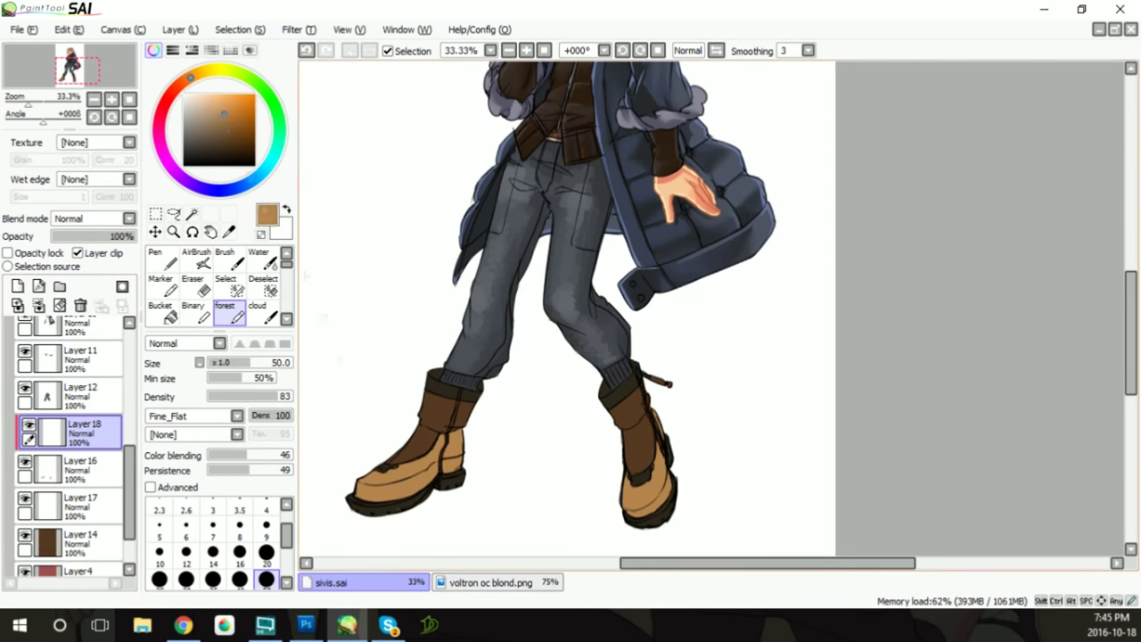
mouse_move(406, 481)
mouse_down()
mouse_move(455, 459)
mouse_move(436, 458)
mouse_up()
drag(445, 473, 436, 425)
mouse_move(659, 446)
mouse_down()
mouse_move(660, 499)
mouse_move(645, 510)
mouse_up()
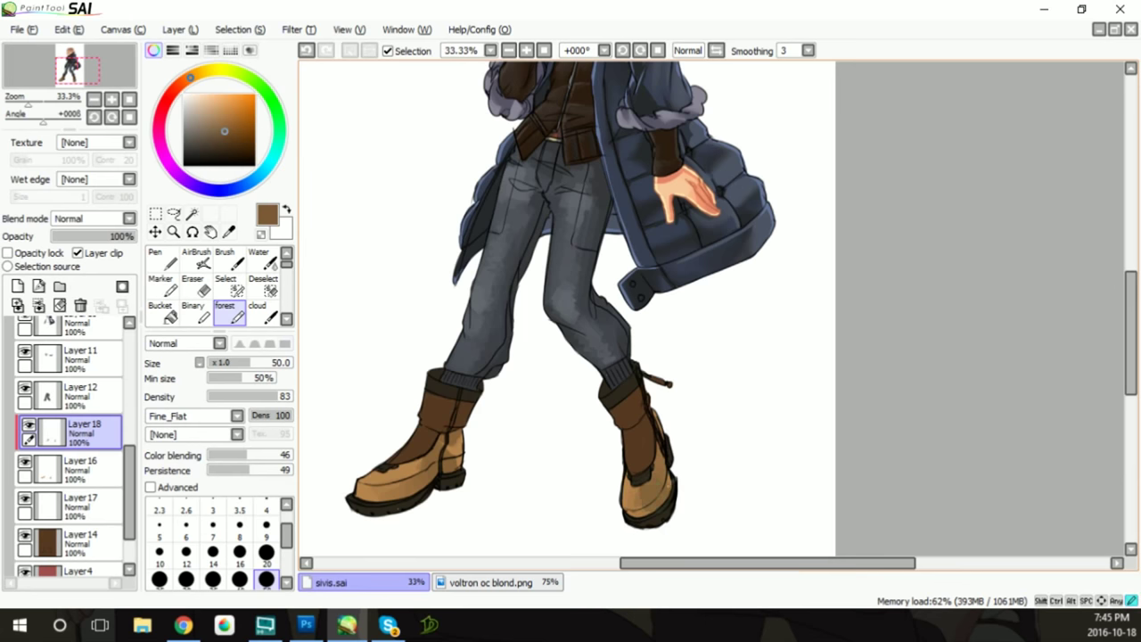
drag(449, 451, 439, 463)
drag(411, 481, 389, 498)
key(alt+Tab)
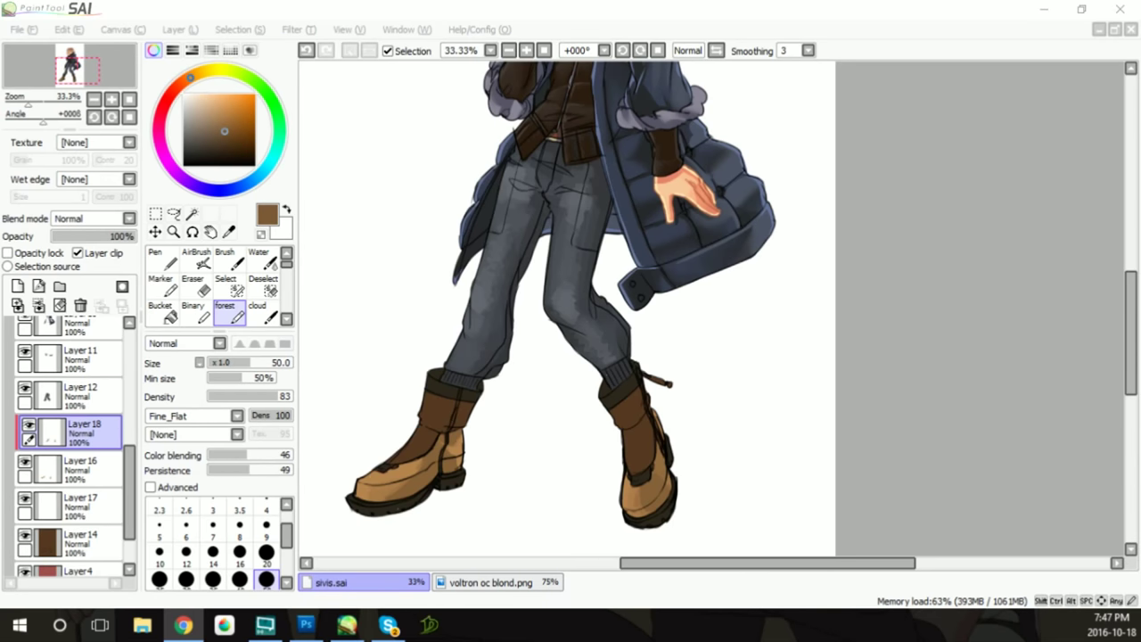
Add light tan highlights to the left boot toe and lower right boot
mouse_move(357, 494)
mouse_down()
mouse_move(401, 477)
mouse_move(387, 474)
mouse_up()
drag(469, 448, 446, 472)
mouse_move(631, 510)
mouse_down()
mouse_move(643, 480)
mouse_move(660, 488)
mouse_up()
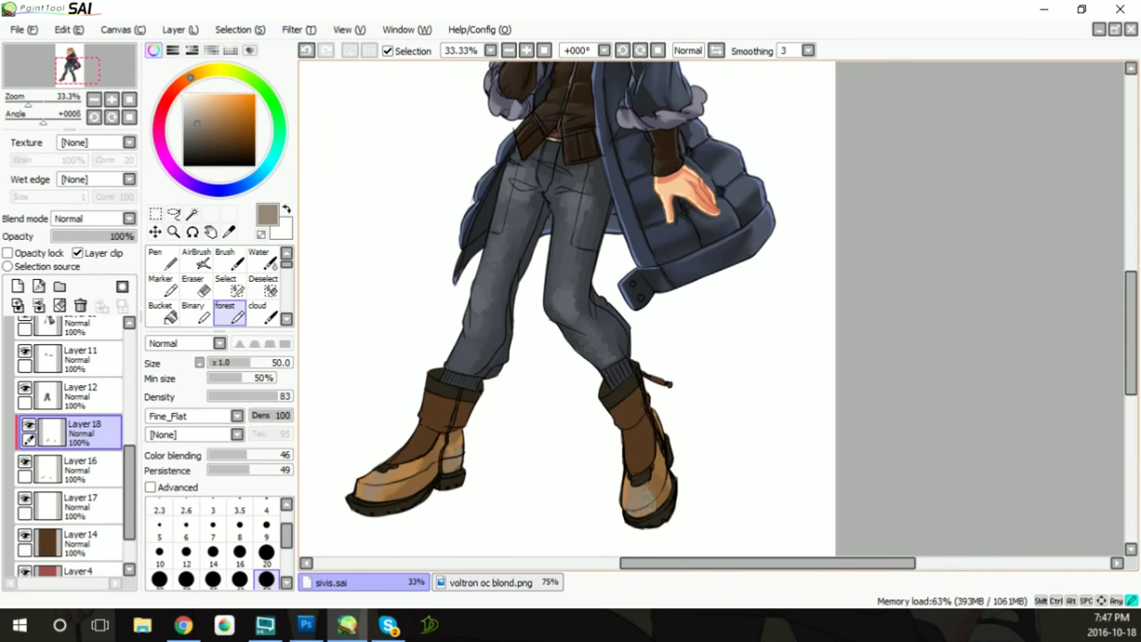
alt+click(406, 473)
drag(357, 493, 371, 476)
drag(631, 523, 638, 479)
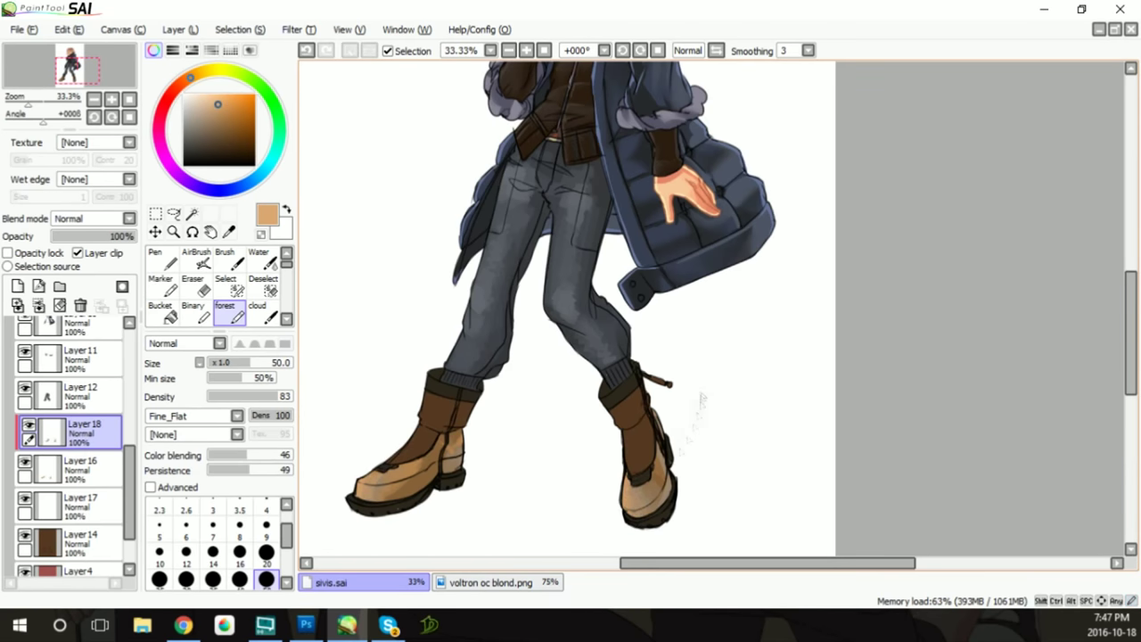
Paint pale beige boot highlights and preview saturation -1, luminescence -4 in Hue/Saturation
click(193, 104)
click(266, 524)
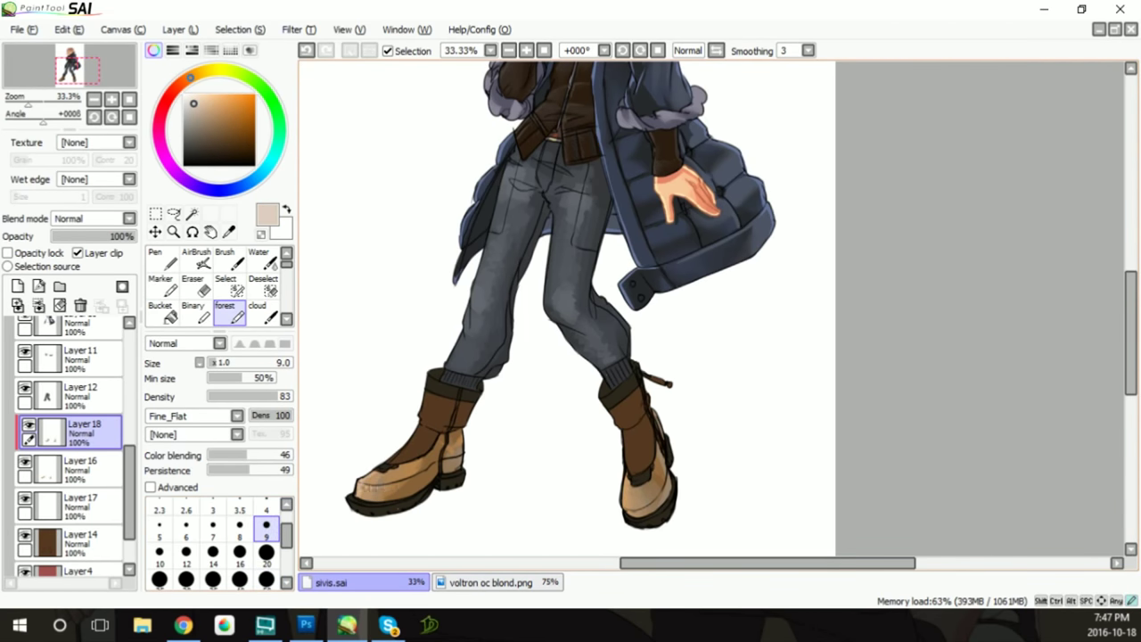
mouse_move(408, 480)
mouse_down()
mouse_move(456, 460)
mouse_move(460, 432)
mouse_up()
drag(634, 514, 624, 472)
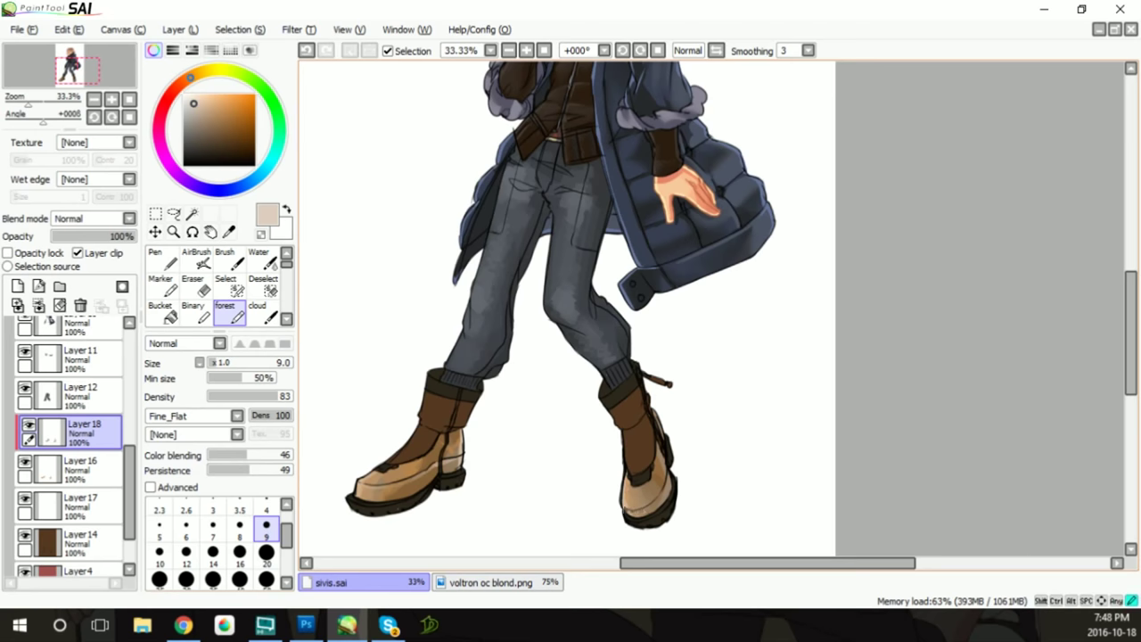
key(ctrl+u)
drag(905, 148, 919, 148)
click(905, 175)
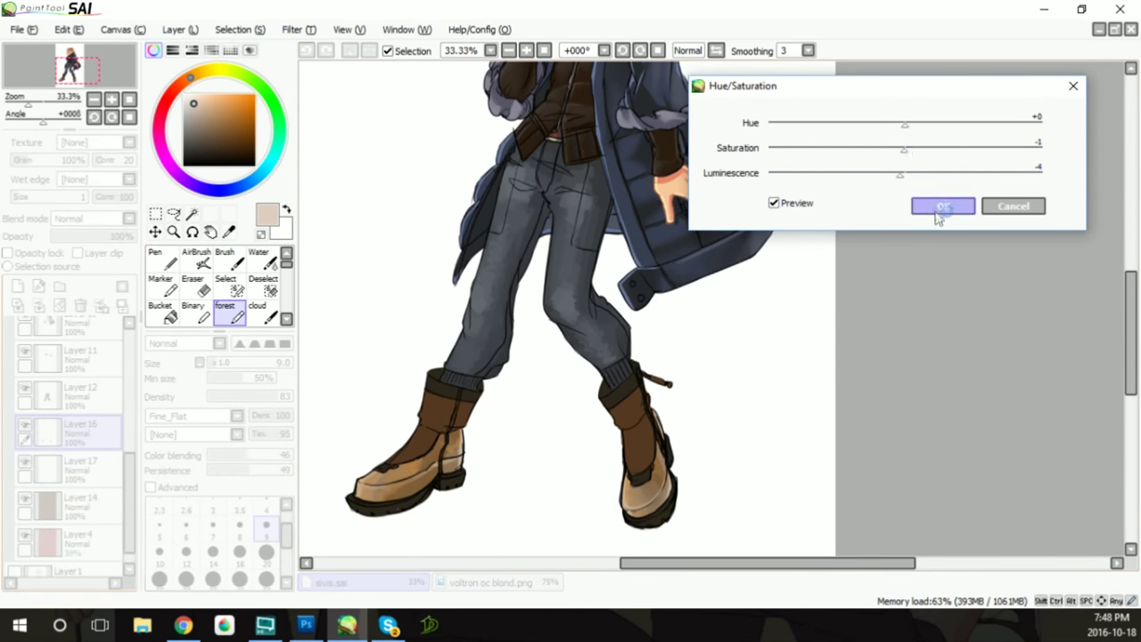
Apply the adjustment, then paint orange over both boots with the pen on a clipped layer
key(Return)
click(18, 286)
click(78, 252)
click(219, 104)
click(161, 259)
mouse_move(366, 486)
mouse_down()
mouse_move(419, 472)
mouse_move(456, 437)
mouse_up()
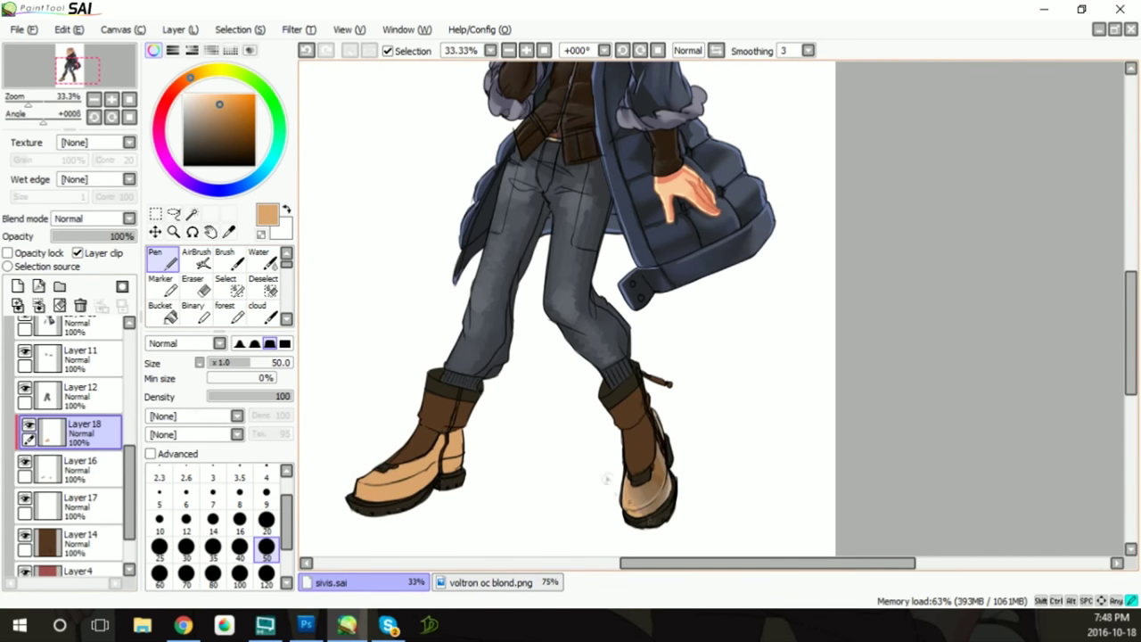
drag(628, 513, 664, 446)
Set the orange layer to Overlay at 36% opacity and merge it down
click(94, 218)
click(85, 262)
drag(123, 236, 82, 236)
click(38, 305)
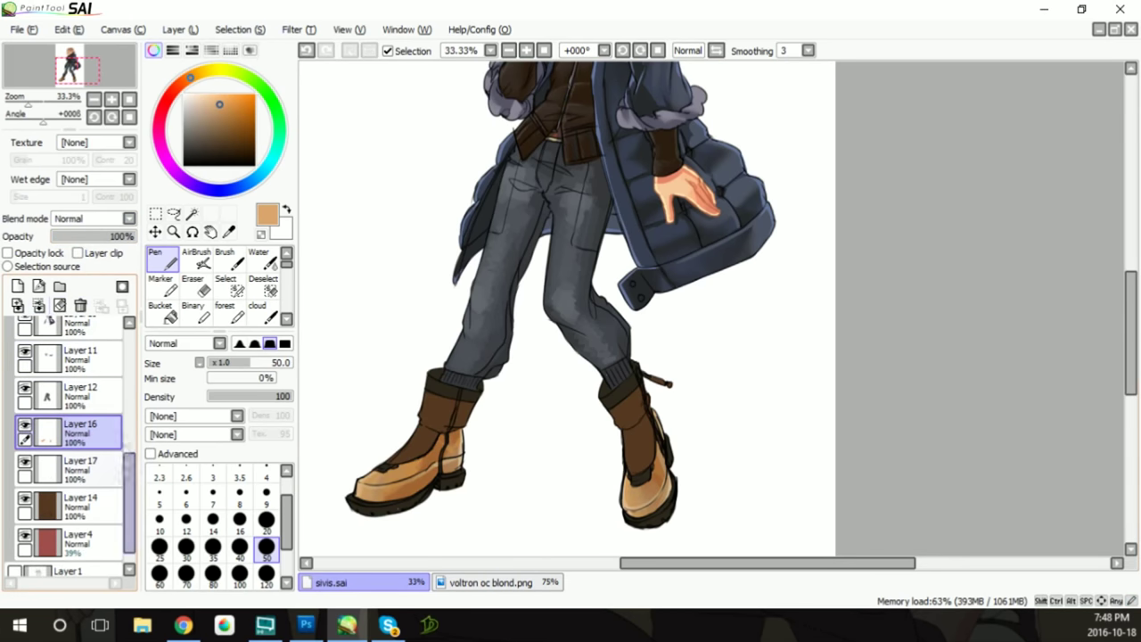
Select Layer 17, pick a dark brown, and make Layer 17 visible again
click(25, 468)
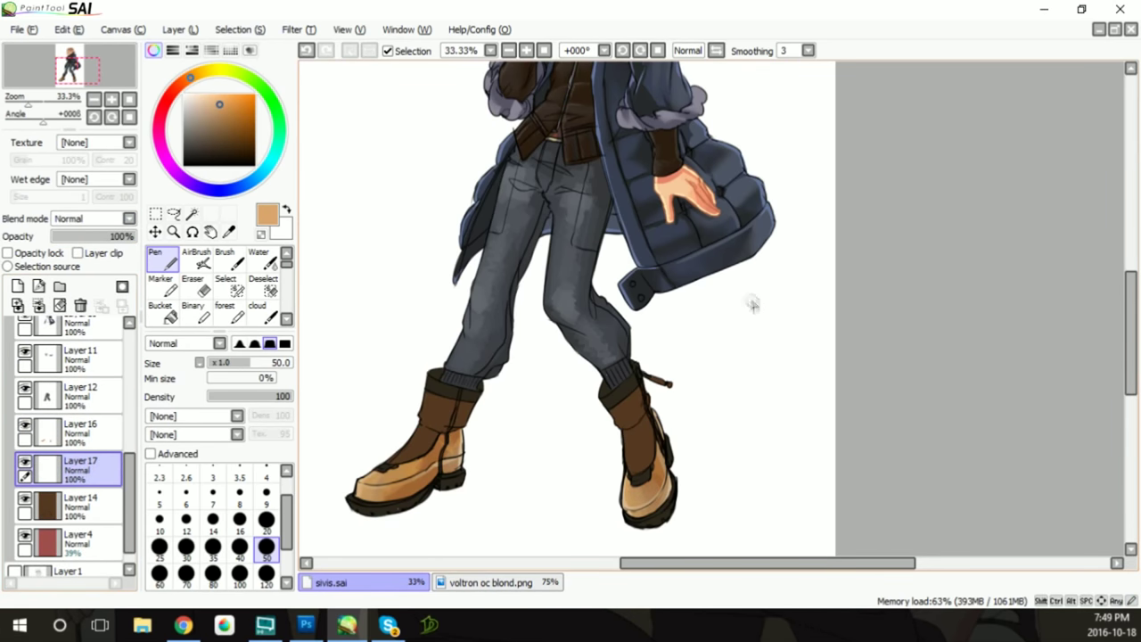
alt+click(592, 182)
scroll(72, 446, up, 1)
scroll(129, 452, up, 3)
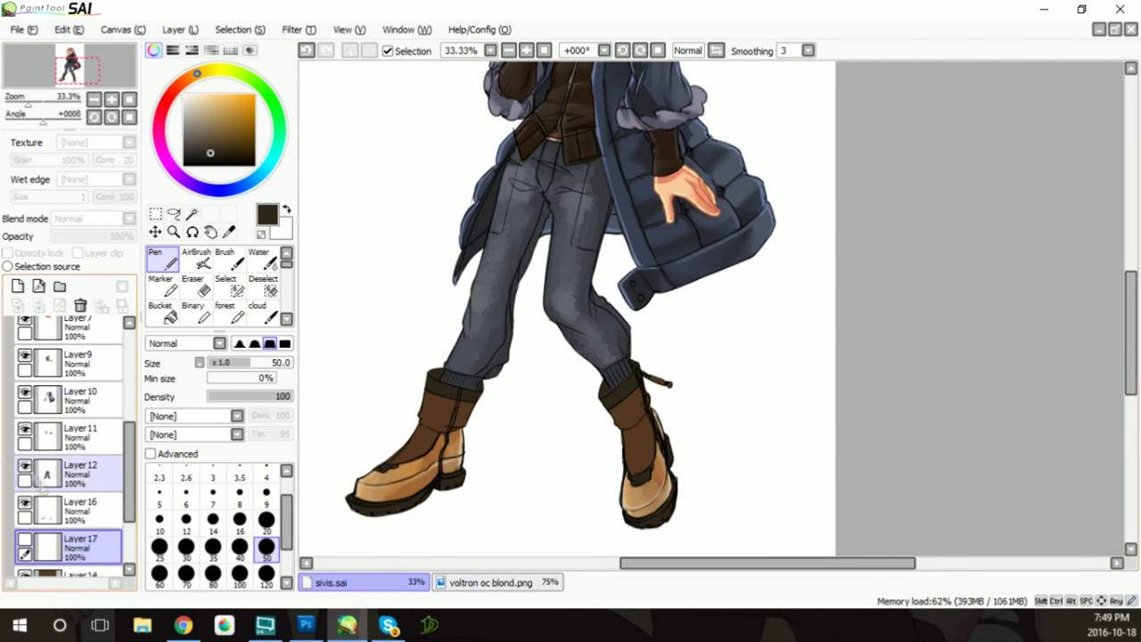
scroll(130, 481, down, 3)
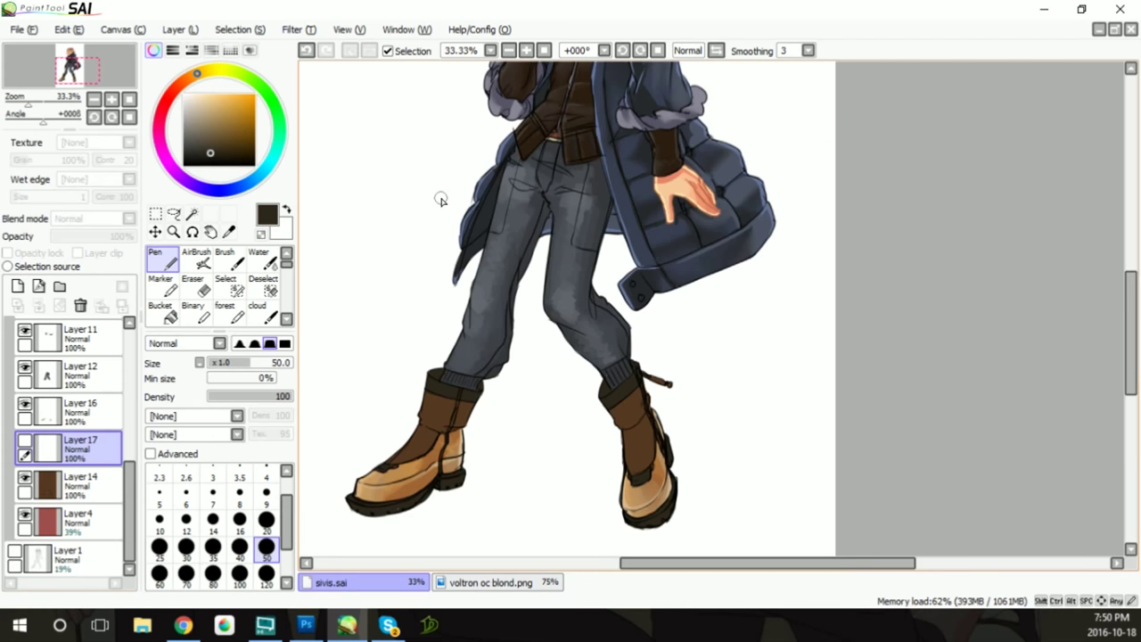
click(24, 439)
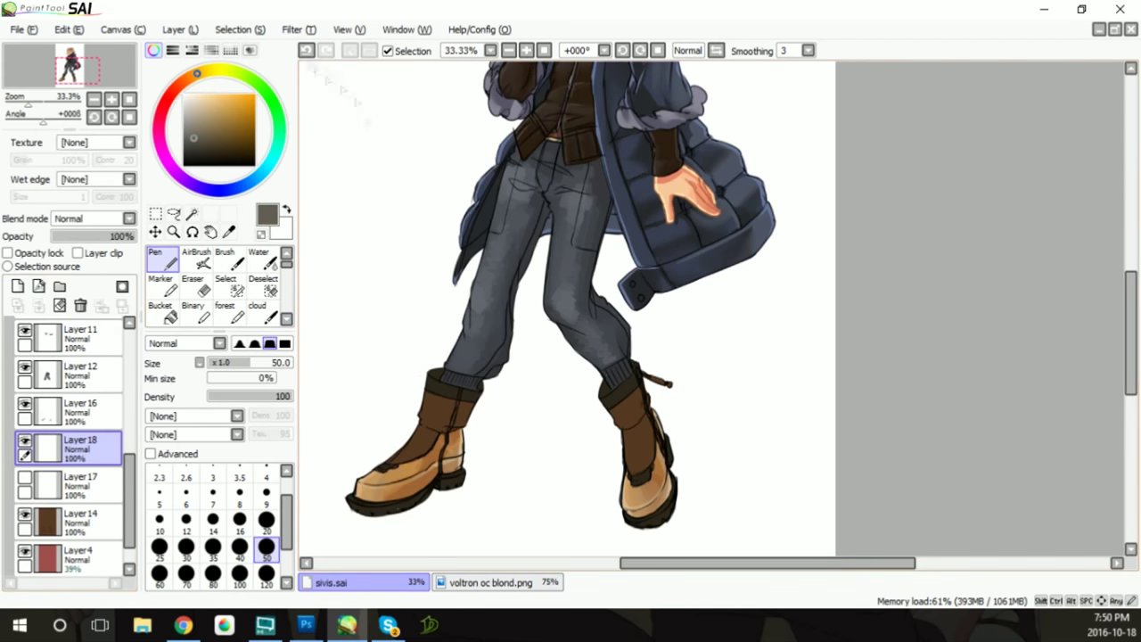
Paint brown forest-brush texture on both boot shafts on a new clipped layer
key(f)
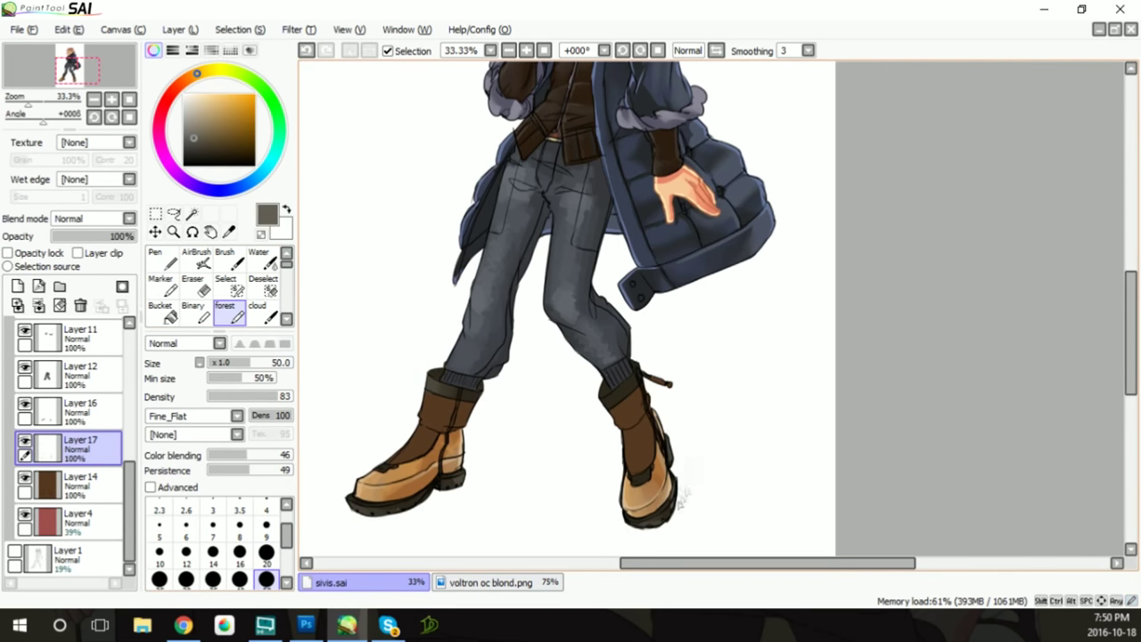
alt+click(658, 382)
click(89, 486)
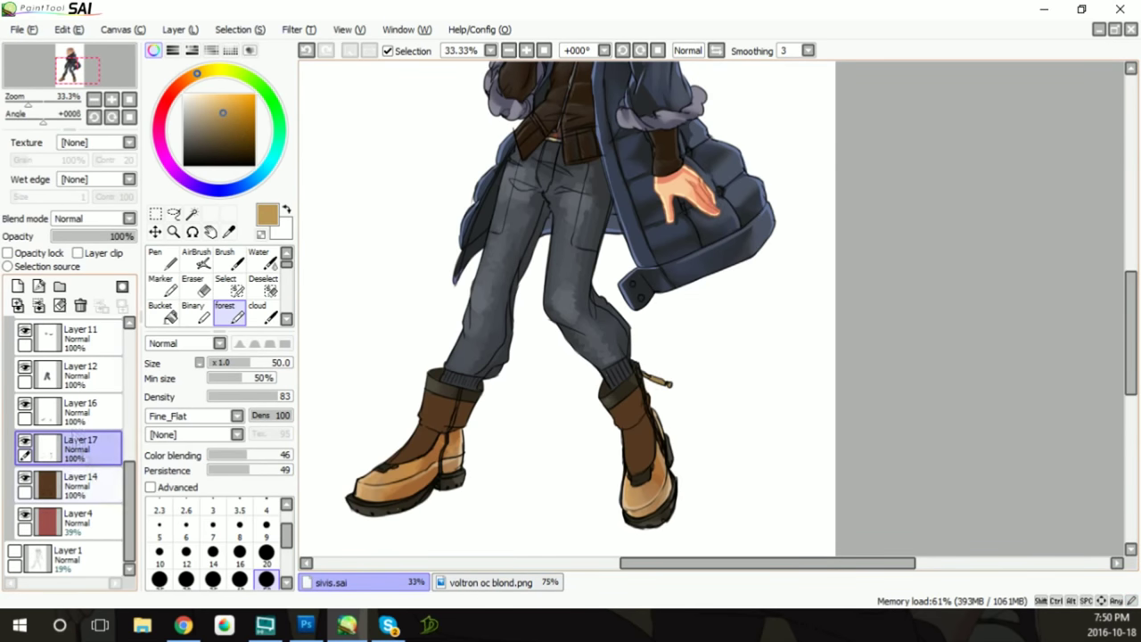
click(17, 305)
alt+click(437, 412)
drag(431, 408, 406, 458)
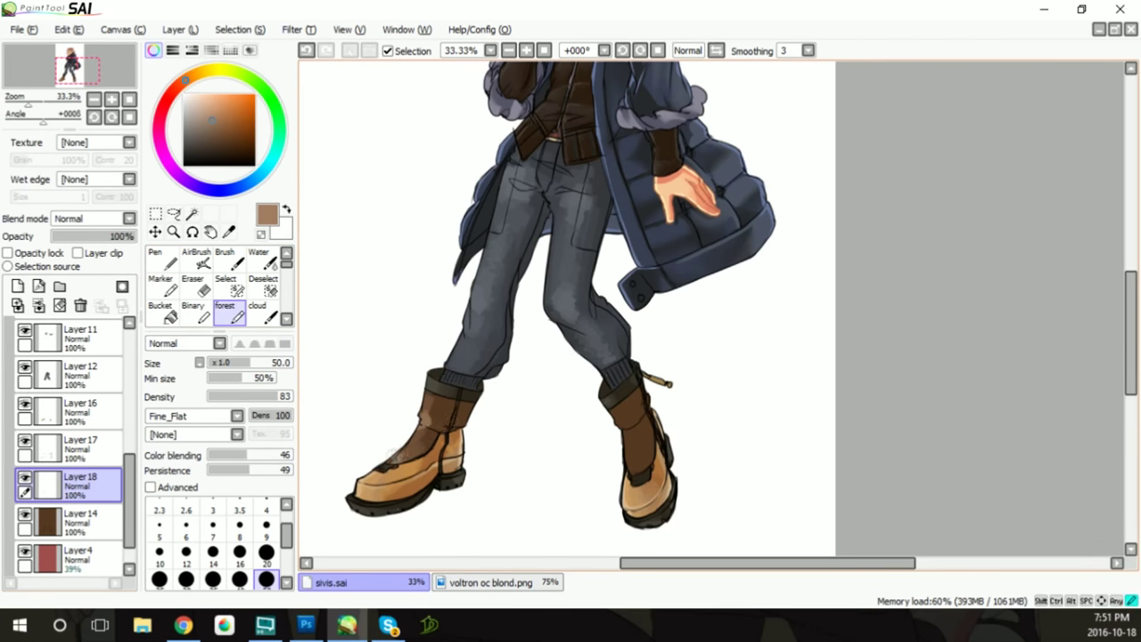
drag(472, 403, 467, 430)
mouse_move(604, 406)
mouse_down()
mouse_move(628, 429)
mouse_move(635, 473)
mouse_move(635, 451)
mouse_up()
Erase with a Fringe wet edge and merge the texture into the boots
key(e)
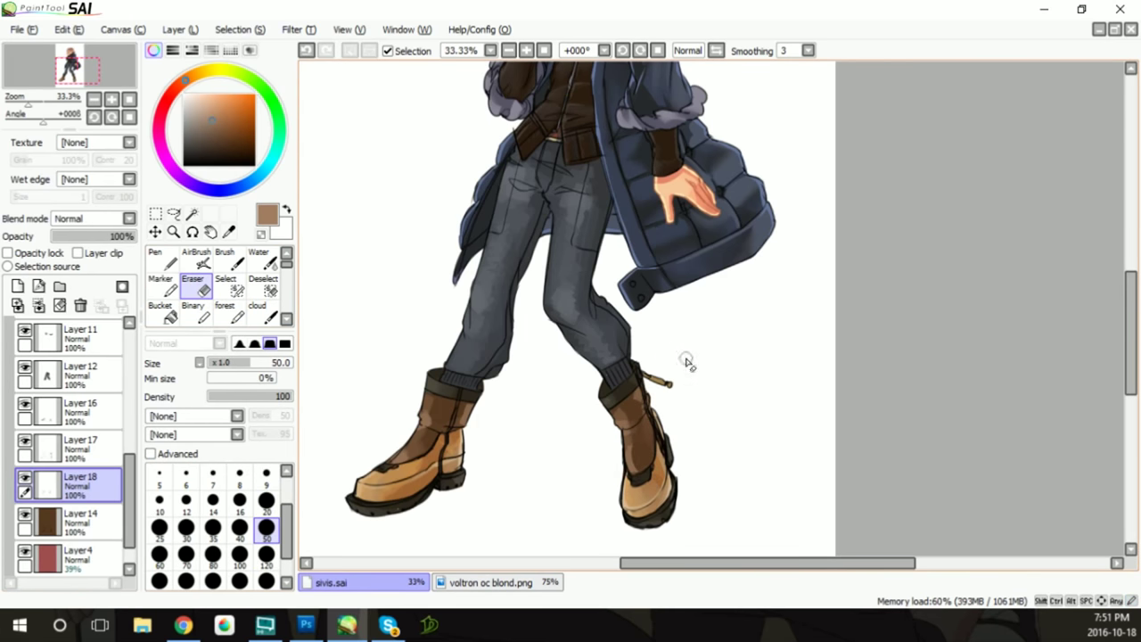
click(129, 179)
click(89, 195)
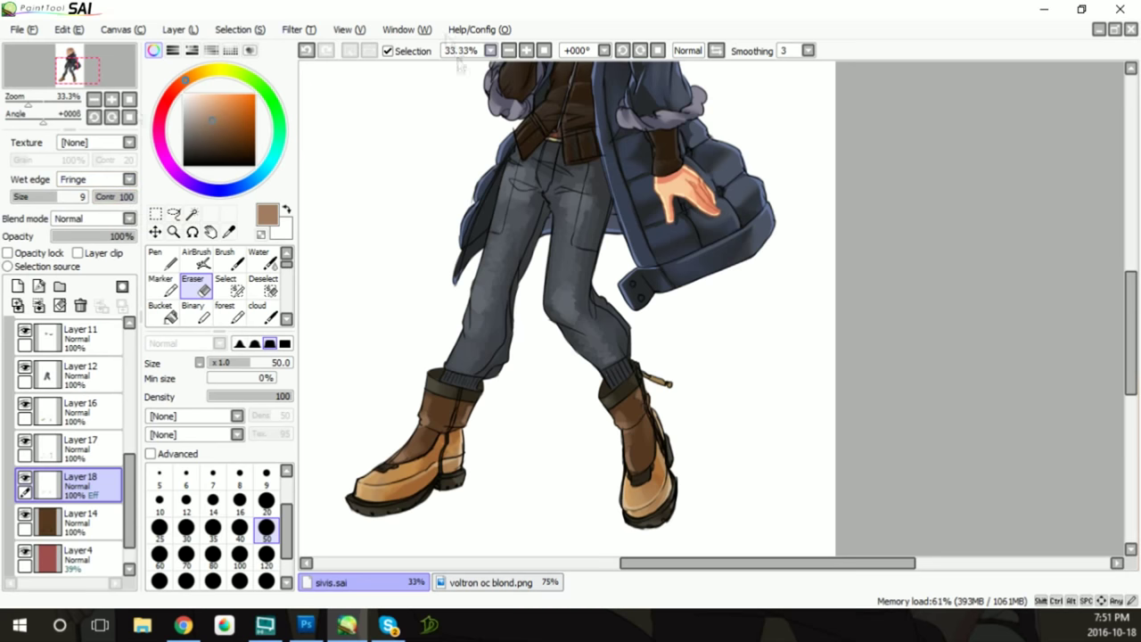
click(39, 305)
click(38, 305)
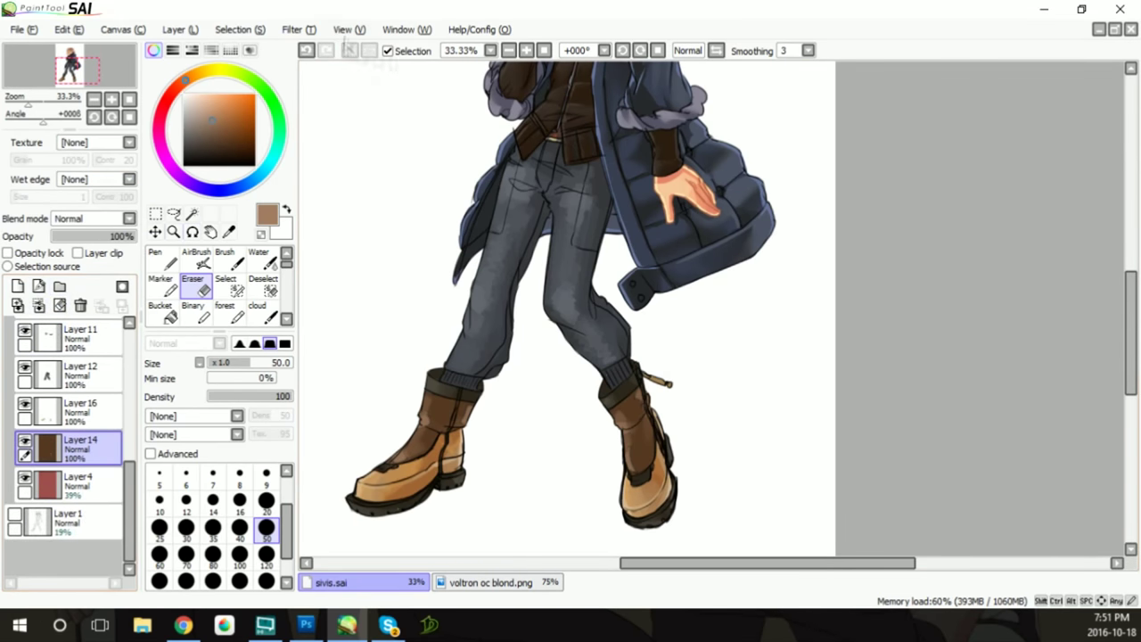
Adjust the boots' Hue/Saturation by +14 and -17 for deeper colours
click(298, 30)
click(325, 46)
mouse_move(906, 148)
mouse_down()
mouse_move(924, 148)
mouse_move(884, 176)
mouse_up()
click(942, 206)
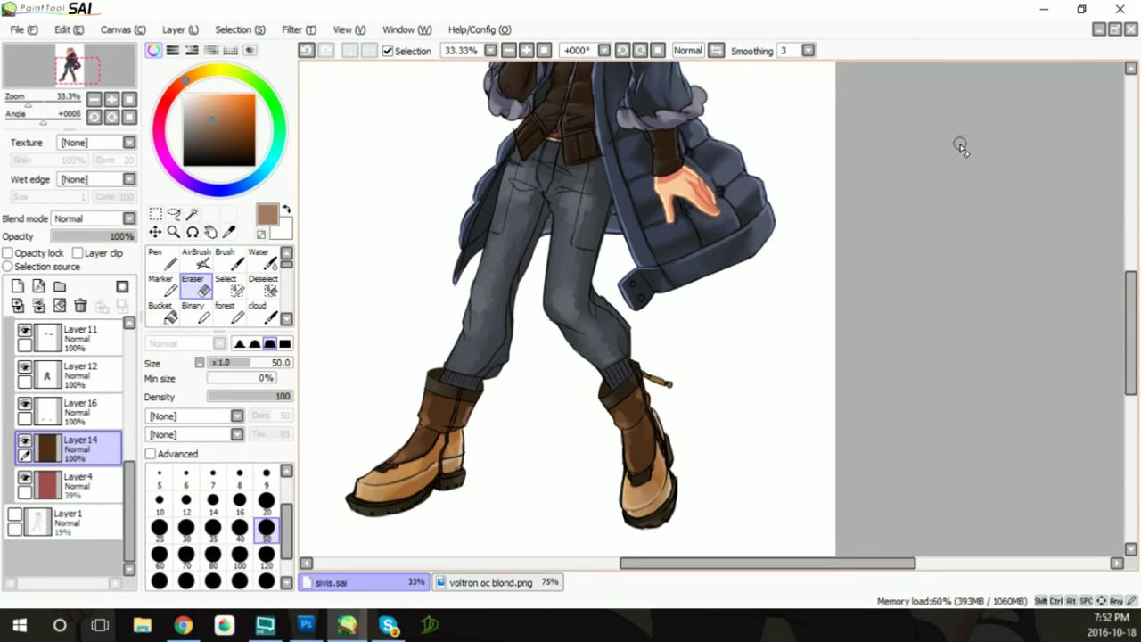
Add a clipped layer above Layer 12 and pick dark navy with the pen
click(80, 374)
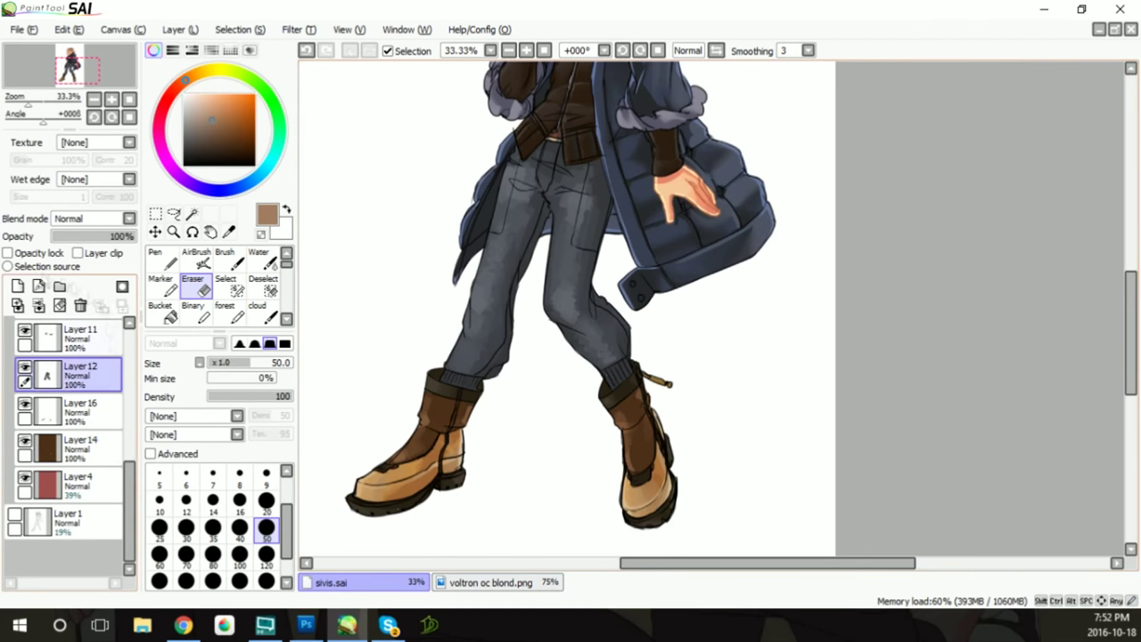
click(17, 285)
click(78, 252)
alt+click(538, 196)
click(161, 258)
scroll(287, 499, up, 2)
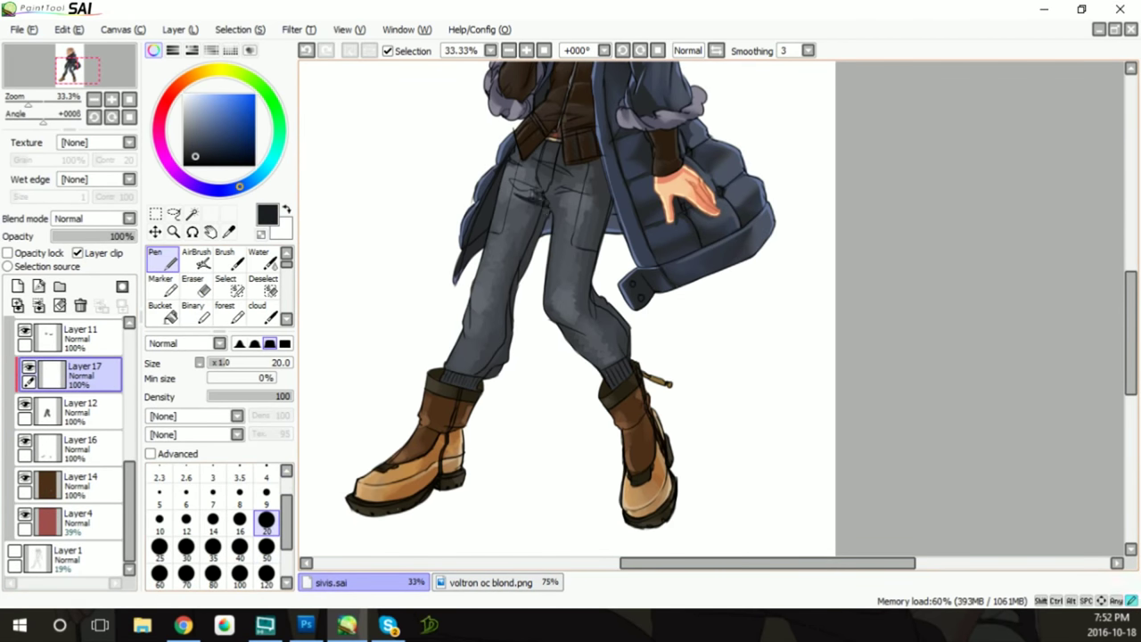
Draw dark seam lines at the jeans waistband and worn texture on the left knee
key(c)
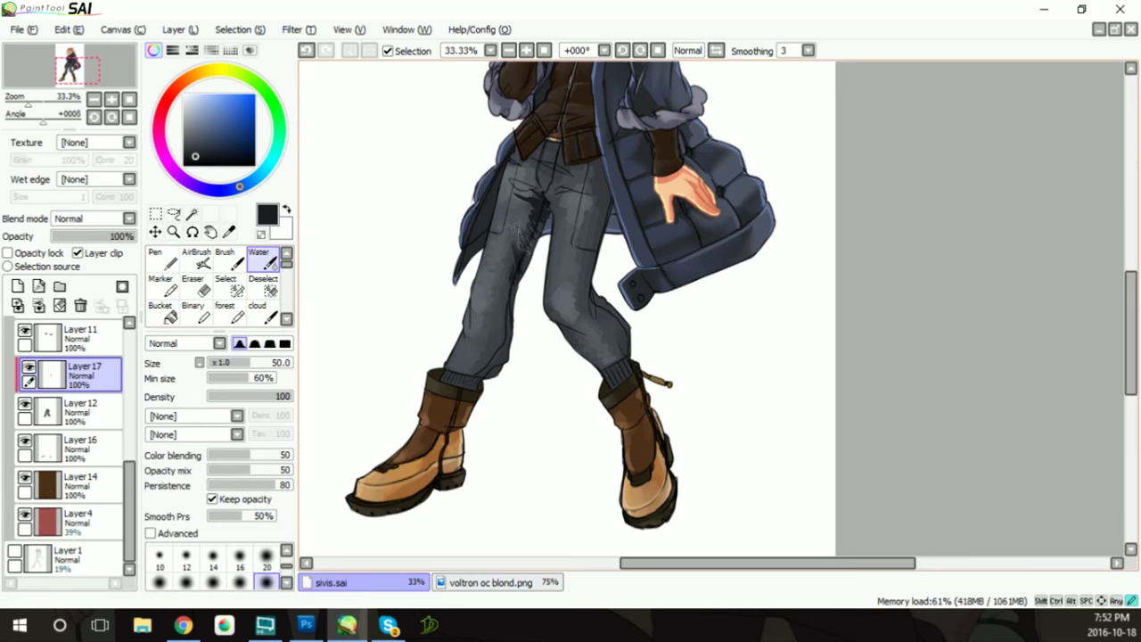
key(n)
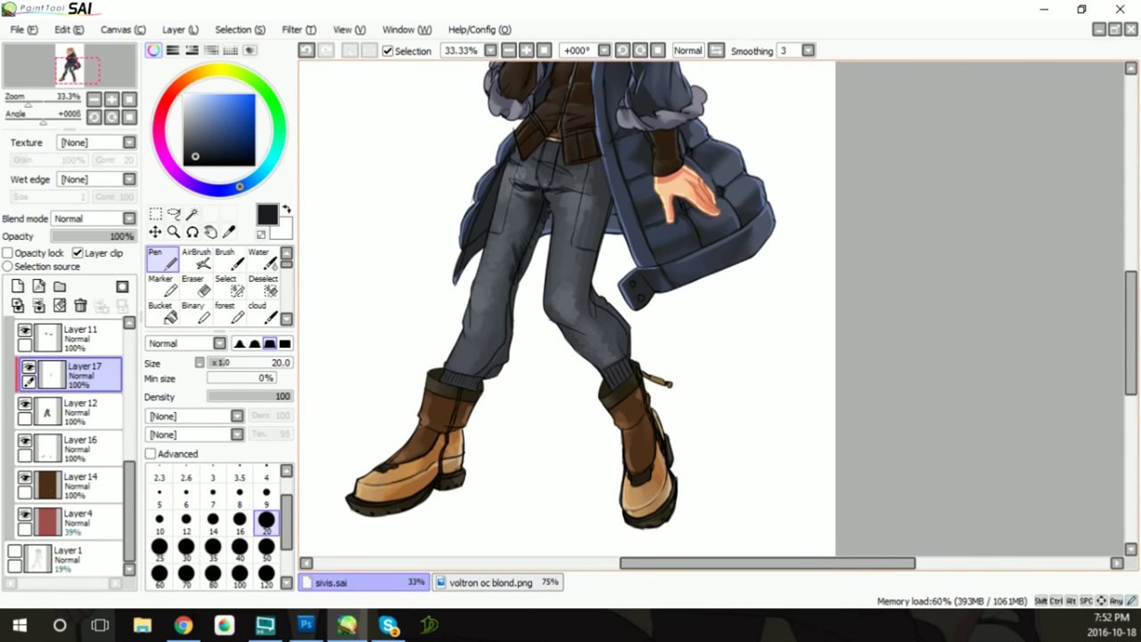
drag(542, 160, 579, 176)
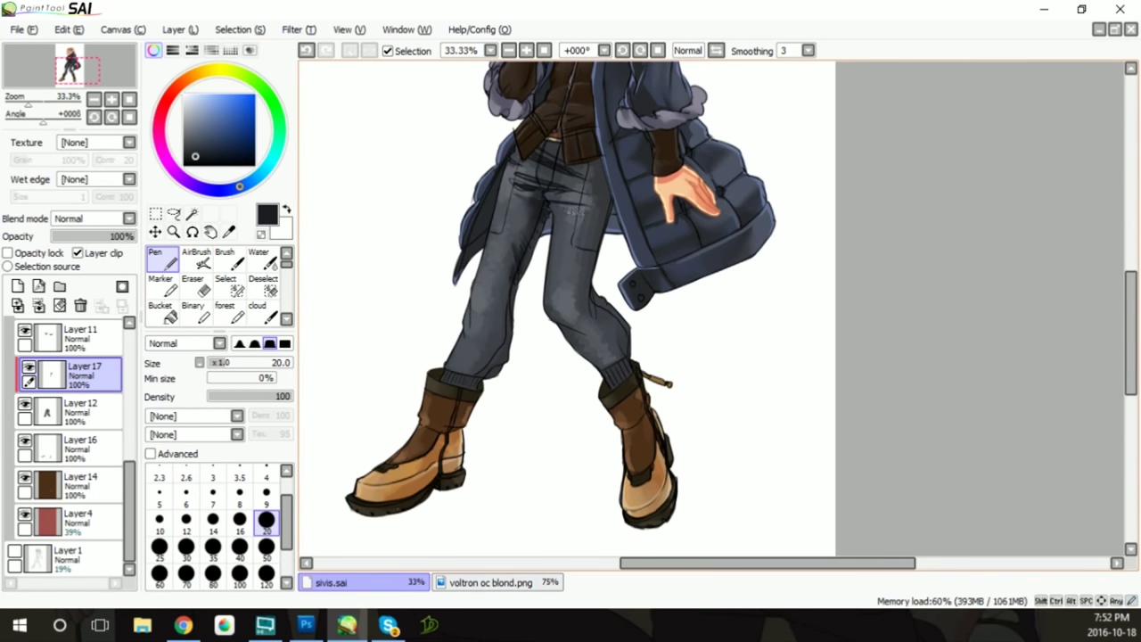
key(c)
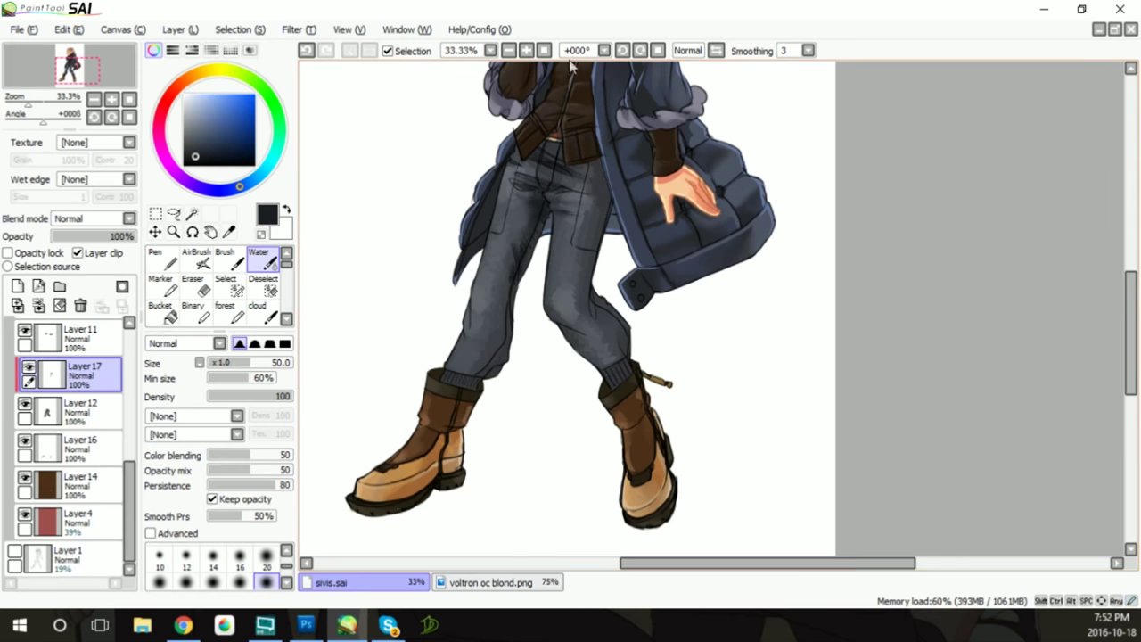
key(e)
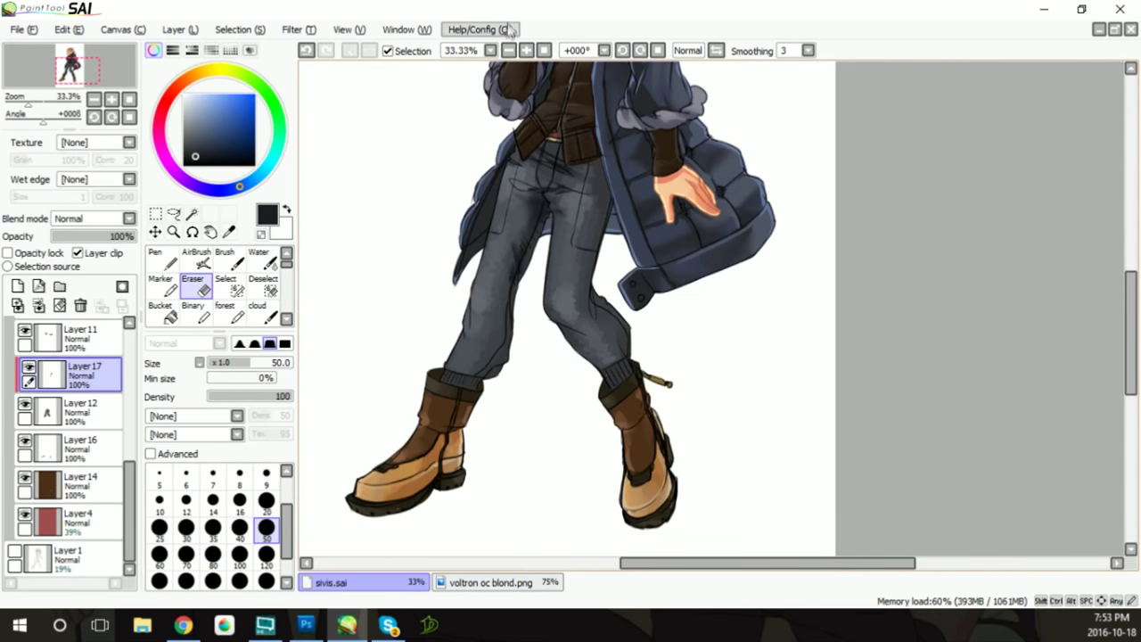
key(b)
drag(602, 289, 612, 260)
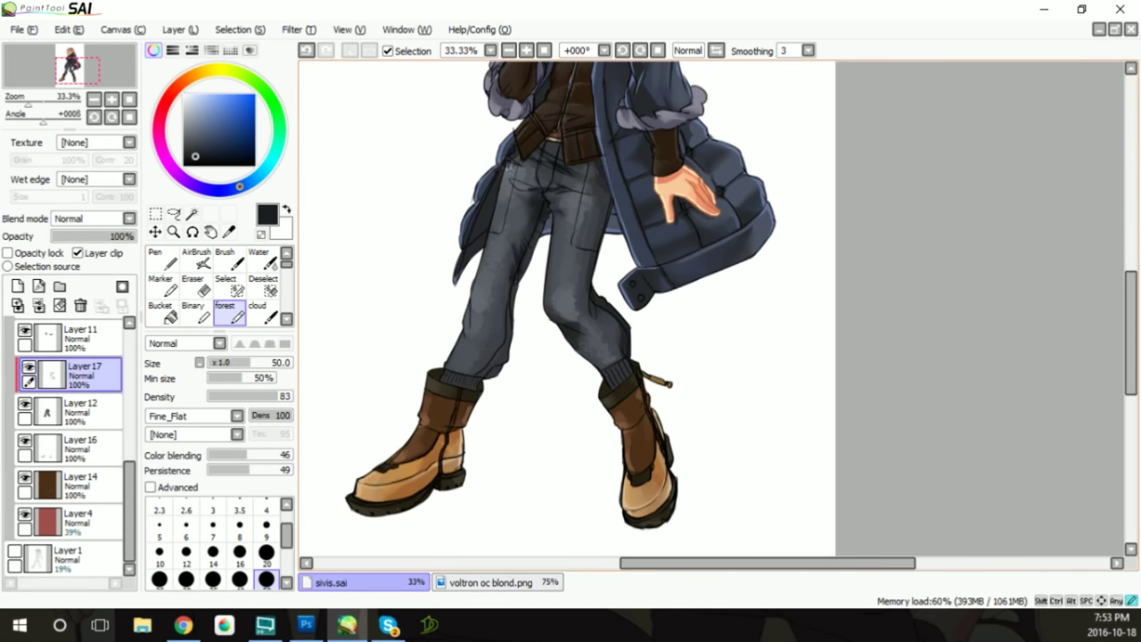
drag(460, 303, 515, 363)
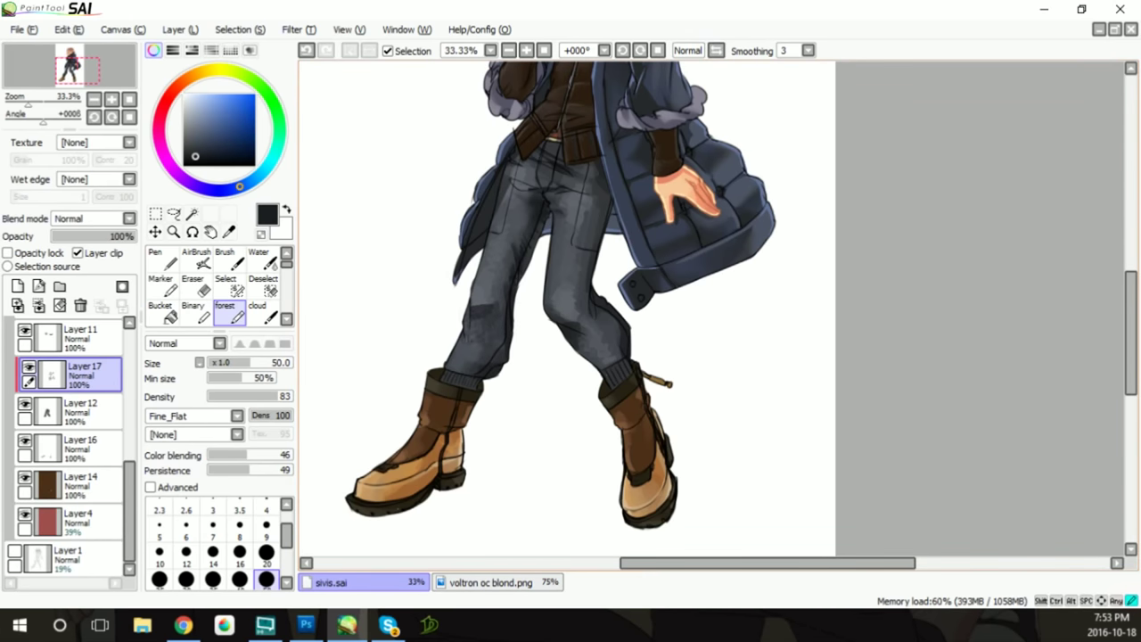
Merge the jeans detail into Layer 12 and zoom out to the whole figure
key(ctrl+minus)
click(25, 30)
key(Escape)
click(39, 305)
drag(713, 563, 765, 563)
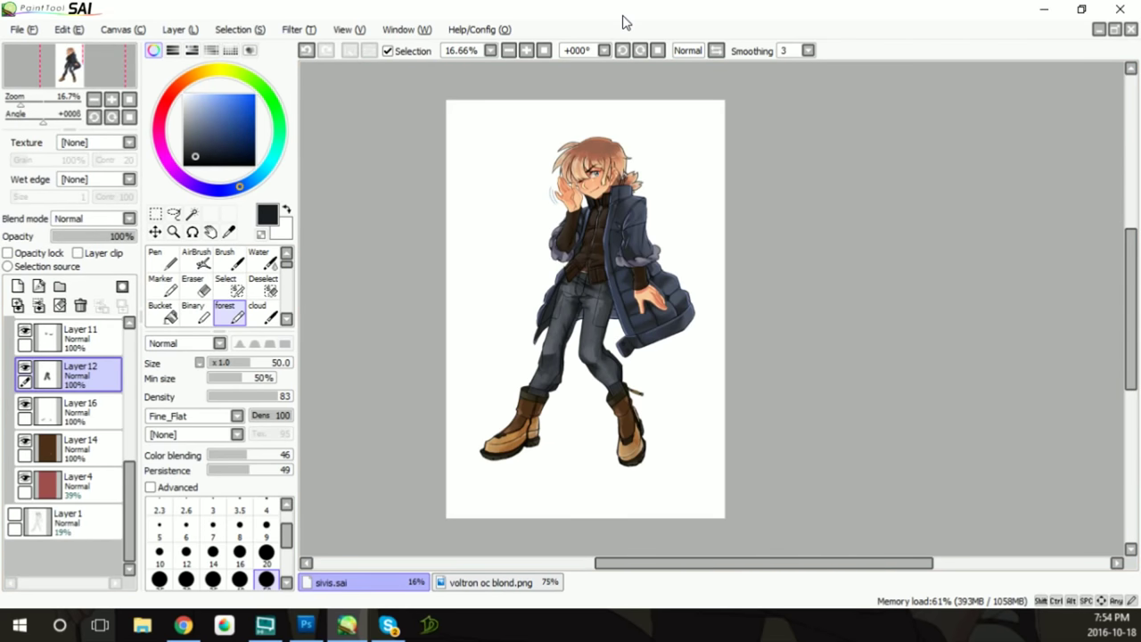
Choose Save As from the File menu to export the drawing as sivis.psd
click(25, 29)
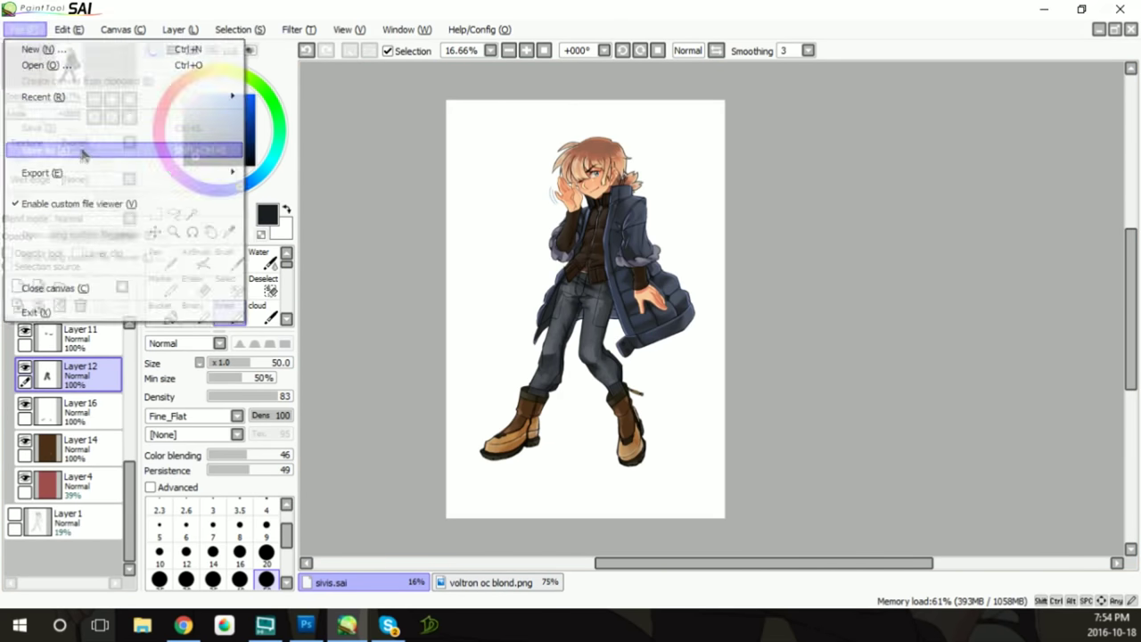
click(80, 149)
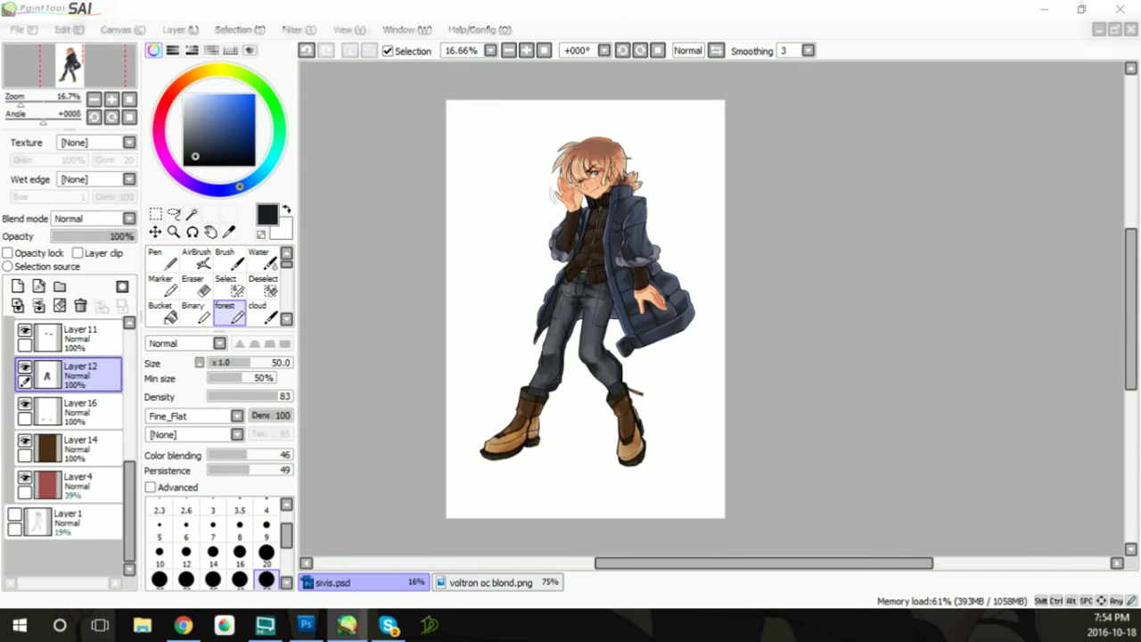